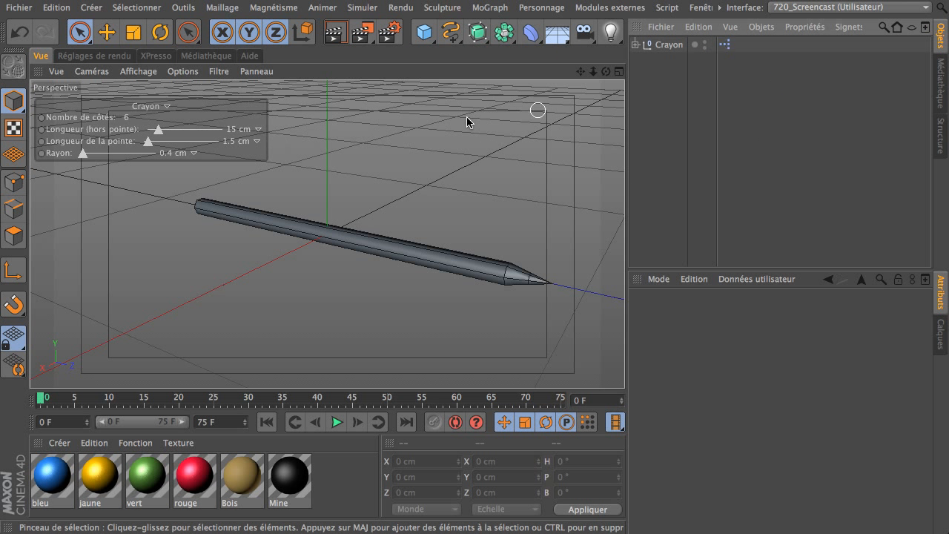
Select the Crayon object, test its number of sides with 3, and restore it to 6
{"action": "left_click", "coordinate": [667, 44]}
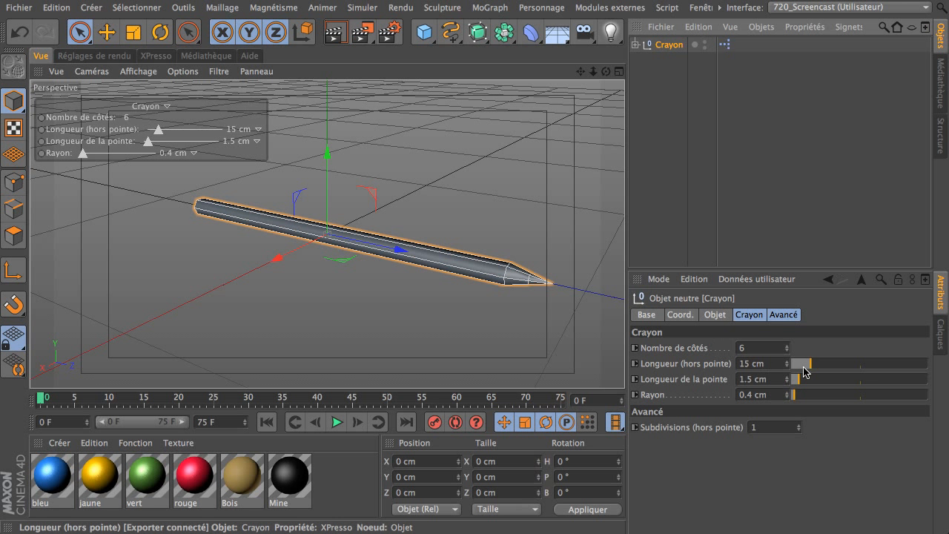
{"action": "mouse_move", "coordinate": [786, 352]}
{"action": "left_mouse_down"}
{"action": "mouse_move", "coordinate": [791, 334]}
{"action": "mouse_move", "coordinate": [788, 353]}
{"action": "left_mouse_up"}
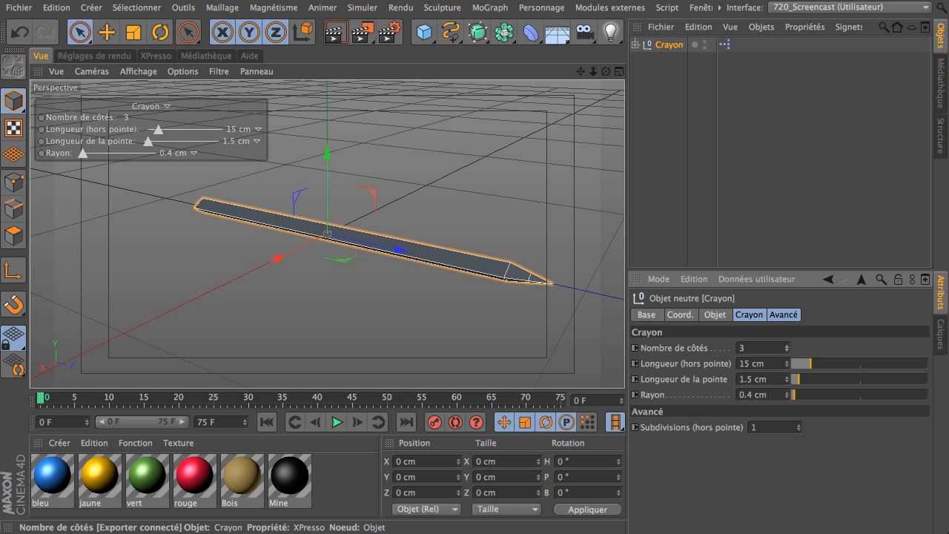
{"action": "left_click", "coordinate": [743, 348]}
{"action": "type", "text": "6"}
{"action": "key", "text": "Return"}
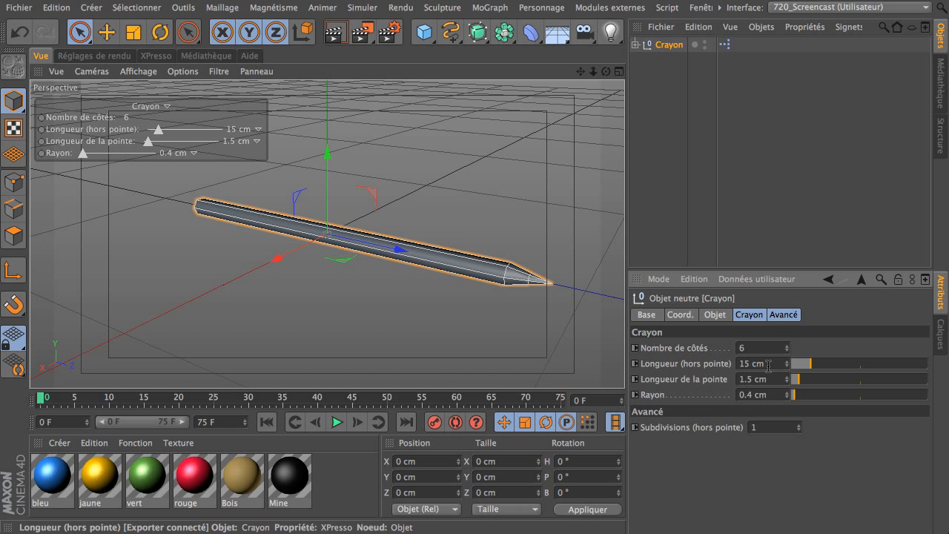
Test other body and tip lengths on the Crayon, including a 2.9 cm tip, and restore them to 15 cm and 1.5 cm
{"action": "mouse_move", "coordinate": [812, 367]}
{"action": "left_mouse_down"}
{"action": "mouse_move", "coordinate": [825, 364]}
{"action": "mouse_move", "coordinate": [730, 363]}
{"action": "left_mouse_up"}
{"action": "type", "text": "15"}
{"action": "key", "text": "Return"}
{"action": "mouse_move", "coordinate": [801, 379]}
{"action": "left_mouse_down"}
{"action": "mouse_move", "coordinate": [823, 383]}
{"action": "mouse_move", "coordinate": [791, 384]}
{"action": "mouse_move", "coordinate": [822, 386]}
{"action": "left_mouse_up"}
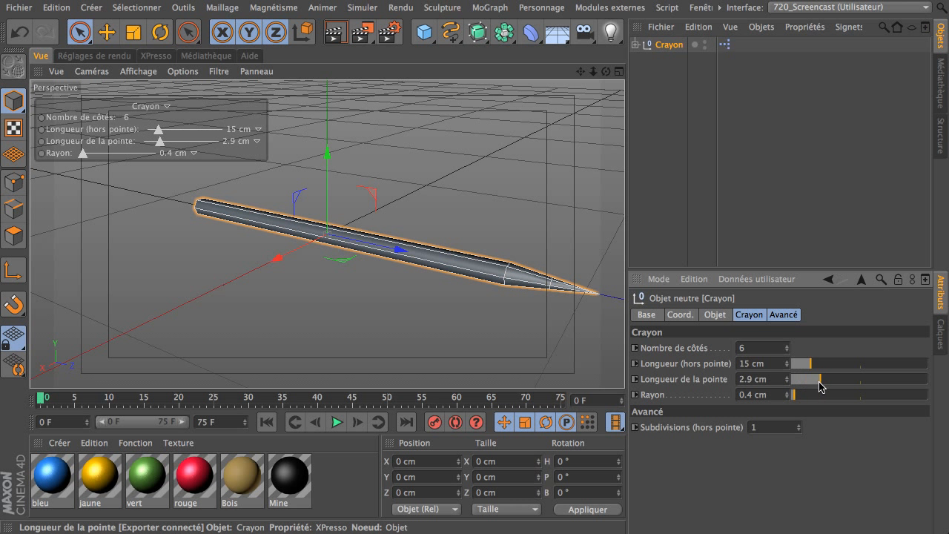
{"action": "type", "text": "1.5"}
{"action": "key", "text": "Return"}
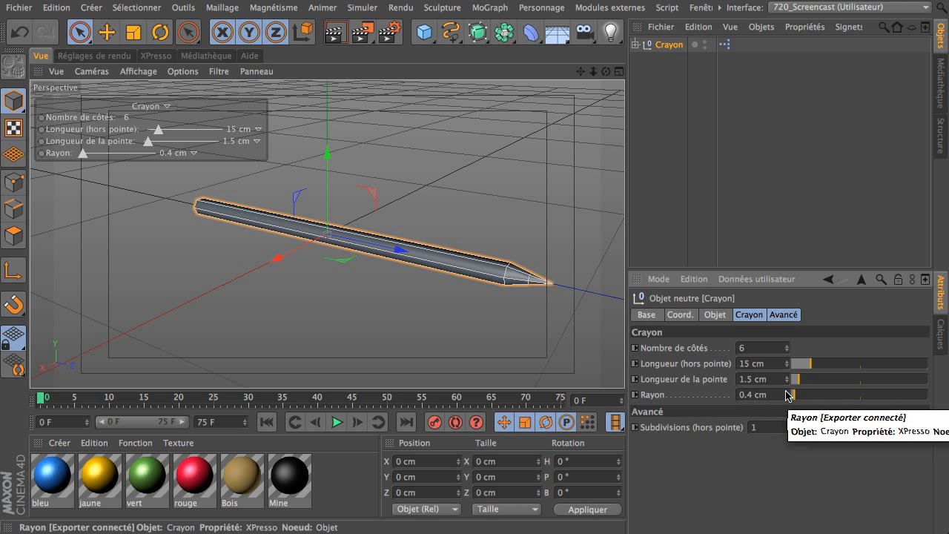
Test a 0.9 cm radius on the Crayon and restore it to 0.4 cm
{"action": "left_click_drag", "start_coordinate": [792, 395], "coordinate": [802, 395]}
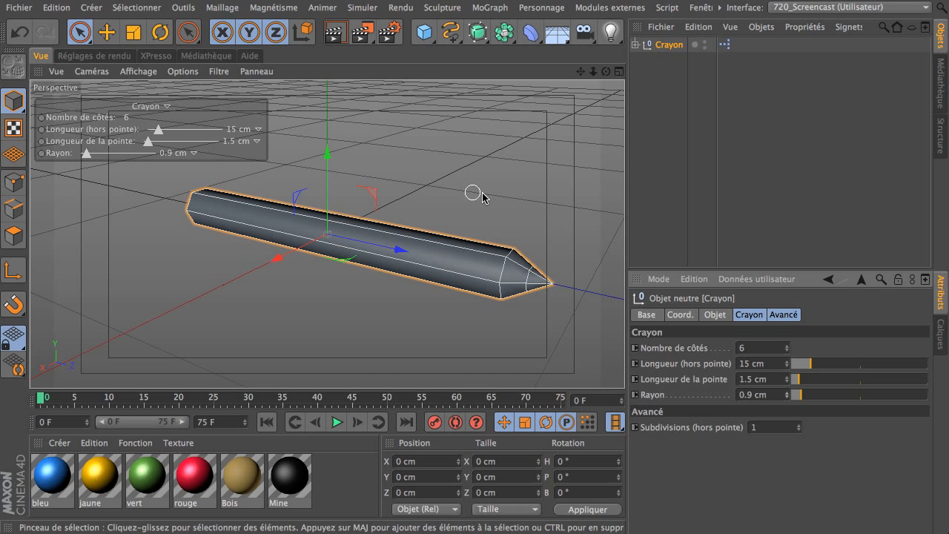
{"action": "left_click", "coordinate": [764, 394]}
{"action": "type", "text": "0.4"}
{"action": "key", "text": "Return"}
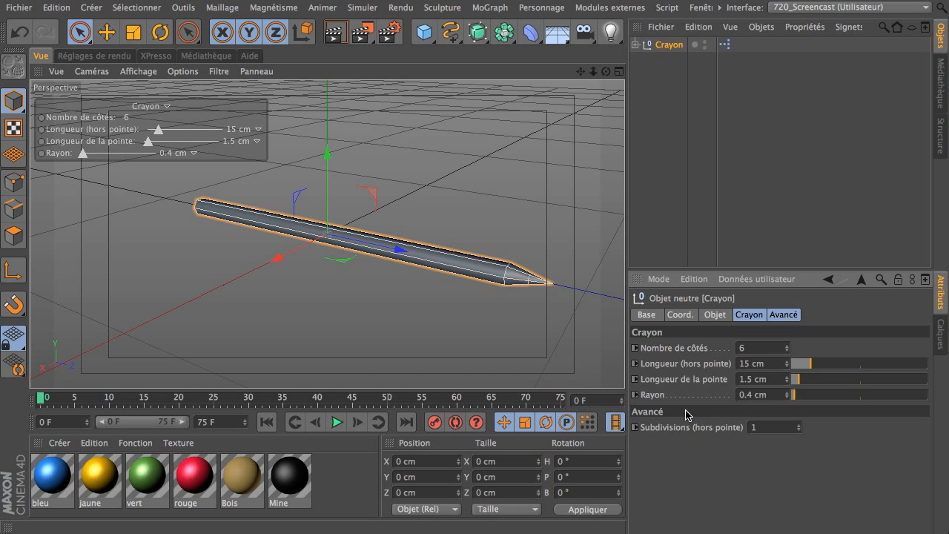
Test higher subdivision counts such as 10 along the Crayon's body and reset the subdivisions to 1
{"action": "left_click", "coordinate": [800, 425]}
{"action": "left_click", "coordinate": [800, 425]}
{"action": "left_click", "coordinate": [799, 425]}
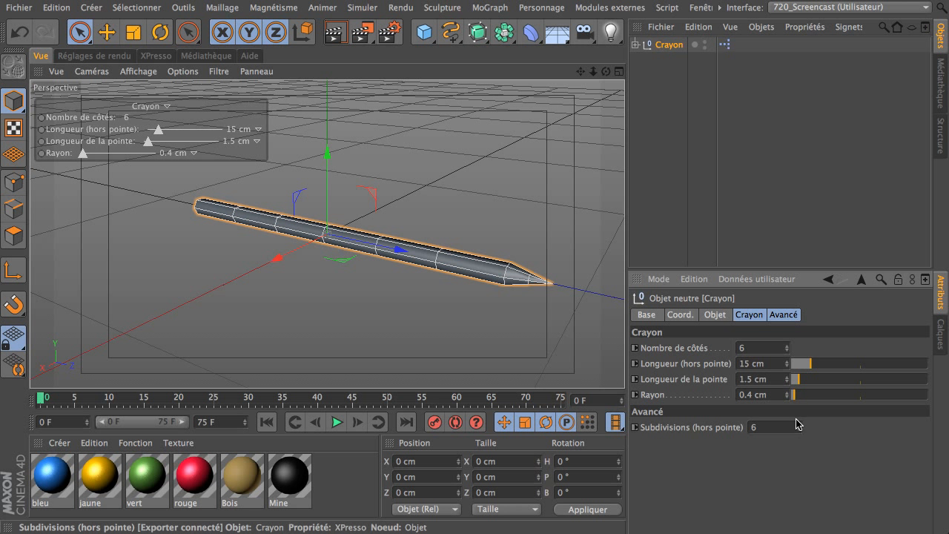
{"action": "left_click", "coordinate": [799, 425]}
{"action": "left_click", "coordinate": [800, 425]}
{"action": "left_click", "coordinate": [800, 425]}
{"action": "left_click", "coordinate": [800, 425]}
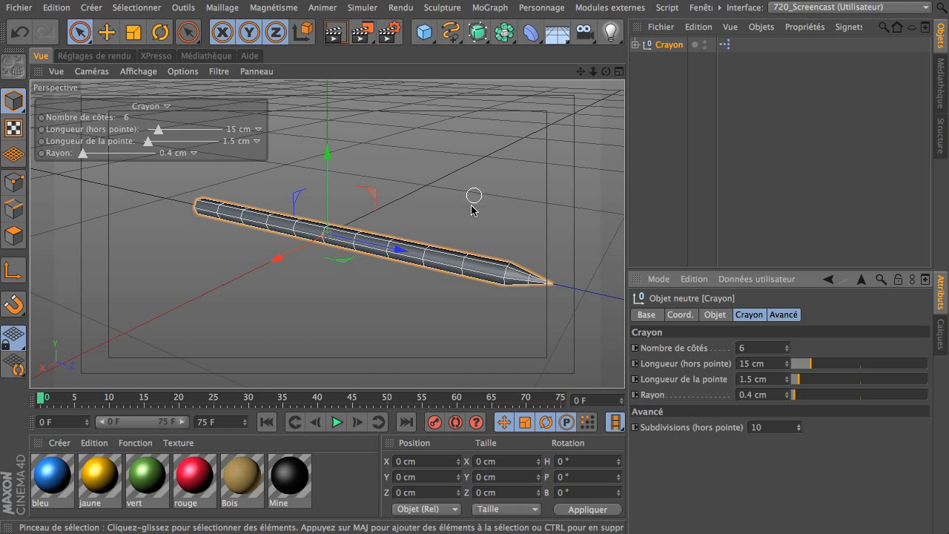
{"action": "left_click", "coordinate": [799, 425]}
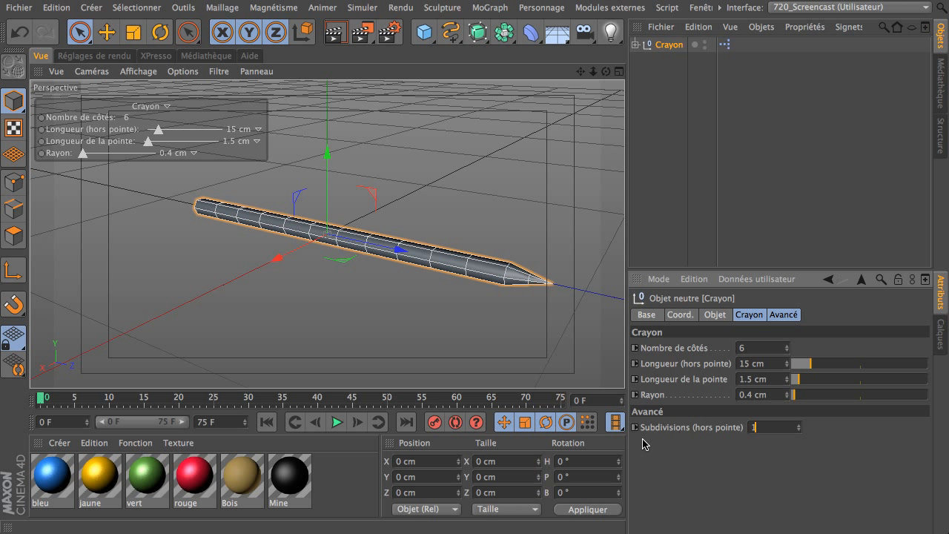
{"action": "type", "text": "1"}
{"action": "key", "text": "Return"}
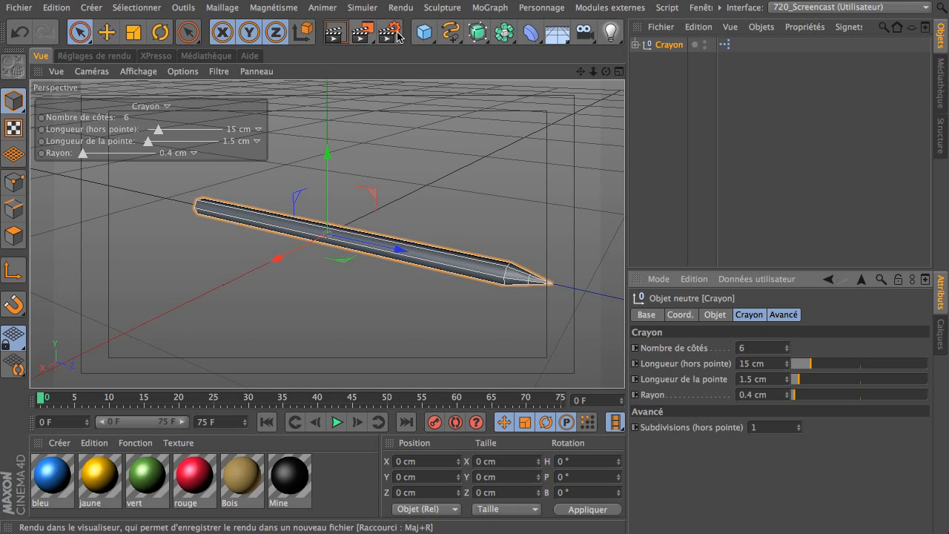
Examine the XPresso node network that drives the pencil and return to the perspective view
{"action": "left_click", "coordinate": [156, 56]}
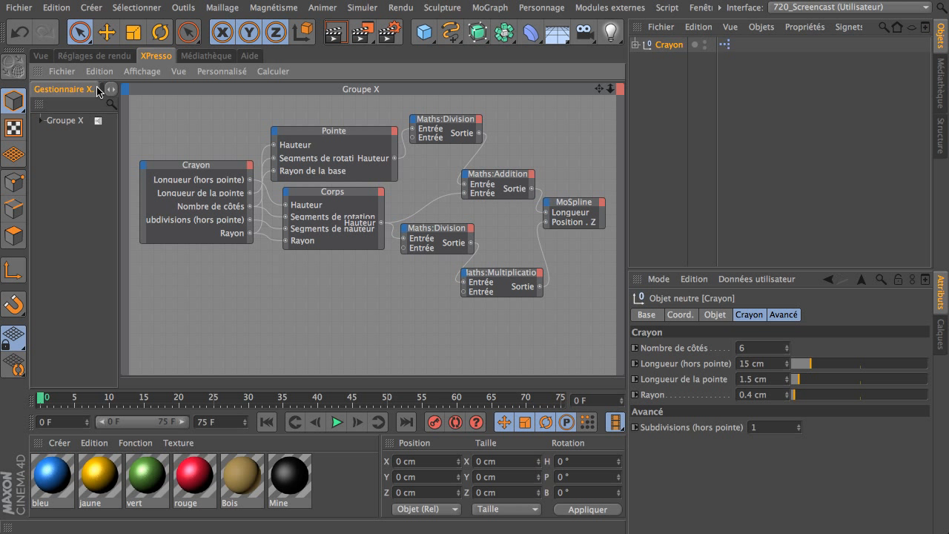
{"action": "left_click", "coordinate": [41, 57]}
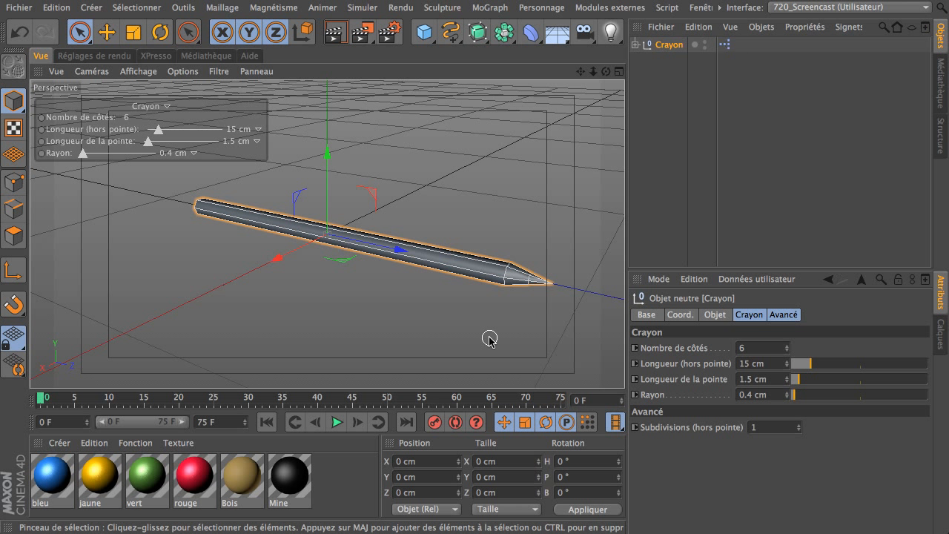
Create a new project and add a cylinder oriented along +Z for the pencil body
{"action": "left_click", "coordinate": [22, 9]}
{"action": "left_click", "coordinate": [38, 30]}
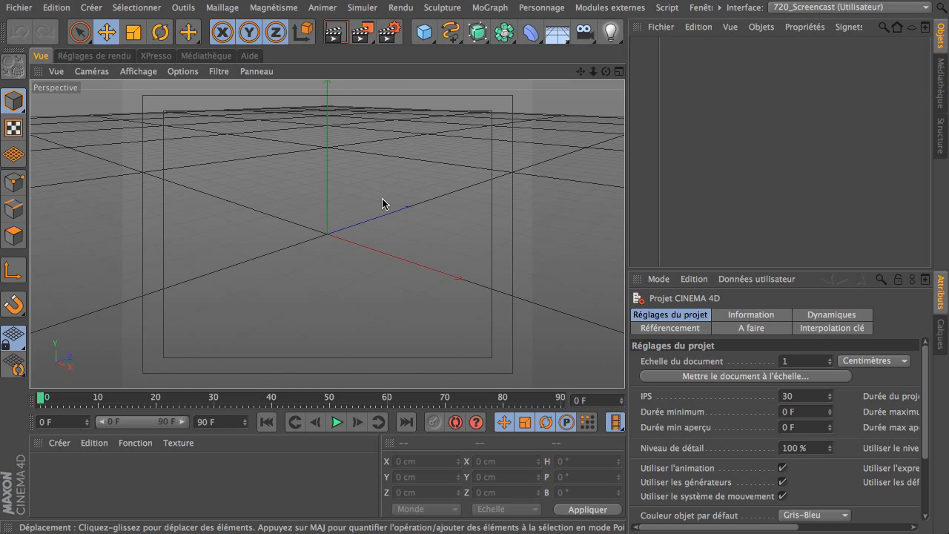
{"action": "left_click", "coordinate": [423, 31]}
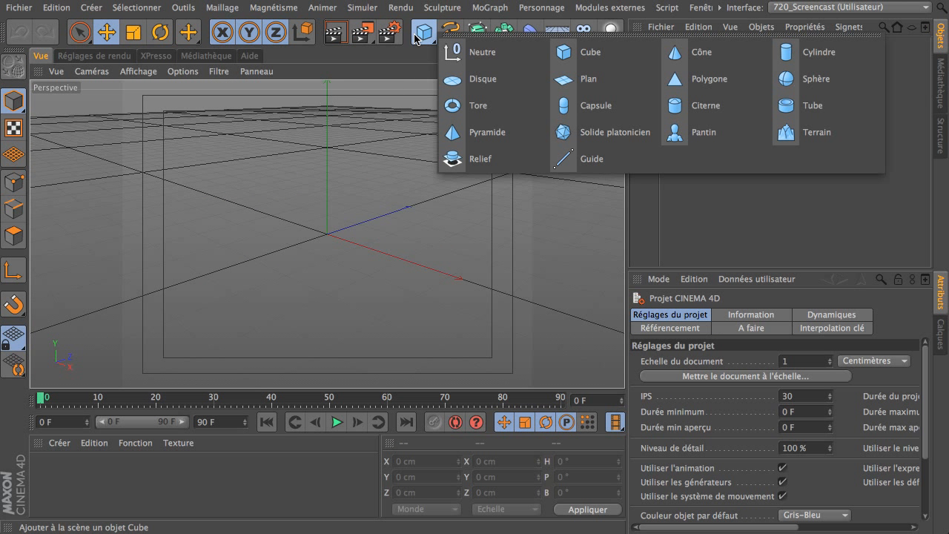
{"action": "left_click", "coordinate": [789, 58]}
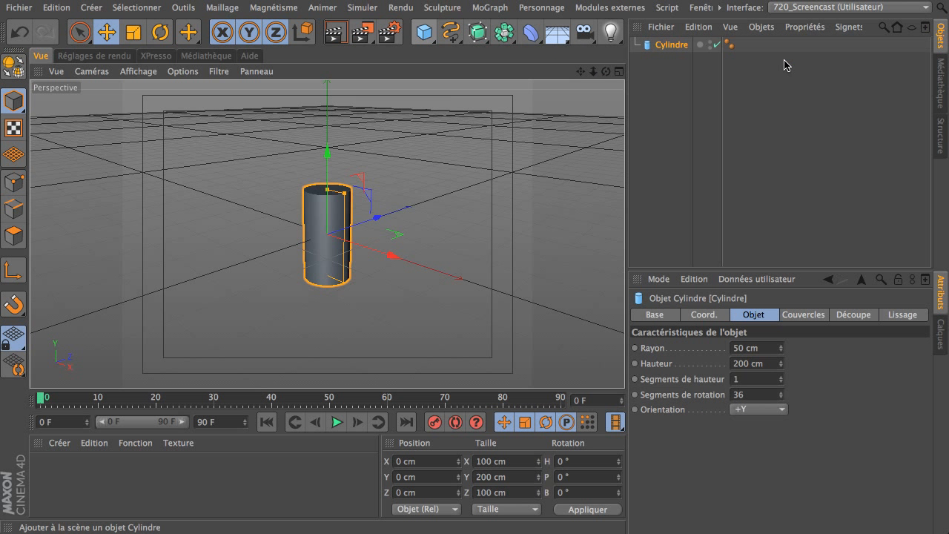
{"action": "left_click", "coordinate": [757, 409]}
{"action": "left_click", "coordinate": [773, 485]}
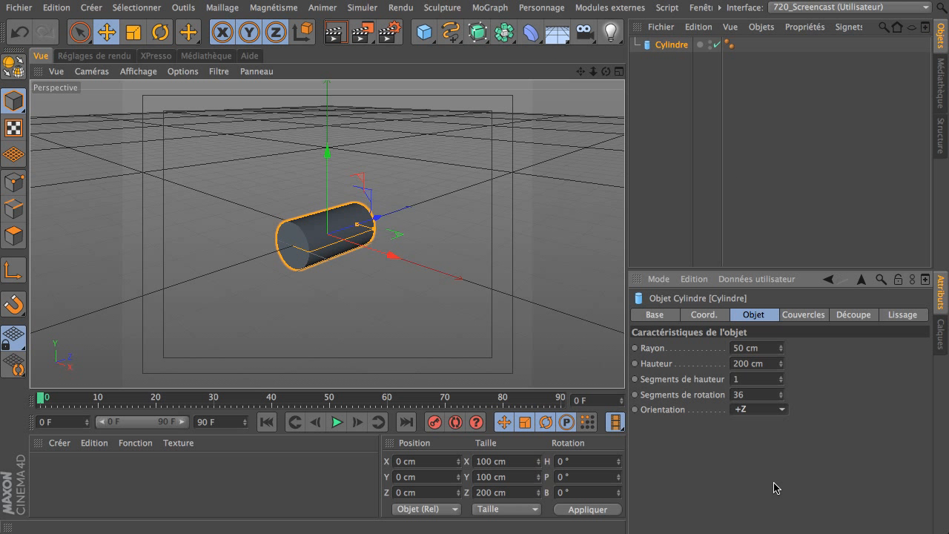
Give the cylinder 6 rotation segments, a height of 15 cm and a radius of 0.4 cm
{"action": "double_click", "coordinate": [744, 395]}
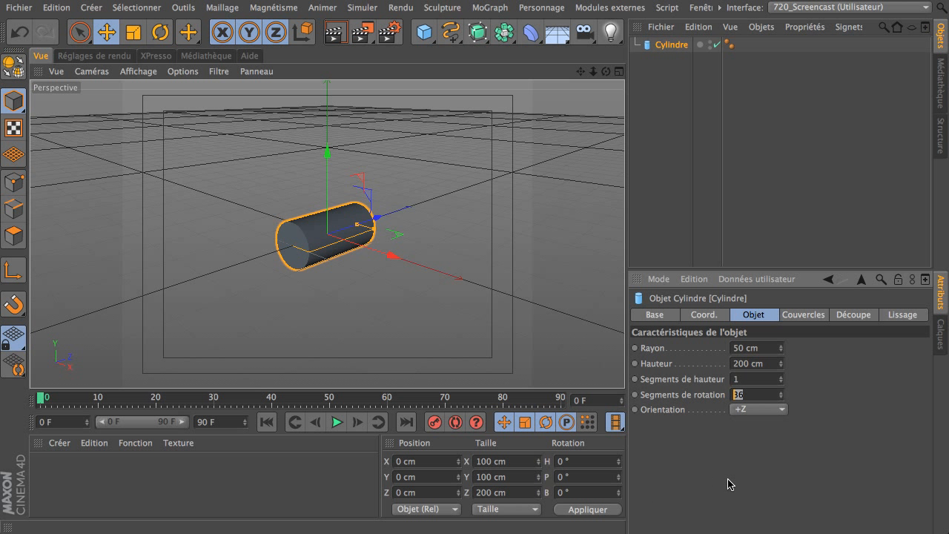
{"action": "key", "text": "Return"}
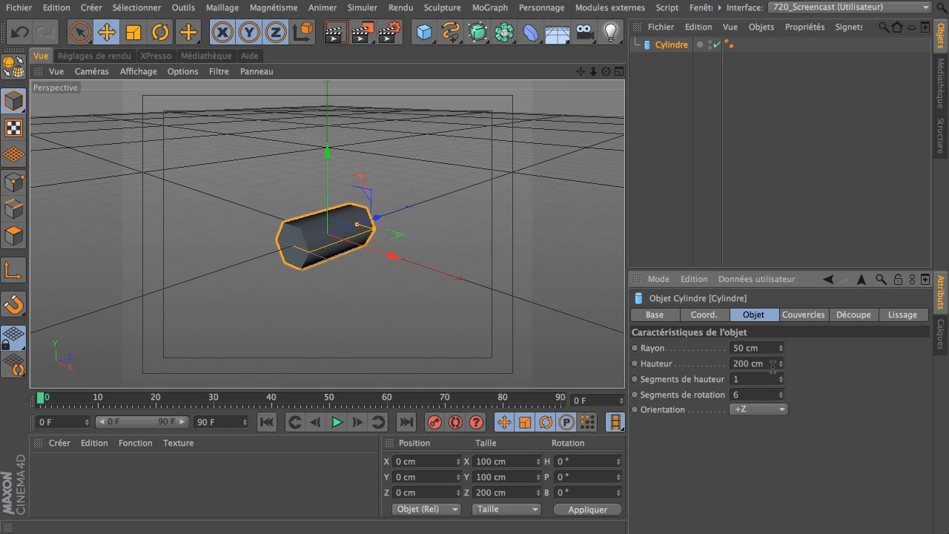
{"action": "left_click_drag", "start_coordinate": [773, 367], "coordinate": [711, 369]}
{"action": "type", "text": "15"}
{"action": "key", "text": "Return"}
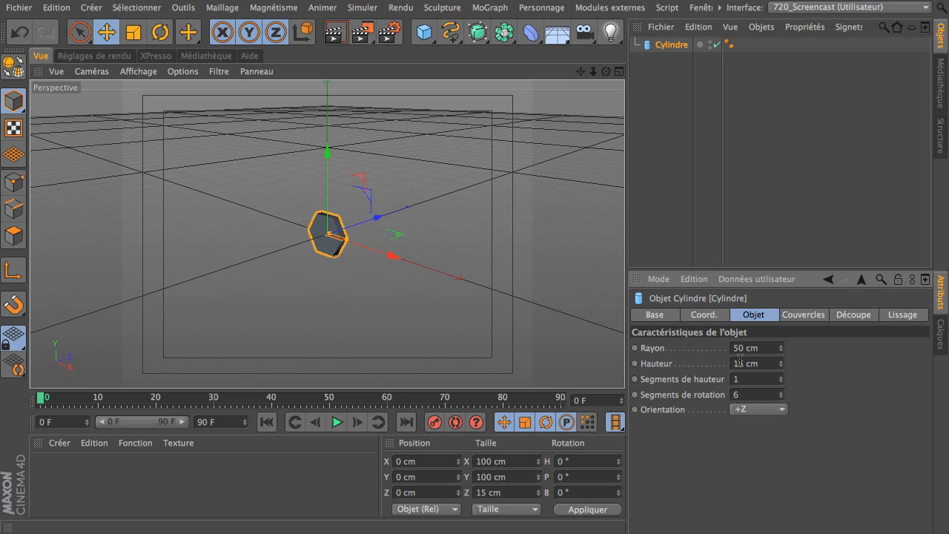
{"action": "left_click_drag", "start_coordinate": [768, 349], "coordinate": [686, 347]}
{"action": "type", "text": "0,4"}
{"action": "key", "text": "Return"}
{"action": "key", "text": "h"}
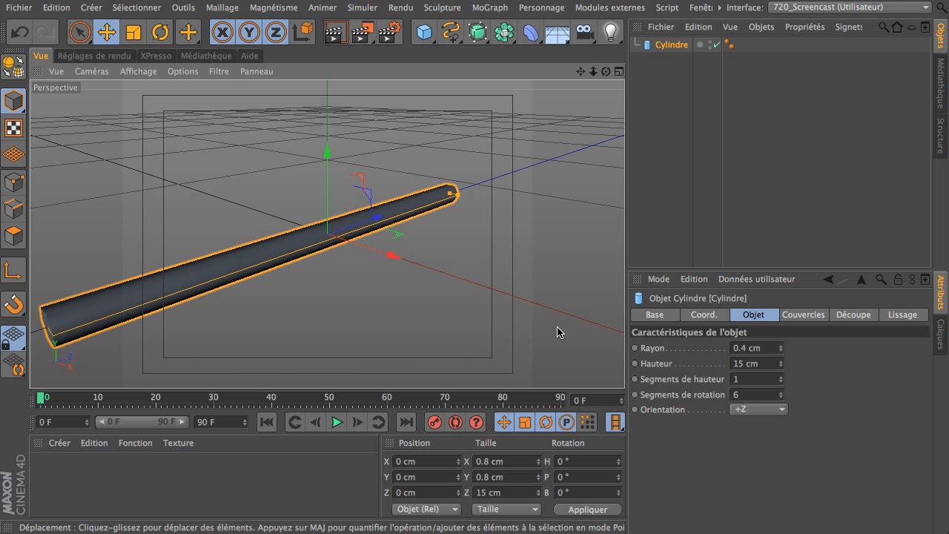
{"action": "left_click_drag", "start_coordinate": [593, 71], "coordinate": [560, 75]}
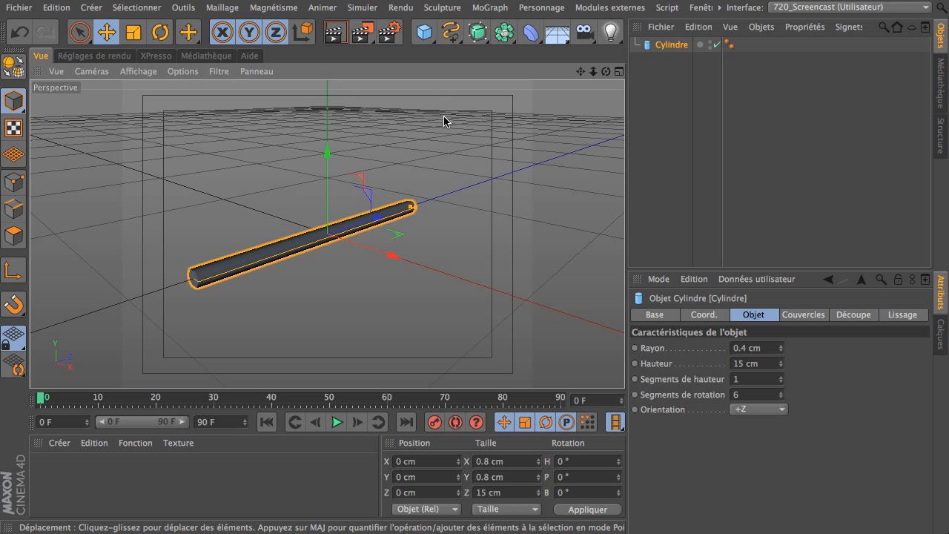
Add a cone for the pencil tip with a base radius of 0.4 cm and a height of 1.5 cm
{"action": "left_click", "coordinate": [427, 37]}
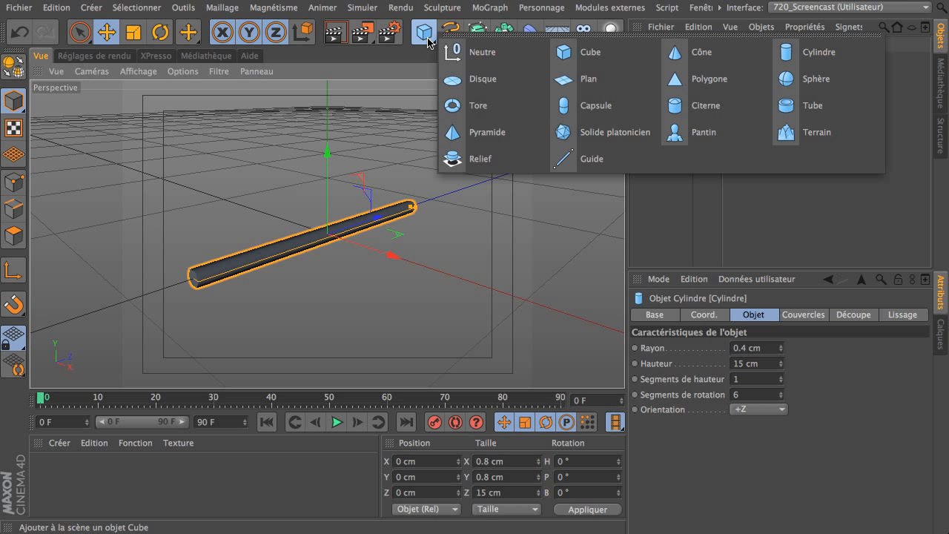
{"action": "left_click", "coordinate": [701, 52]}
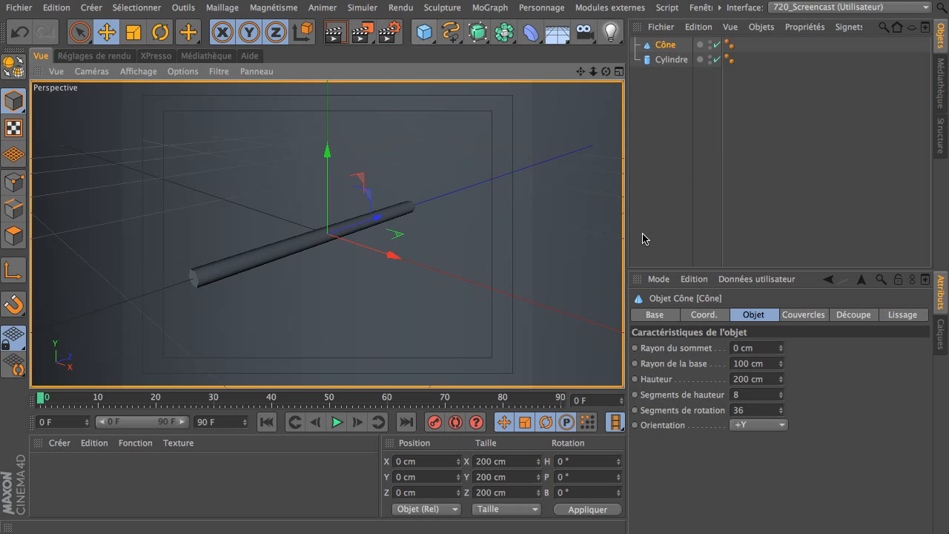
{"action": "left_click", "coordinate": [764, 364]}
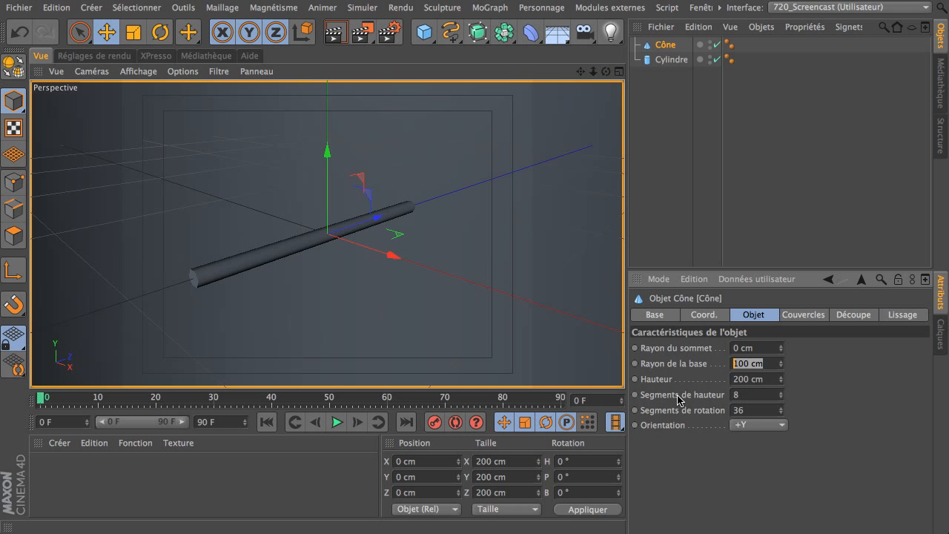
{"action": "type", "text": "0.4"}
{"action": "key", "text": "Return"}
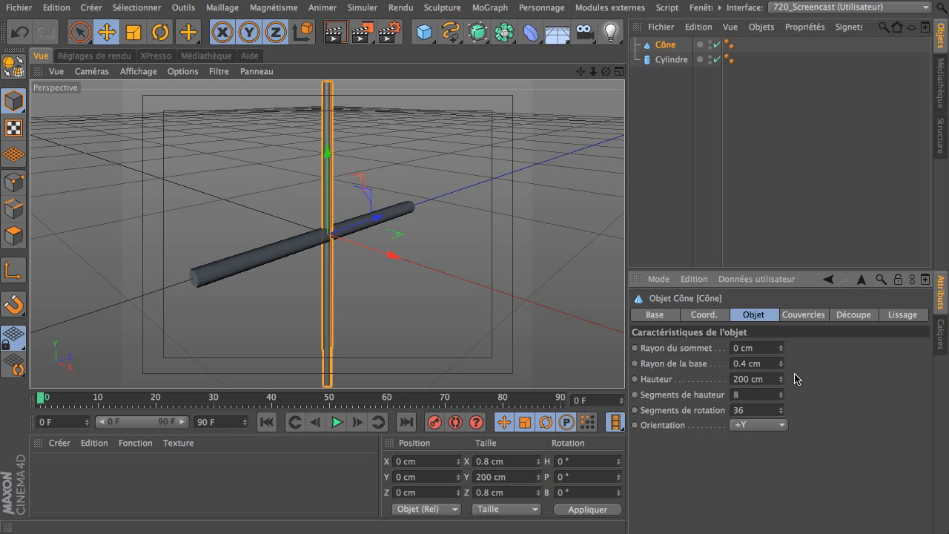
{"action": "left_click", "coordinate": [775, 379]}
{"action": "type", "text": "1.5"}
{"action": "key", "text": "Return"}
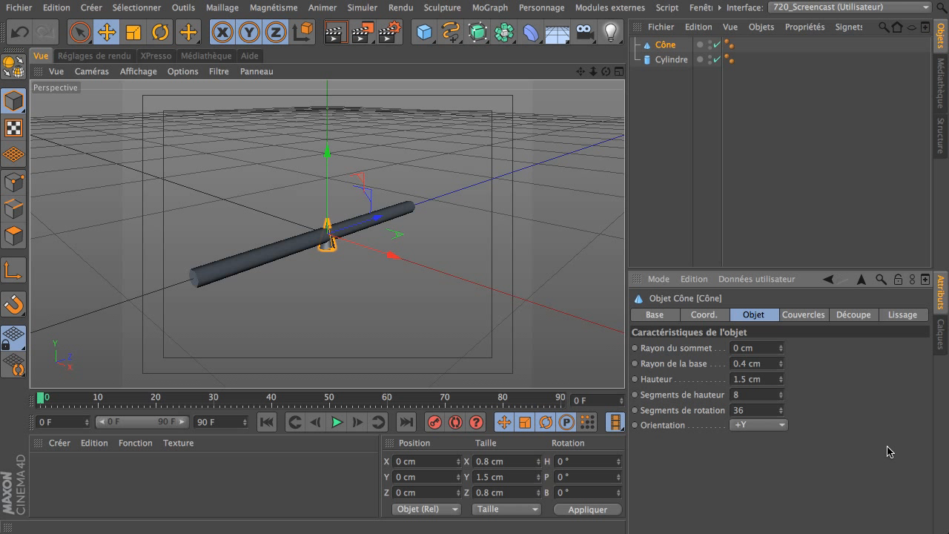
Orient the cone along +Z and give it 6 rotation segments and 2 height segments
{"action": "left_click", "coordinate": [760, 427]}
{"action": "left_click", "coordinate": [773, 500]}
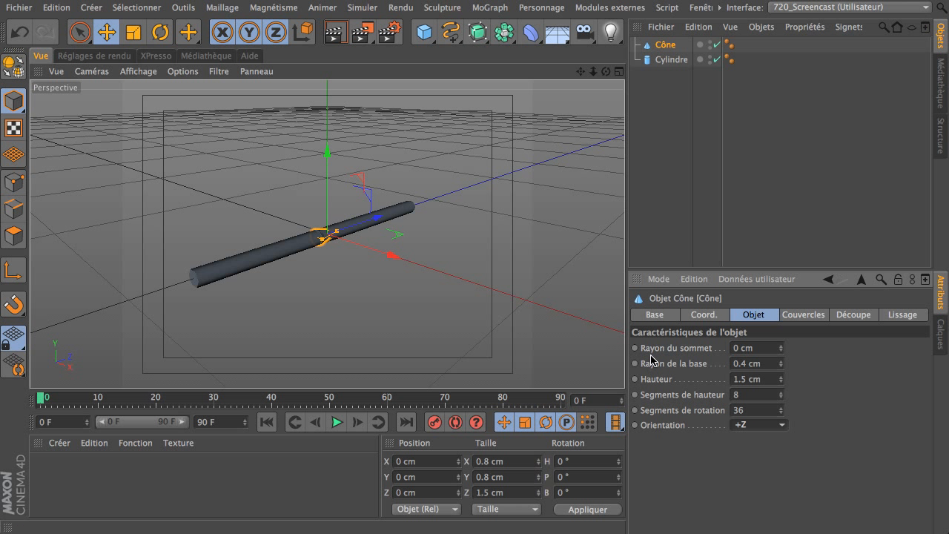
{"action": "left_click_drag", "start_coordinate": [772, 410], "coordinate": [652, 410]}
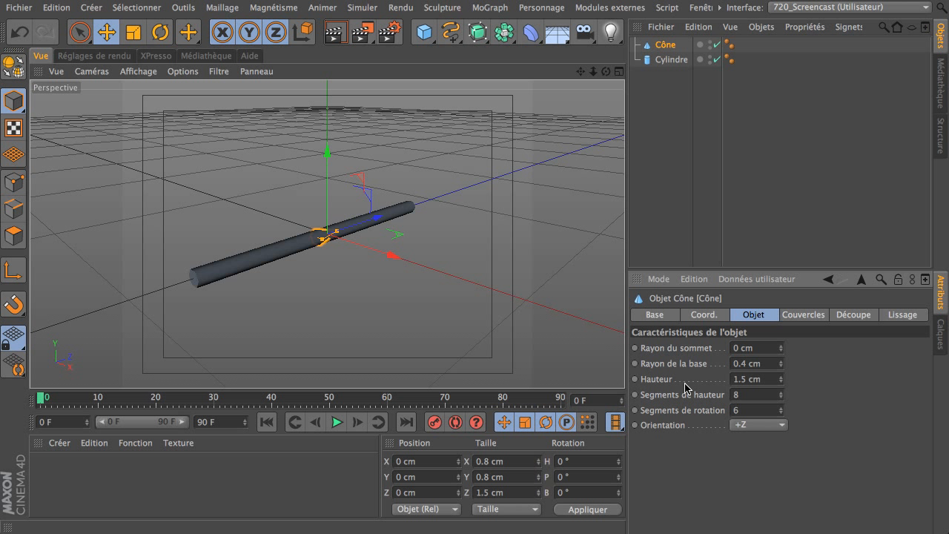
{"action": "double_click", "coordinate": [762, 396]}
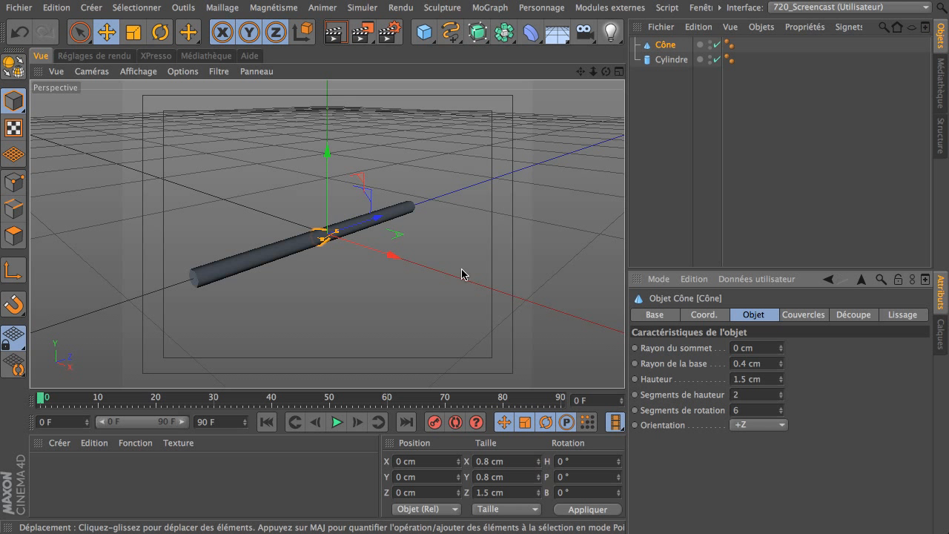
Check the finished pencil's tip in the PencilMaker.c4d project and return to the Sans titre 3 project
{"action": "key", "text": "v"}
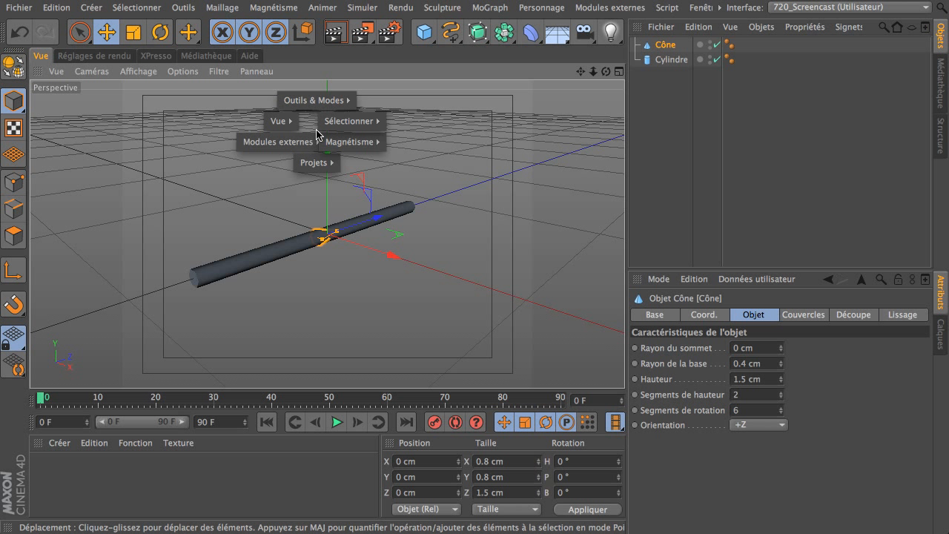
{"action": "mouse_move", "coordinate": [326, 164]}
{"action": "left_click", "coordinate": [330, 195]}
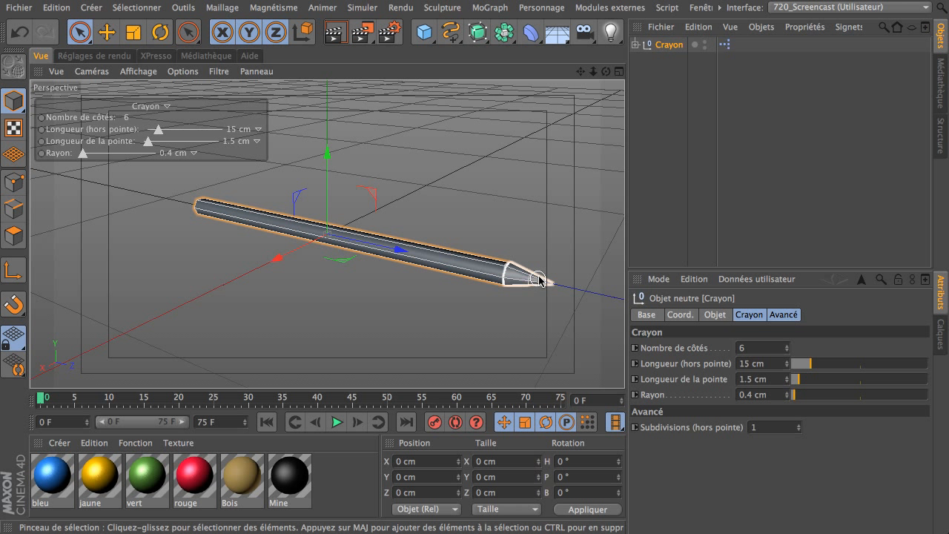
{"action": "mouse_move", "coordinate": [385, 224]}
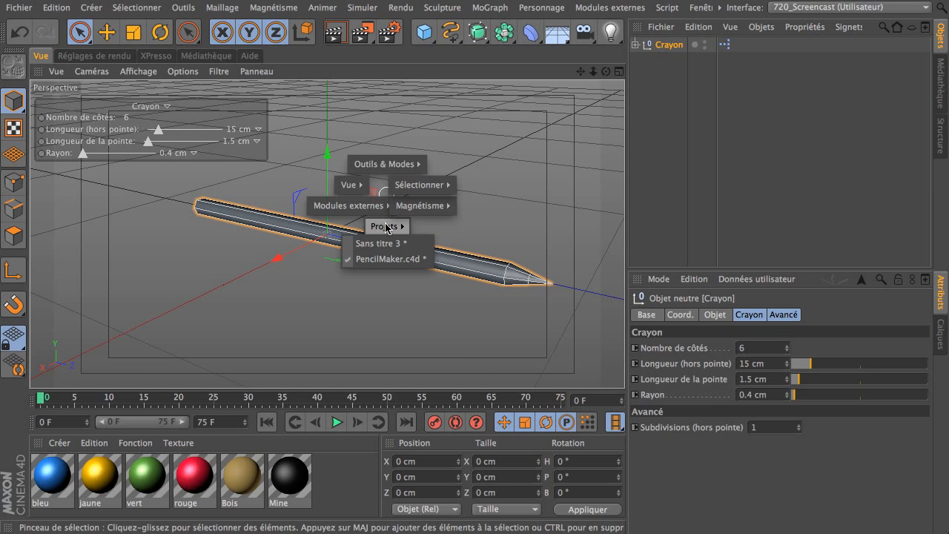
{"action": "left_click", "coordinate": [387, 245]}
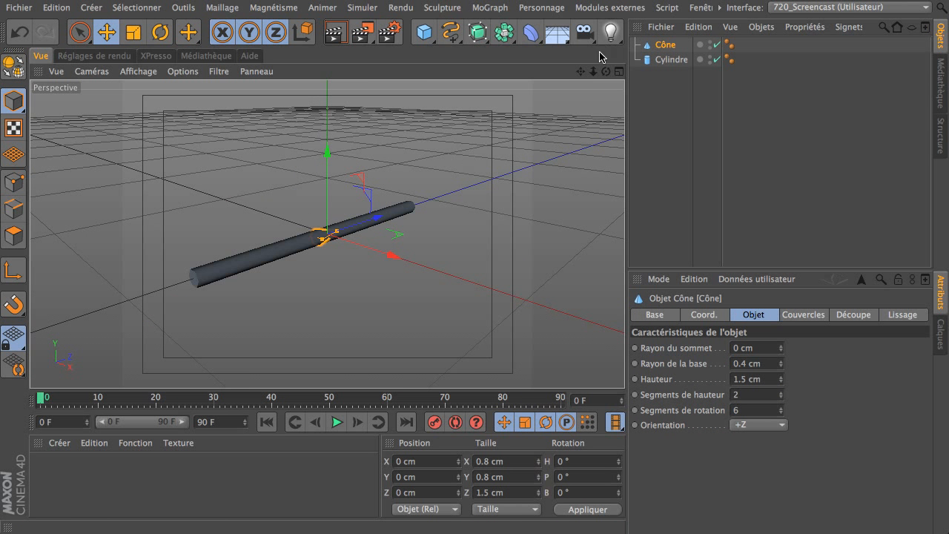
{"action": "left_click_drag", "start_coordinate": [606, 71], "coordinate": [561, 75]}
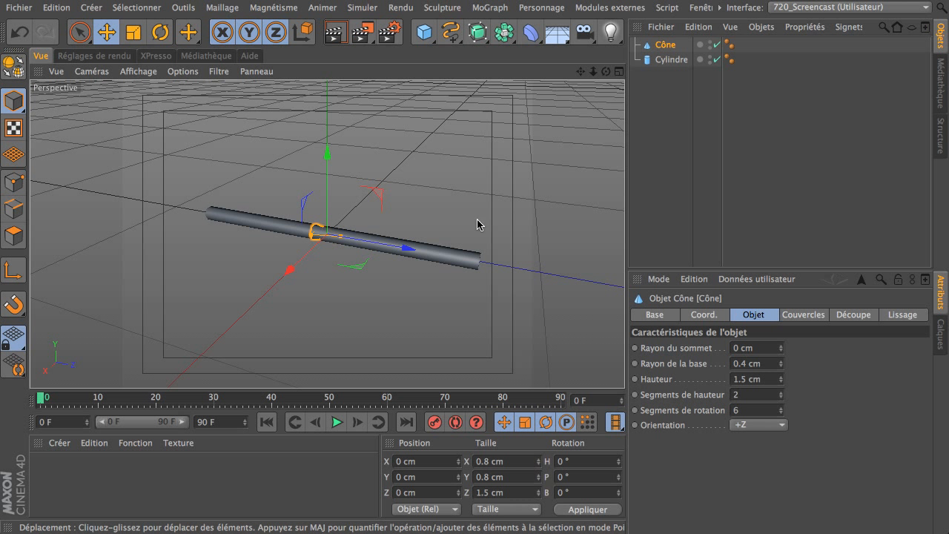
Add a MoSpline to the scene and set its display mode to Ligne
{"action": "left_click", "coordinate": [496, 9]}
{"action": "left_click", "coordinate": [556, 216]}
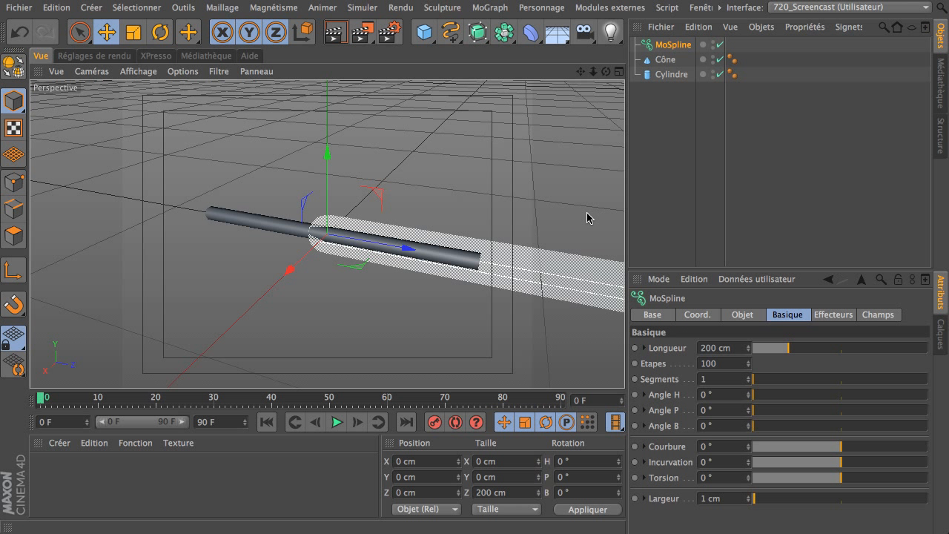
{"action": "left_click", "coordinate": [742, 314]}
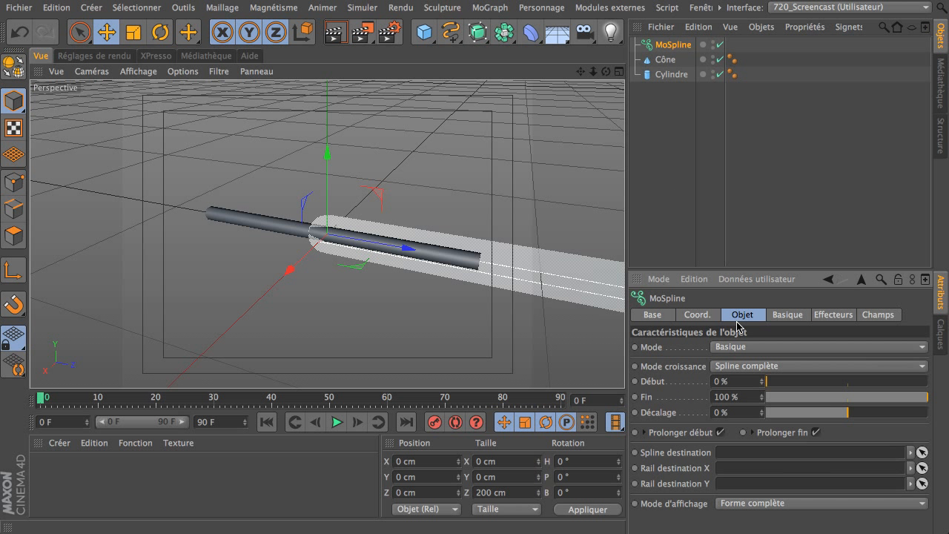
{"action": "left_click", "coordinate": [765, 507]}
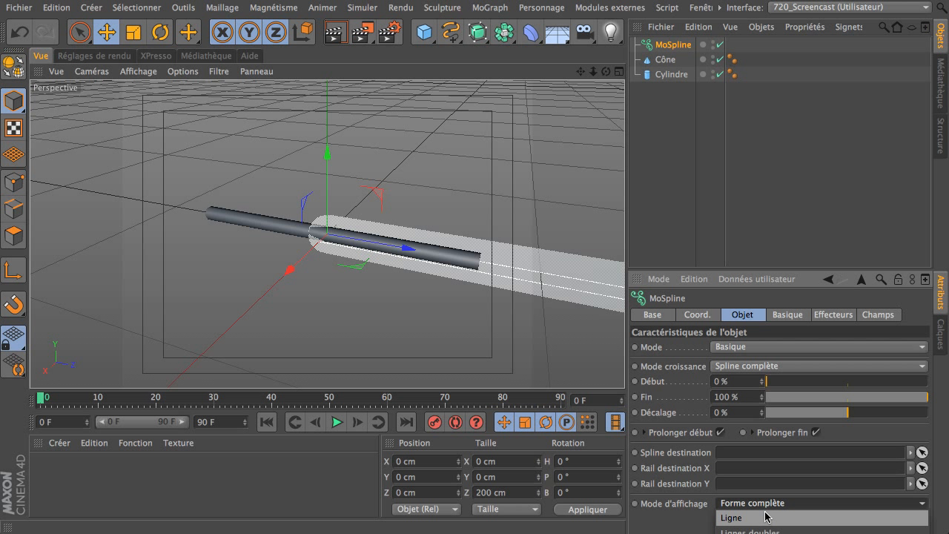
{"action": "left_click", "coordinate": [766, 519]}
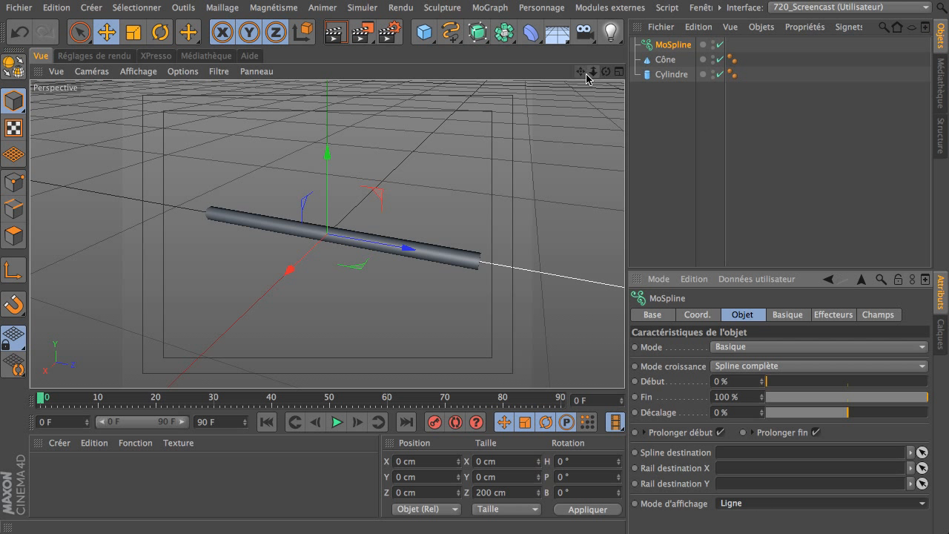
Set the MoSpline's length to 15 cm and compare it with the cylinder
{"action": "left_click_drag", "start_coordinate": [581, 71], "coordinate": [320, 229]}
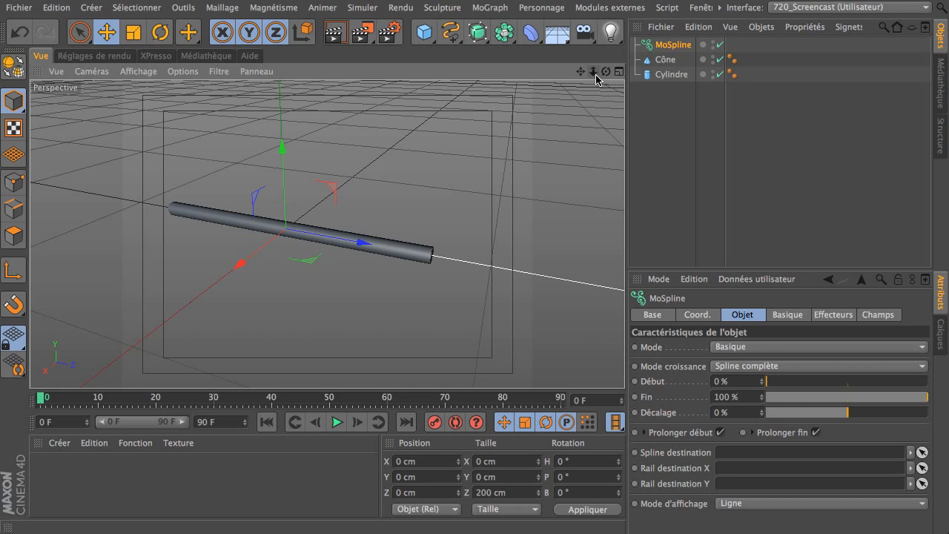
{"action": "left_click_drag", "start_coordinate": [593, 72], "coordinate": [328, 233]}
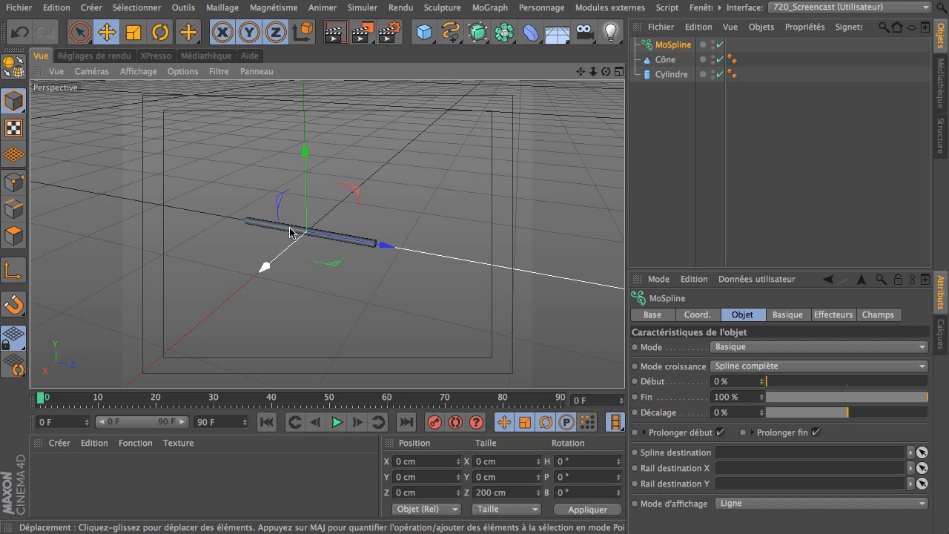
{"action": "left_click", "coordinate": [786, 316]}
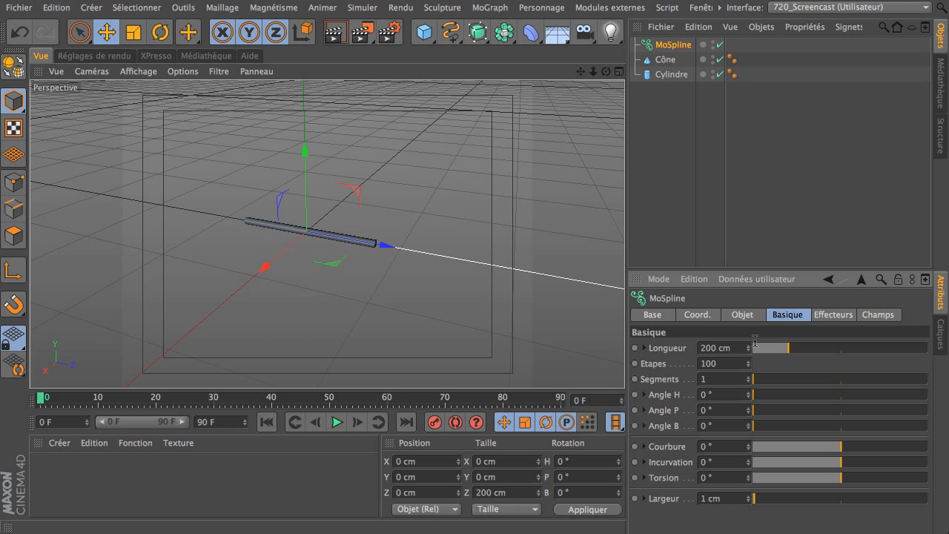
{"action": "left_click", "coordinate": [740, 348]}
{"action": "type", "text": "15"}
{"action": "key", "text": "Return"}
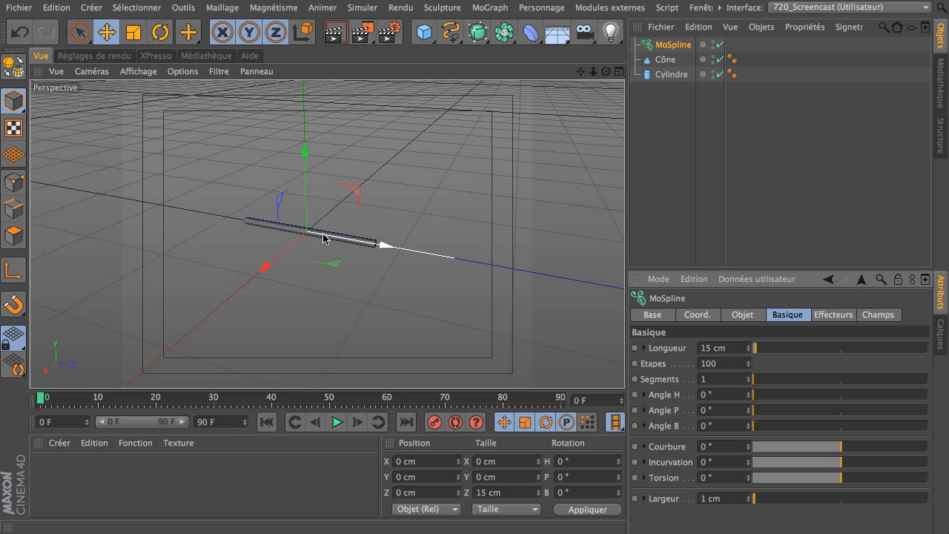
{"action": "left_click_drag", "start_coordinate": [607, 97], "coordinate": [584, 89], "text": "alt"}
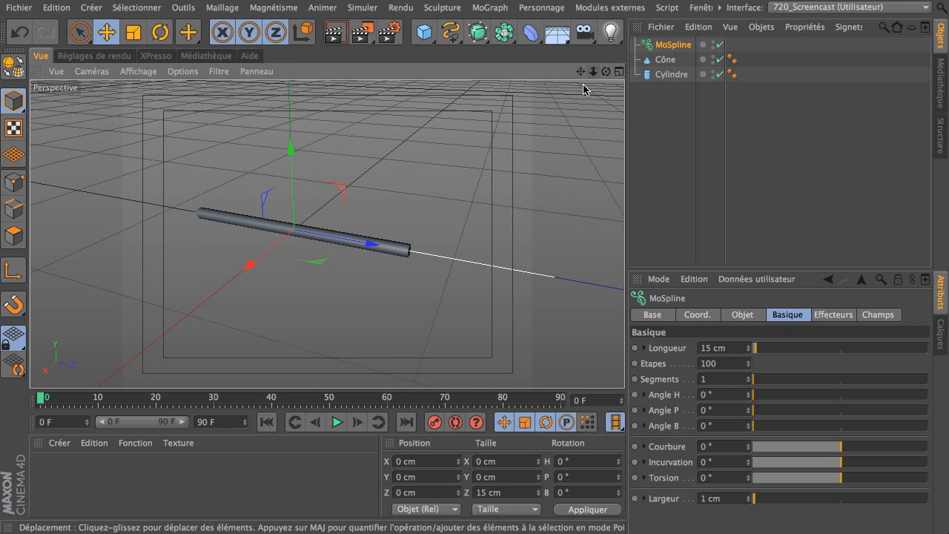
{"action": "left_click", "coordinate": [670, 74]}
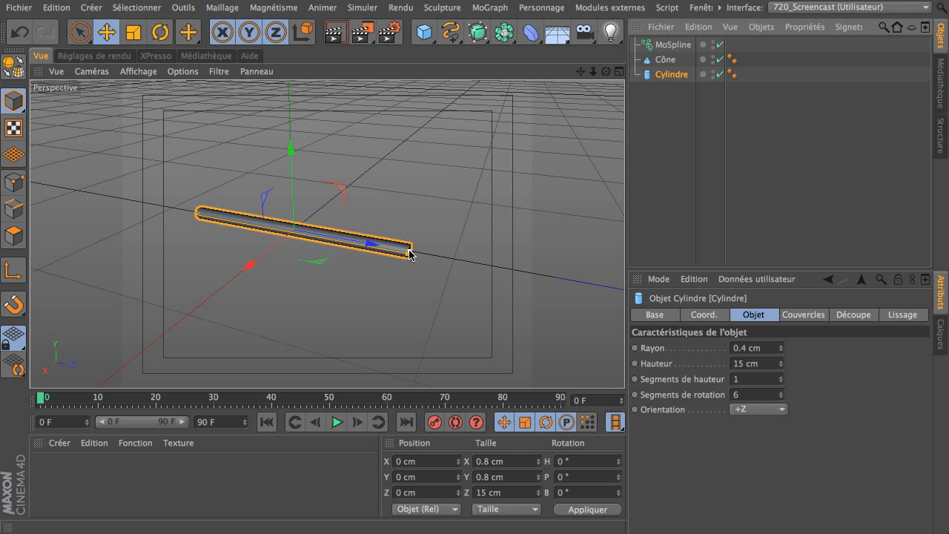
{"action": "left_click", "coordinate": [669, 44]}
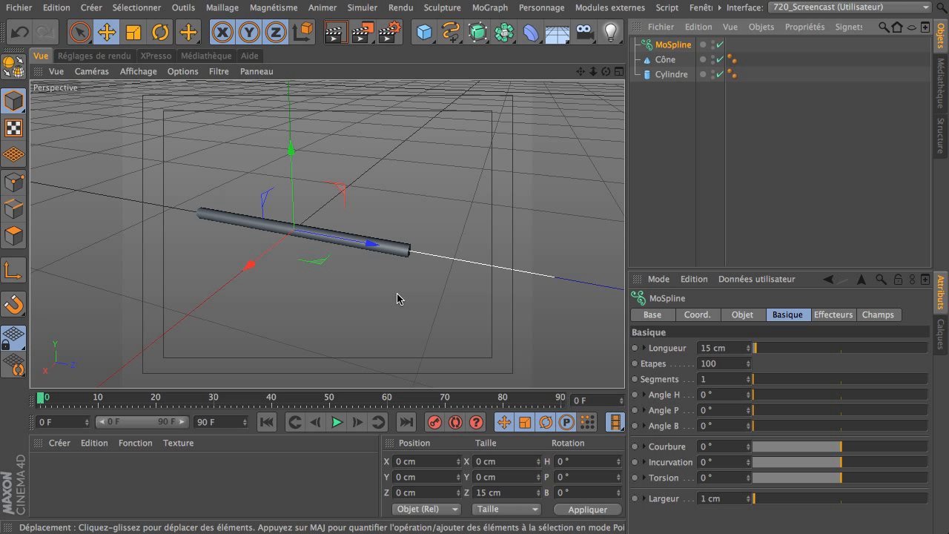
Group the MoSpline, cone and cylinder under a new null object named Crayon
{"action": "left_click", "coordinate": [423, 31]}
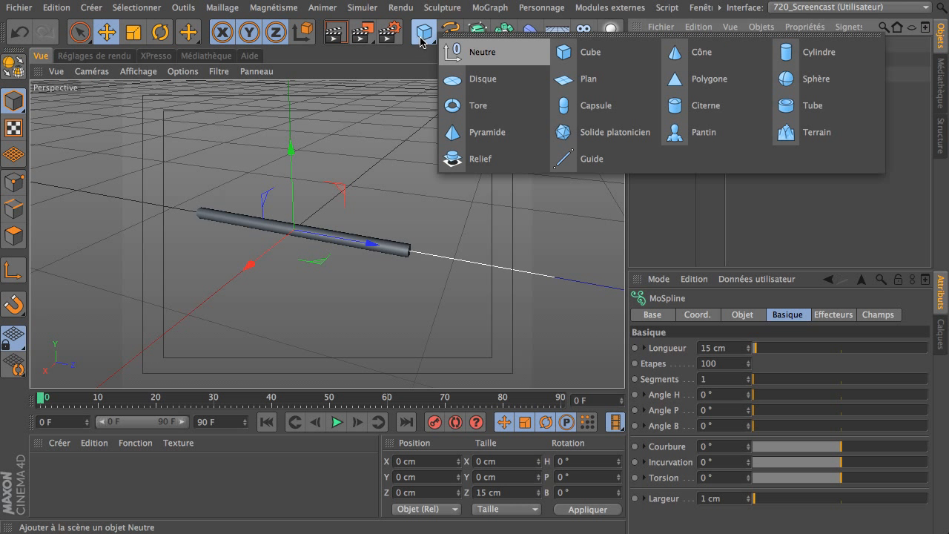
{"action": "left_click", "coordinate": [523, 61]}
{"action": "left_click_drag", "start_coordinate": [688, 118], "coordinate": [675, 46]}
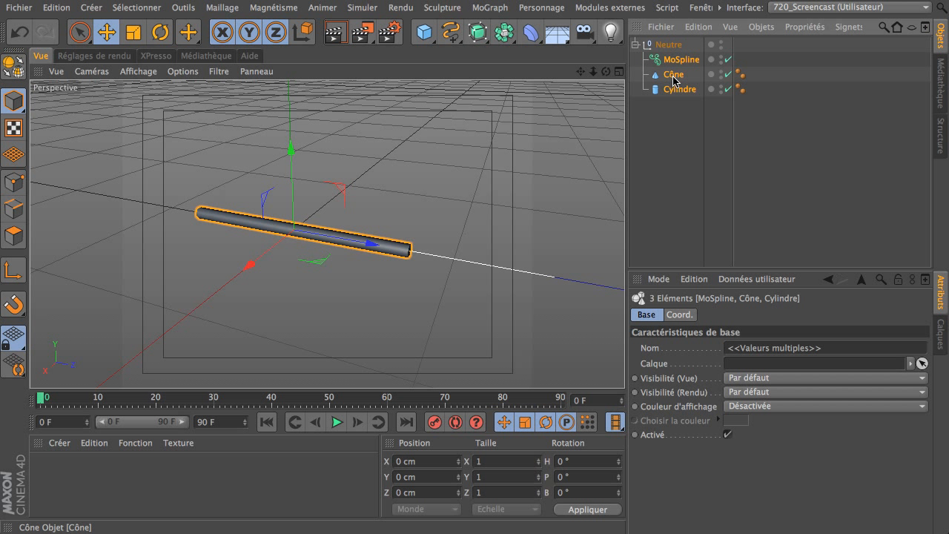
{"action": "left_click", "coordinate": [674, 45]}
{"action": "double_click", "coordinate": [673, 46]}
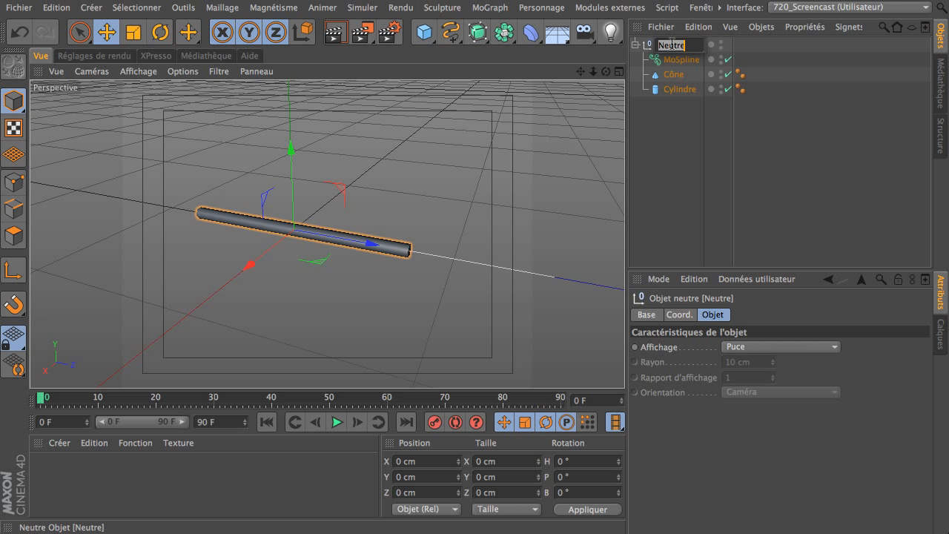
{"action": "type", "text": "Crayon"}
{"action": "key", "text": "Return"}
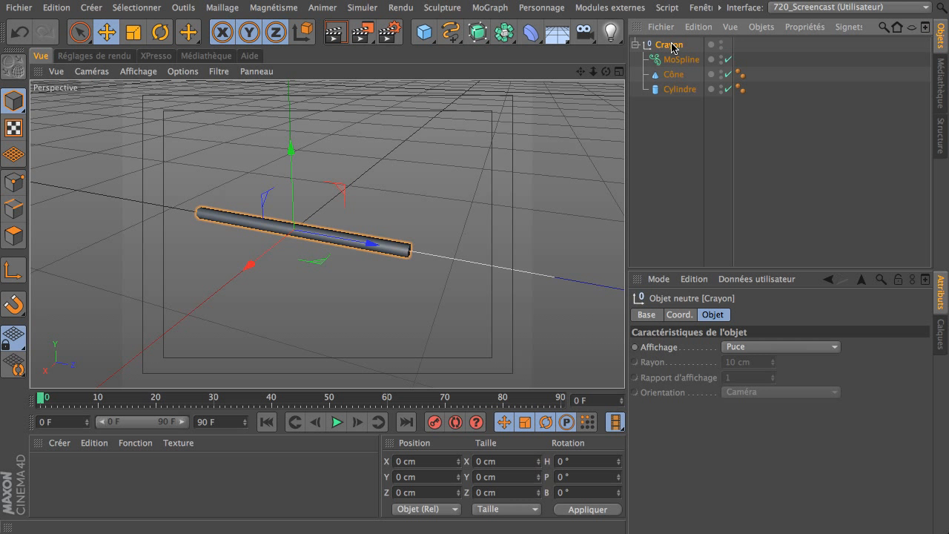
Add an XPresso tag to the Crayon null object
{"action": "right_click", "coordinate": [671, 46]}
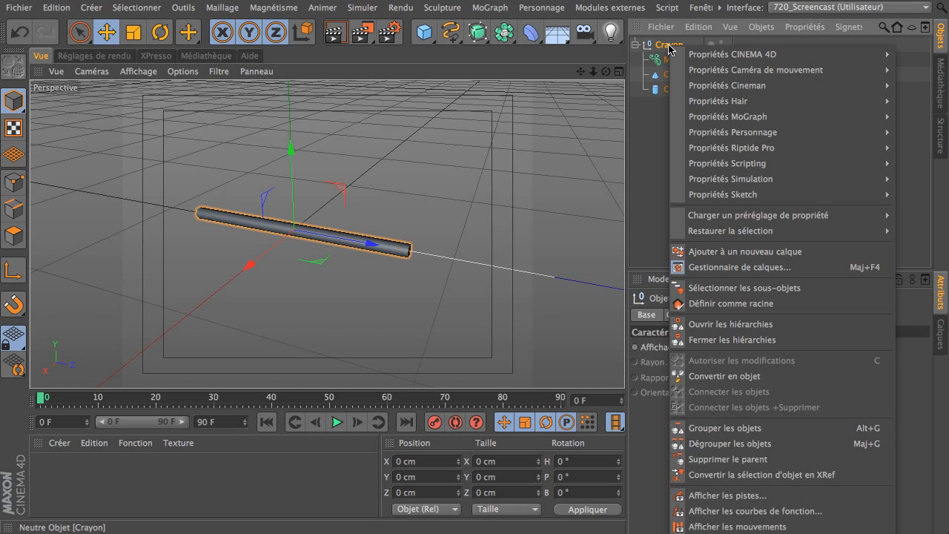
{"action": "mouse_move", "coordinate": [693, 56]}
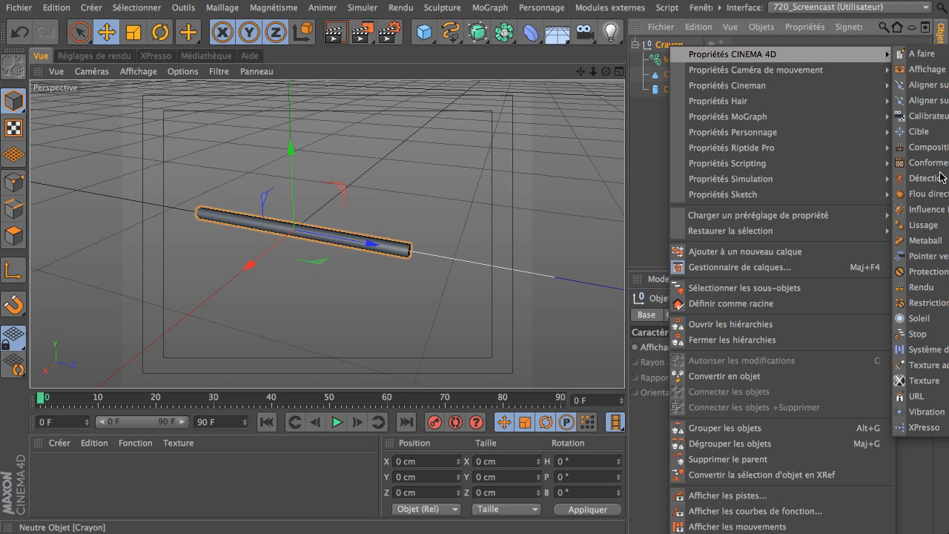
{"action": "left_click", "coordinate": [928, 427]}
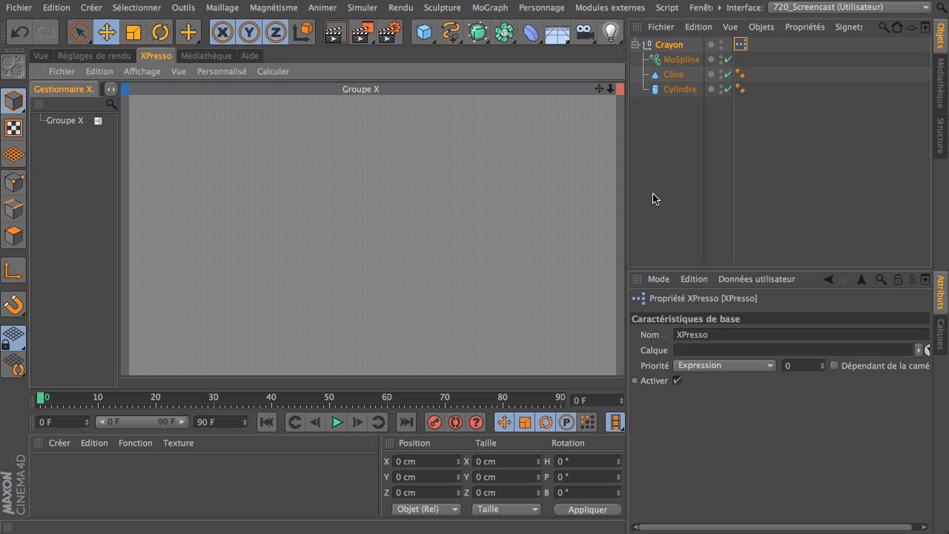
Place object nodes for Crayon, Cylindre, Cône and MoSpline in the XPresso graph
{"action": "left_click_drag", "start_coordinate": [663, 42], "coordinate": [191, 190]}
{"action": "left_click", "coordinate": [178, 186]}
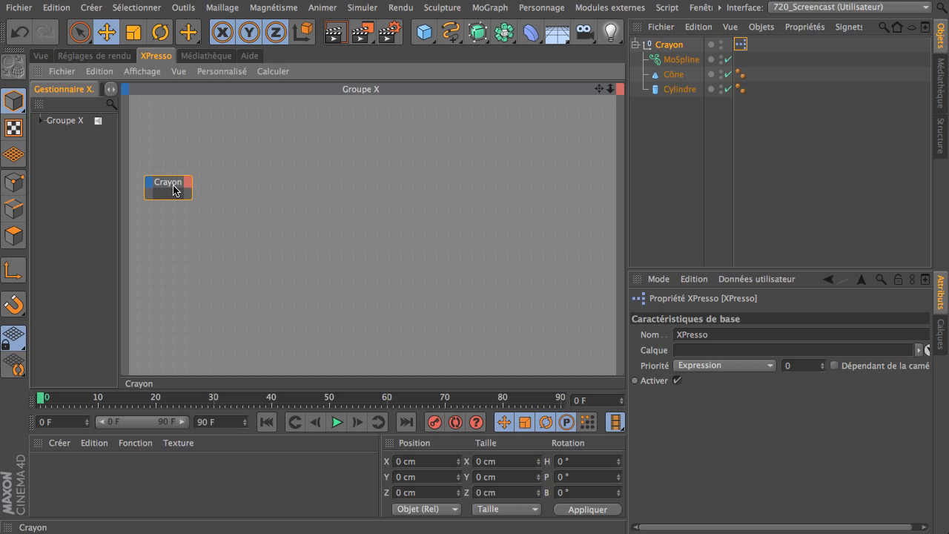
{"action": "left_click", "coordinate": [182, 196]}
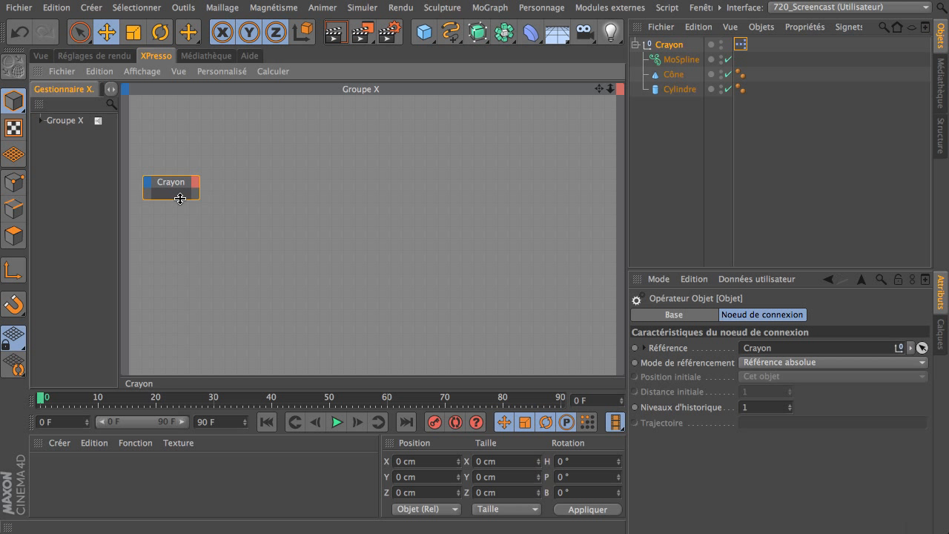
{"action": "left_click_drag", "start_coordinate": [684, 90], "coordinate": [271, 242]}
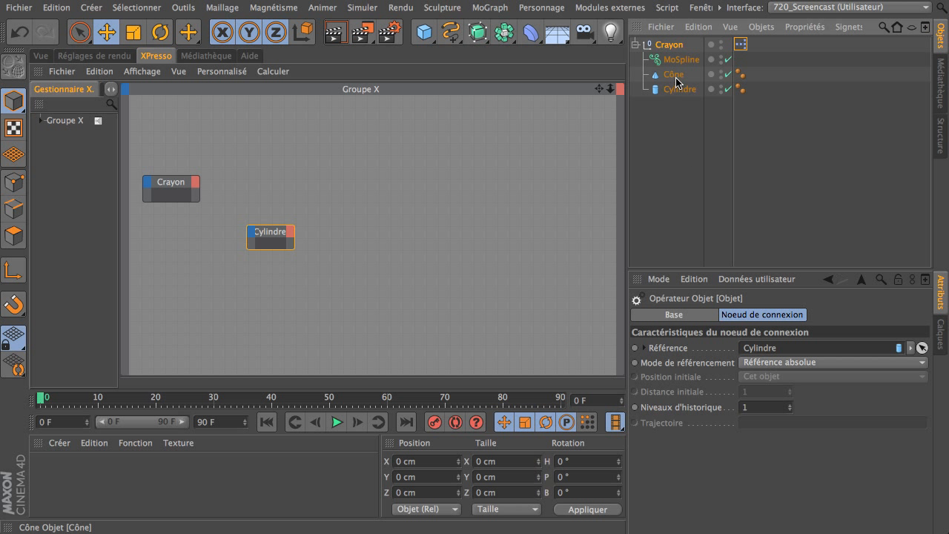
{"action": "left_click_drag", "start_coordinate": [676, 80], "coordinate": [403, 154]}
{"action": "left_click_drag", "start_coordinate": [671, 60], "coordinate": [458, 245]}
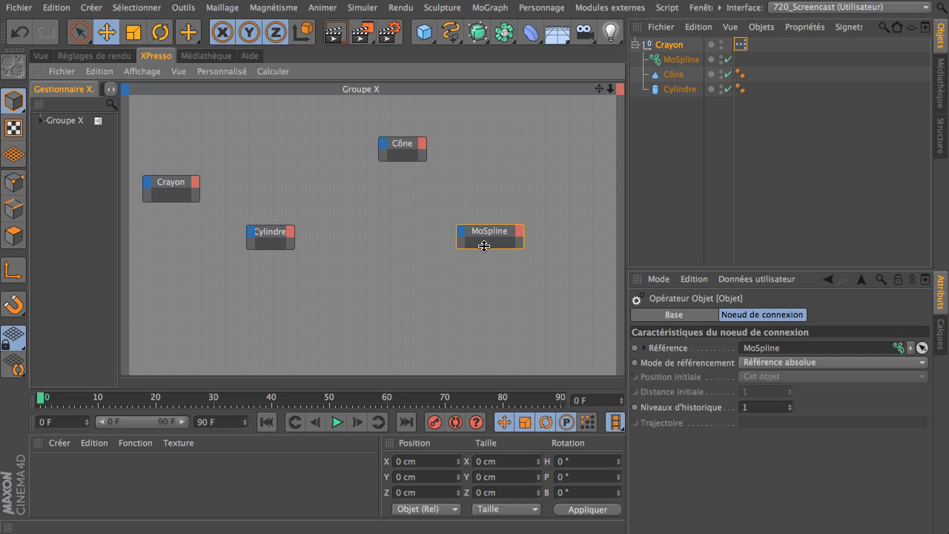
Enlarge the MoSpline, Cylindre and Cône nodes in the XPresso graph
{"action": "left_click_drag", "start_coordinate": [521, 248], "coordinate": [539, 257]}
{"action": "left_click_drag", "start_coordinate": [291, 249], "coordinate": [322, 258]}
{"action": "left_click_drag", "start_coordinate": [421, 162], "coordinate": [443, 174]}
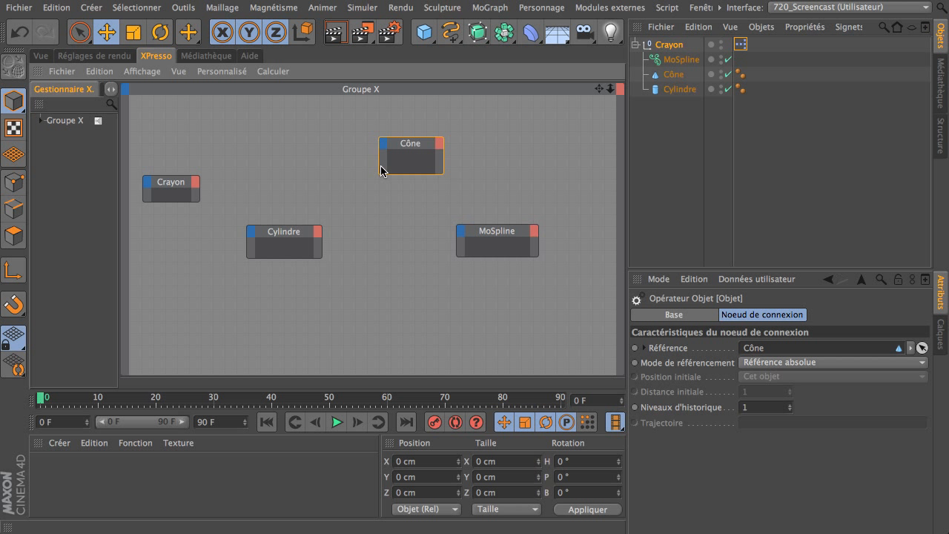
Check the pencil in the perspective view, and move the Cylindre node slightly closer to the Crayon node in XPresso
{"action": "left_click", "coordinate": [37, 57]}
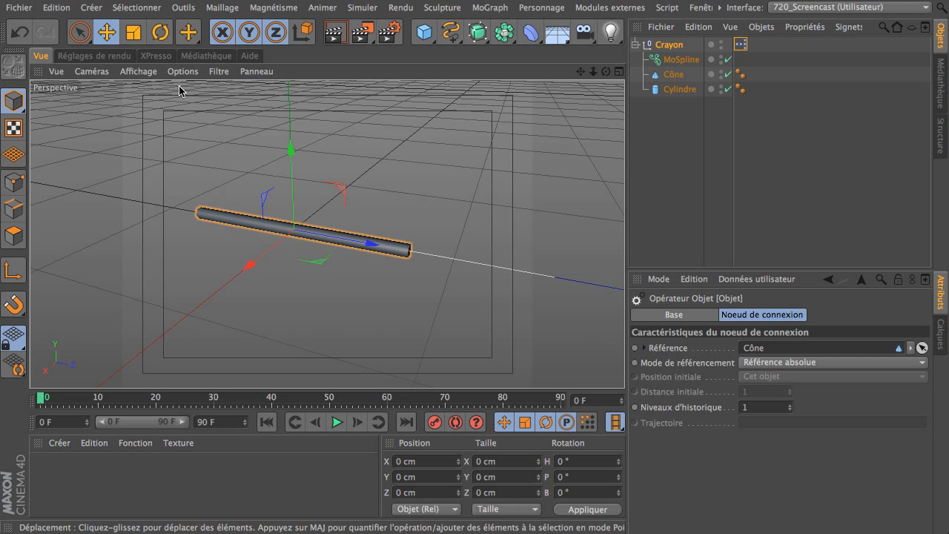
{"action": "left_click", "coordinate": [154, 56]}
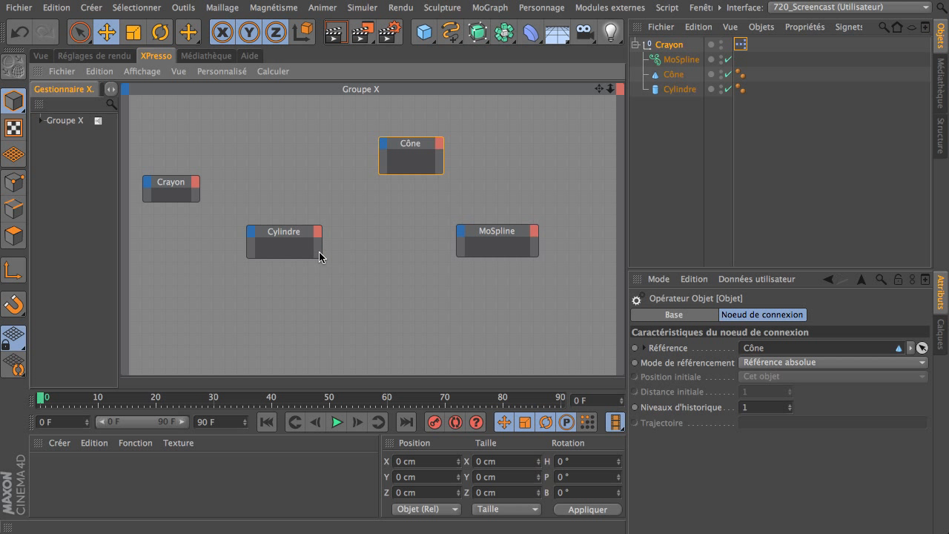
{"action": "left_click", "coordinate": [275, 236]}
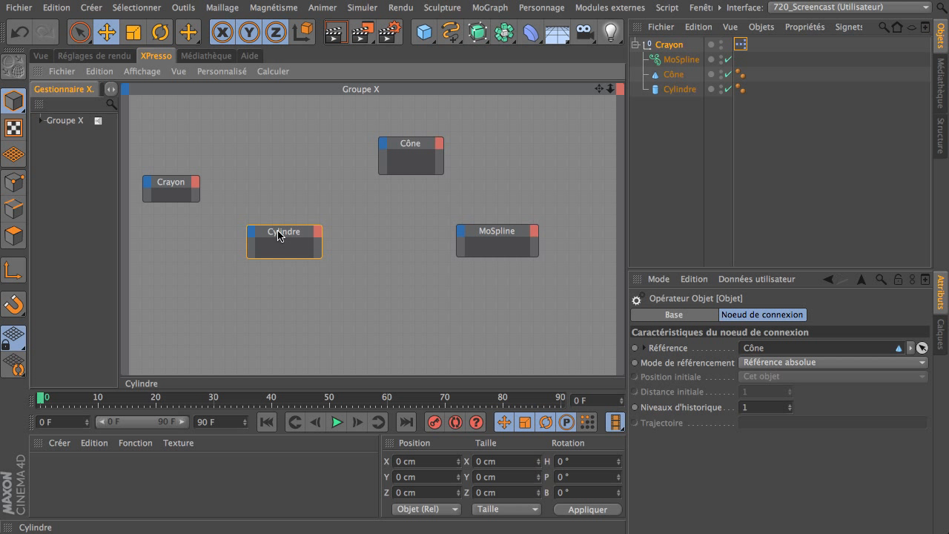
{"action": "left_click_drag", "start_coordinate": [276, 236], "coordinate": [283, 226]}
{"action": "left_click_drag", "start_coordinate": [287, 241], "coordinate": [268, 237]}
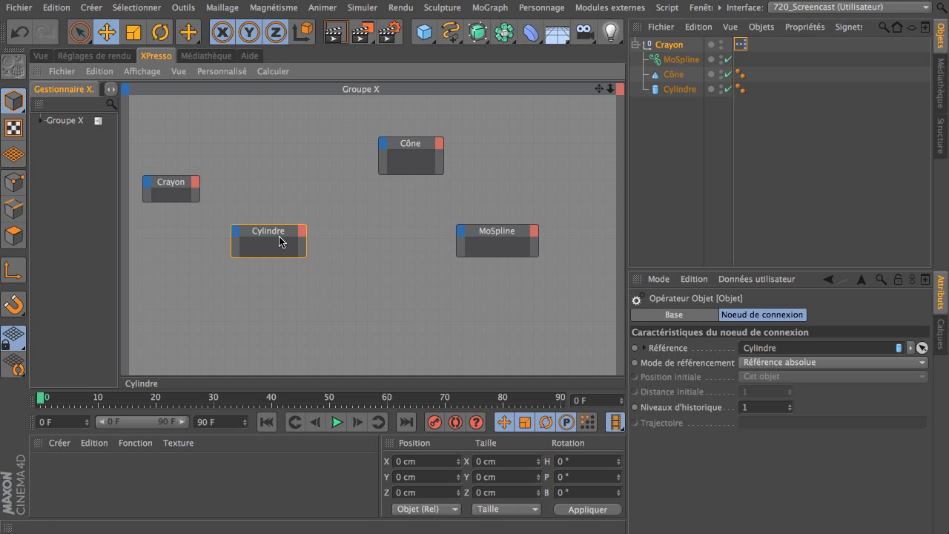
{"action": "left_click", "coordinate": [236, 231]}
{"action": "left_click", "coordinate": [206, 231]}
{"action": "left_click", "coordinate": [304, 232]}
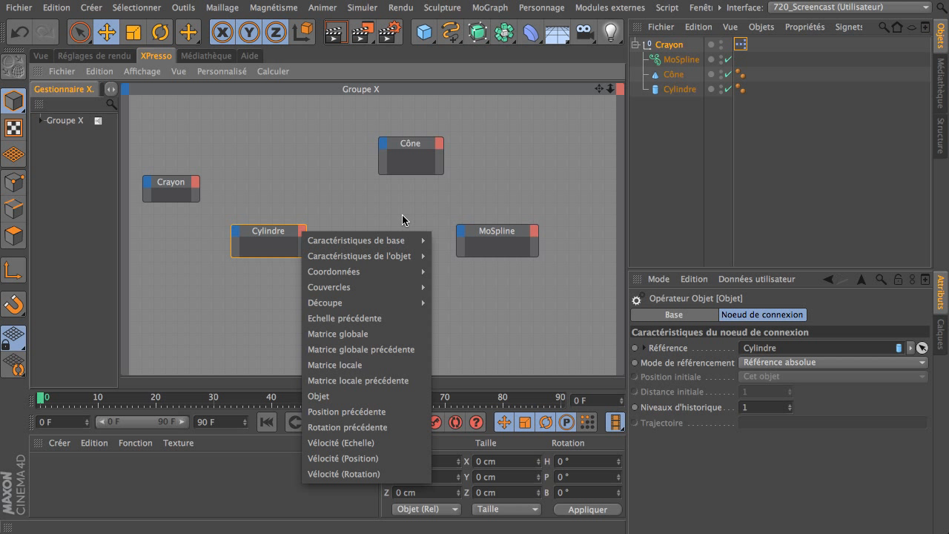
{"action": "left_click", "coordinate": [519, 209]}
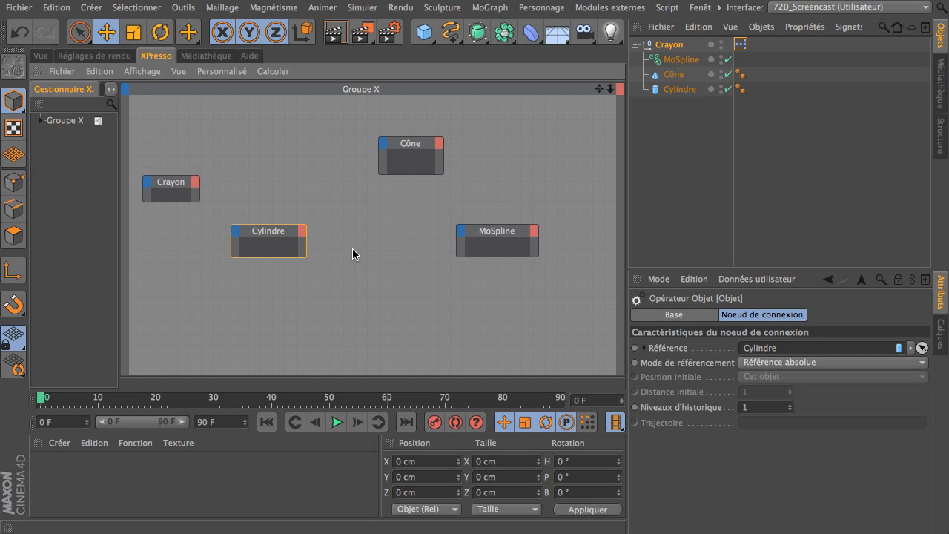
Add a Hauteur output port to the Cylindre node
{"action": "left_click", "coordinate": [303, 235]}
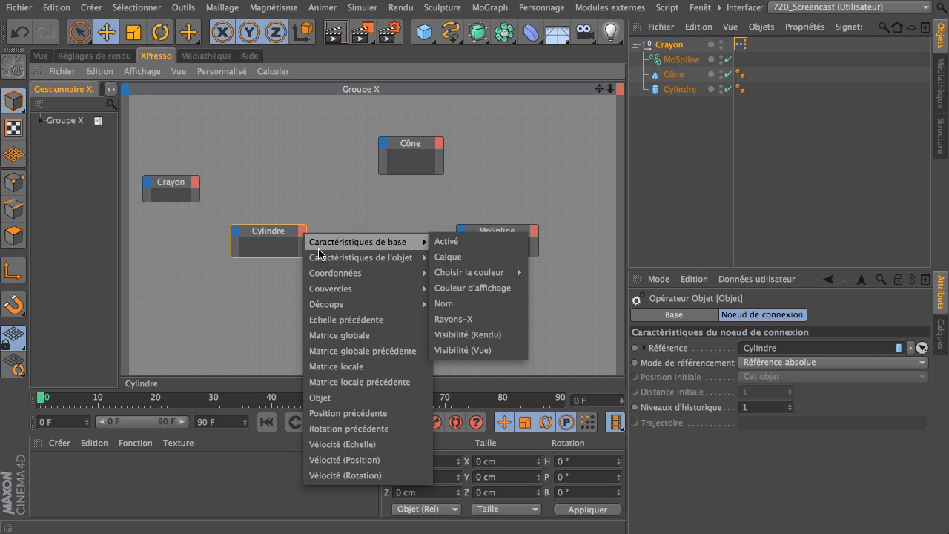
{"action": "mouse_move", "coordinate": [358, 258]}
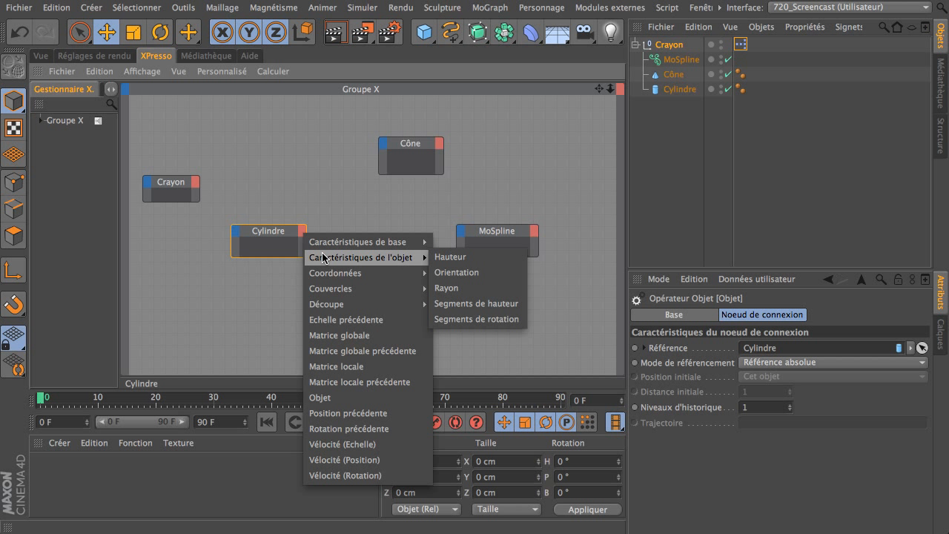
{"action": "left_click", "coordinate": [475, 259]}
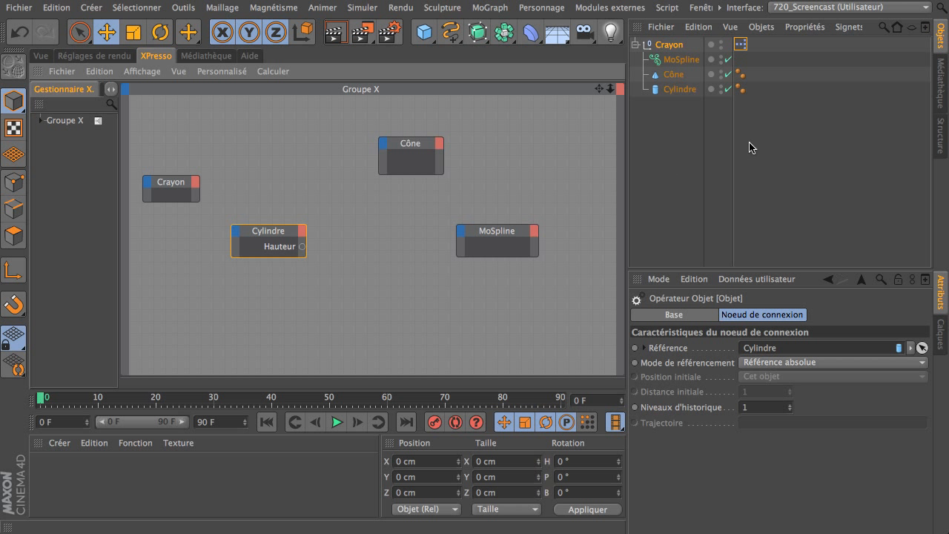
Compare the cylinder's object properties with the output ports offered by its XPresso node
{"action": "left_click", "coordinate": [686, 89]}
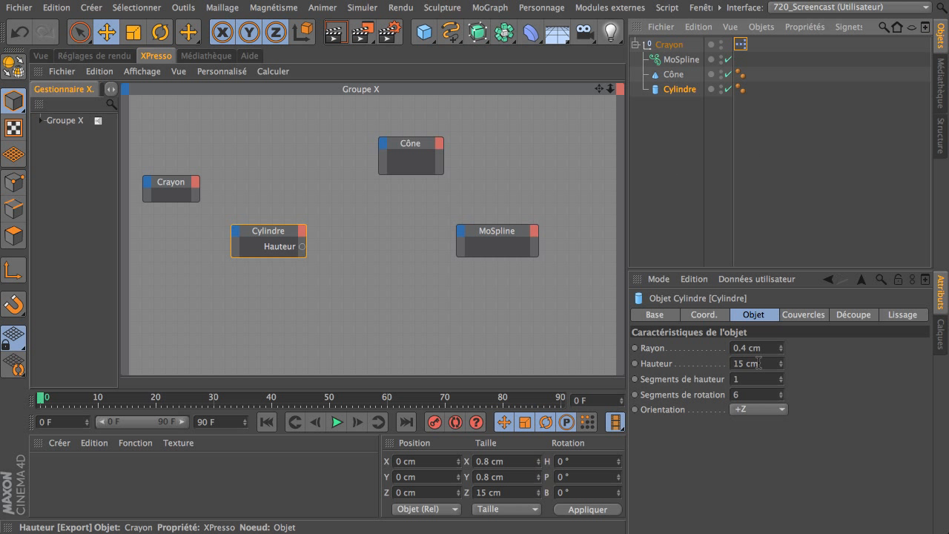
{"action": "left_click", "coordinate": [303, 233]}
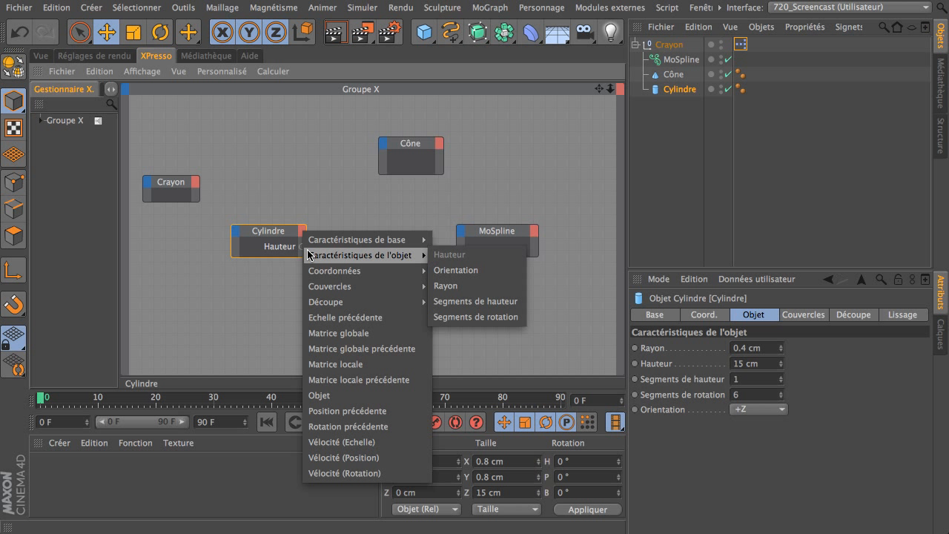
{"action": "left_click", "coordinate": [410, 214]}
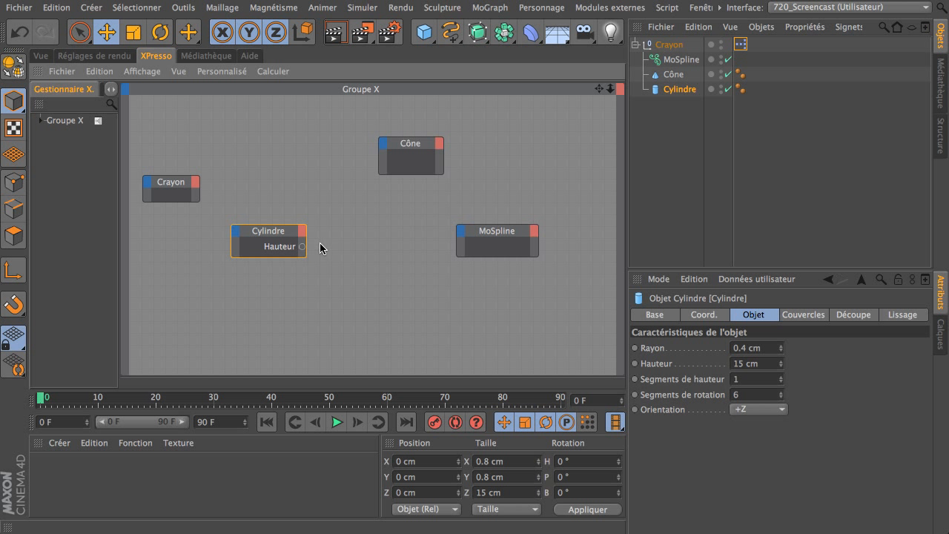
Move the MoSpline node farther from the Cylindre node in the XPresso graph and widen it
{"action": "left_click_drag", "start_coordinate": [498, 232], "coordinate": [537, 232]}
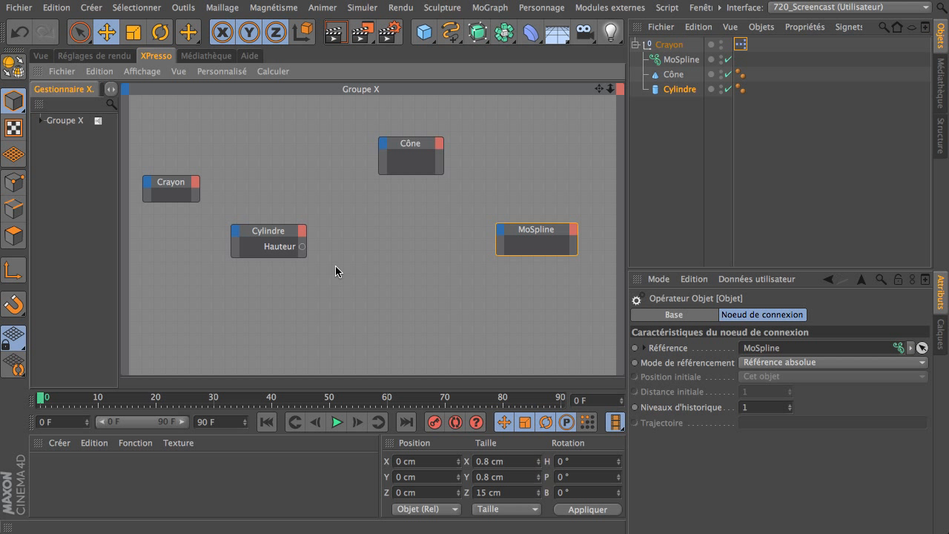
{"action": "left_click", "coordinate": [43, 56]}
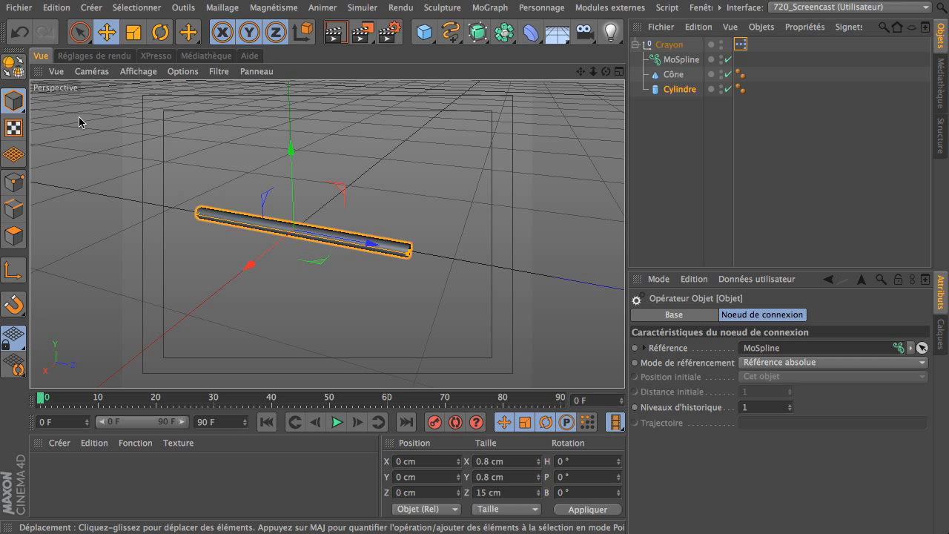
{"action": "left_click", "coordinate": [147, 57]}
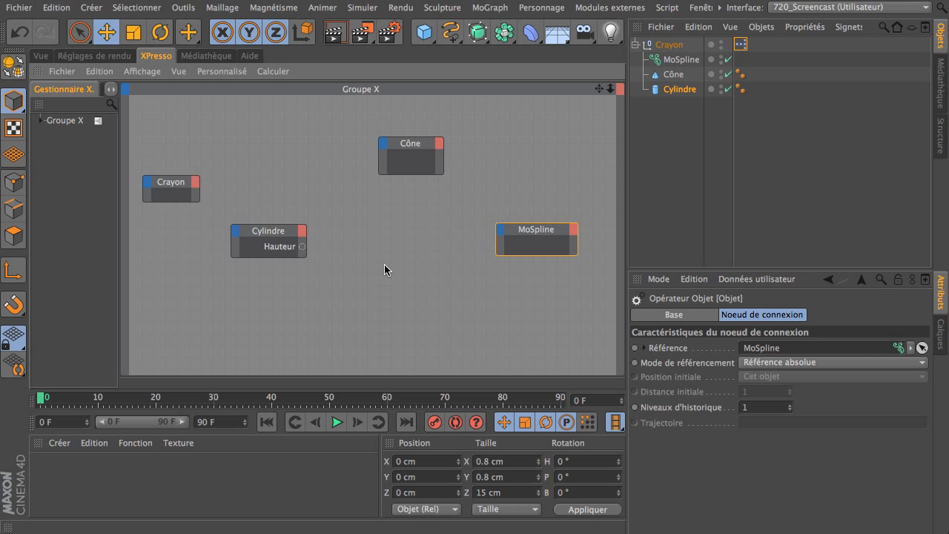
{"action": "left_click_drag", "start_coordinate": [553, 233], "coordinate": [555, 236]}
{"action": "left_click_drag", "start_coordinate": [501, 257], "coordinate": [481, 248]}
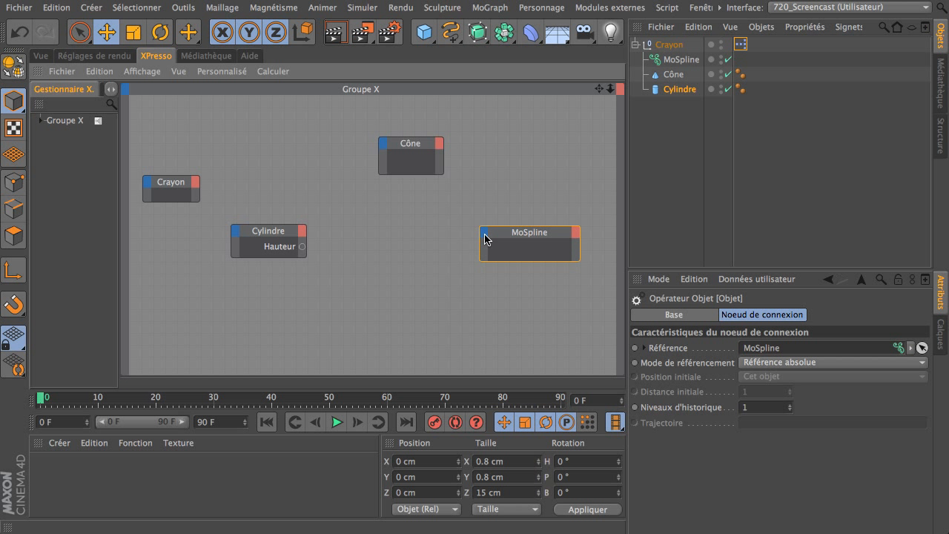
Add a Position . Z input port to the MoSpline node
{"action": "left_click", "coordinate": [487, 236]}
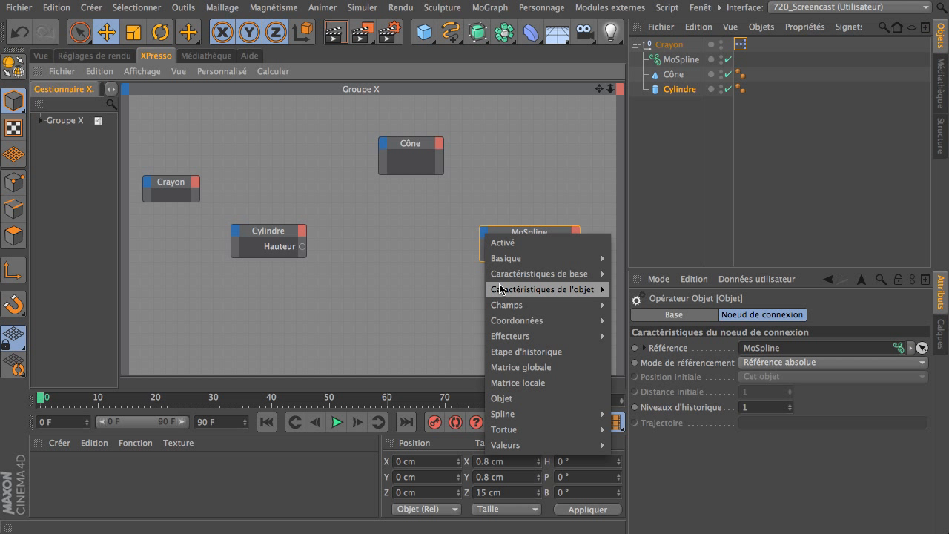
{"action": "mouse_move", "coordinate": [509, 322]}
{"action": "mouse_move", "coordinate": [622, 365]}
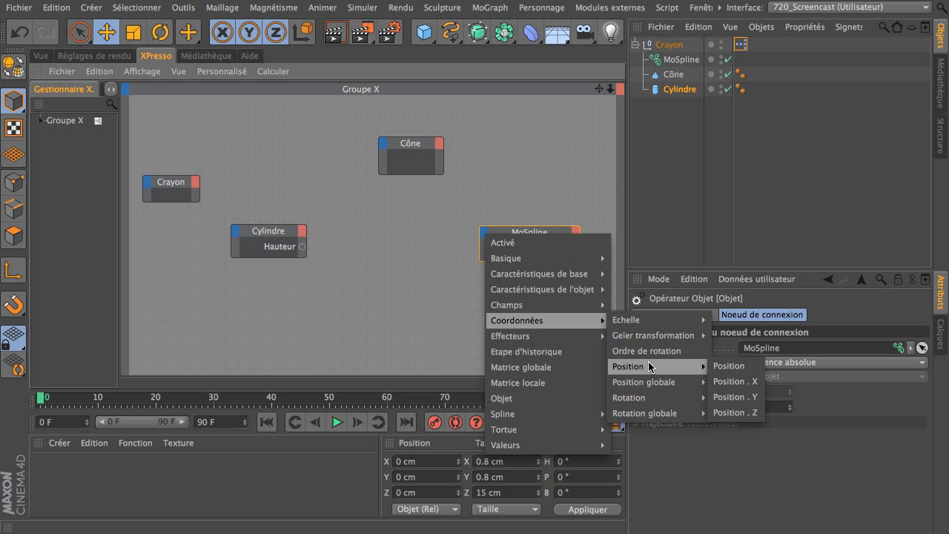
{"action": "left_click", "coordinate": [731, 413]}
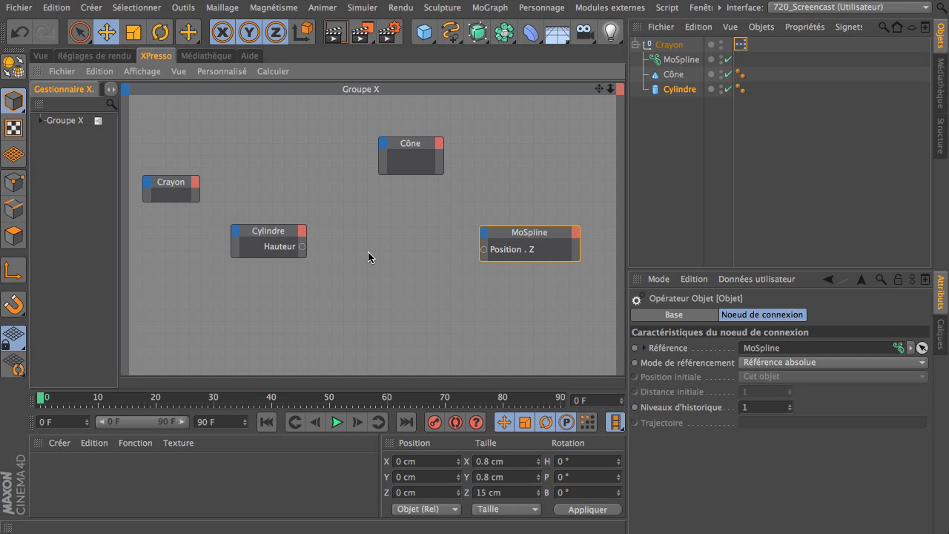
Add a Maths calculation node and place it between the Cylindre and MoSpline nodes
{"action": "right_click", "coordinate": [346, 246]}
{"action": "mouse_move", "coordinate": [348, 252]}
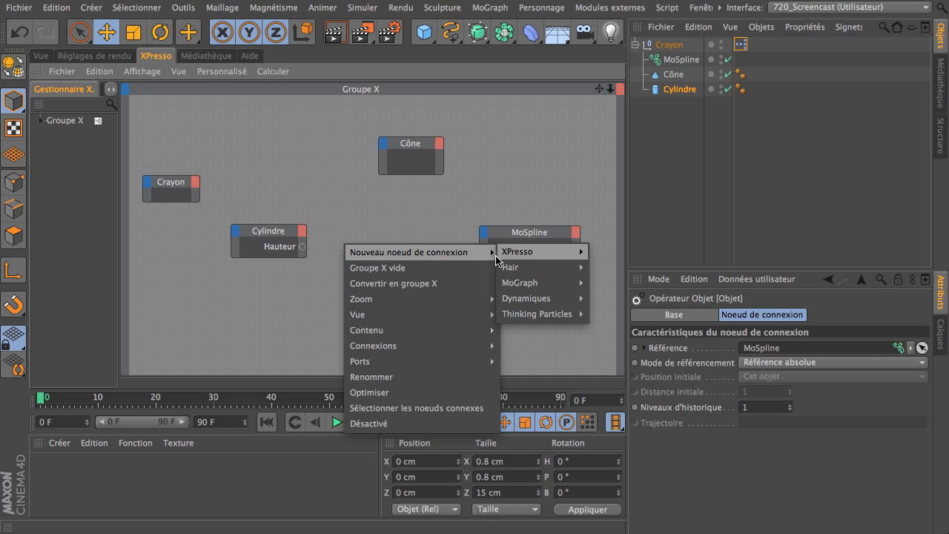
{"action": "mouse_move", "coordinate": [519, 260]}
{"action": "mouse_move", "coordinate": [600, 298]}
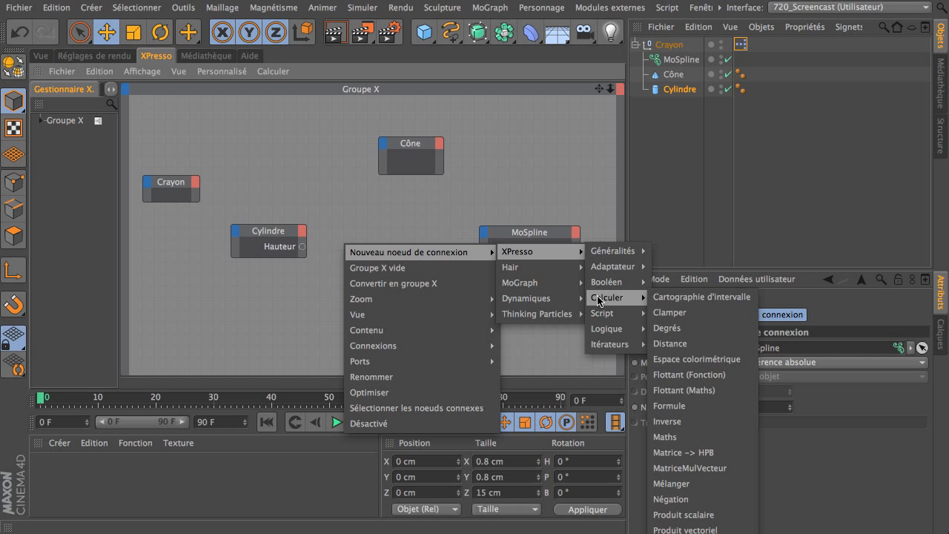
{"action": "left_click", "coordinate": [705, 437]}
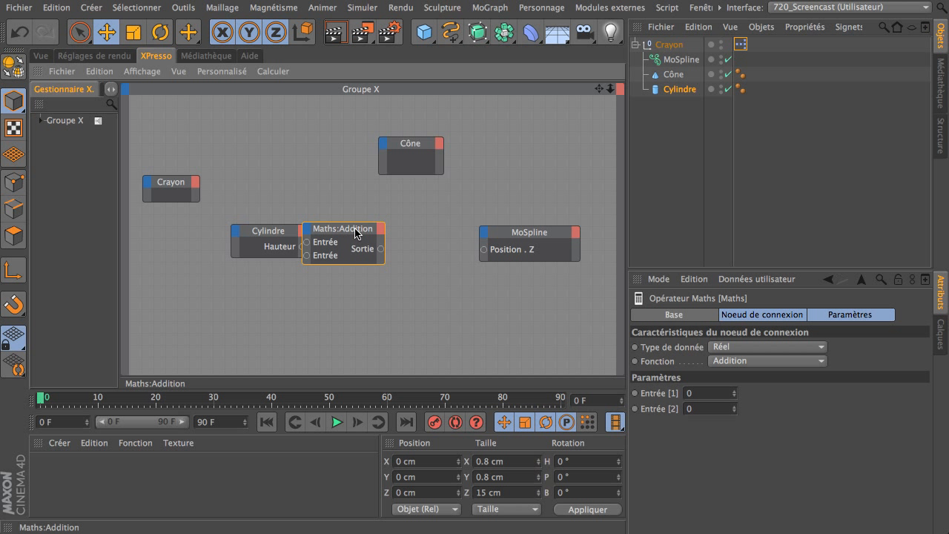
{"action": "left_click_drag", "start_coordinate": [355, 229], "coordinate": [374, 230]}
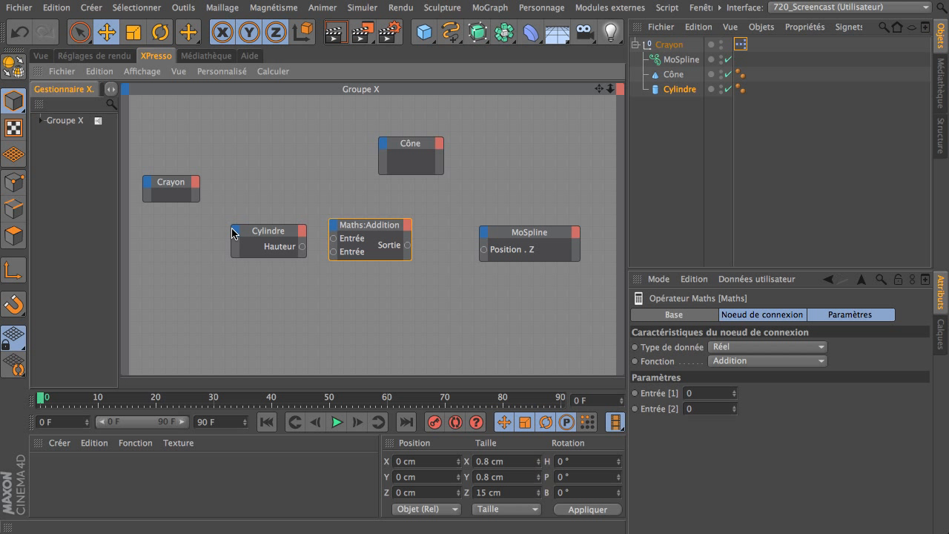
Connect Cylindre's Hauteur output to the Maths node's first Entrée, and make the node a Division by 2
{"action": "left_click_drag", "start_coordinate": [302, 246], "coordinate": [335, 248]}
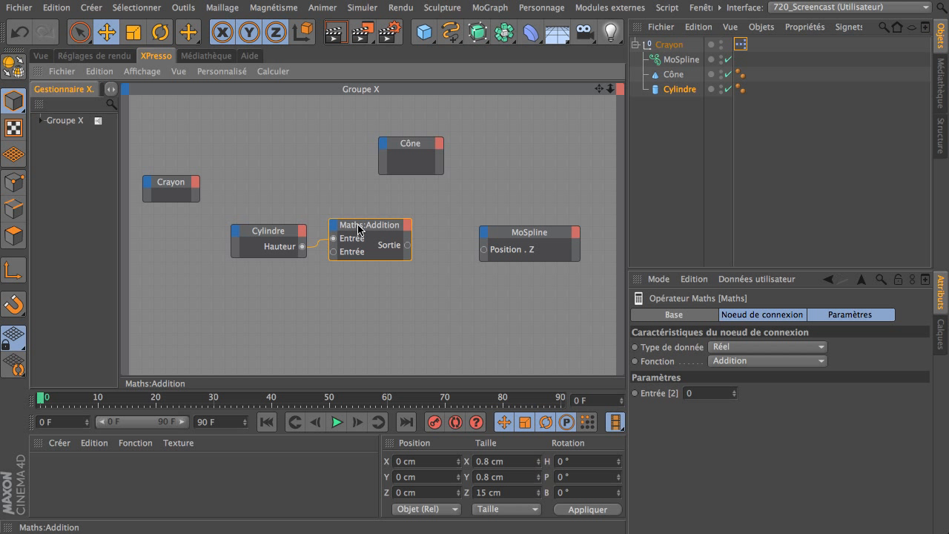
{"action": "left_click", "coordinate": [732, 361]}
{"action": "left_click", "coordinate": [762, 422]}
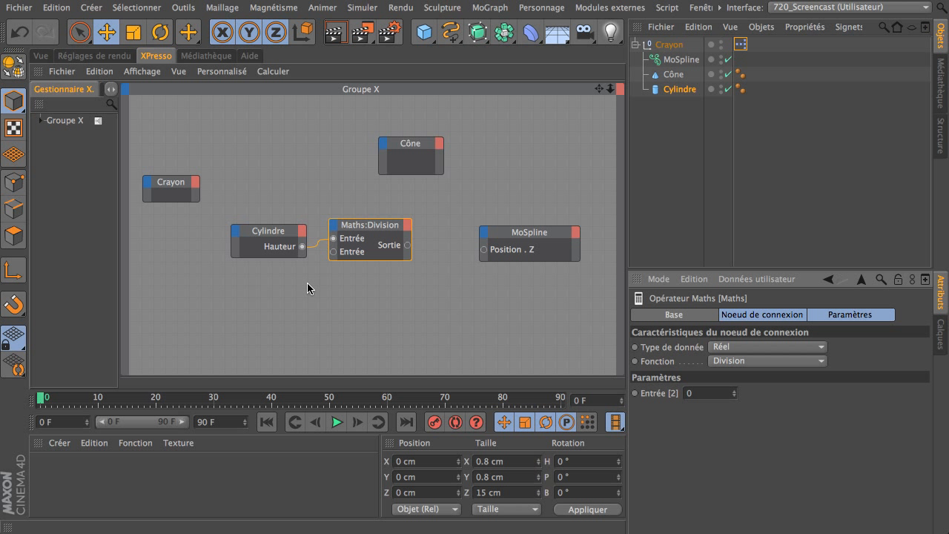
{"action": "left_click", "coordinate": [691, 392]}
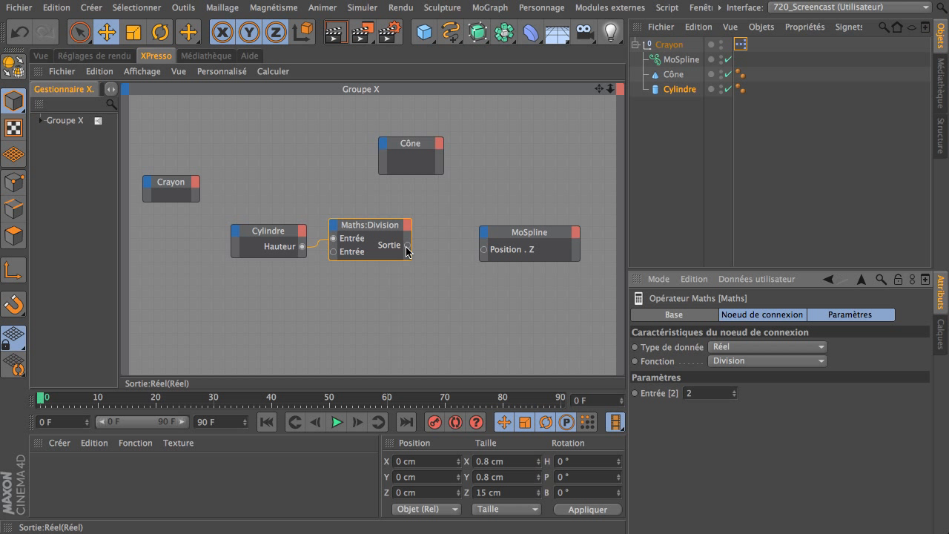
Move the MoSpline node farther from the Maths:Division node to make room for another node between them
{"action": "left_click_drag", "start_coordinate": [407, 246], "coordinate": [438, 249]}
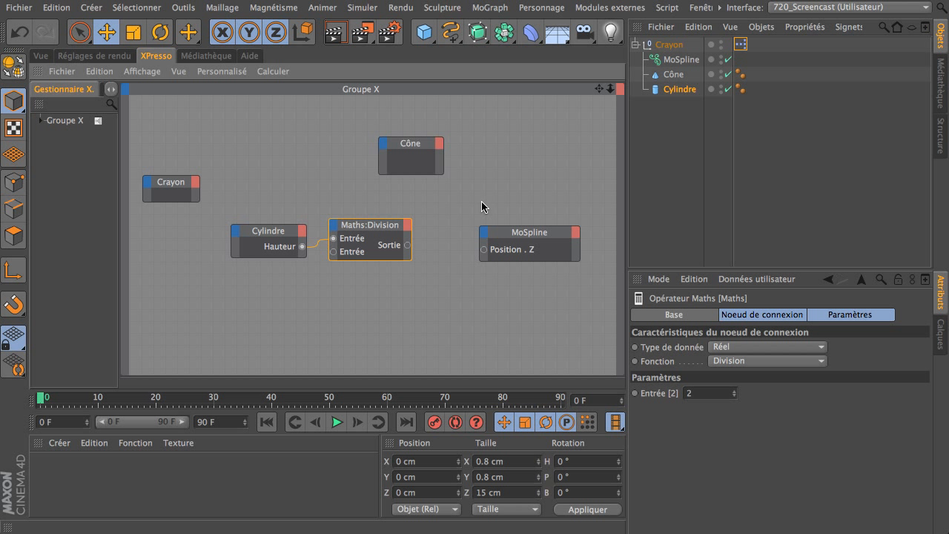
{"action": "left_click_drag", "start_coordinate": [550, 232], "coordinate": [572, 232]}
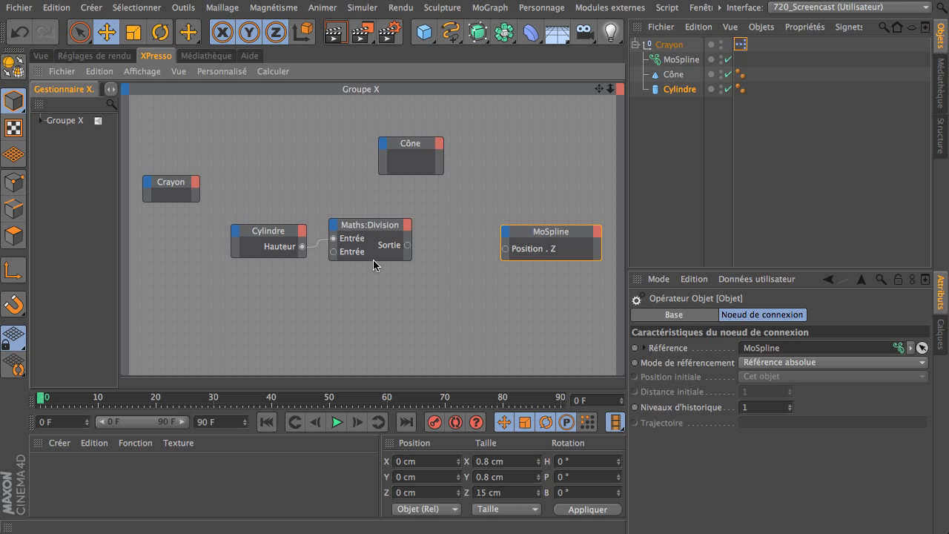
{"action": "left_click_drag", "start_coordinate": [557, 249], "coordinate": [563, 247]}
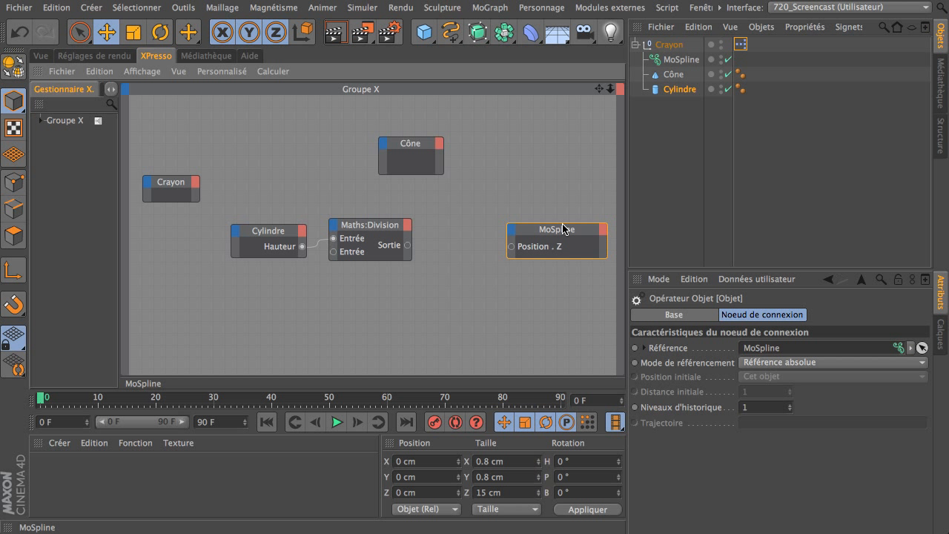
{"action": "left_click_drag", "start_coordinate": [563, 229], "coordinate": [566, 228]}
{"action": "left_click_drag", "start_coordinate": [599, 89], "coordinate": [592, 85]}
Add a second Maths node between the Maths:Division and MoSpline nodes, shifting MoSpline slightly aside to fit it
{"action": "right_click", "coordinate": [407, 296]}
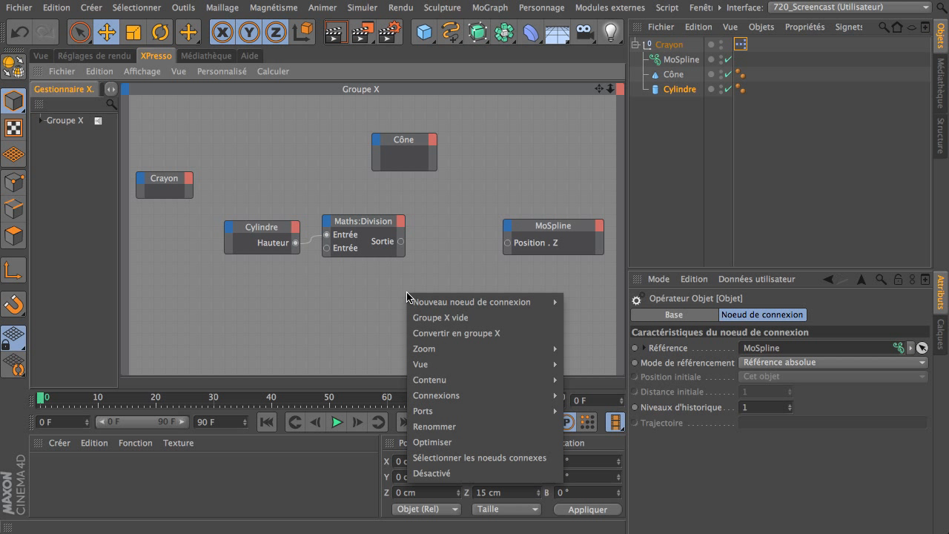
{"action": "mouse_move", "coordinate": [482, 302]}
{"action": "mouse_move", "coordinate": [586, 302]}
{"action": "mouse_move", "coordinate": [672, 348]}
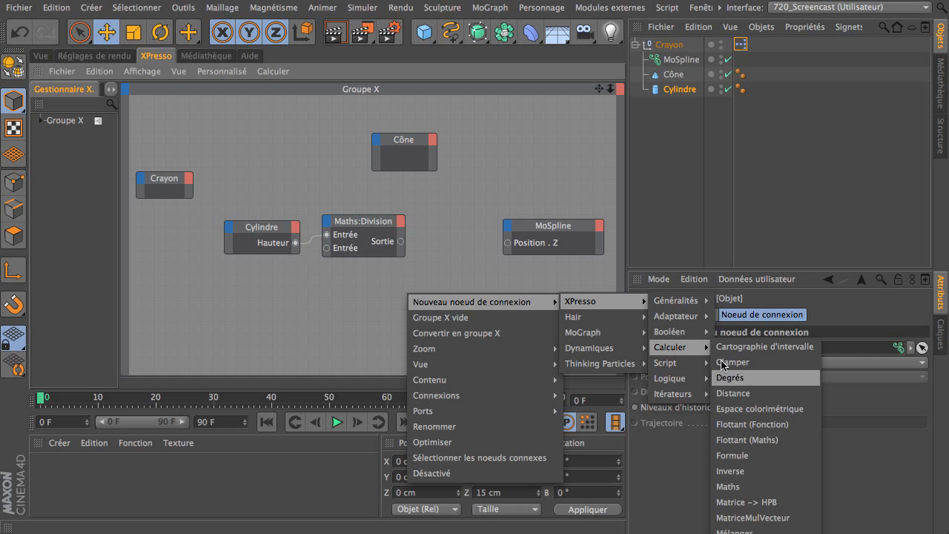
{"action": "left_click", "coordinate": [757, 487]}
{"action": "left_click_drag", "start_coordinate": [400, 283], "coordinate": [448, 225]}
{"action": "left_click", "coordinate": [565, 225]}
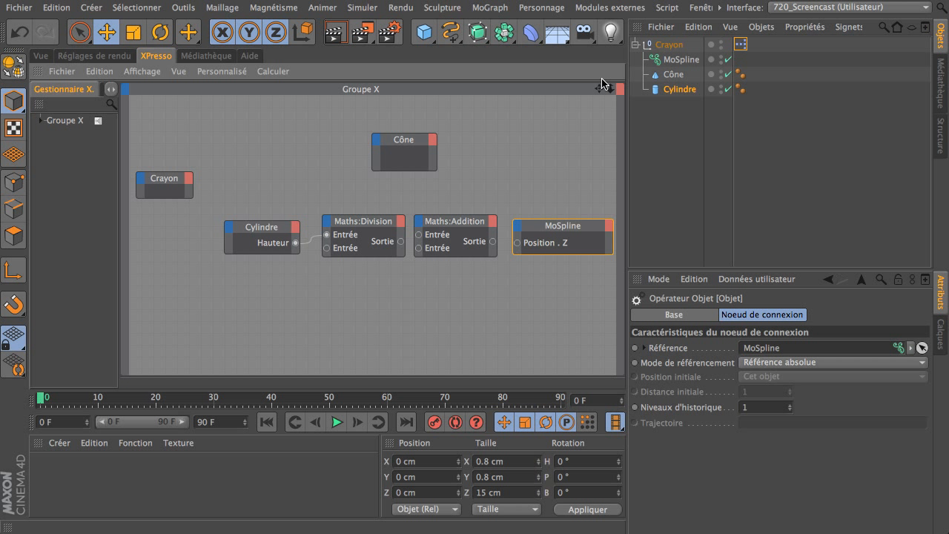
{"action": "left_click_drag", "start_coordinate": [599, 88], "coordinate": [592, 91]}
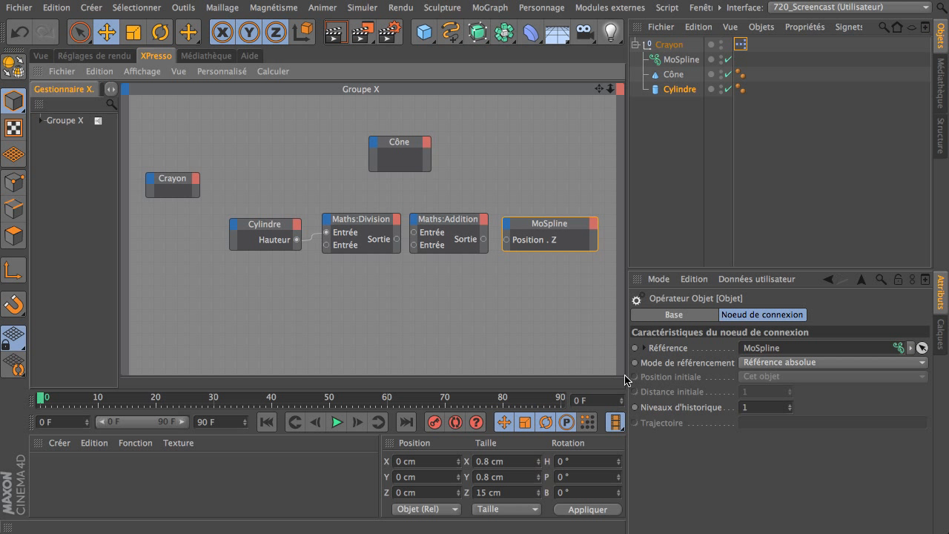
Set the second Maths node's Fonction to Multiplication
{"action": "left_click", "coordinate": [448, 227]}
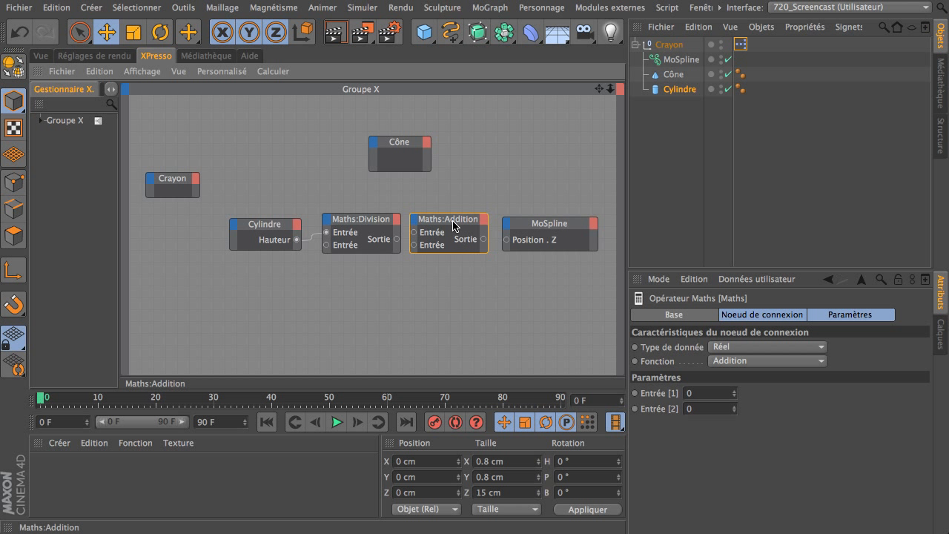
{"action": "left_click", "coordinate": [744, 362]}
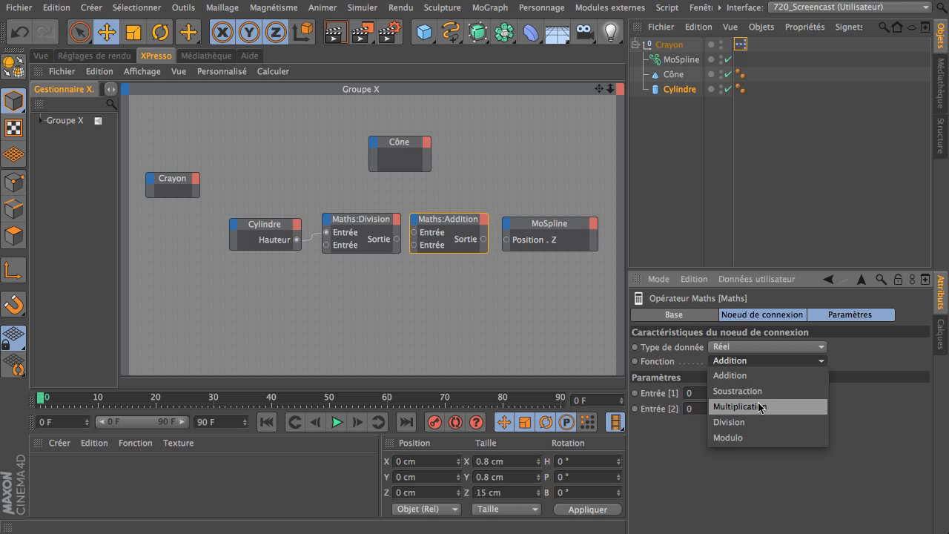
{"action": "left_click", "coordinate": [677, 403]}
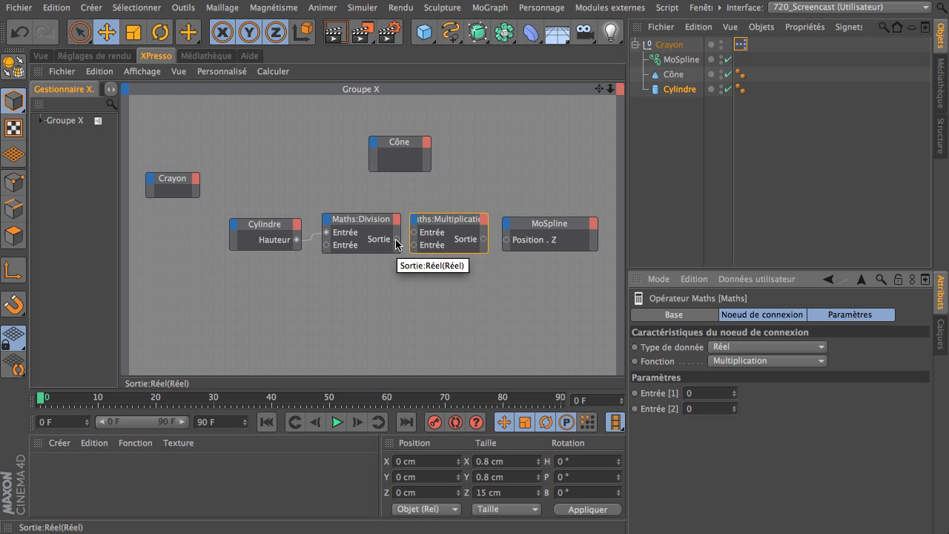
Feed the Division output into the Multiplication node, set its Entrée [2] to -1, and connect its Sortie to MoSpline's Position . Z
{"action": "left_click_drag", "start_coordinate": [397, 243], "coordinate": [414, 232]}
{"action": "left_click", "coordinate": [723, 394]}
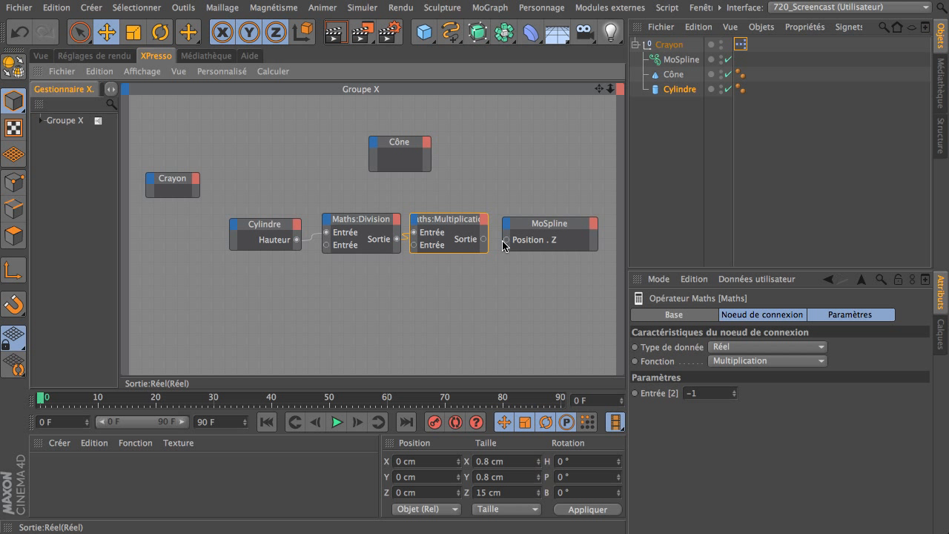
{"action": "left_click_drag", "start_coordinate": [483, 239], "coordinate": [564, 236]}
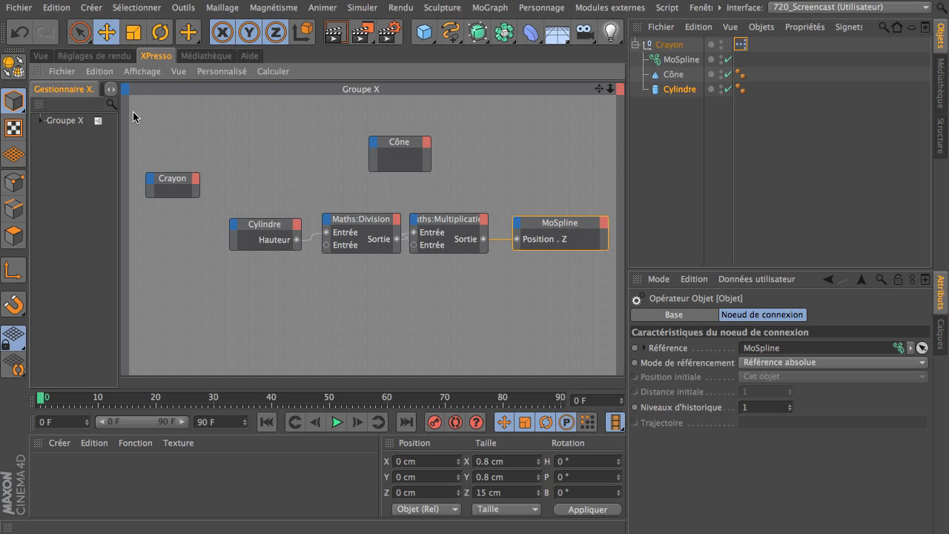
Check the MoSpline's position at the end of the cylinder in the perspective view
{"action": "left_click", "coordinate": [41, 56]}
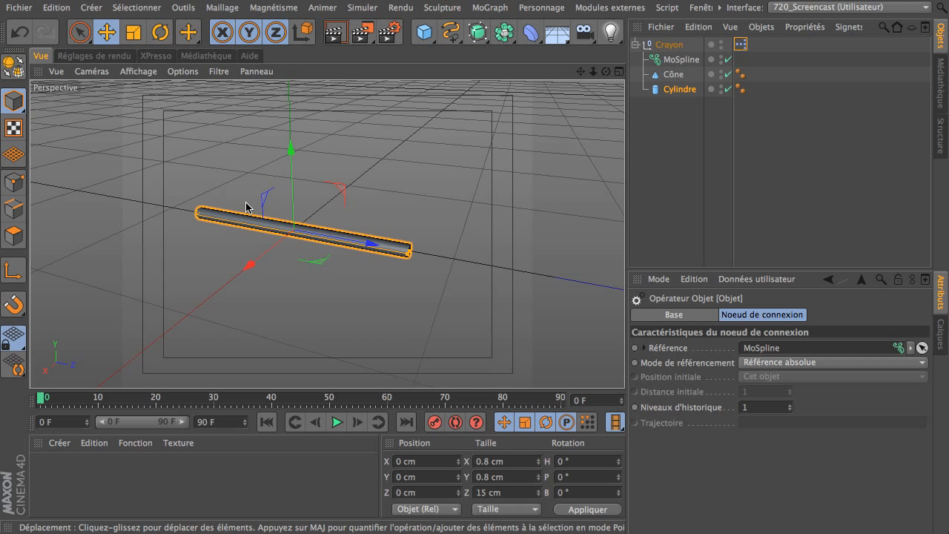
{"action": "left_click", "coordinate": [681, 64]}
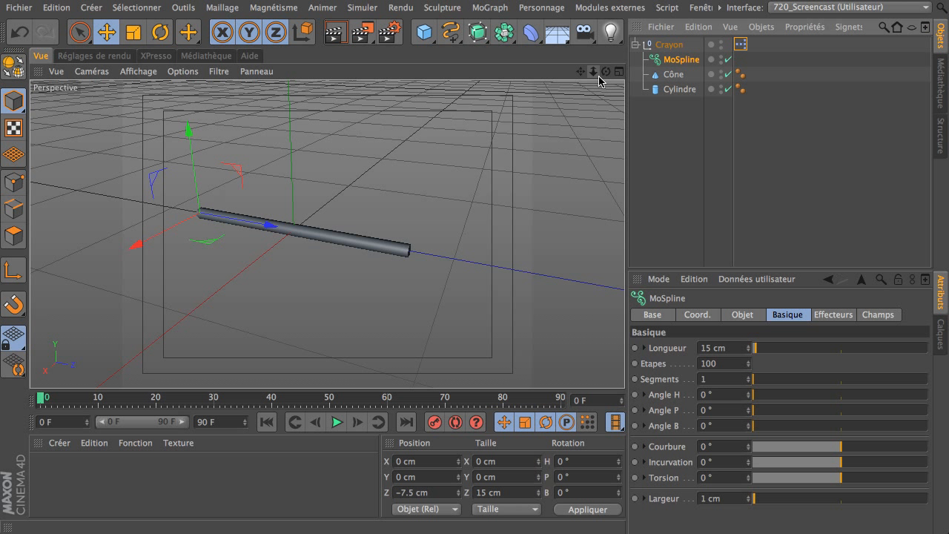
{"action": "left_click_drag", "start_coordinate": [606, 72], "coordinate": [634, 60]}
Set the cylinder's Hauteur to 30 cm to test whether the MoSpline follows its end
{"action": "left_click", "coordinate": [647, 89]}
{"action": "mouse_move", "coordinate": [779, 364]}
{"action": "left_mouse_down"}
{"action": "mouse_move", "coordinate": [779, 335]}
{"action": "mouse_move", "coordinate": [779, 361]}
{"action": "left_mouse_up"}
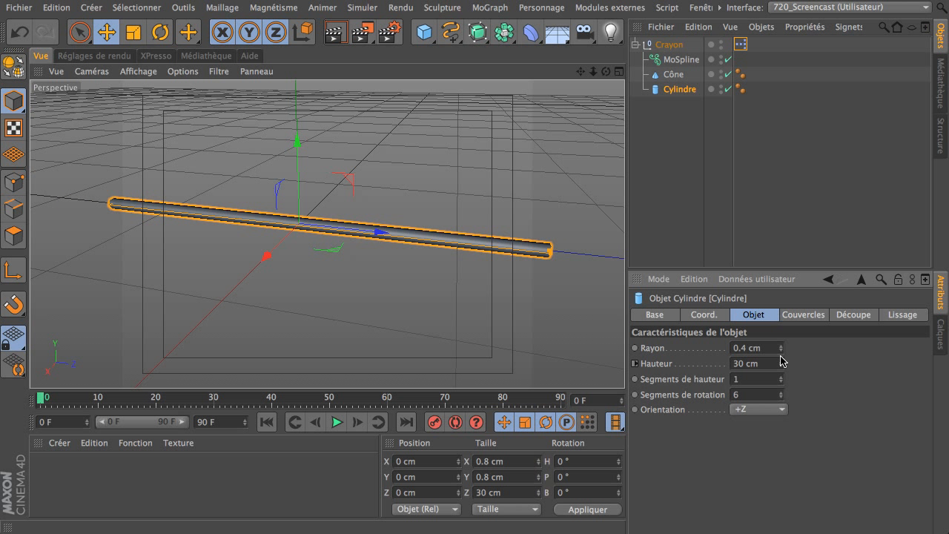
{"action": "left_click", "coordinate": [671, 61]}
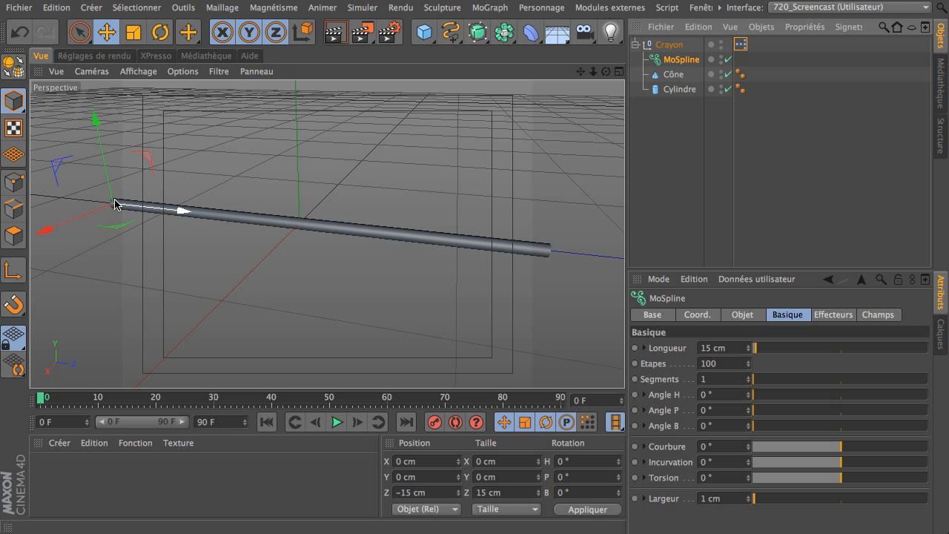
Set the cylinder's Hauteur to 15 cm
{"action": "left_click", "coordinate": [677, 89]}
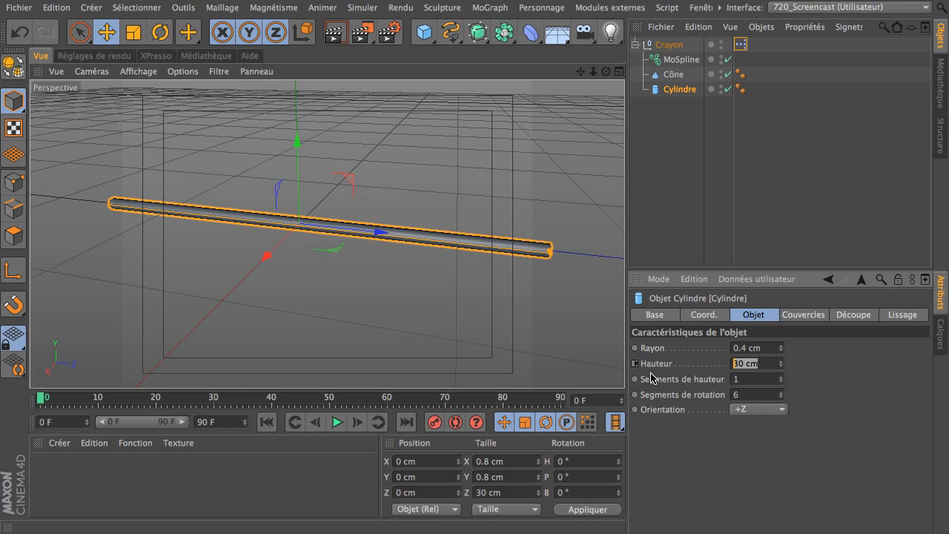
{"action": "type", "text": "15"}
{"action": "key", "text": "Return"}
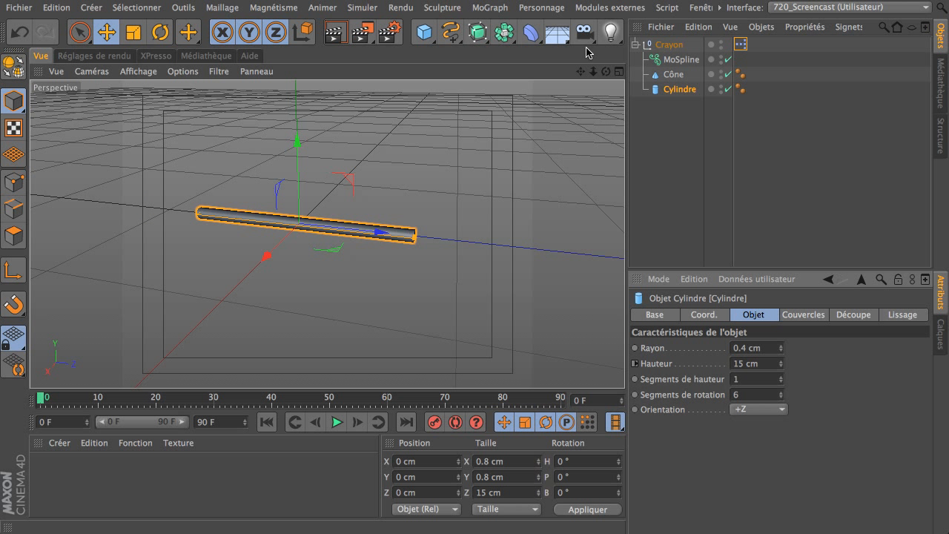
Add an Aligner sur la spline tag to the Cône with MoSpline as Spline directionnelle and Position at 100 %
{"action": "left_click_drag", "start_coordinate": [581, 71], "coordinate": [584, 75]}
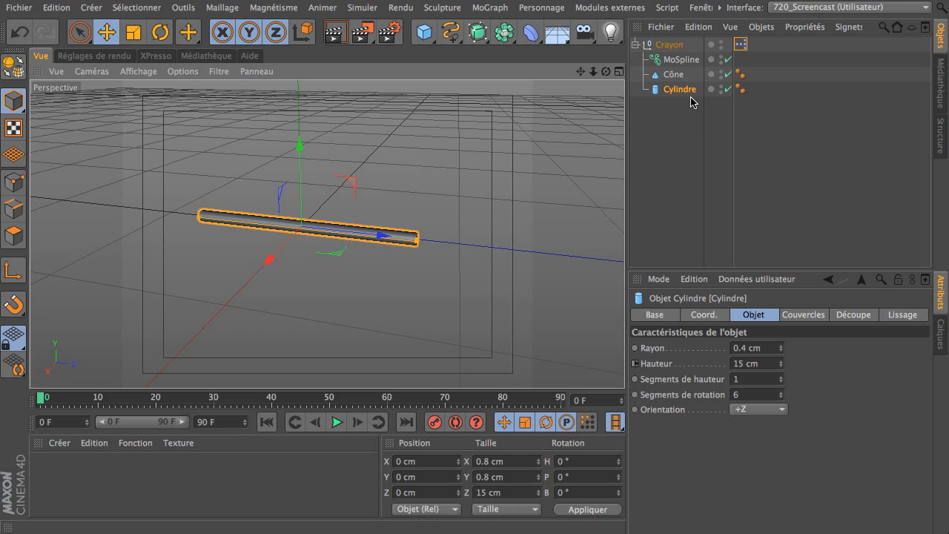
{"action": "left_click", "coordinate": [681, 77]}
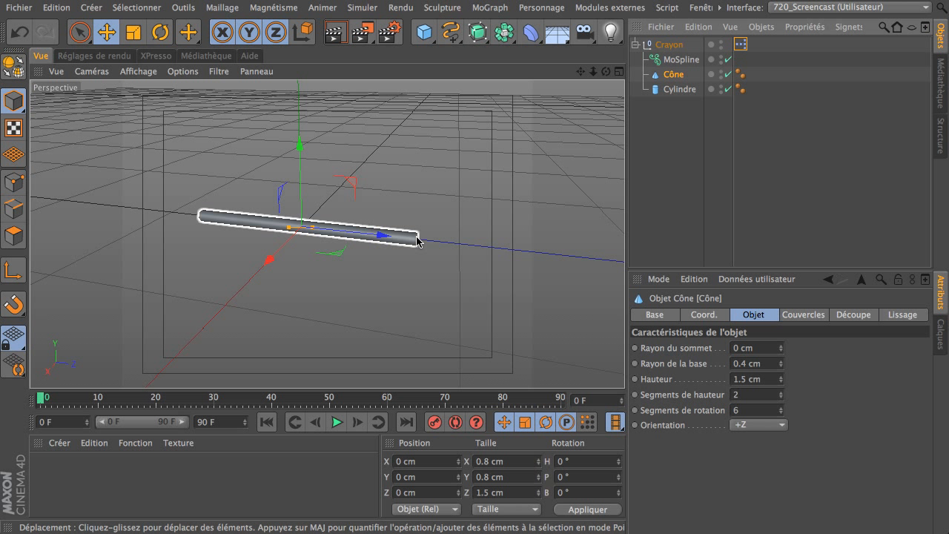
{"action": "right_click", "coordinate": [682, 77]}
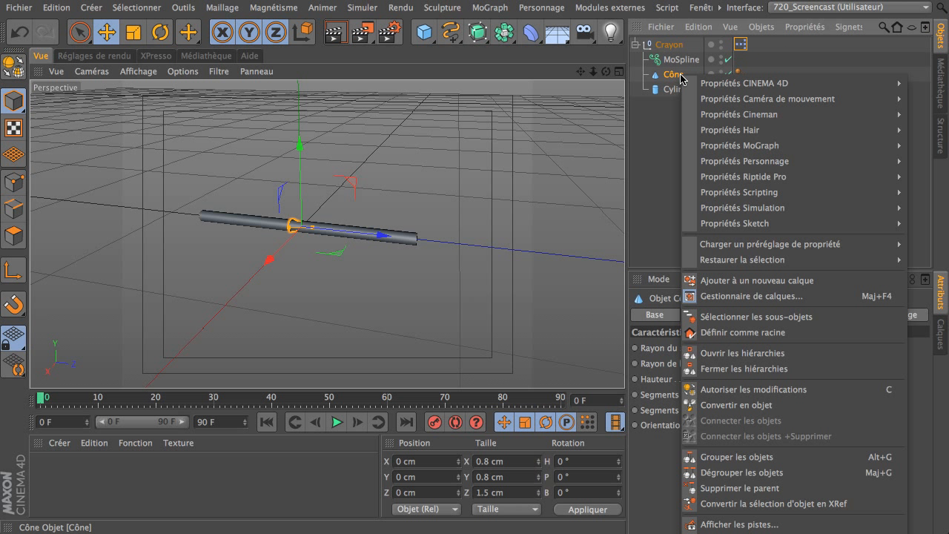
{"action": "mouse_move", "coordinate": [696, 84]}
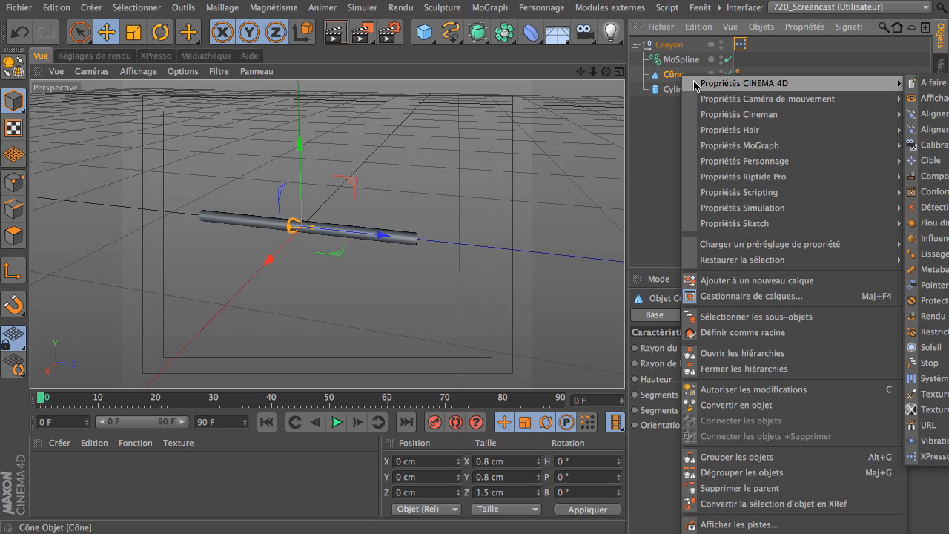
{"action": "left_click", "coordinate": [927, 115]}
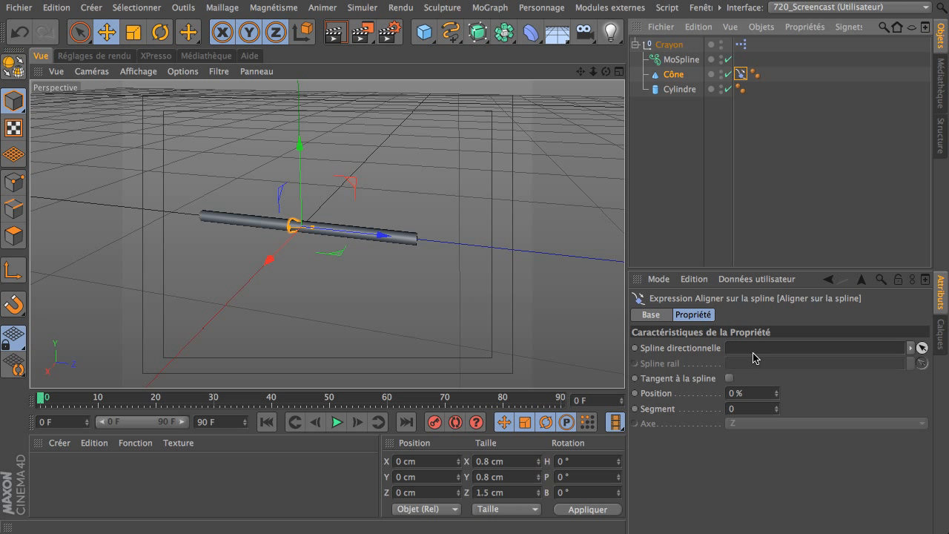
{"action": "left_click_drag", "start_coordinate": [688, 60], "coordinate": [779, 351]}
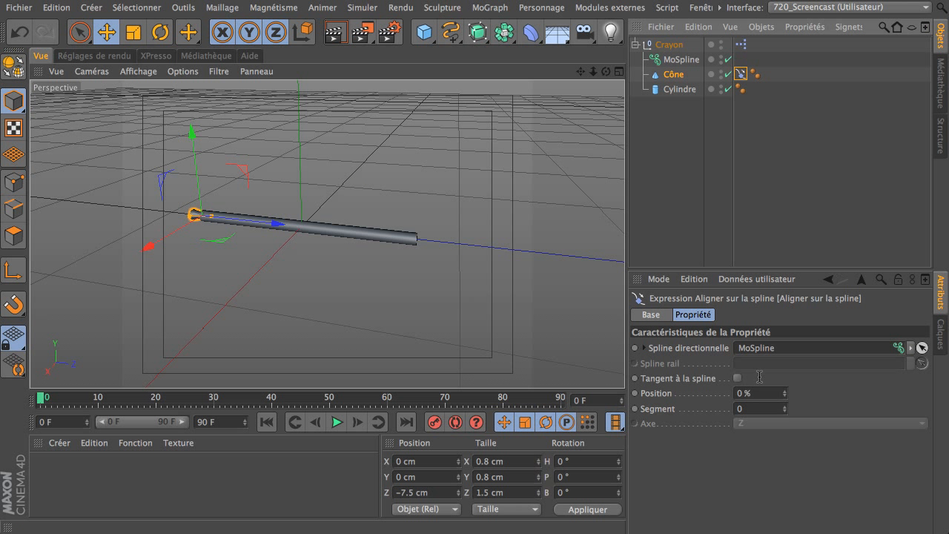
{"action": "left_click_drag", "start_coordinate": [769, 396], "coordinate": [695, 395]}
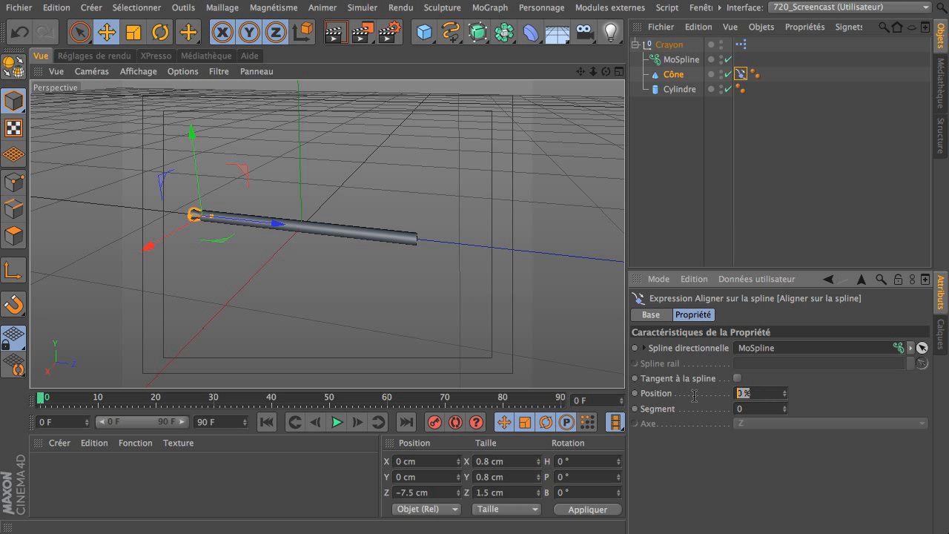
{"action": "key", "text": "Return"}
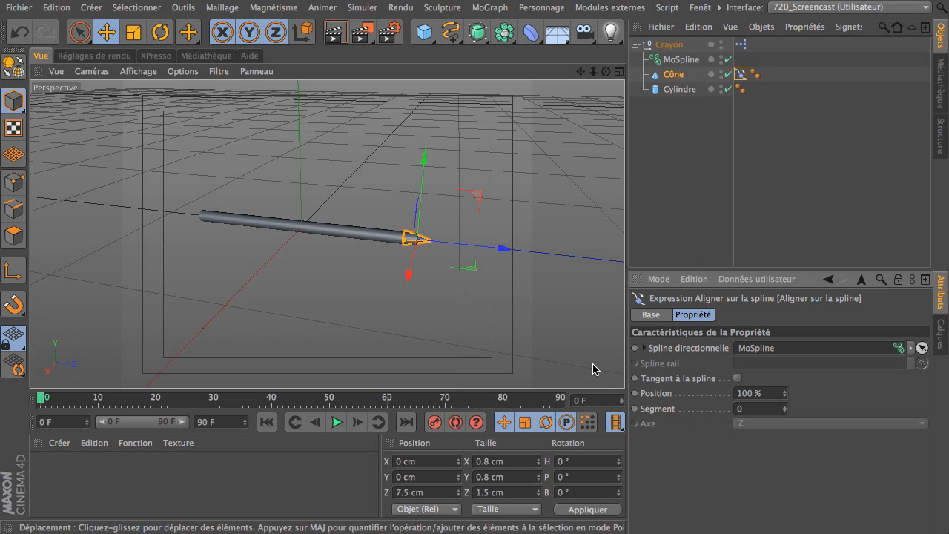
Try to shift the cone's axis along Z with axis modification enabled, and leave that mode again
{"action": "mouse_move", "coordinate": [582, 71]}
{"action": "left_mouse_down"}
{"action": "mouse_move", "coordinate": [561, 73]}
{"action": "mouse_move", "coordinate": [606, 71]}
{"action": "mouse_move", "coordinate": [584, 77]}
{"action": "left_mouse_up"}
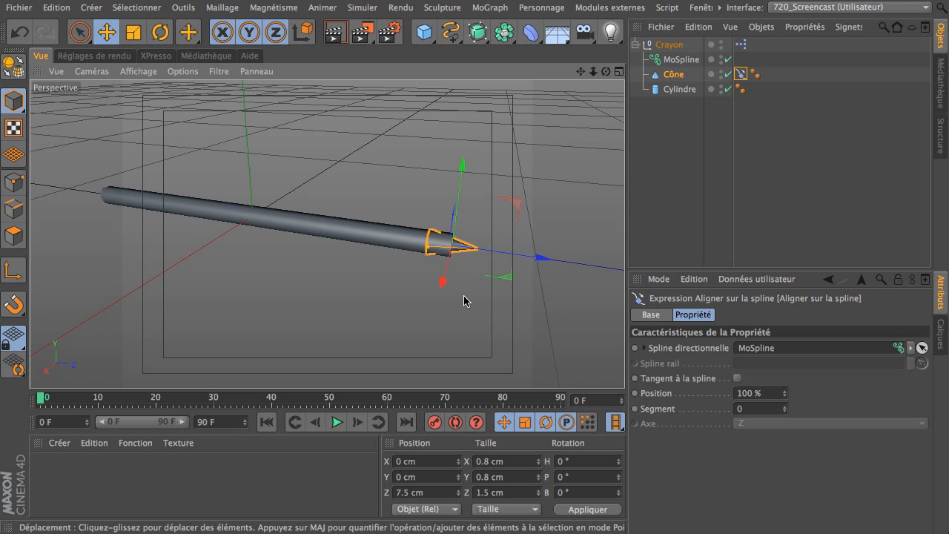
{"action": "left_click", "coordinate": [15, 271]}
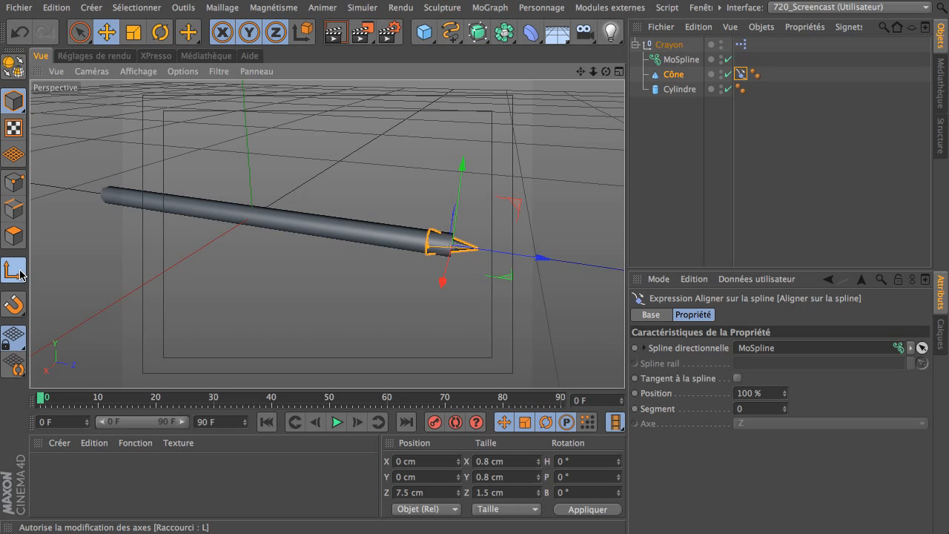
{"action": "left_click_drag", "start_coordinate": [537, 258], "coordinate": [557, 264]}
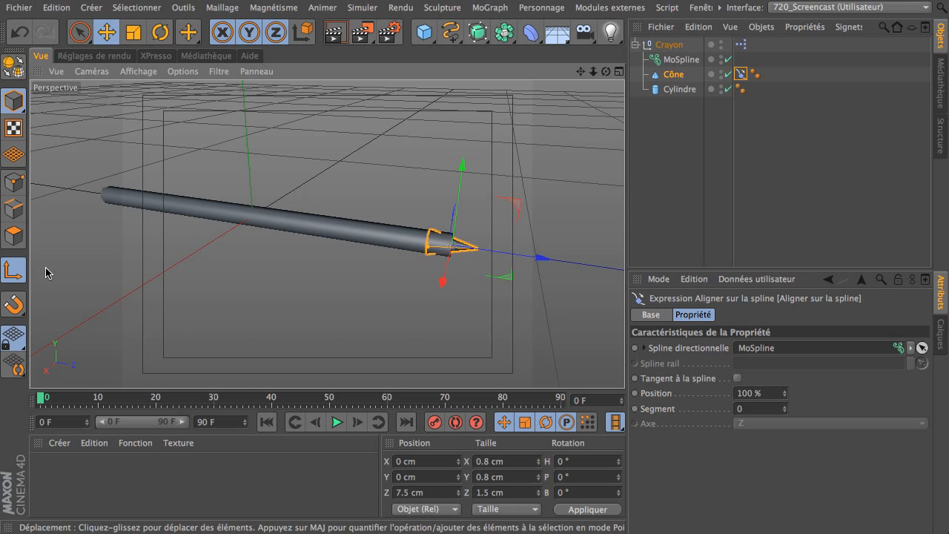
{"action": "left_click", "coordinate": [13, 271]}
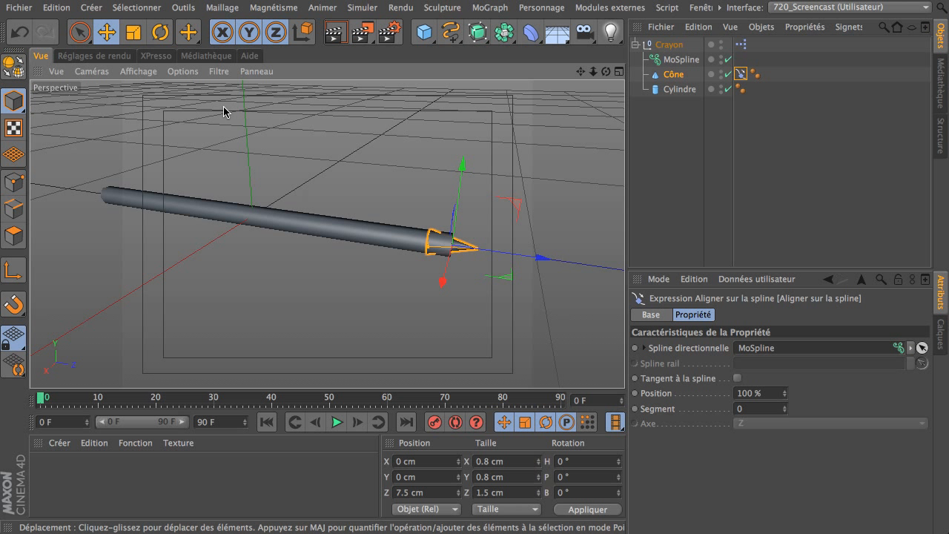
Expose Hauteur as an output of the Cône node in the XPresso graph and move the node aside for a neighbour
{"action": "left_click", "coordinate": [159, 57]}
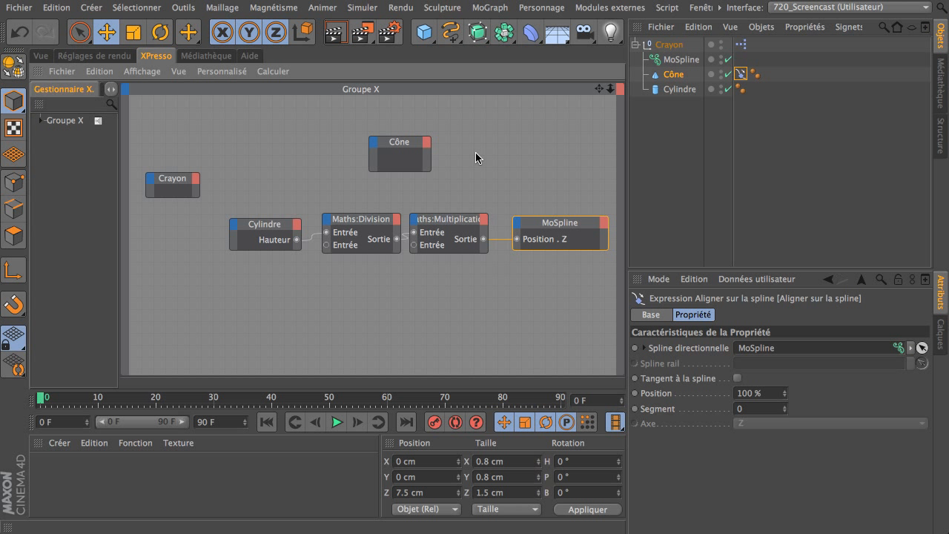
{"action": "left_click", "coordinate": [428, 149]}
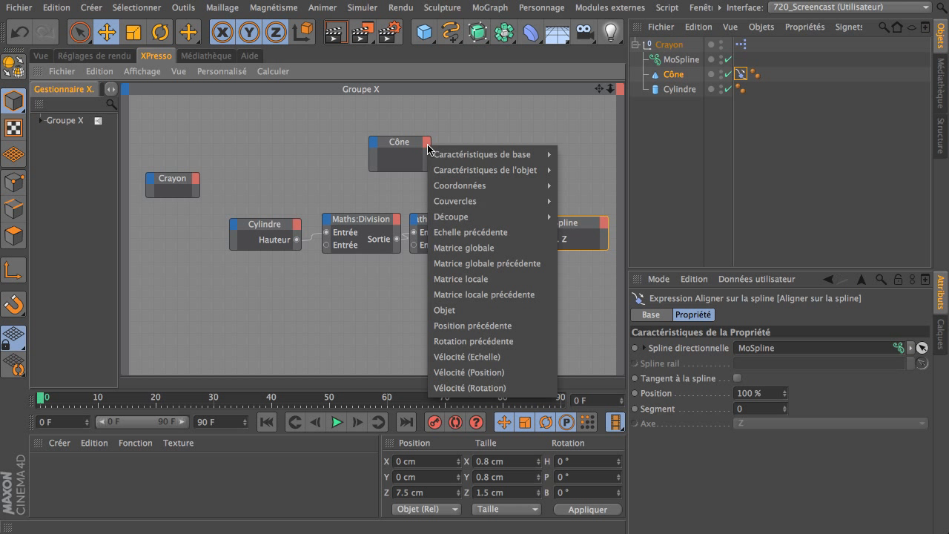
{"action": "mouse_move", "coordinate": [438, 170]}
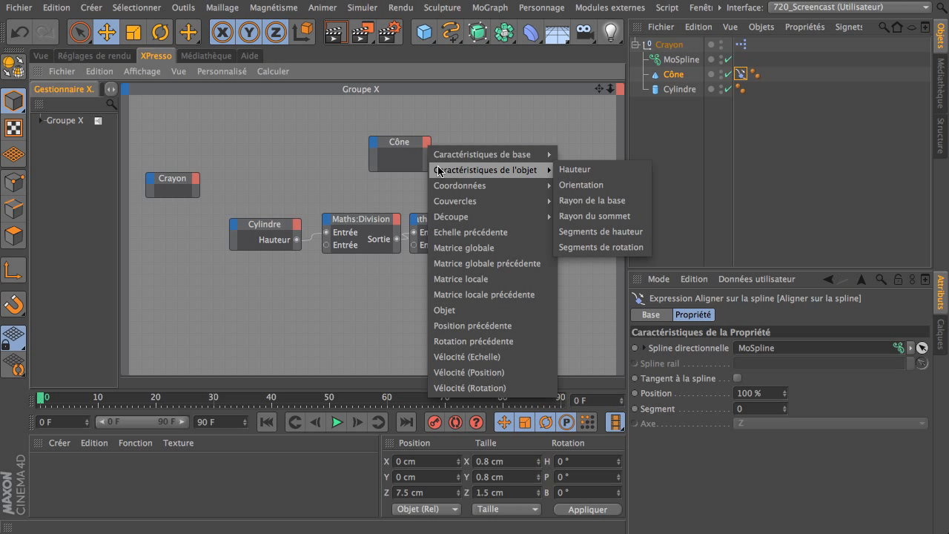
{"action": "left_click", "coordinate": [610, 170]}
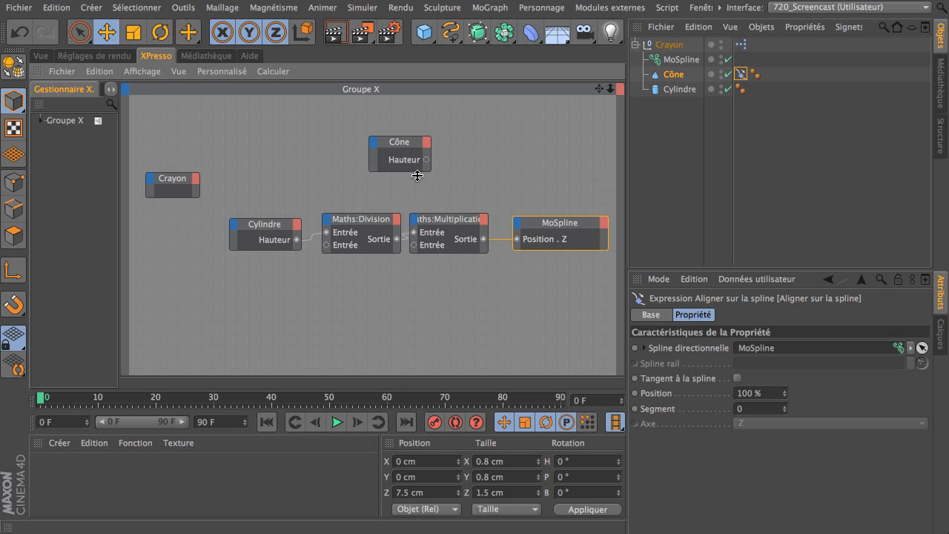
{"action": "left_click_drag", "start_coordinate": [410, 149], "coordinate": [360, 135]}
Add a Maths node beside the Cône node and connect the cone's Hauteur to its first Entrée
{"action": "right_click", "coordinate": [402, 137]}
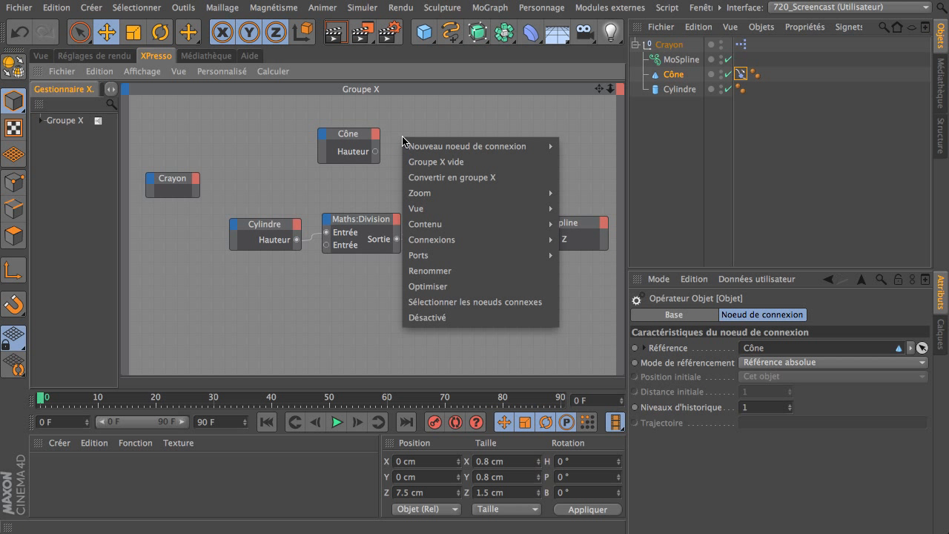
{"action": "mouse_move", "coordinate": [415, 146]}
{"action": "mouse_move", "coordinate": [572, 145]}
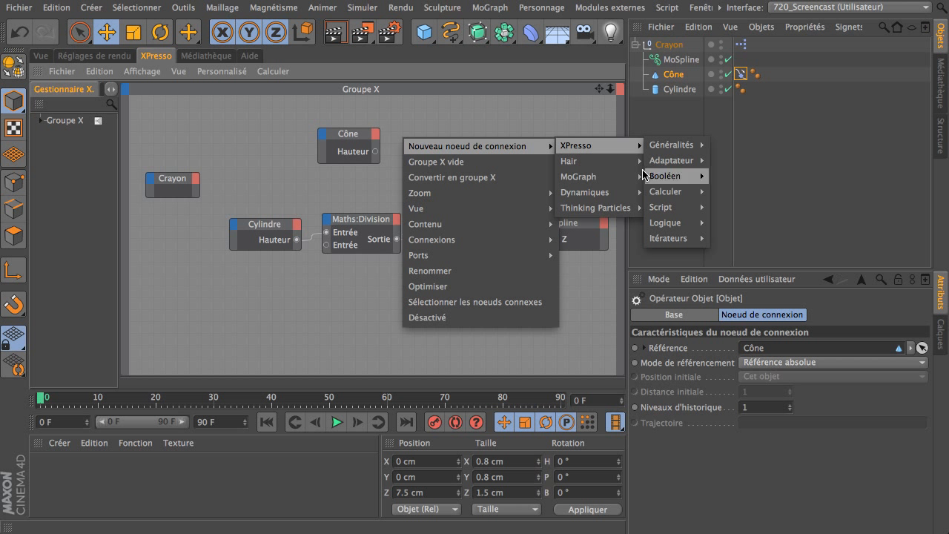
{"action": "mouse_move", "coordinate": [666, 191]}
{"action": "left_click", "coordinate": [731, 327]}
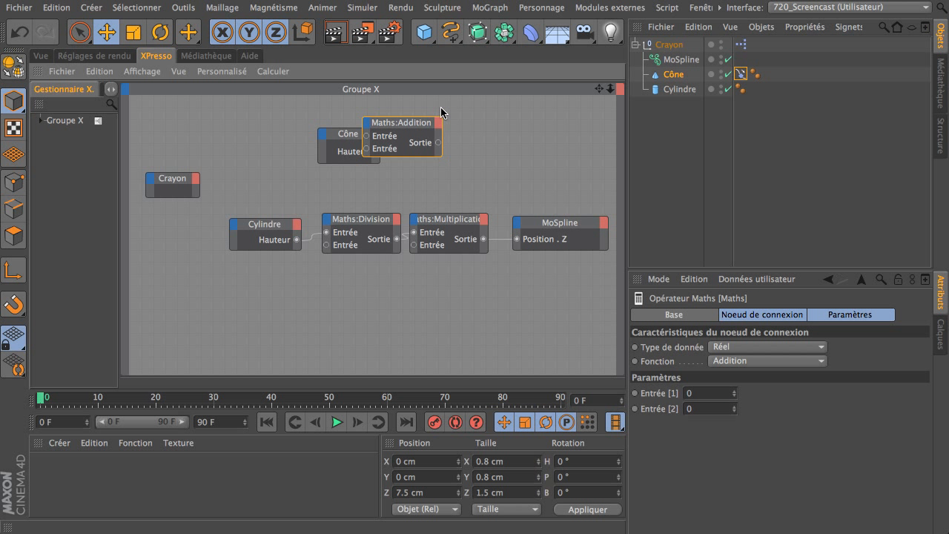
{"action": "left_click_drag", "start_coordinate": [420, 125], "coordinate": [452, 118]}
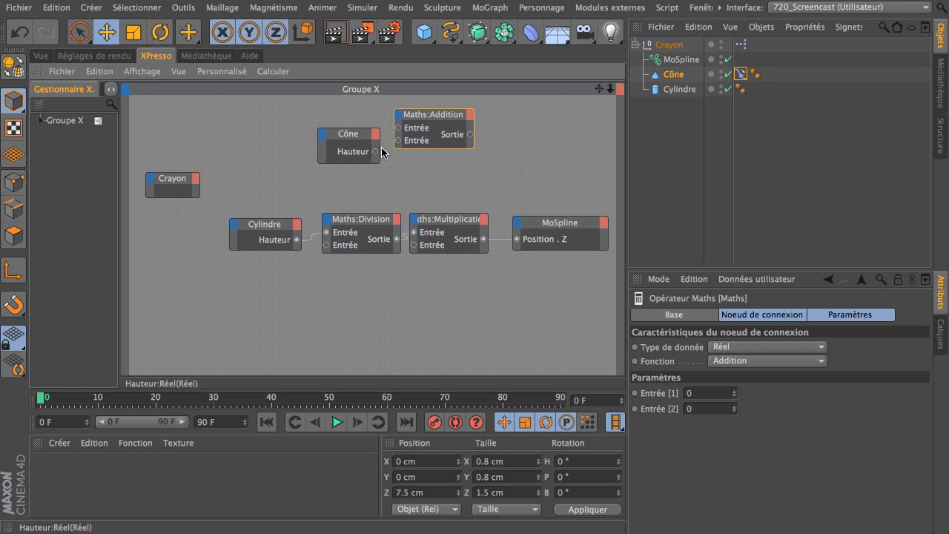
{"action": "left_click_drag", "start_coordinate": [376, 152], "coordinate": [414, 129]}
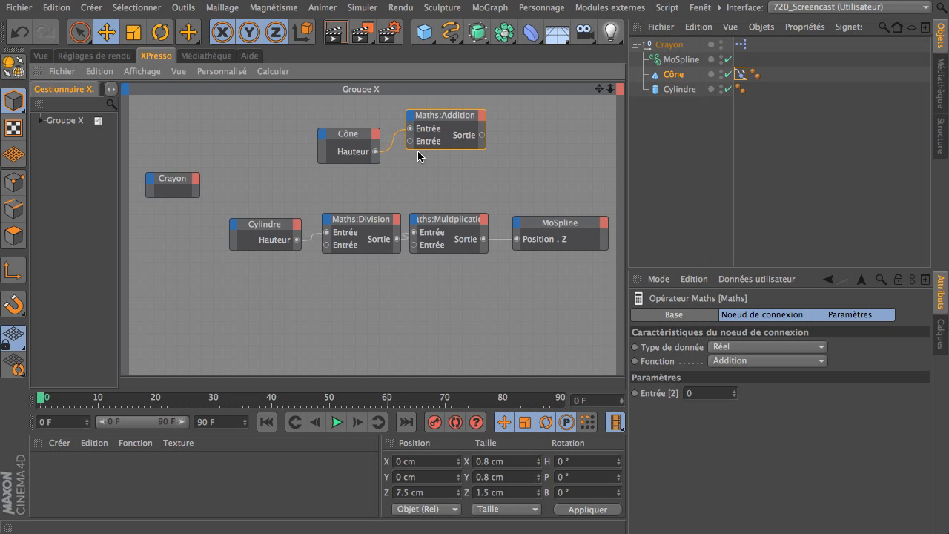
{"action": "left_click_drag", "start_coordinate": [447, 144], "coordinate": [453, 146]}
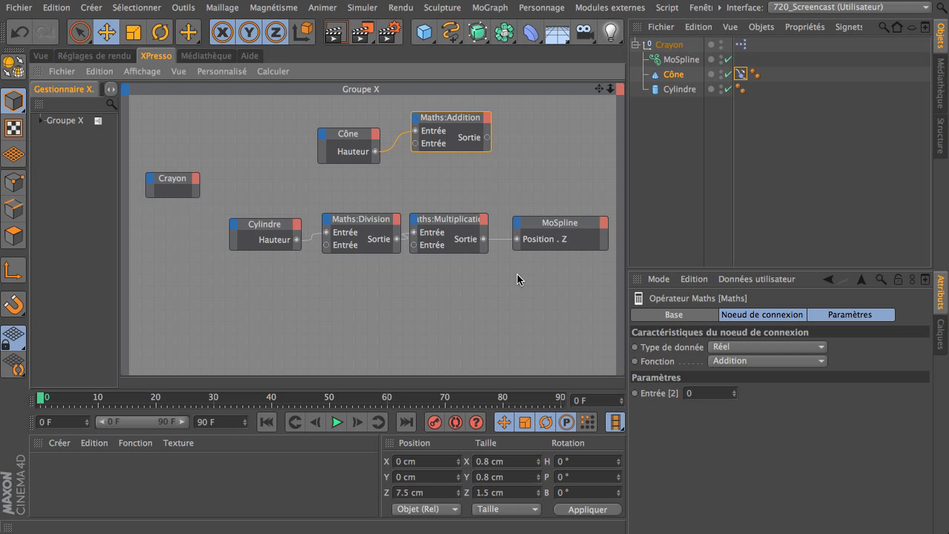
Set the cone's Maths node to Division with Entrée [2] at 2
{"action": "left_click", "coordinate": [721, 361]}
{"action": "left_click", "coordinate": [741, 422]}
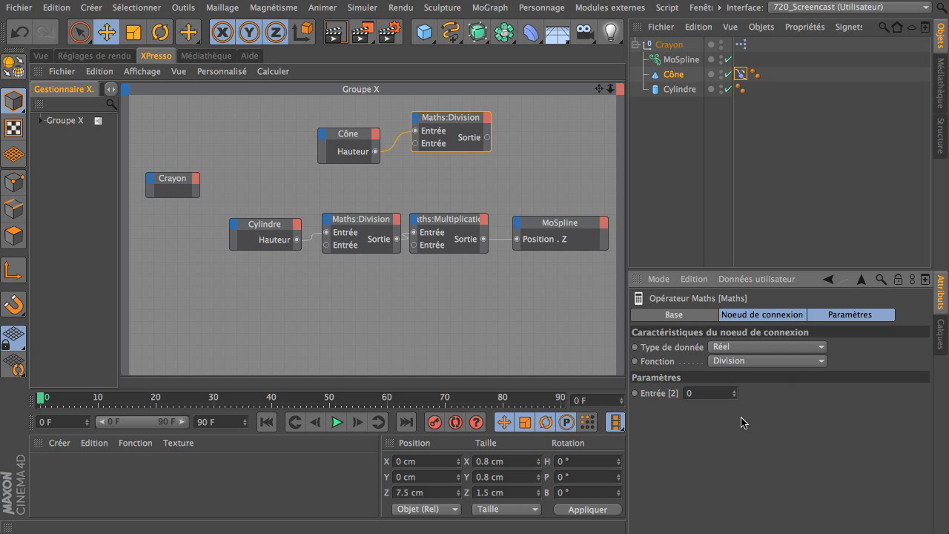
{"action": "left_click_drag", "start_coordinate": [710, 397], "coordinate": [647, 399]}
Check the cone's position at the cylinder's end in the perspective view and return to the XPresso graph
{"action": "left_click", "coordinate": [37, 56]}
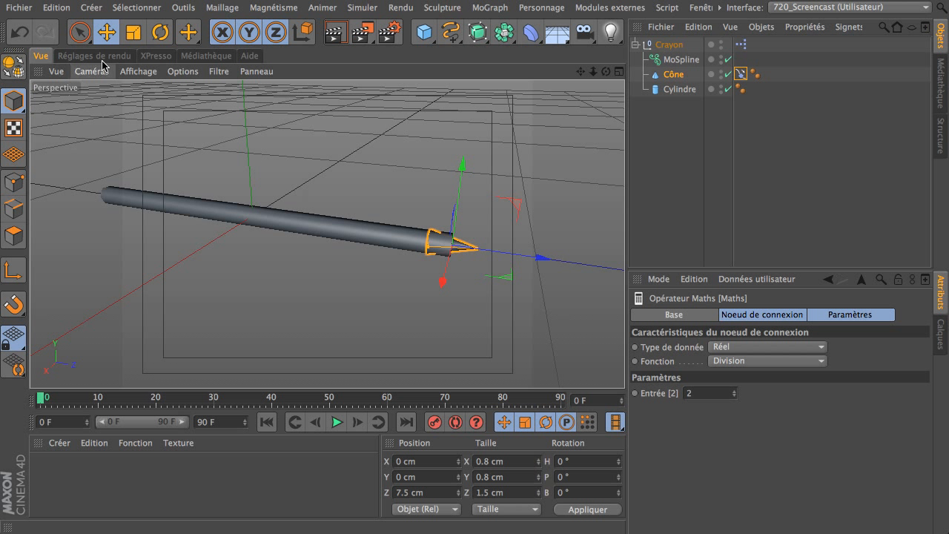
{"action": "left_click", "coordinate": [157, 56]}
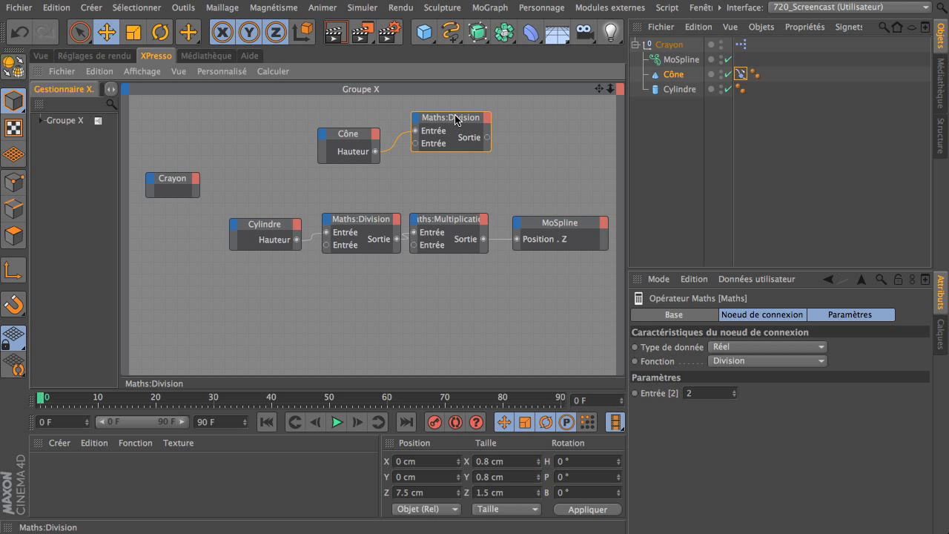
{"action": "left_click_drag", "start_coordinate": [455, 117], "coordinate": [448, 117]}
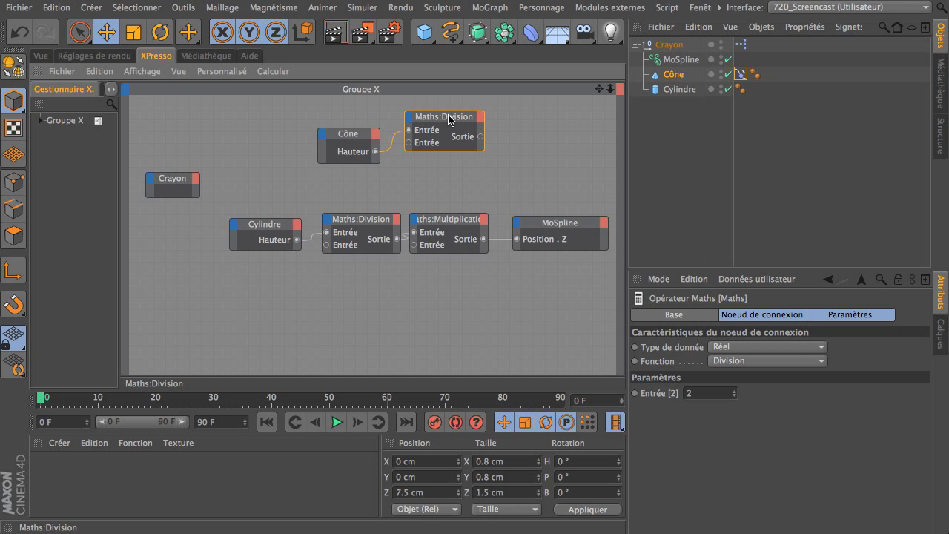
Enlarge the MoSpline node in the XPresso graph to make room for another port
{"action": "left_click_drag", "start_coordinate": [550, 249], "coordinate": [549, 266]}
{"action": "left_click", "coordinate": [550, 247]}
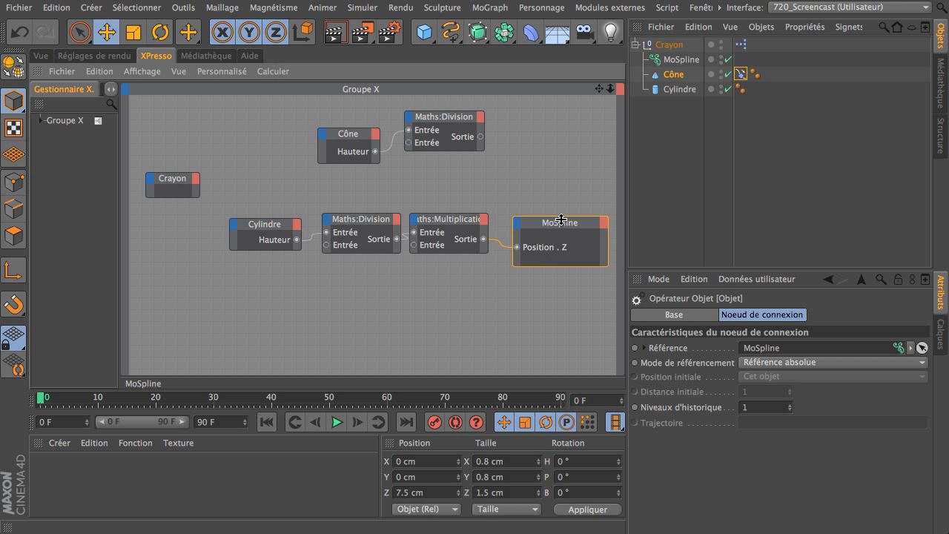
{"action": "left_click_drag", "start_coordinate": [561, 218], "coordinate": [561, 207]}
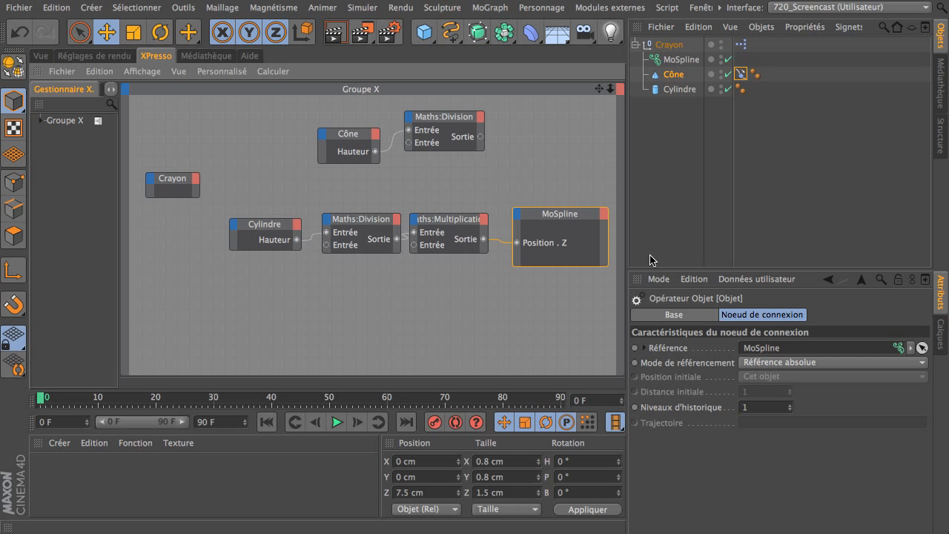
{"action": "left_click_drag", "start_coordinate": [607, 241], "coordinate": [612, 242]}
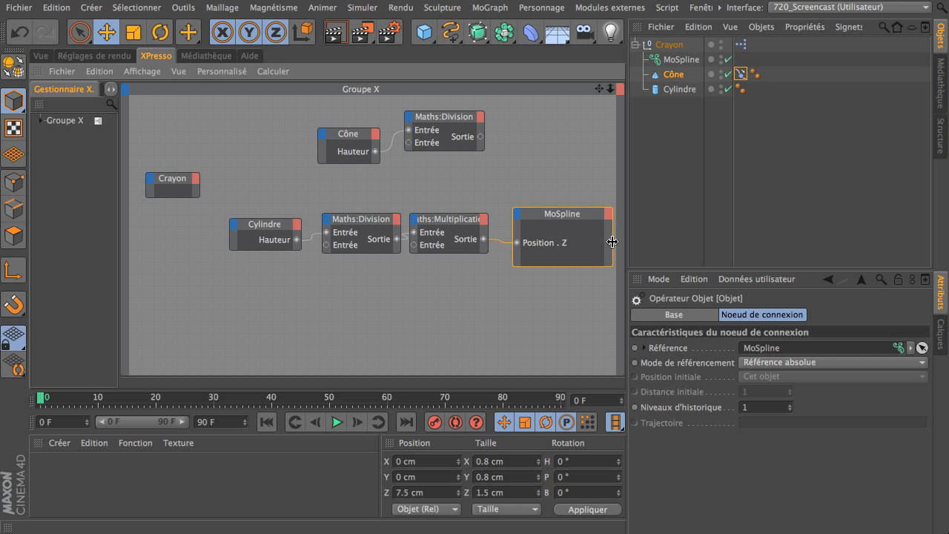
Add a Longueur input to the MoSpline node, place it above Position . Z, and nudge the Cylindre node away from its Division node
{"action": "left_click", "coordinate": [680, 60]}
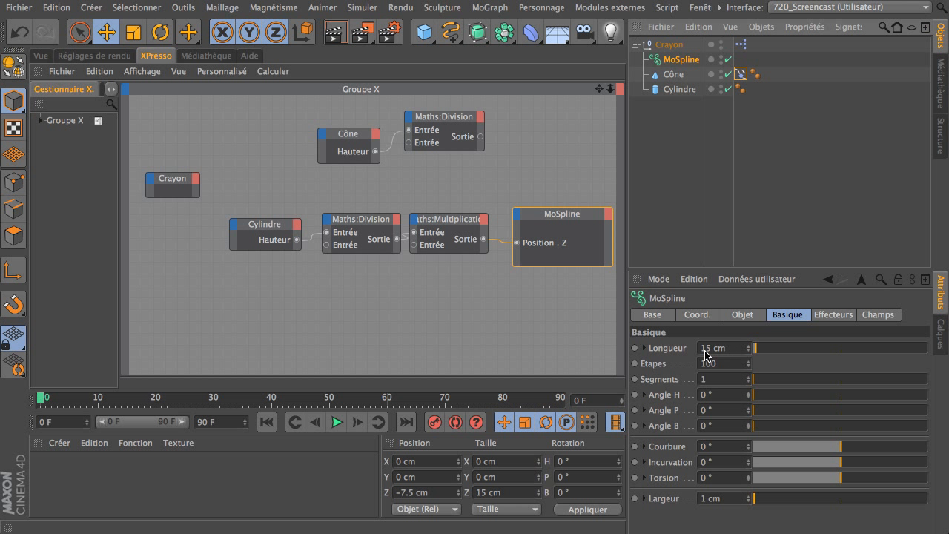
{"action": "left_click", "coordinate": [517, 220]}
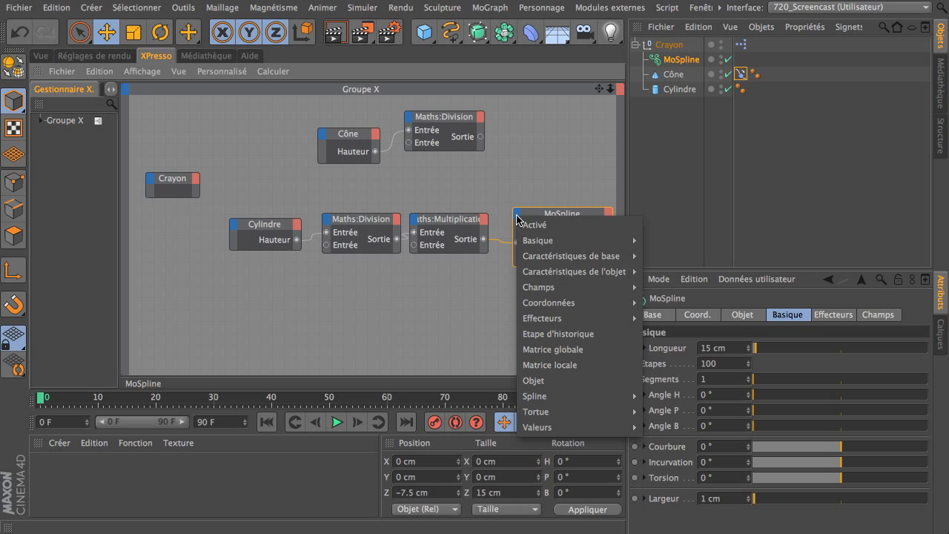
{"action": "mouse_move", "coordinate": [523, 241]}
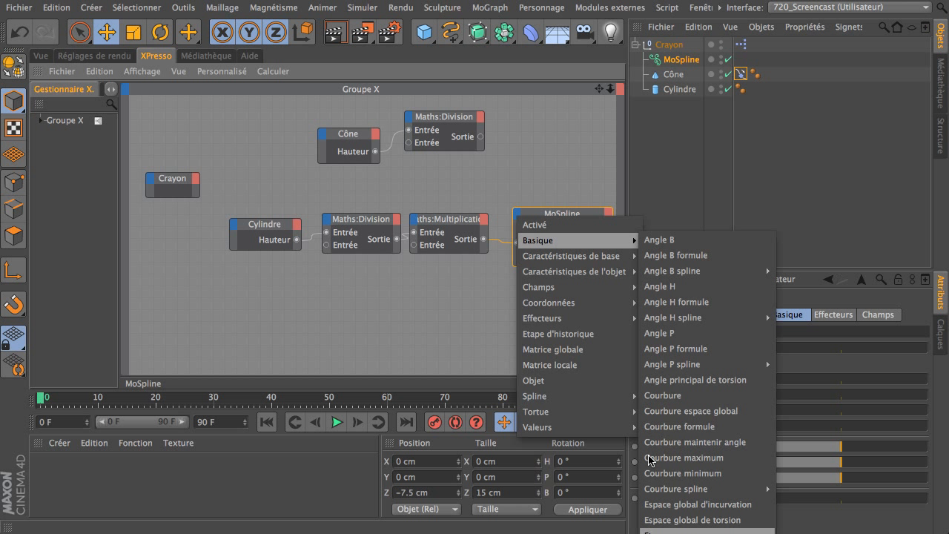
{"action": "left_click", "coordinate": [653, 533]}
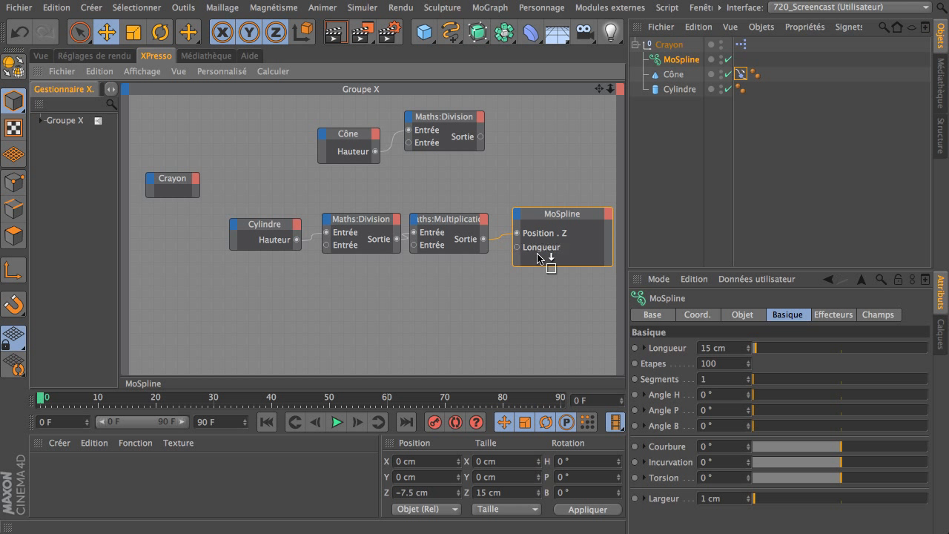
{"action": "left_click_drag", "start_coordinate": [541, 260], "coordinate": [557, 236]}
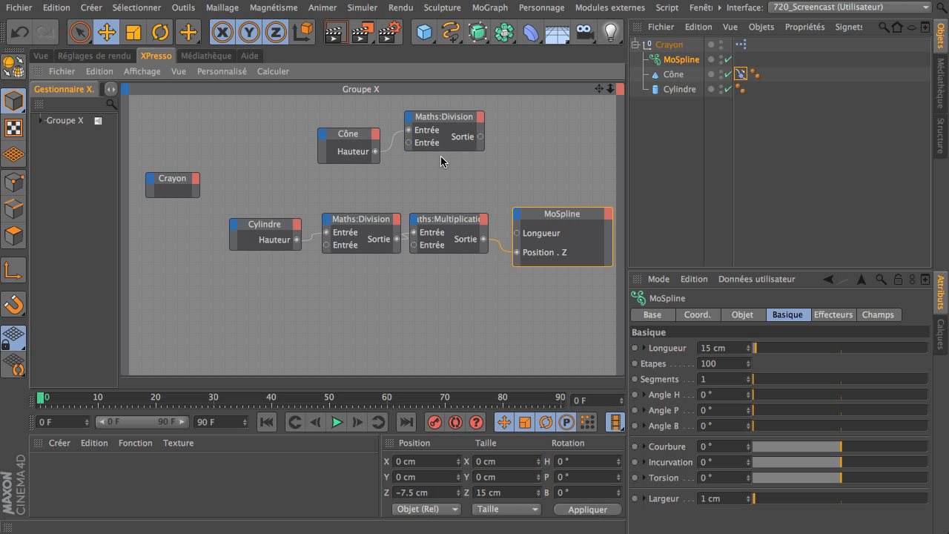
{"action": "left_click_drag", "start_coordinate": [272, 230], "coordinate": [268, 231]}
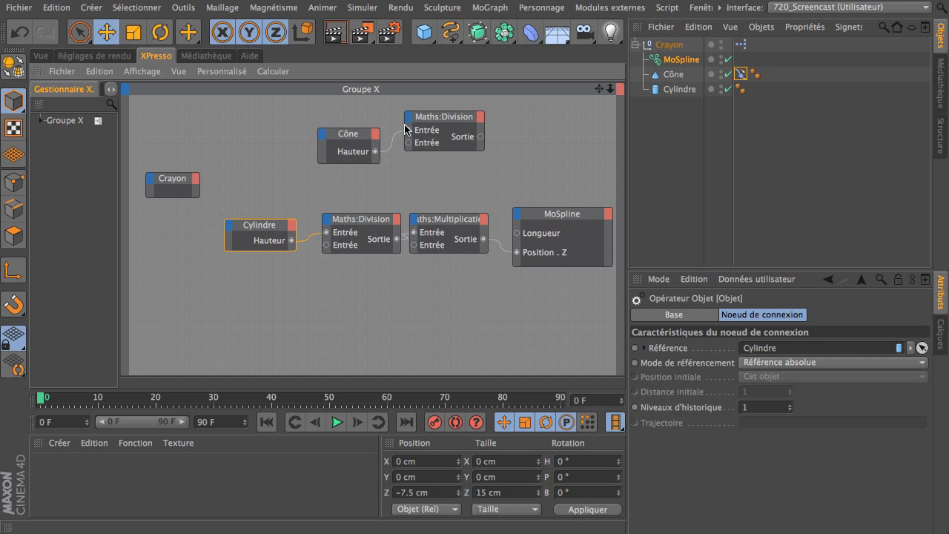
Move the Cône node and its Maths:Division node slightly aside to free space in the XPresso graph
{"action": "left_click_drag", "start_coordinate": [433, 124], "coordinate": [425, 115]}
{"action": "left_click_drag", "start_coordinate": [356, 144], "coordinate": [349, 138]}
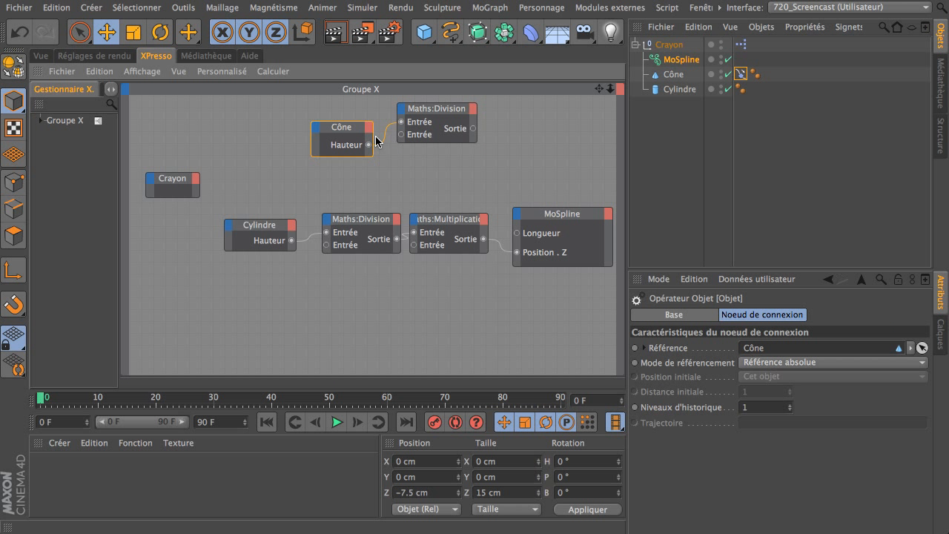
{"action": "left_click", "coordinate": [425, 113]}
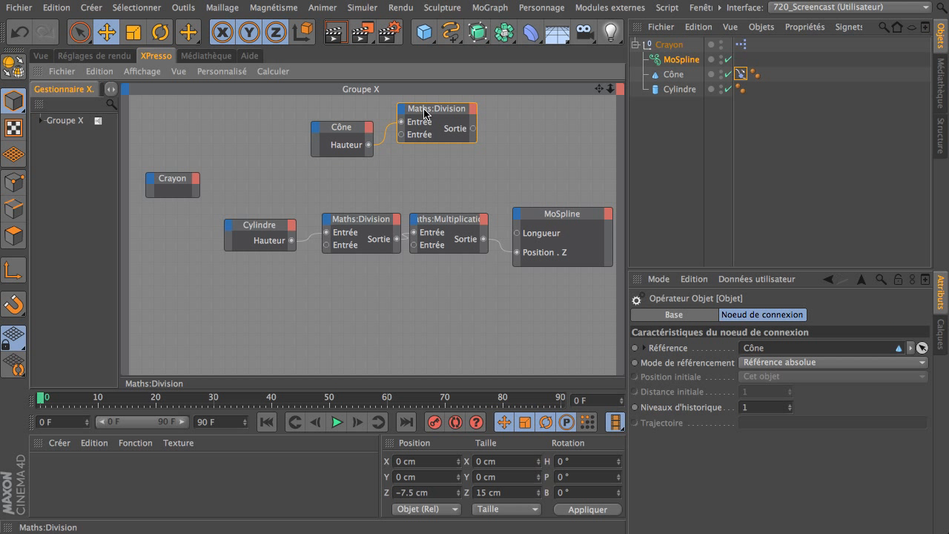
{"action": "left_click_drag", "start_coordinate": [425, 113], "coordinate": [419, 112]}
Add a Maths node with the Addition function and place it just after the Cône's Division node
{"action": "right_click", "coordinate": [418, 173]}
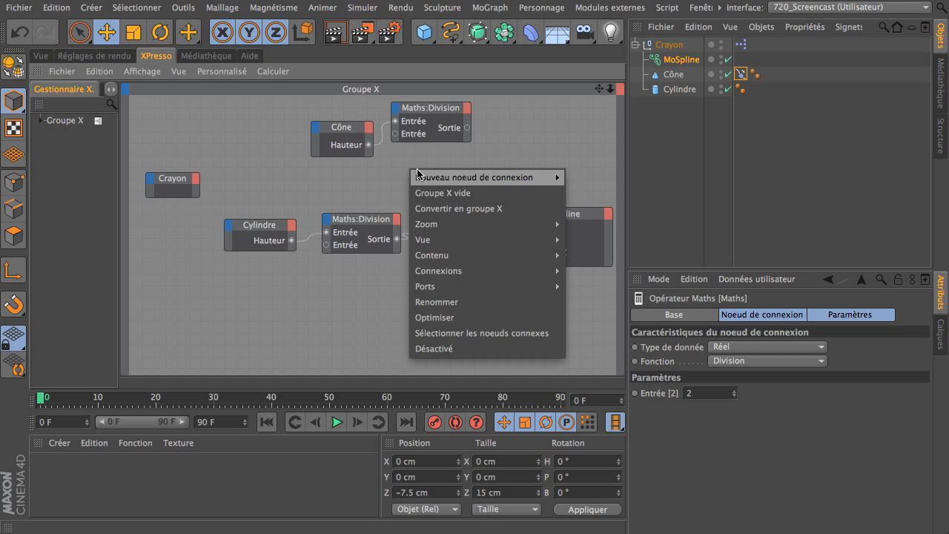
{"action": "mouse_move", "coordinate": [519, 177]}
{"action": "mouse_move", "coordinate": [585, 176]}
{"action": "mouse_move", "coordinate": [665, 222]}
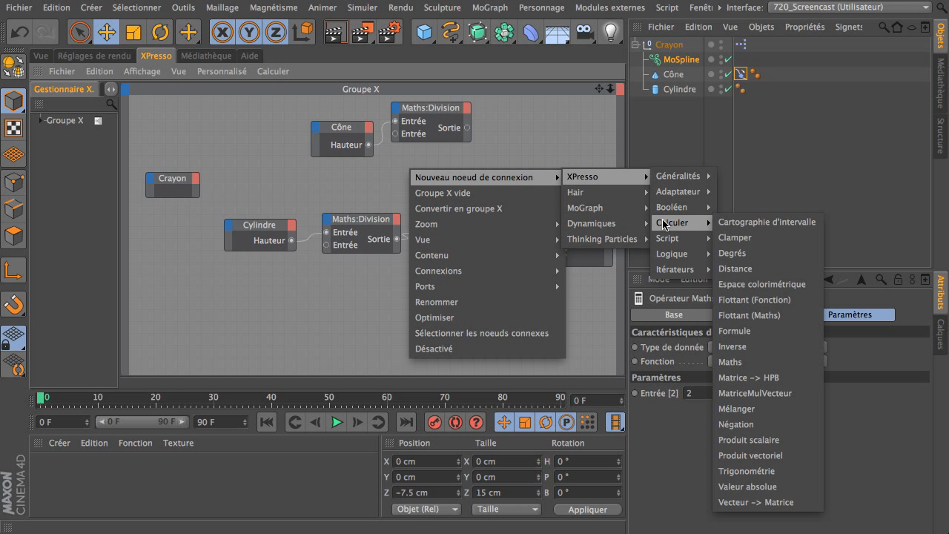
{"action": "left_click", "coordinate": [747, 368]}
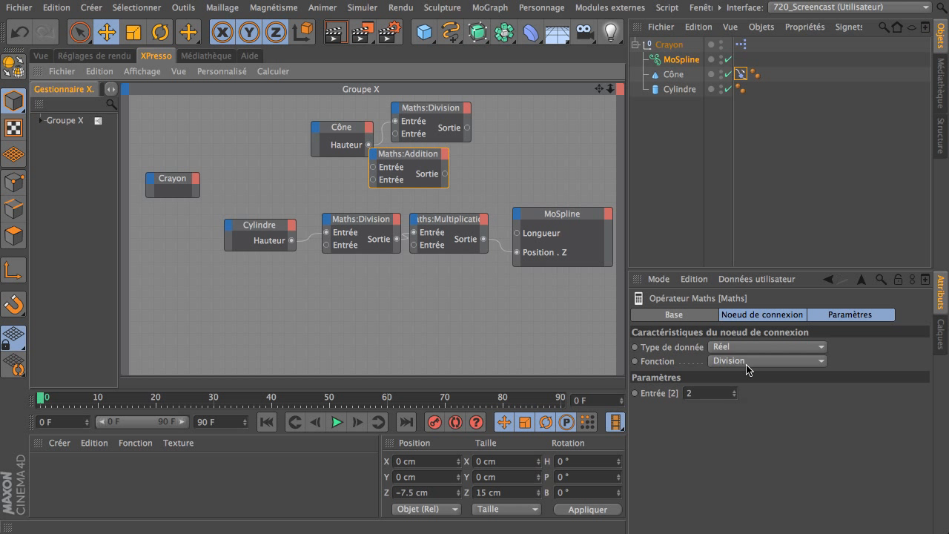
{"action": "left_click_drag", "start_coordinate": [413, 160], "coordinate": [531, 128]}
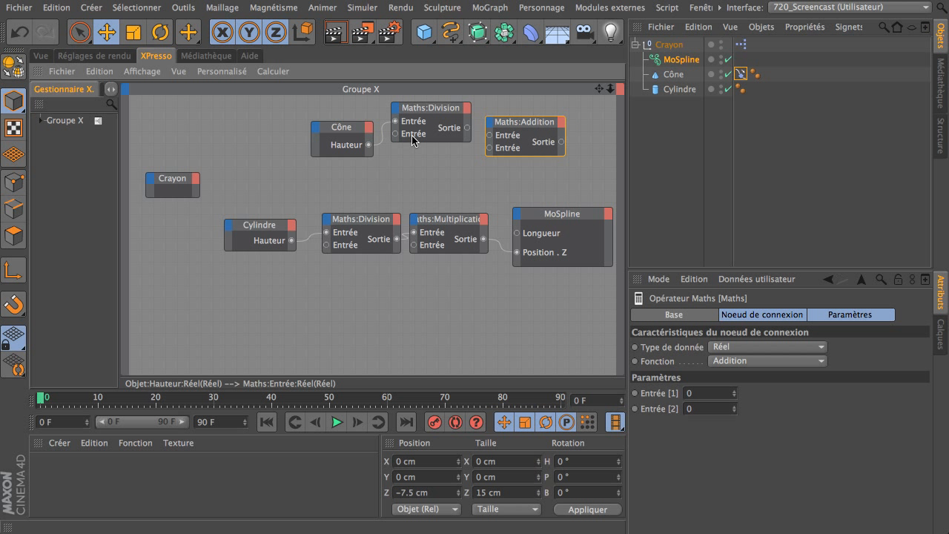
Connect the Cône's Division output and the Cylindre's Hauteur to the two Addition inputs, and raise the Cylindre node beside Crayon
{"action": "left_click_drag", "start_coordinate": [486, 137], "coordinate": [490, 136]}
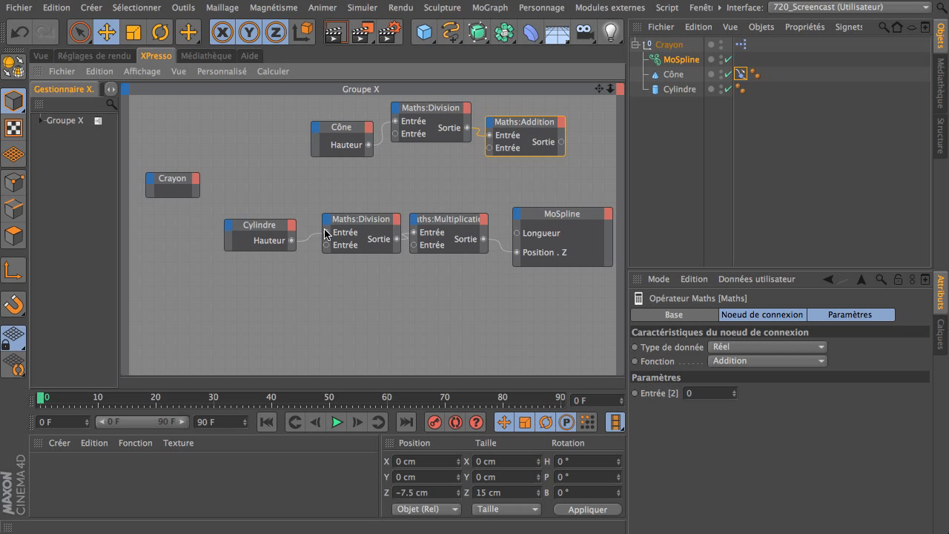
{"action": "left_click_drag", "start_coordinate": [294, 240], "coordinate": [489, 148]}
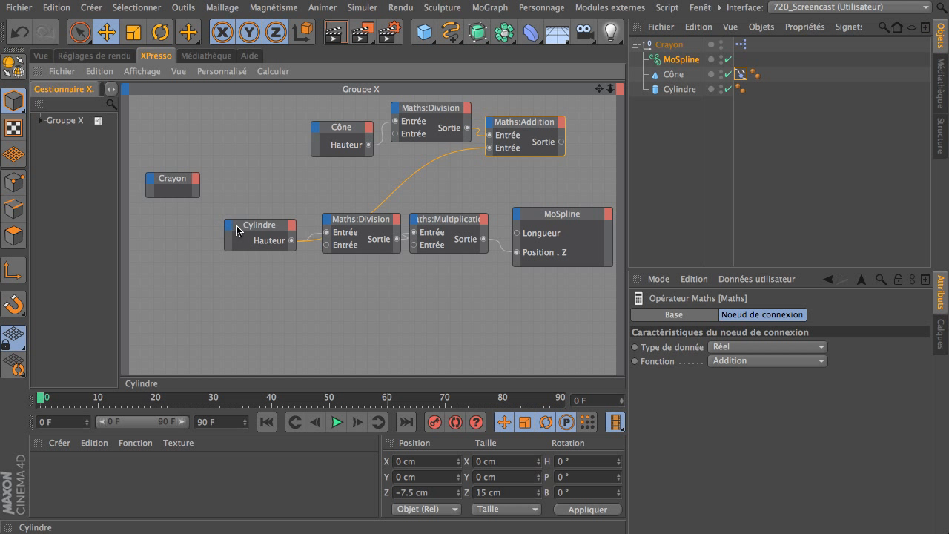
{"action": "left_click_drag", "start_coordinate": [241, 231], "coordinate": [252, 181]}
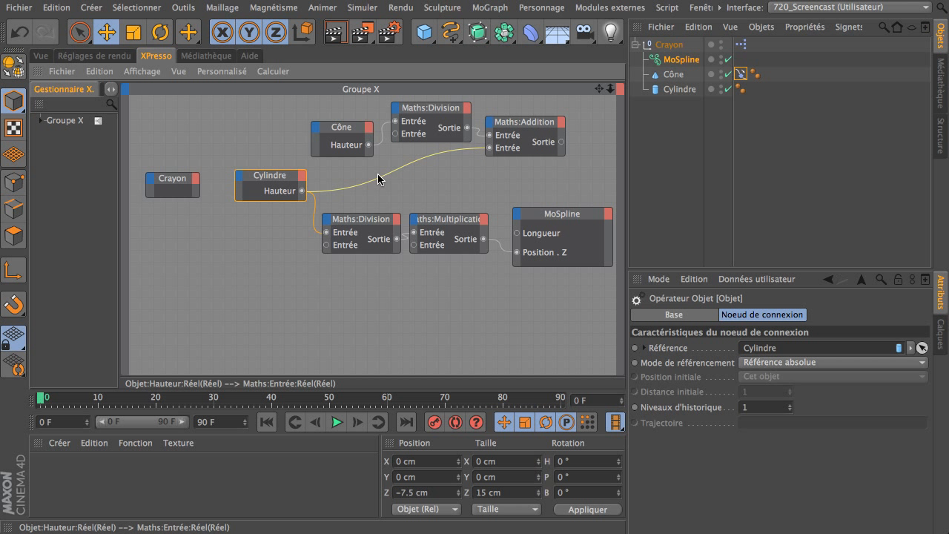
Connect the Addition node's Sortie to the MoSpline's Longueur input
{"action": "left_click", "coordinate": [519, 127]}
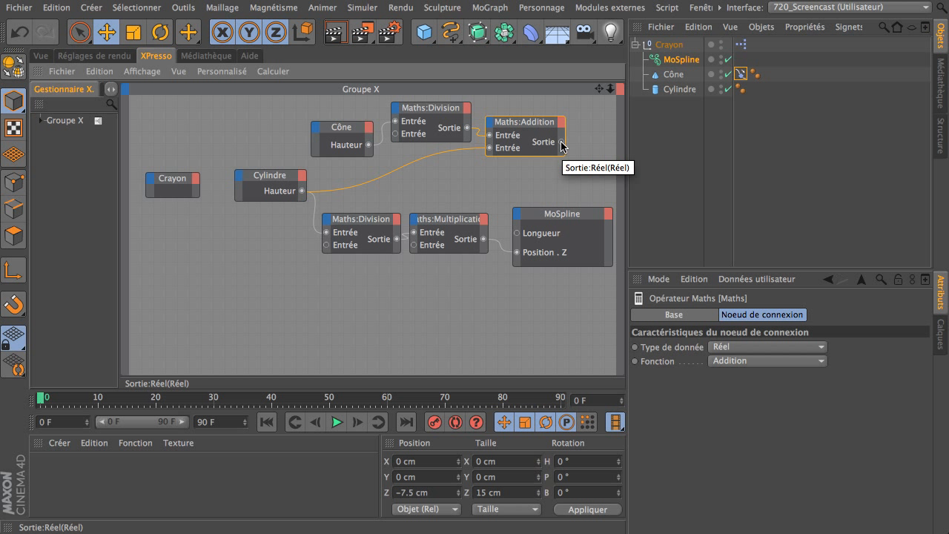
{"action": "left_click_drag", "start_coordinate": [563, 143], "coordinate": [517, 234]}
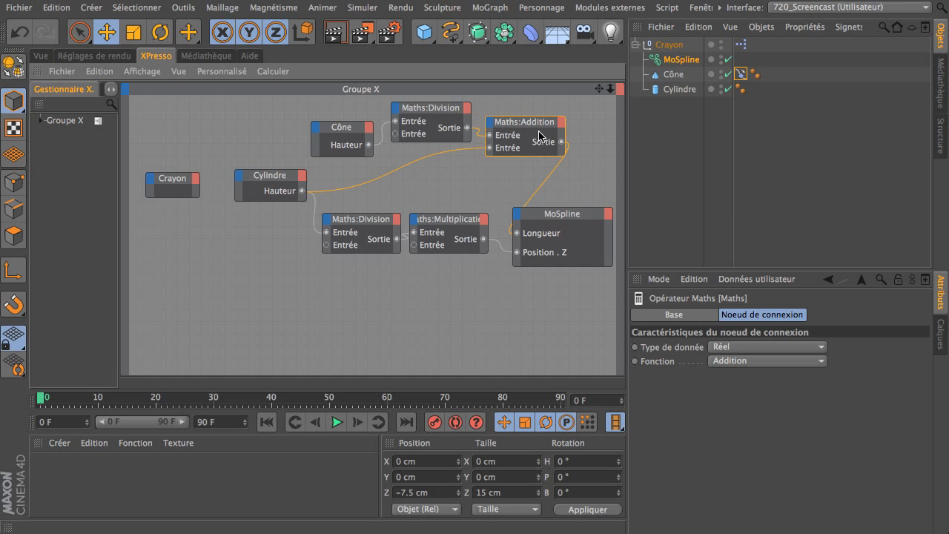
{"action": "left_click_drag", "start_coordinate": [534, 128], "coordinate": [533, 128]}
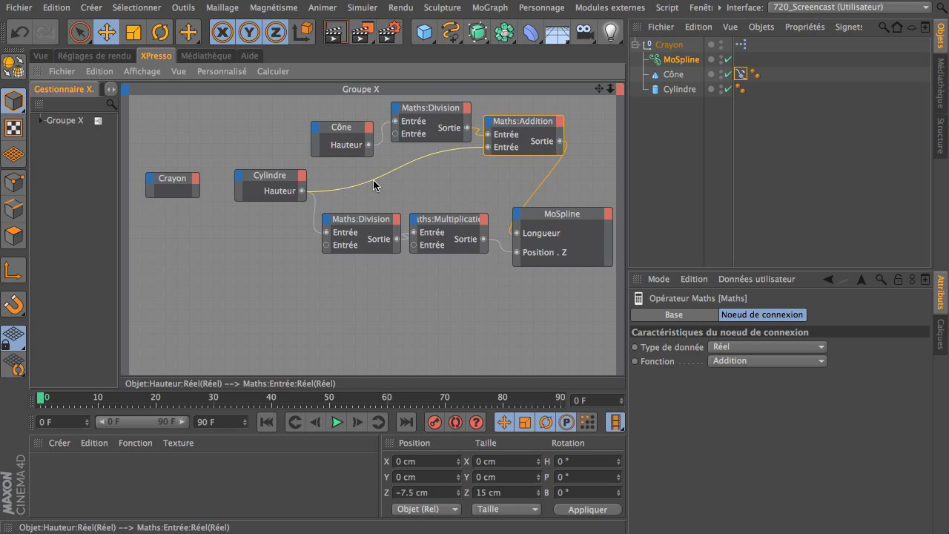
Check the pencil and its MoSpline length in the perspective view
{"action": "left_click", "coordinate": [43, 56]}
{"action": "left_click", "coordinate": [265, 423]}
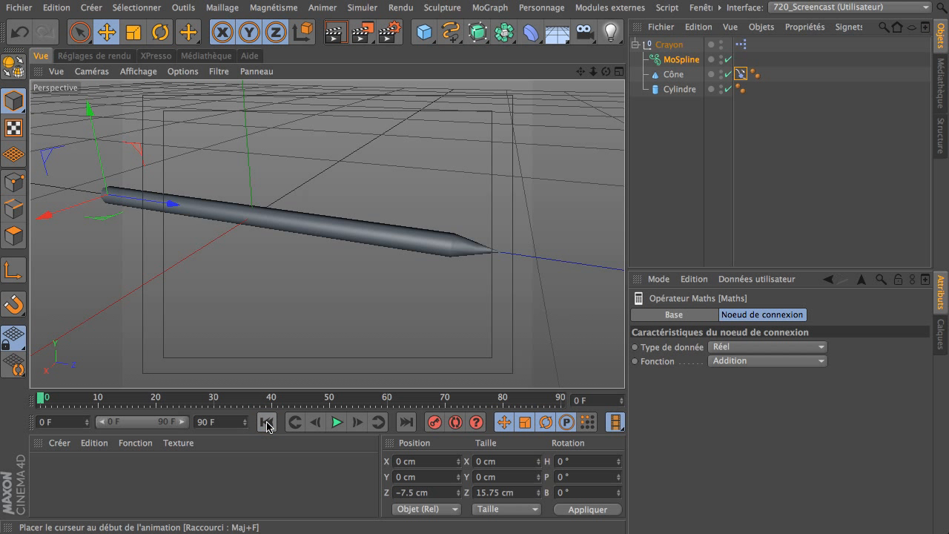
{"action": "mouse_move", "coordinate": [580, 73]}
{"action": "left_mouse_down"}
{"action": "mouse_move", "coordinate": [329, 231]}
{"action": "mouse_move", "coordinate": [525, 240]}
{"action": "left_mouse_up"}
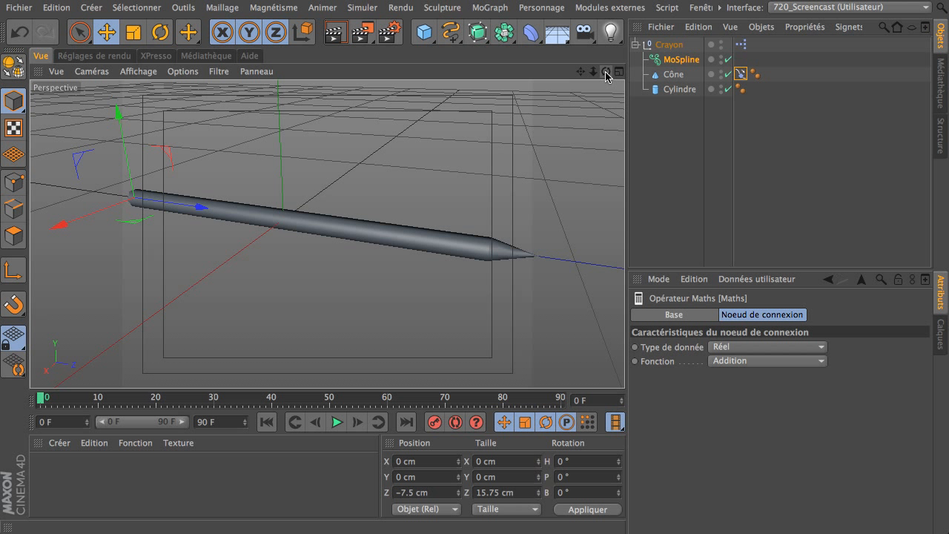
Set the Cylindre's Hauteur to 15 cm
{"action": "left_click", "coordinate": [681, 89]}
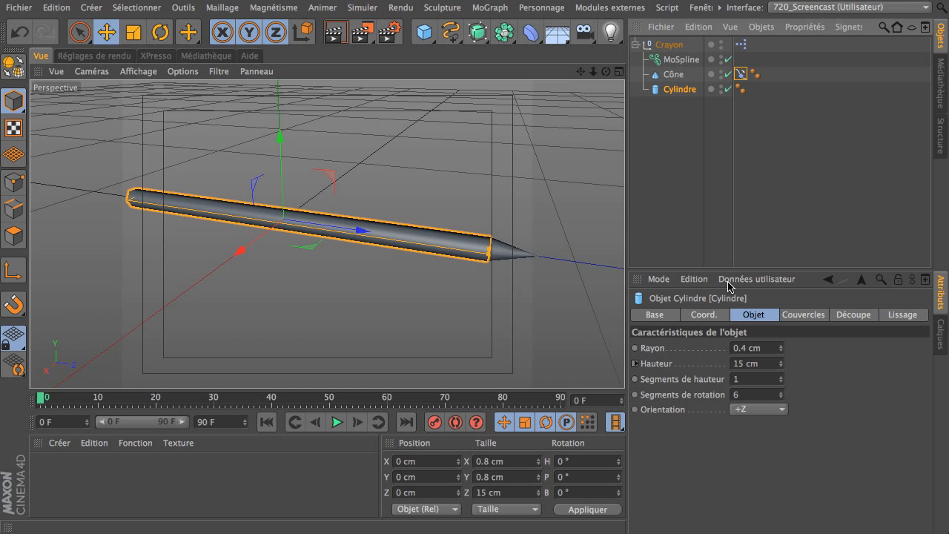
{"action": "left_click_drag", "start_coordinate": [782, 366], "coordinate": [704, 368]}
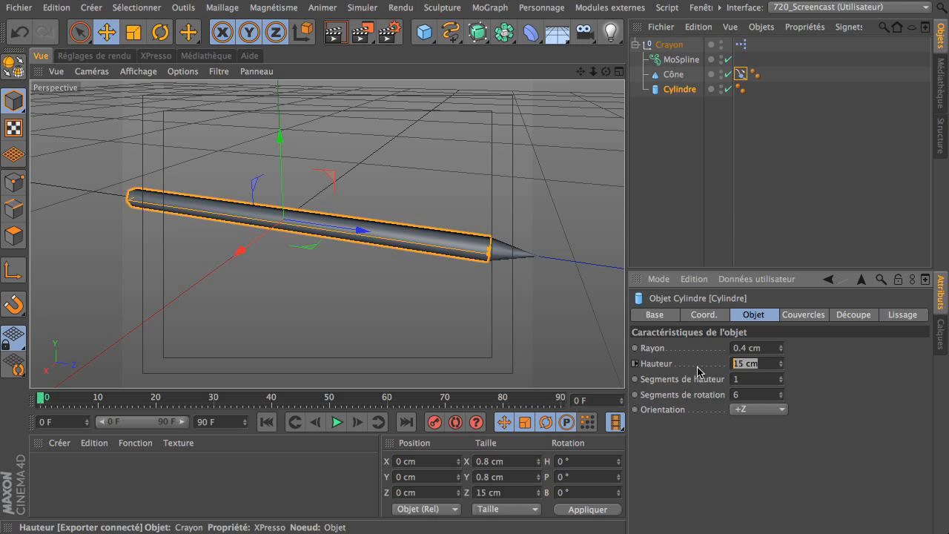
{"action": "type", "text": "15"}
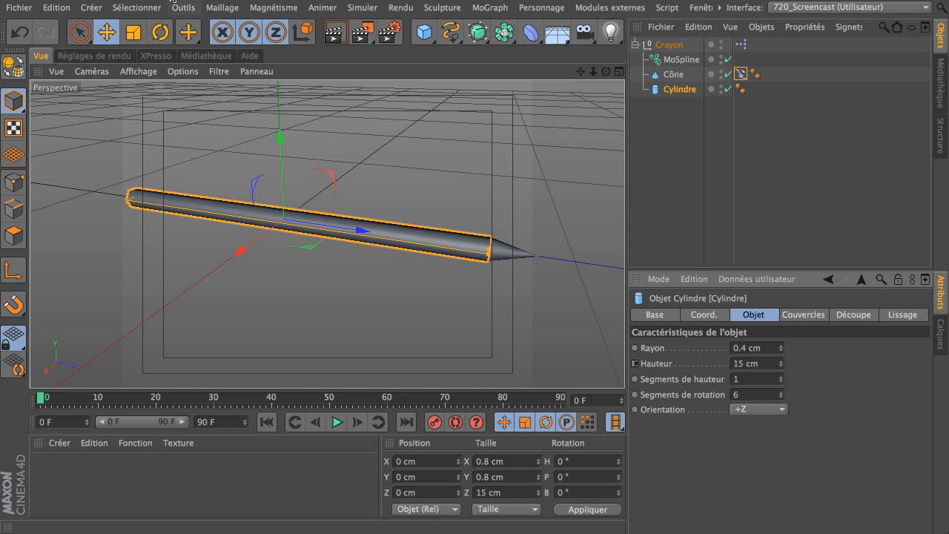
Tidy the XPresso graph by repositioning the Cône, Cylindre, Division, Addition and Multiplication nodes
{"action": "left_click", "coordinate": [169, 57]}
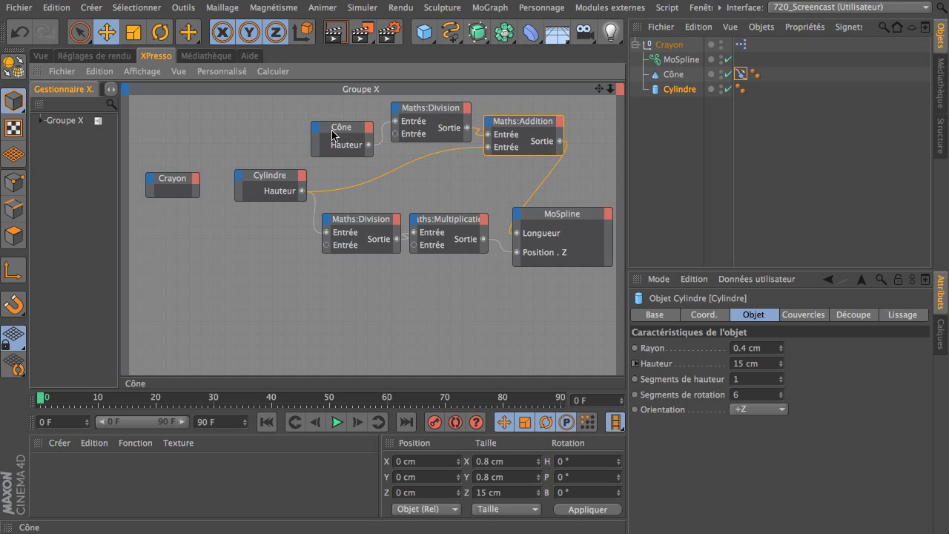
{"action": "left_click_drag", "start_coordinate": [332, 135], "coordinate": [320, 131]}
{"action": "left_click_drag", "start_coordinate": [443, 113], "coordinate": [434, 113]}
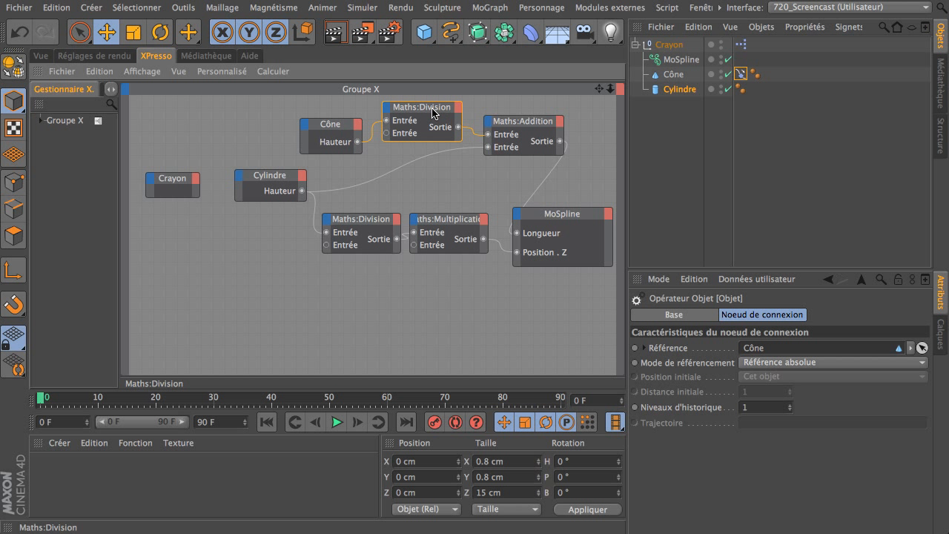
{"action": "left_click_drag", "start_coordinate": [507, 124], "coordinate": [506, 128]}
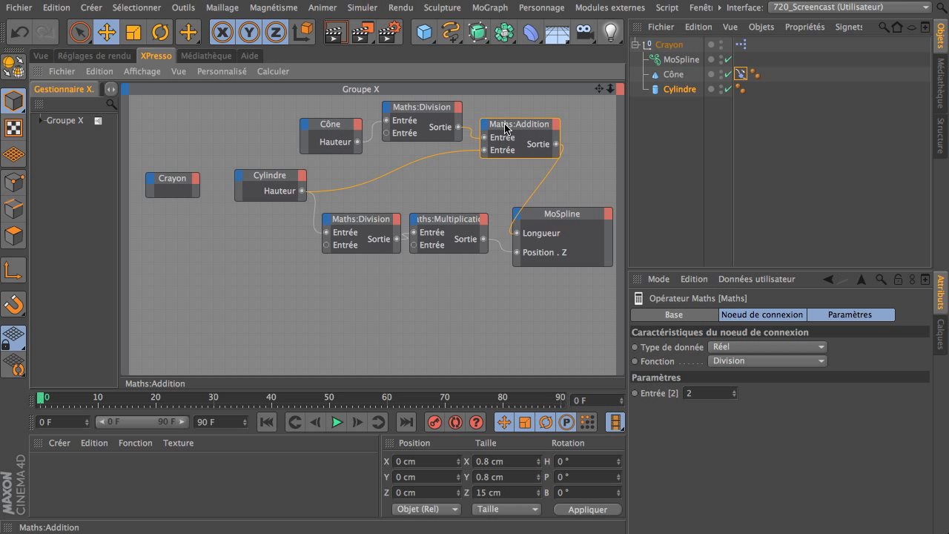
{"action": "left_click_drag", "start_coordinate": [365, 226], "coordinate": [361, 233]}
{"action": "left_click_drag", "start_coordinate": [433, 219], "coordinate": [431, 216]}
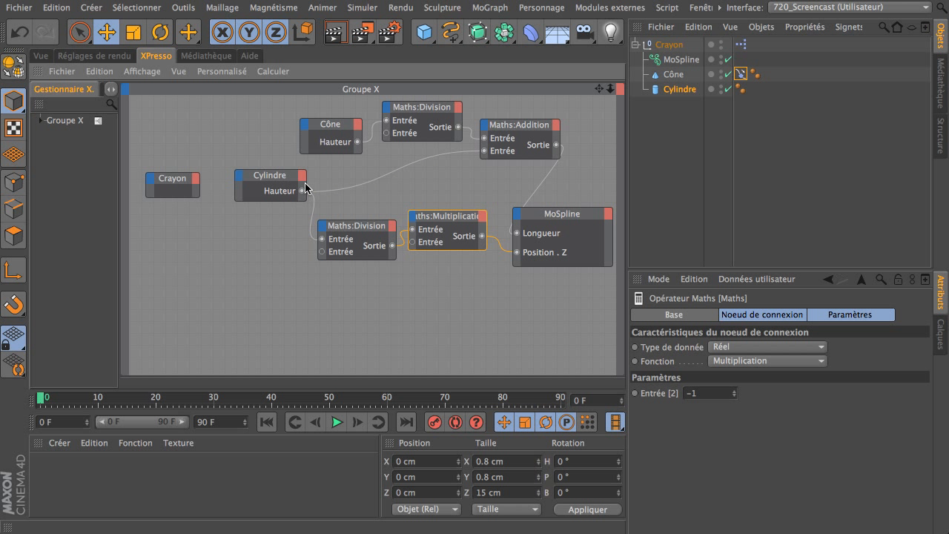
{"action": "left_click_drag", "start_coordinate": [284, 182], "coordinate": [291, 179]}
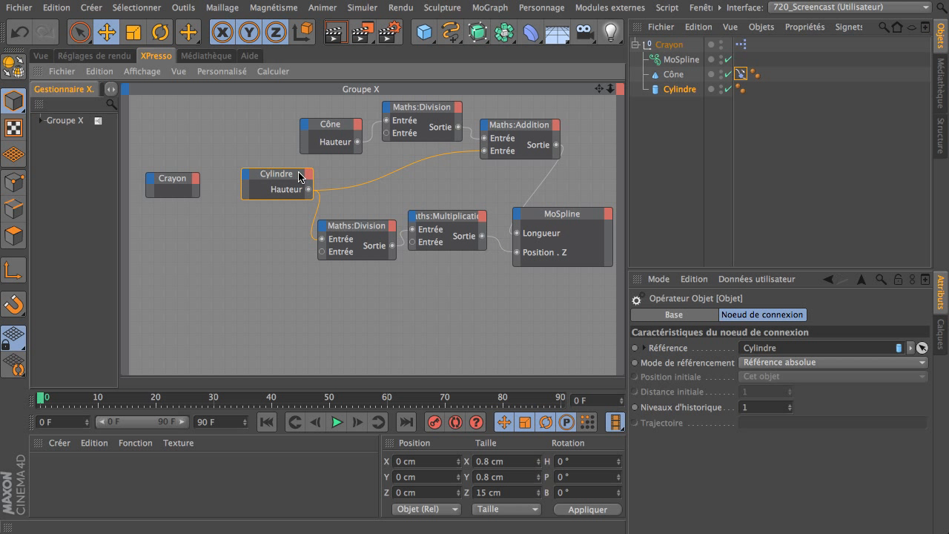
{"action": "left_click_drag", "start_coordinate": [328, 126], "coordinate": [329, 129]}
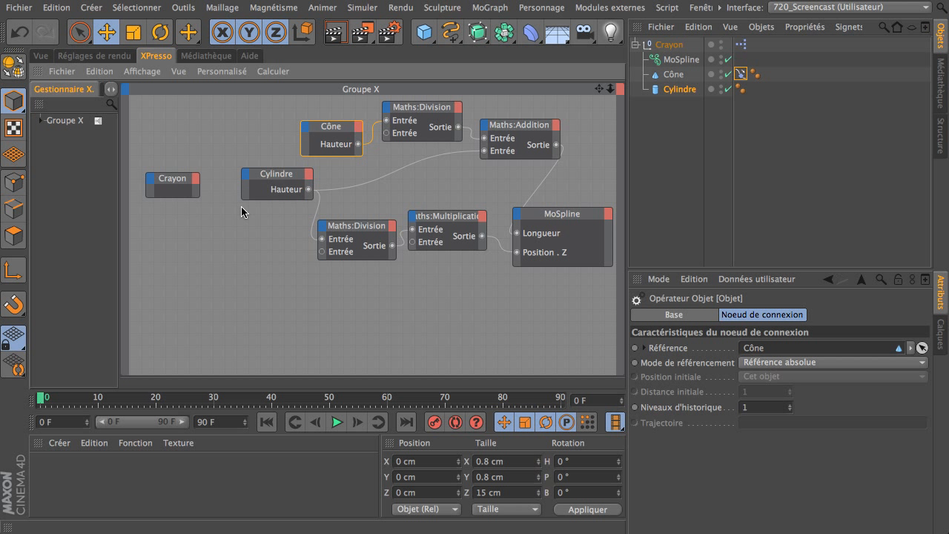
{"action": "left_click_drag", "start_coordinate": [271, 179], "coordinate": [264, 184]}
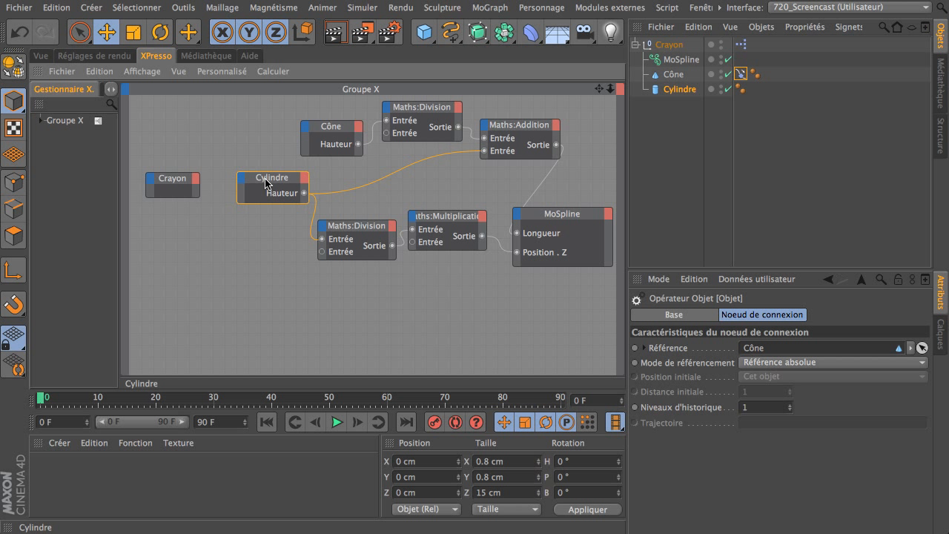
{"action": "left_click_drag", "start_coordinate": [519, 136], "coordinate": [520, 135]}
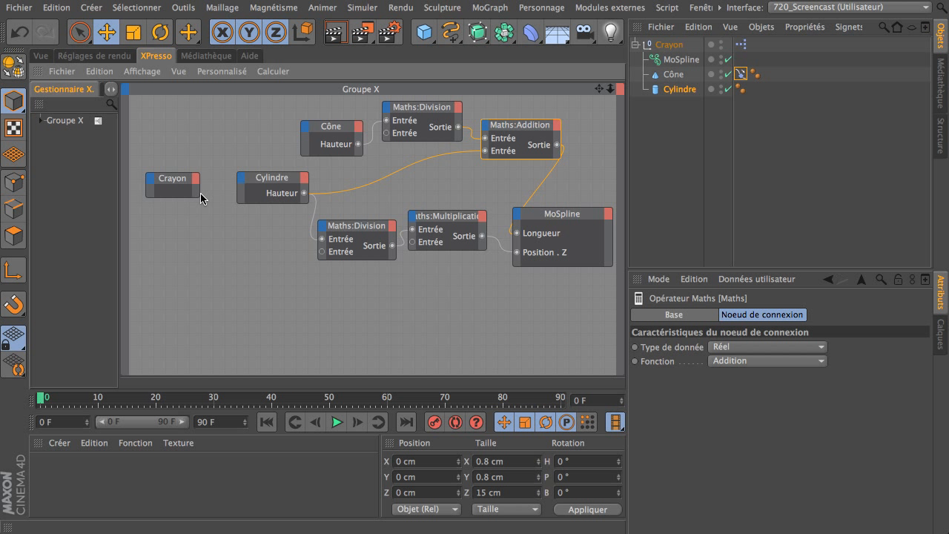
Enlarge the Crayon node in the XPresso graph to make room for ports
{"action": "left_click", "coordinate": [175, 192]}
{"action": "left_click_drag", "start_coordinate": [175, 197], "coordinate": [229, 211]}
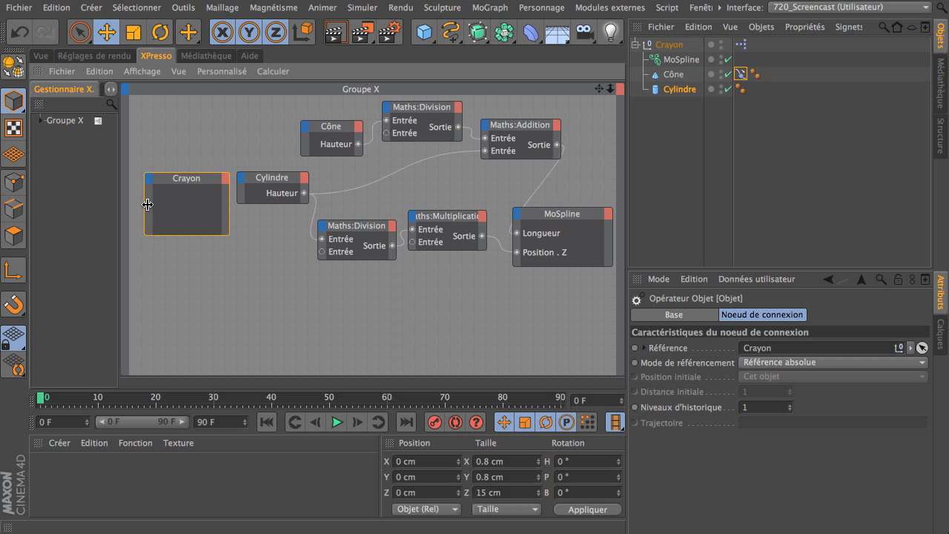
{"action": "left_click_drag", "start_coordinate": [146, 201], "coordinate": [132, 201]}
{"action": "left_click_drag", "start_coordinate": [178, 173], "coordinate": [176, 152]}
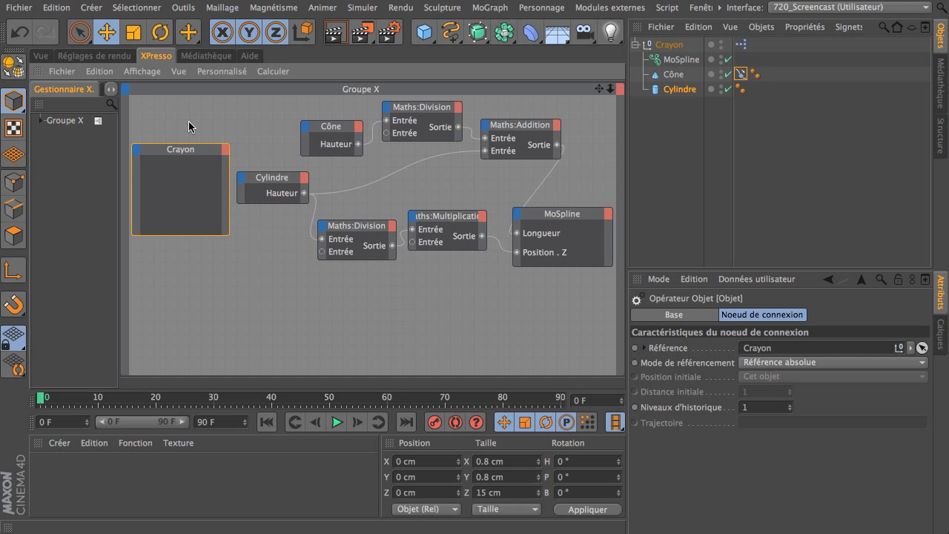
Collapse and select the Crayon group, and set the perspective view's shading to Ombrage de Gouraud (lignes)
{"action": "left_click", "coordinate": [41, 55]}
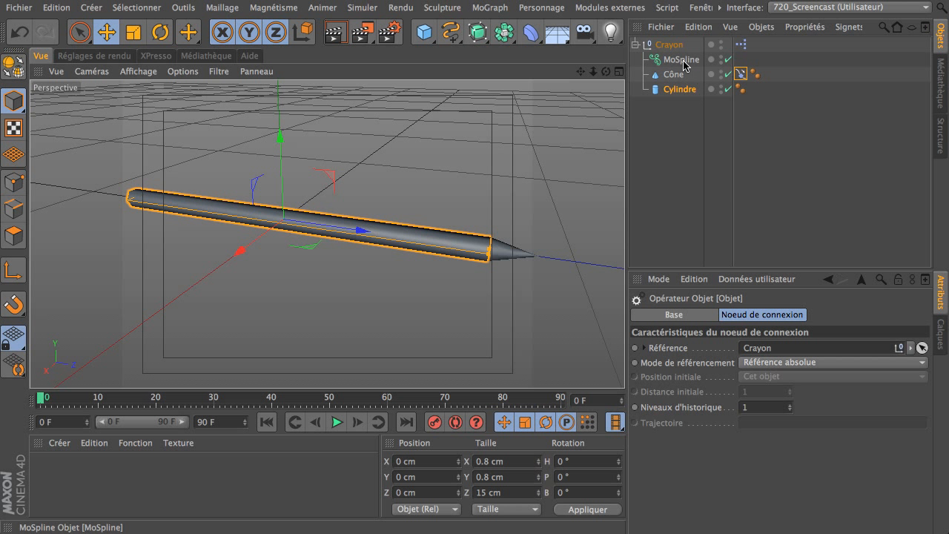
{"action": "left_click", "coordinate": [636, 45]}
{"action": "left_click", "coordinate": [662, 46]}
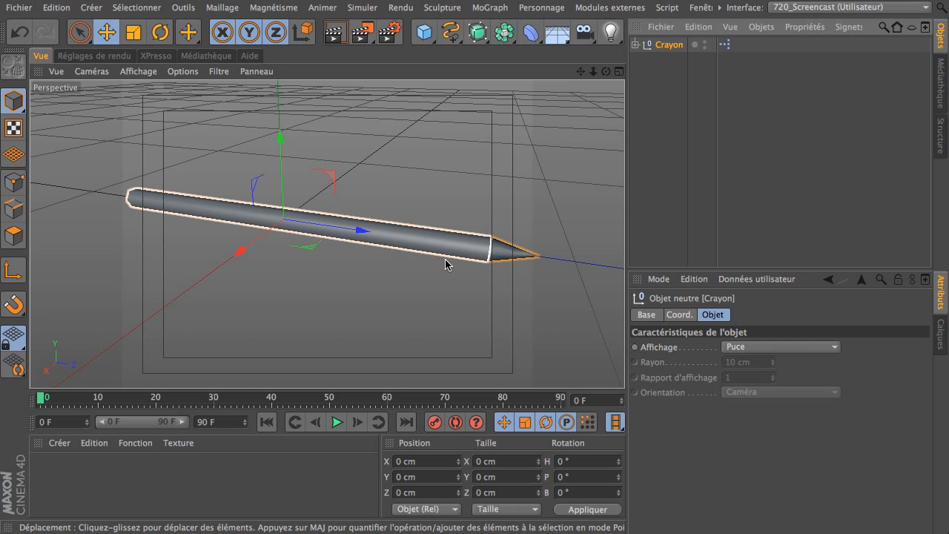
{"action": "left_click", "coordinate": [138, 72]}
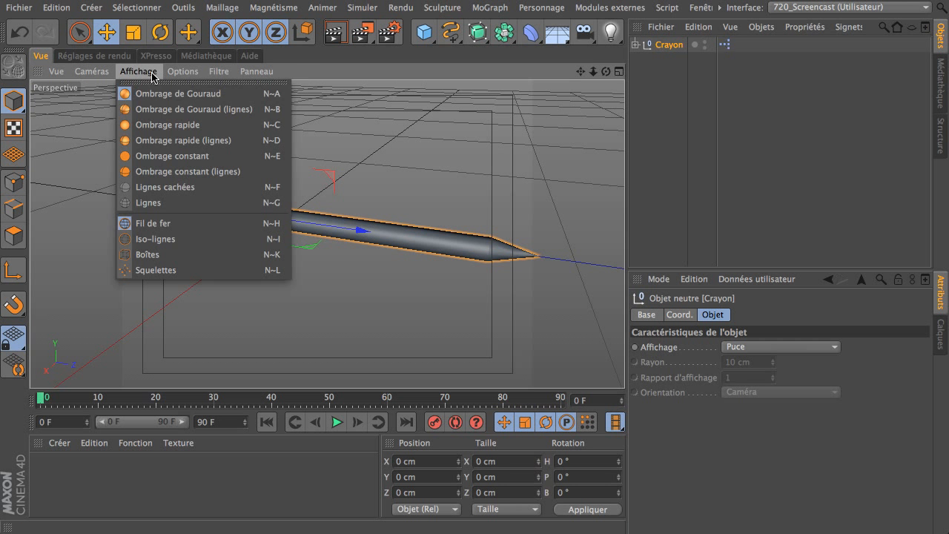
{"action": "left_click", "coordinate": [193, 107]}
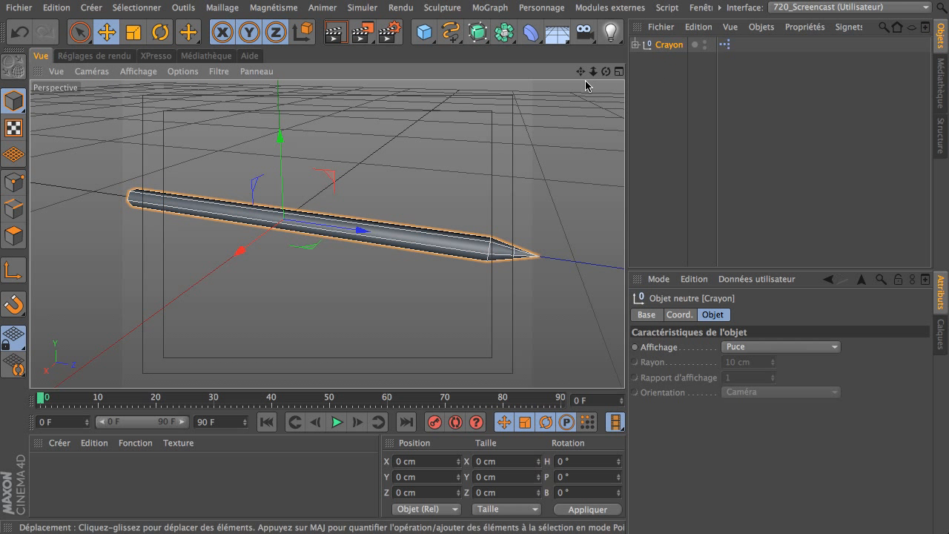
Set the Cylindre's Couvercles segments to 2
{"action": "left_click_drag", "start_coordinate": [593, 72], "coordinate": [595, 78]}
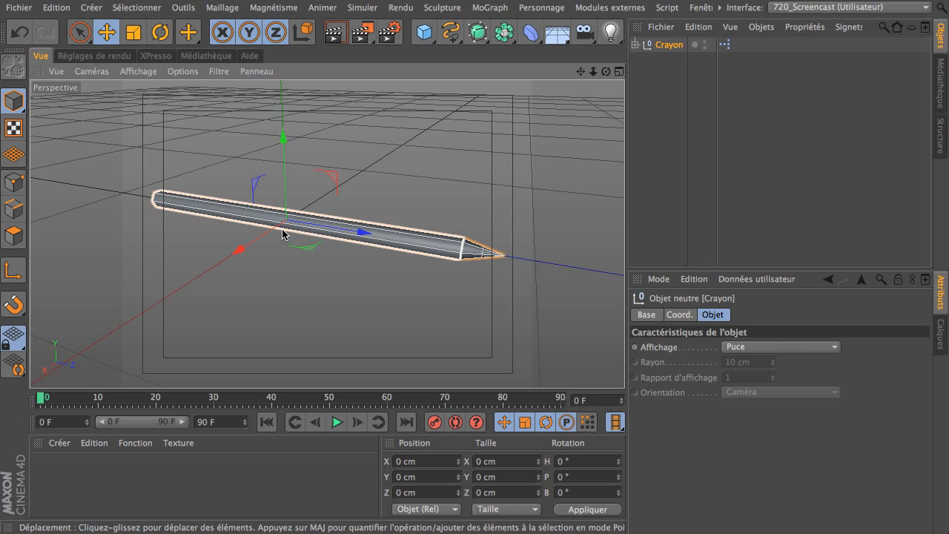
{"action": "mouse_move", "coordinate": [606, 71]}
{"action": "left_mouse_down"}
{"action": "mouse_move", "coordinate": [639, 73]}
{"action": "mouse_move", "coordinate": [625, 391]}
{"action": "left_mouse_up"}
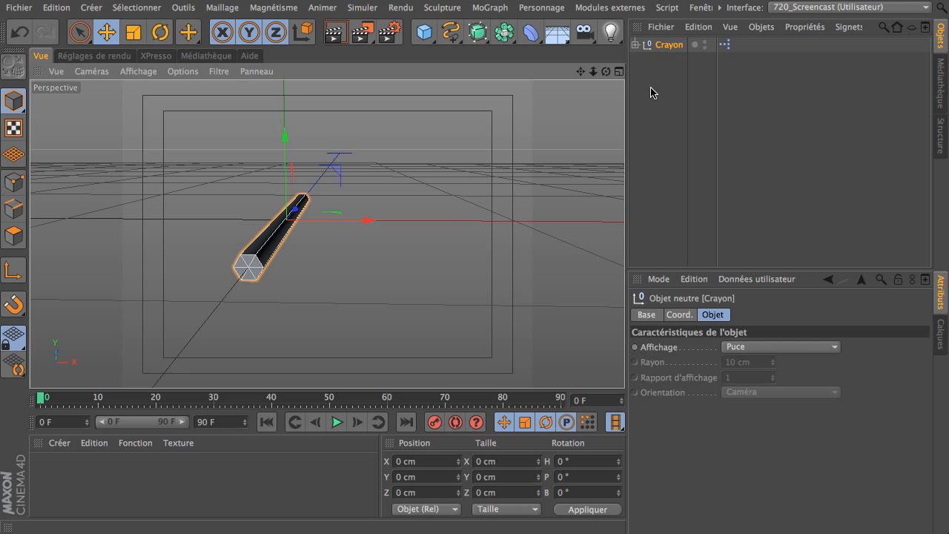
{"action": "left_click", "coordinate": [635, 44]}
{"action": "left_click", "coordinate": [673, 88]}
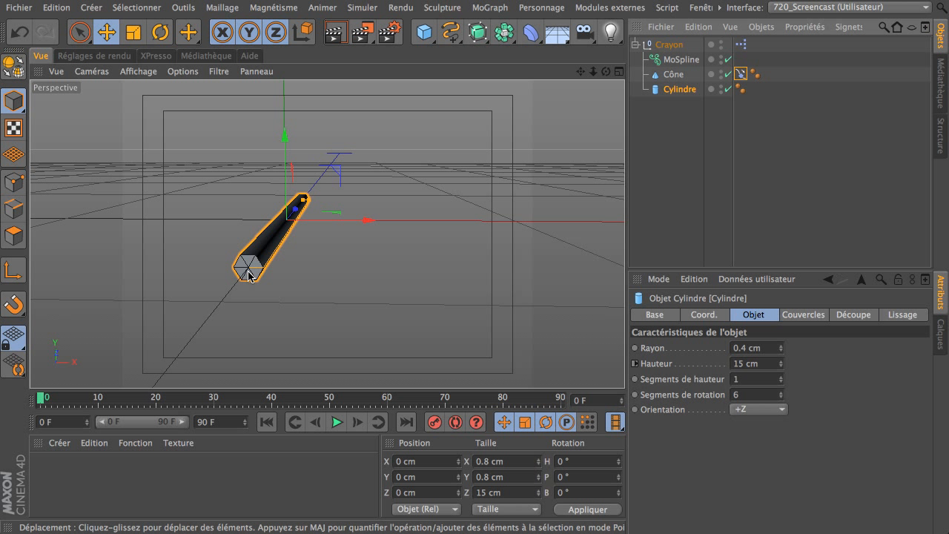
{"action": "left_click", "coordinate": [782, 378]}
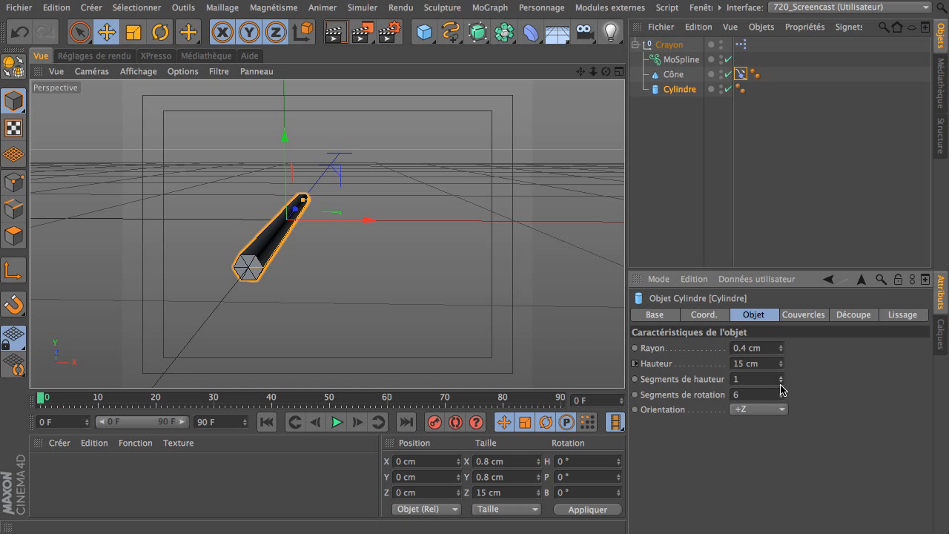
{"action": "left_click", "coordinate": [804, 315]}
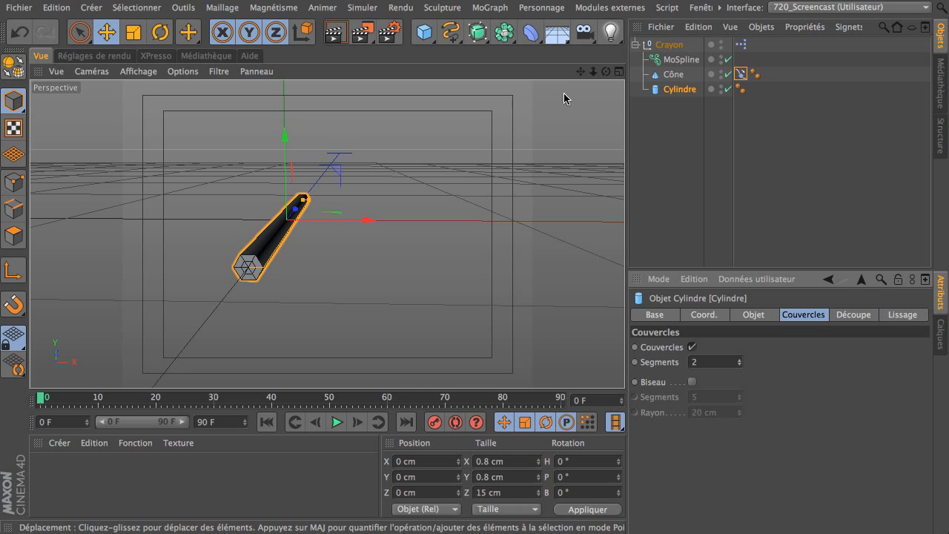
{"action": "mouse_move", "coordinate": [605, 71]}
{"action": "left_mouse_down"}
{"action": "mouse_move", "coordinate": [564, 82]}
{"action": "mouse_move", "coordinate": [614, 73]}
{"action": "left_mouse_up"}
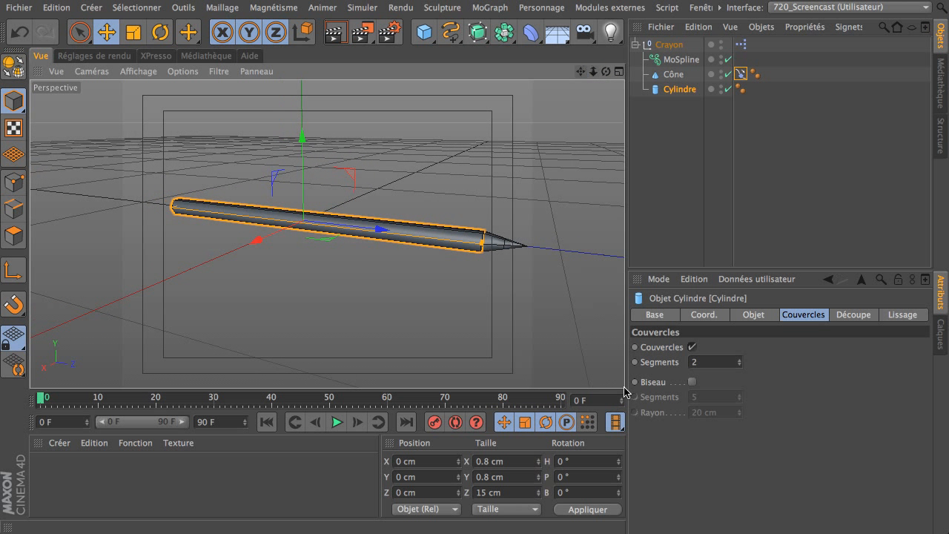
Add a user data group named Crayon to the Crayon object, placed at the first level of the data tree
{"action": "left_click", "coordinate": [639, 44]}
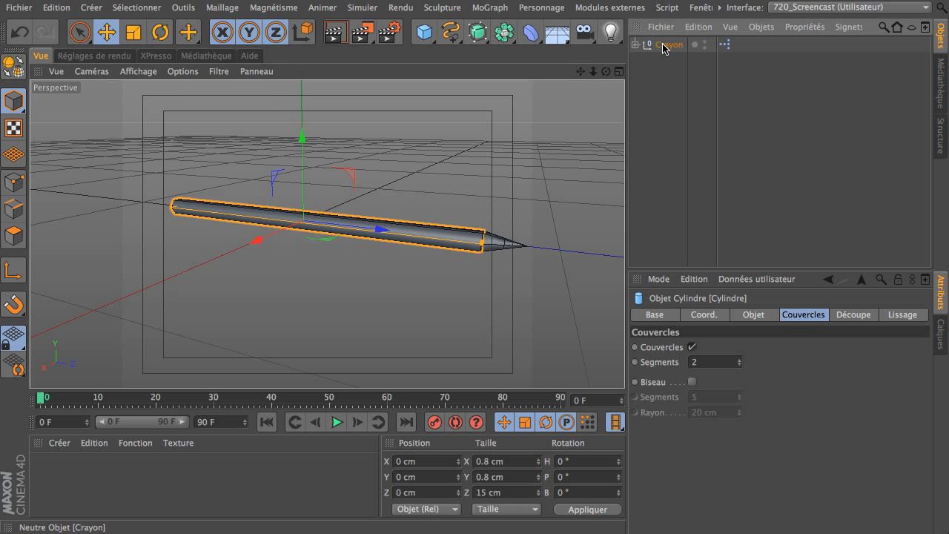
{"action": "left_click", "coordinate": [637, 45]}
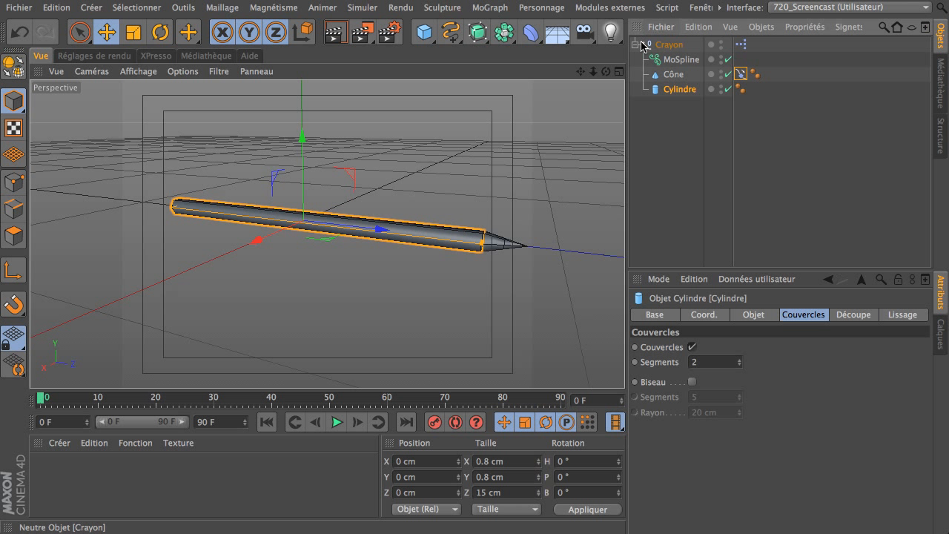
{"action": "left_click", "coordinate": [636, 44]}
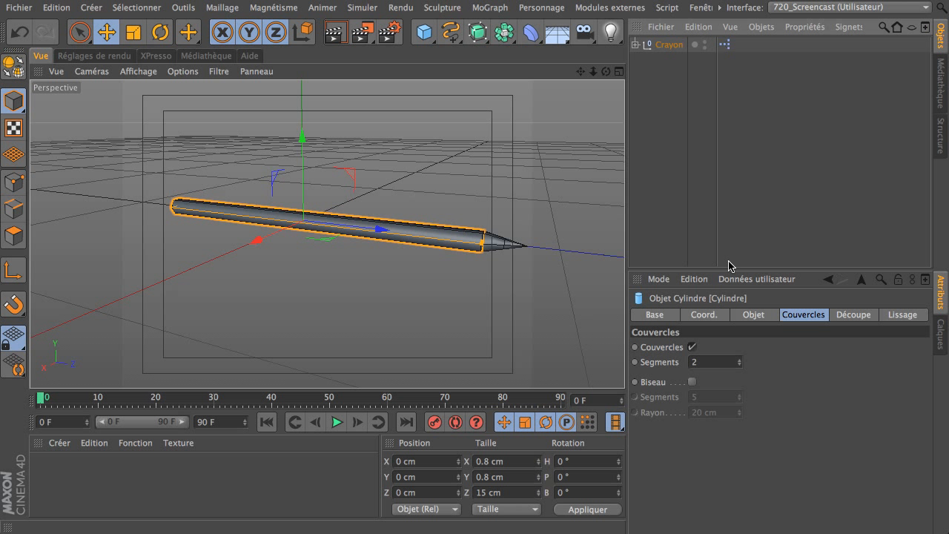
{"action": "left_click", "coordinate": [669, 46]}
{"action": "left_click", "coordinate": [763, 280]}
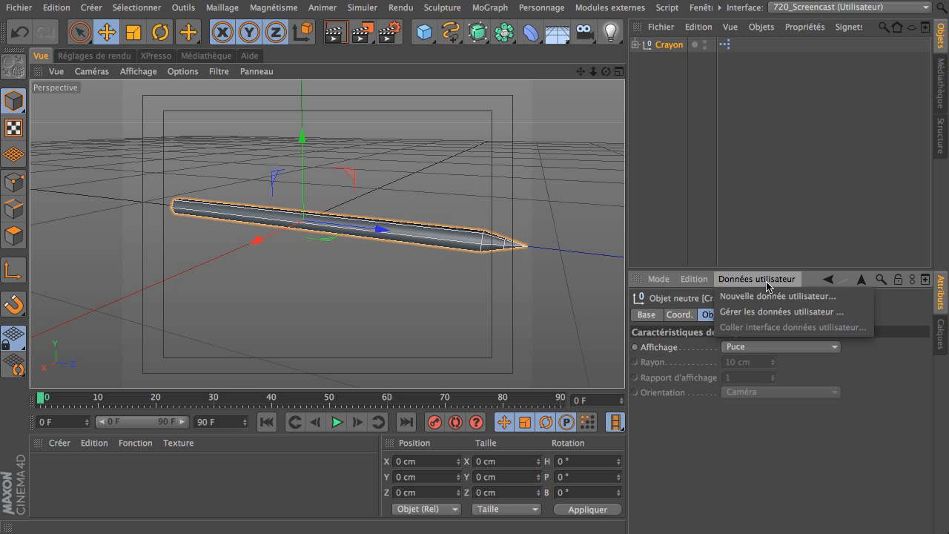
{"action": "left_click", "coordinate": [768, 313]}
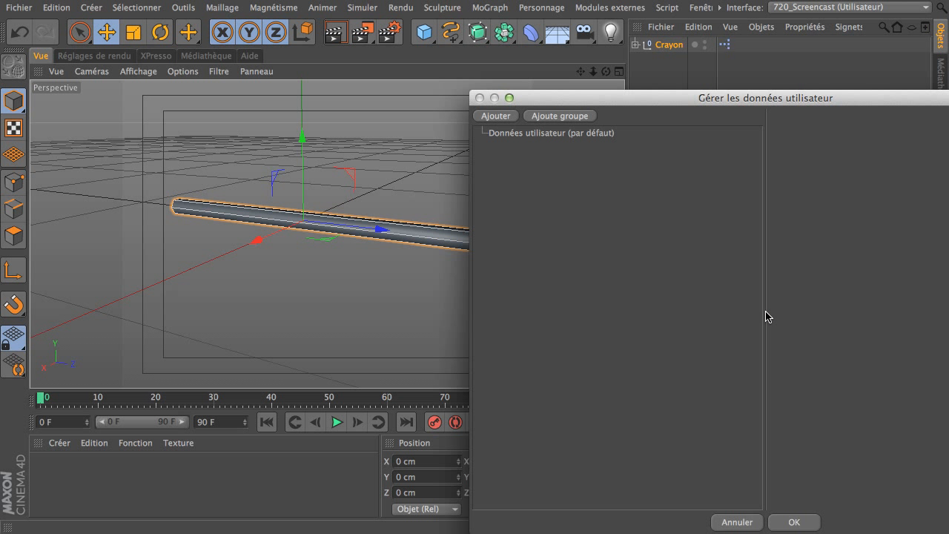
{"action": "left_click_drag", "start_coordinate": [674, 108], "coordinate": [496, 66]}
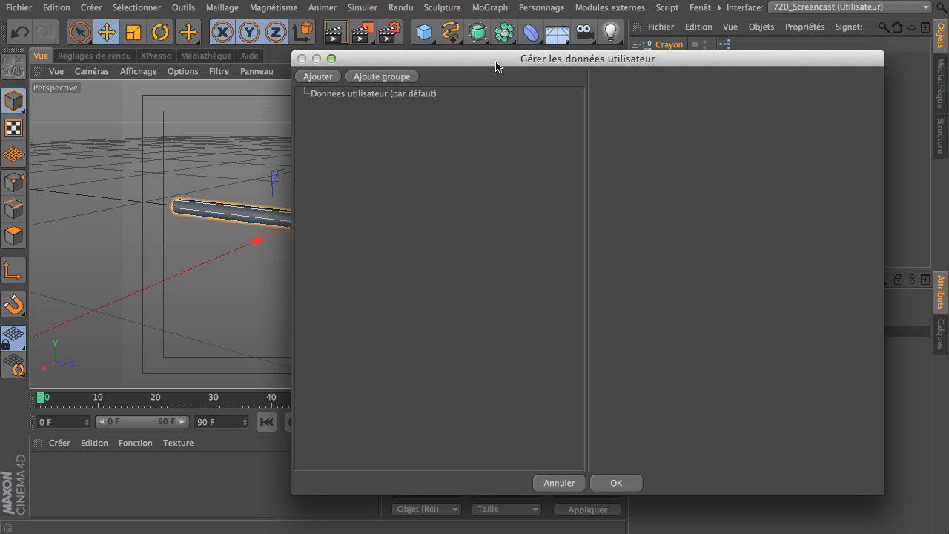
{"action": "left_click", "coordinate": [404, 77]}
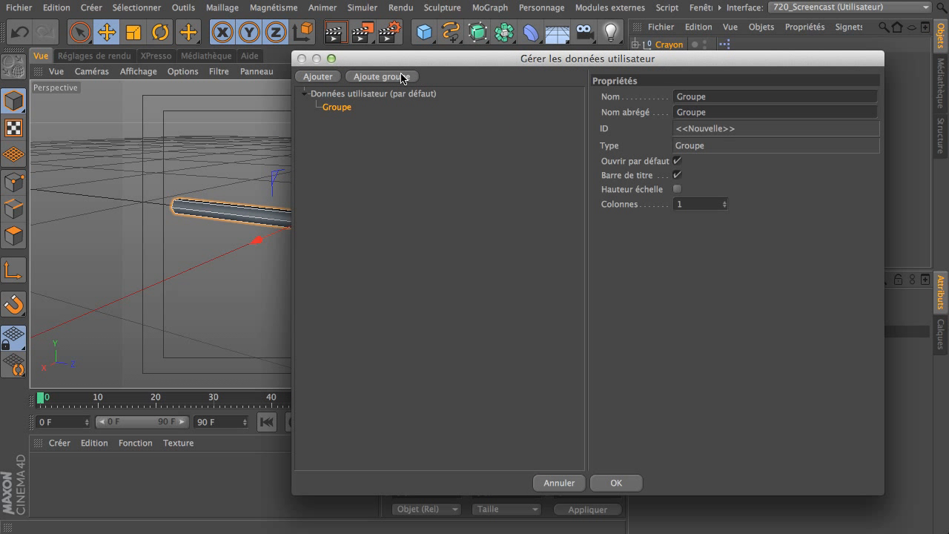
{"action": "double_click", "coordinate": [725, 97]}
{"action": "type", "text": "Crayon"}
{"action": "key", "text": "Tab"}
{"action": "mouse_move", "coordinate": [345, 111]}
{"action": "left_mouse_down"}
{"action": "mouse_move", "coordinate": [342, 136]}
{"action": "mouse_move", "coordinate": [349, 94]}
{"action": "left_mouse_up"}
Add a data field named Longueur to the Crayon data group, with Mètre as its unit
{"action": "left_click", "coordinate": [314, 78]}
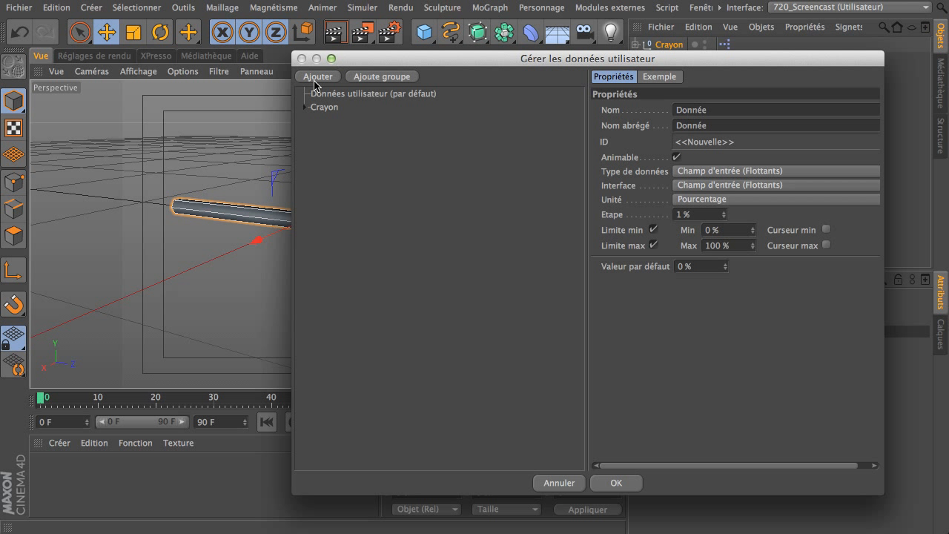
{"action": "double_click", "coordinate": [738, 110]}
{"action": "type", "text": "Longueur"}
{"action": "key", "text": "Tab"}
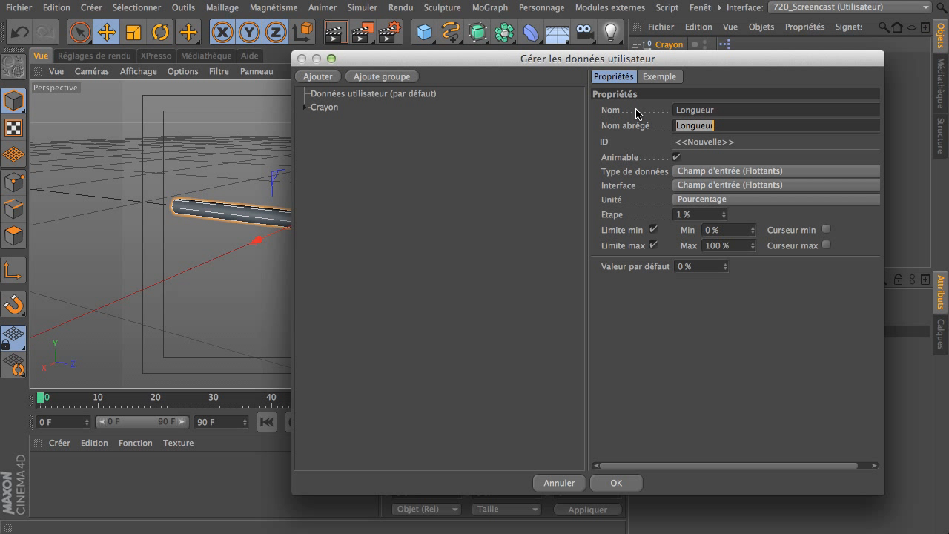
{"action": "left_click", "coordinate": [722, 200]}
{"action": "left_click", "coordinate": [723, 259]}
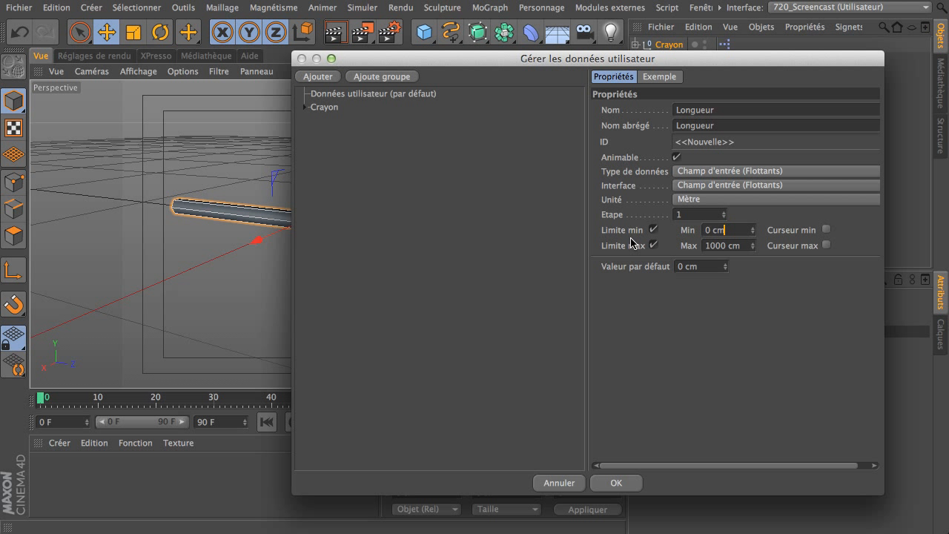
Limit the Longueur field to between 1 cm and 100 cm, with a default value of 15 cm
{"action": "double_click", "coordinate": [719, 230]}
{"action": "type", "text": "1"}
{"action": "key", "text": "Return"}
{"action": "double_click", "coordinate": [736, 246]}
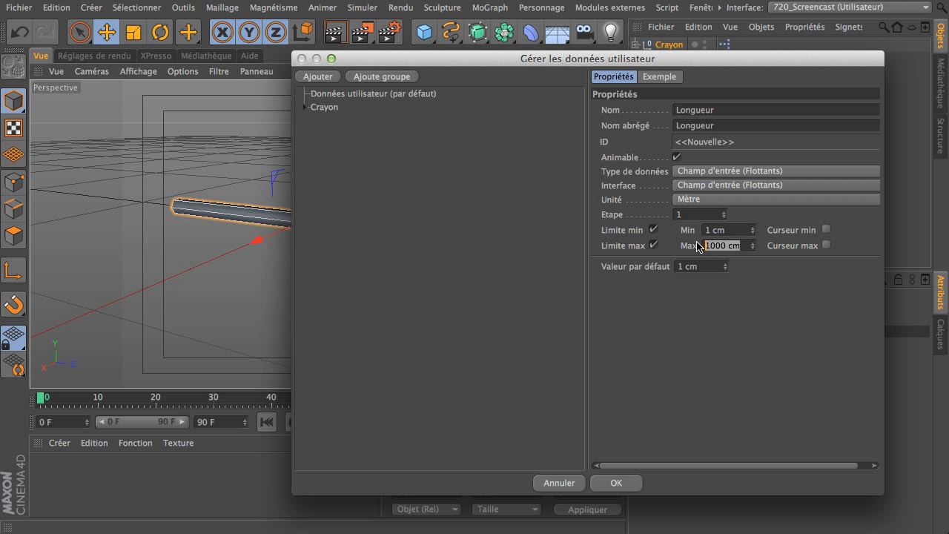
{"action": "type", "text": "1"}
{"action": "double_click", "coordinate": [705, 266]}
{"action": "type", "text": "15"}
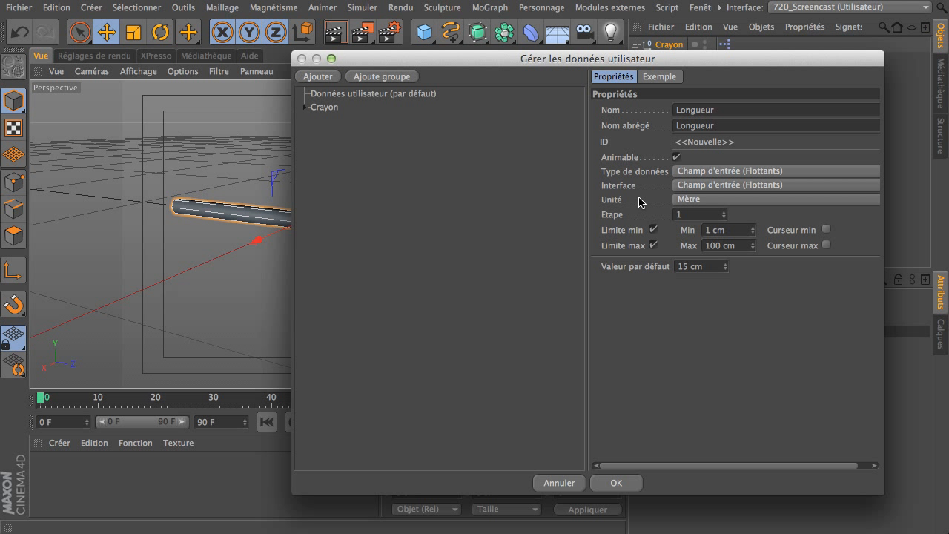
Set the Longueur field's interface to Curseur et champ d'entrée (Flottants) and accept the user data
{"action": "left_click", "coordinate": [722, 186]}
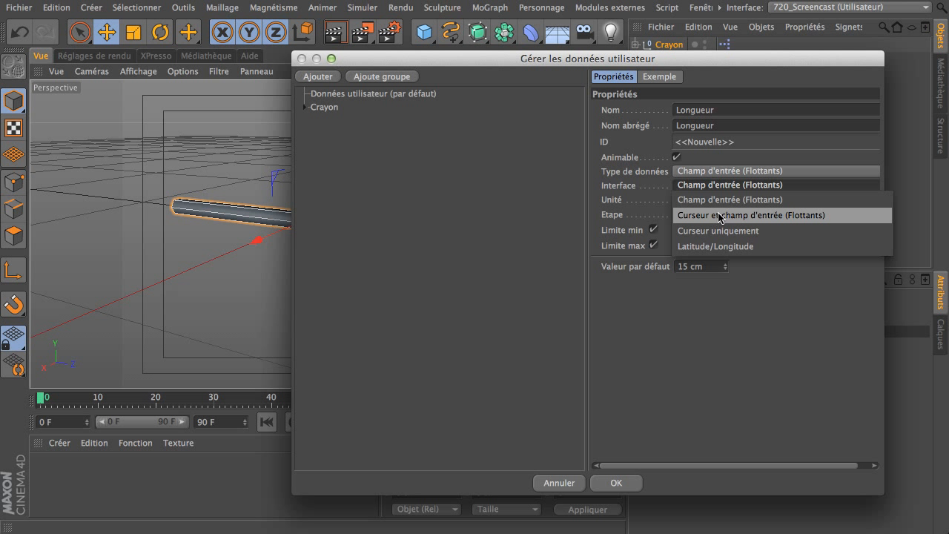
{"action": "left_click", "coordinate": [716, 217]}
{"action": "left_click_drag", "start_coordinate": [592, 62], "coordinate": [582, 51]}
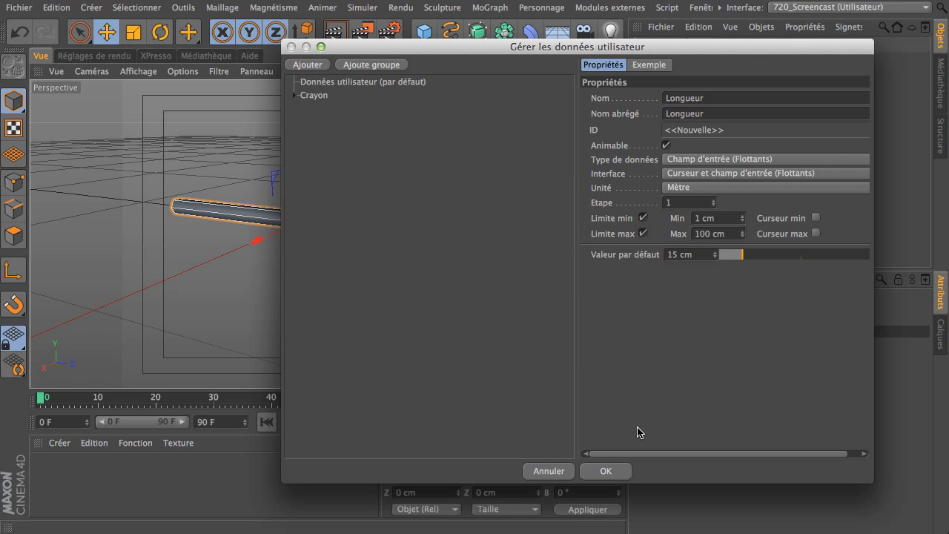
{"action": "left_click", "coordinate": [620, 470]}
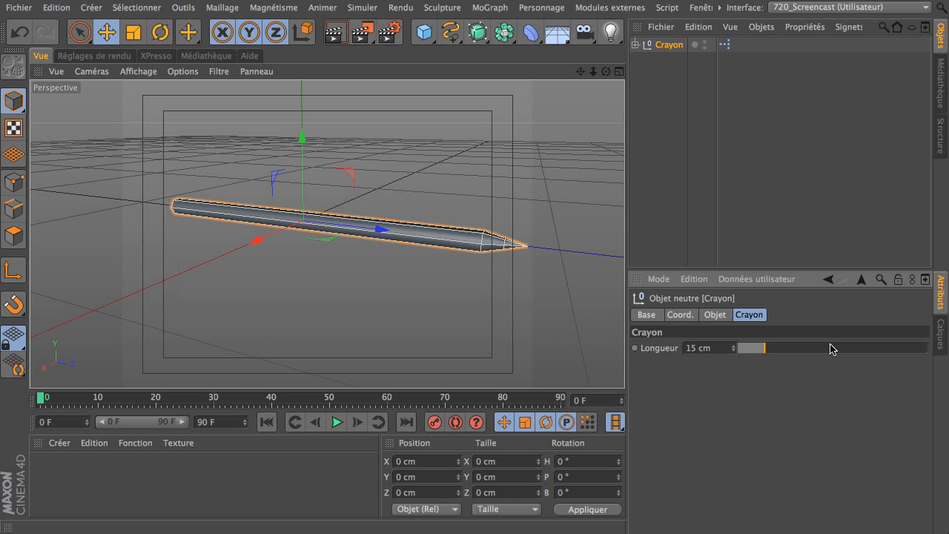
Reopen the Crayon's user data manager and rename the Longueur field, including its short name, as Longueur (hors pointe)
{"action": "left_click", "coordinate": [779, 280]}
{"action": "left_click", "coordinate": [781, 310]}
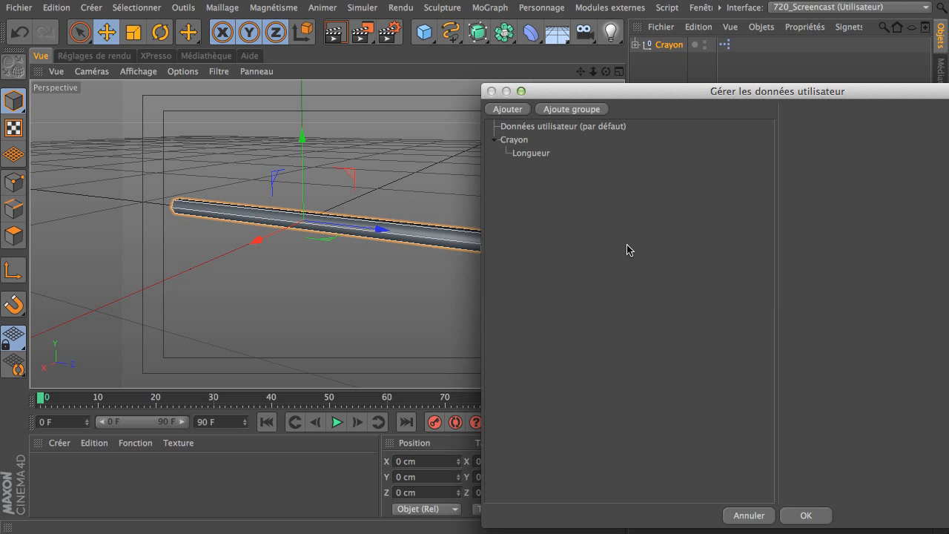
{"action": "left_click_drag", "start_coordinate": [605, 92], "coordinate": [429, 37]}
{"action": "left_click", "coordinate": [367, 99]}
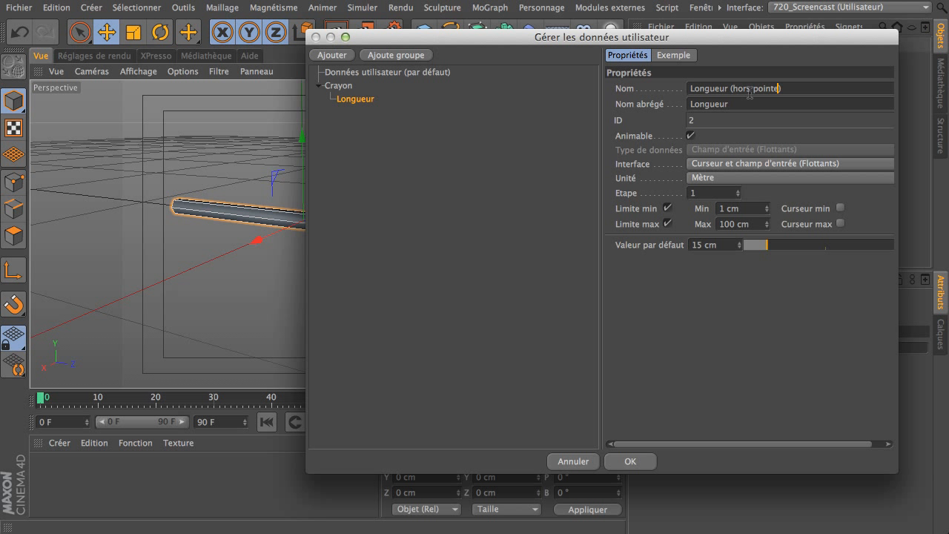
{"action": "key", "text": "Return"}
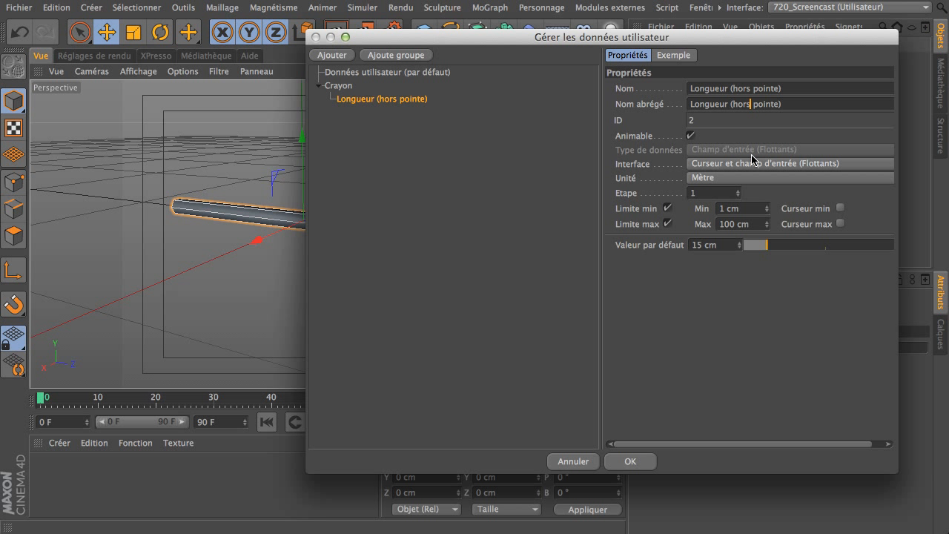
Add a second field named Longueur de la pointe to the Crayon data group, with Mètre as its unit
{"action": "left_click", "coordinate": [351, 87]}
{"action": "left_click", "coordinate": [345, 58]}
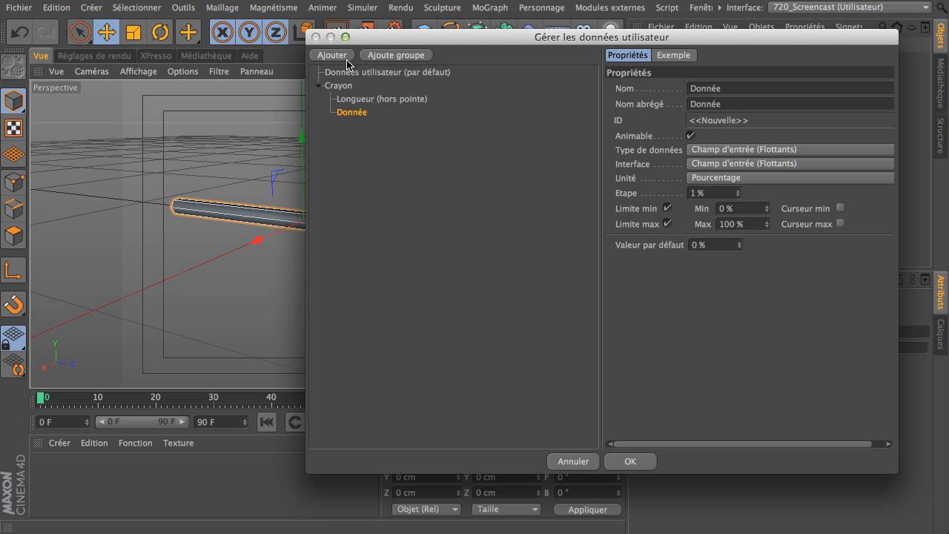
{"action": "left_click_drag", "start_coordinate": [741, 88], "coordinate": [665, 90]}
{"action": "type", "text": "Po"}
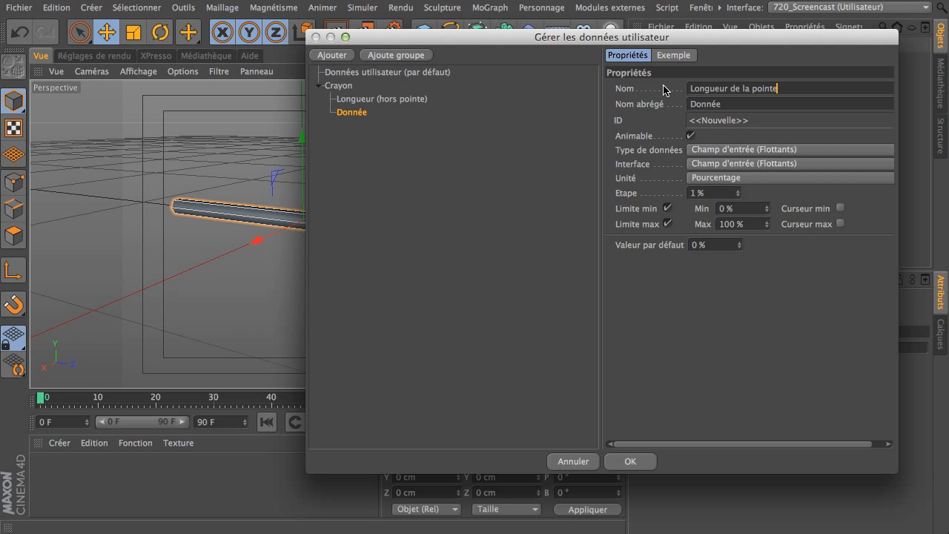
{"action": "key", "text": "Tab"}
{"action": "left_click", "coordinate": [742, 178]}
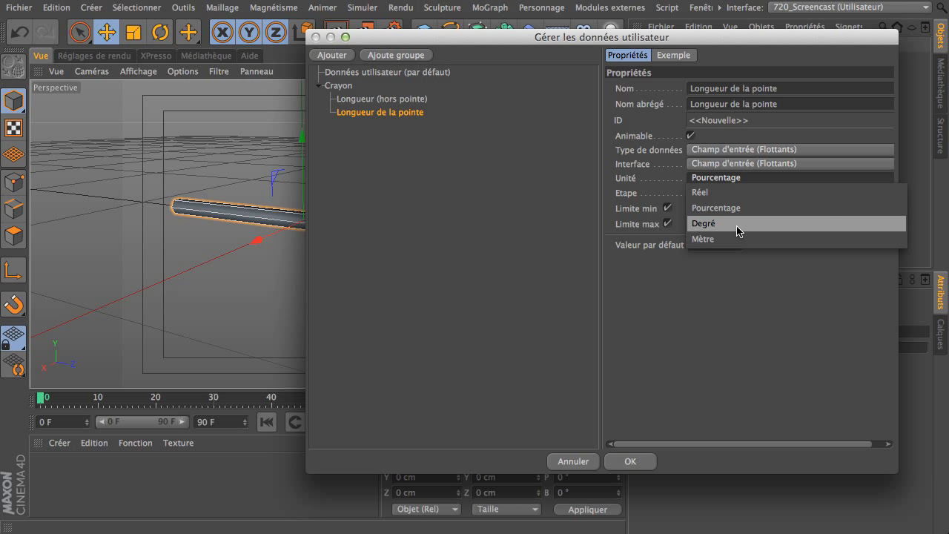
{"action": "left_click", "coordinate": [738, 238]}
Give the Longueur de la pointe field a minimum of 1 cm, a maximum of 20 cm and a default of 1.5 cm
{"action": "left_click", "coordinate": [750, 209]}
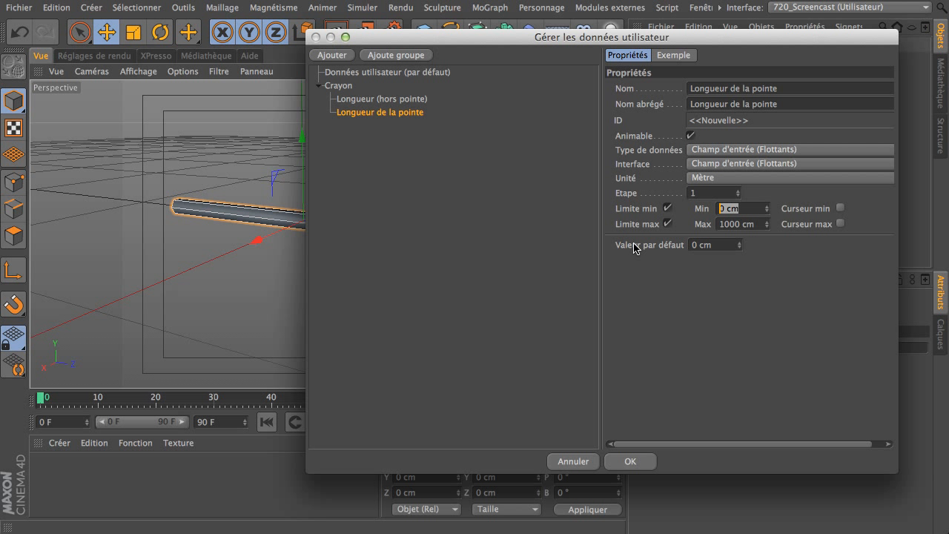
{"action": "type", "text": "1"}
{"action": "key", "text": "Return"}
{"action": "left_click_drag", "start_coordinate": [713, 246], "coordinate": [669, 245]}
{"action": "type", "text": "1,5"}
{"action": "key", "text": "Return"}
{"action": "left_click_drag", "start_coordinate": [756, 224], "coordinate": [714, 224]}
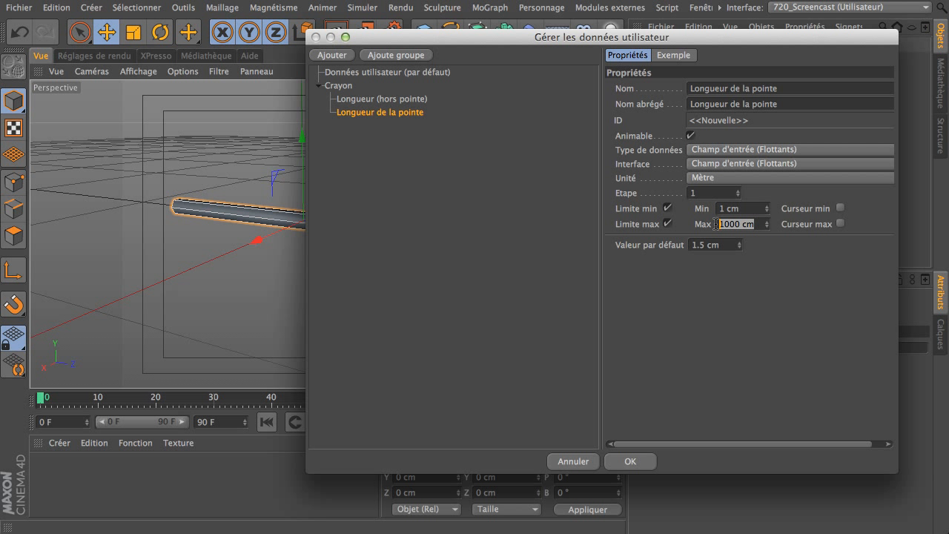
{"action": "type", "text": "20"}
{"action": "key", "text": "Return"}
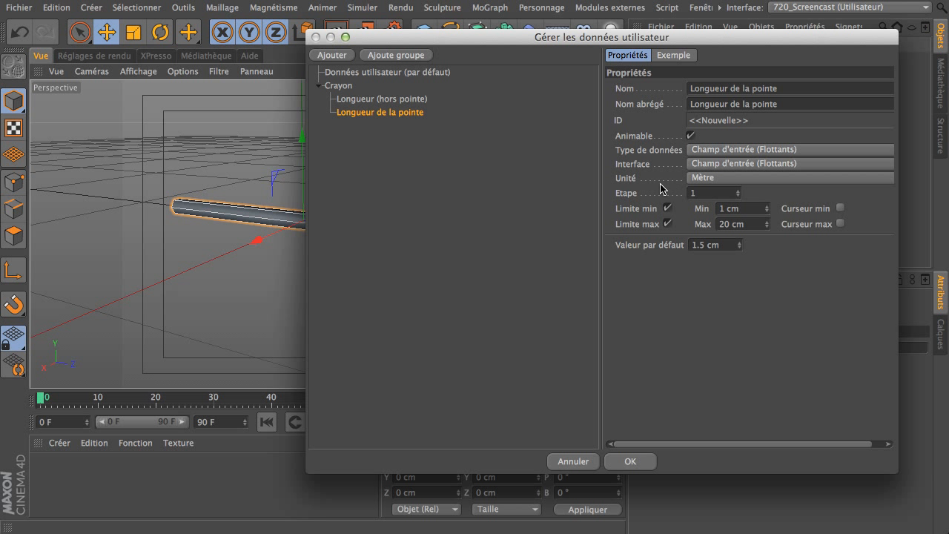
Set the Longueur de la pointe interface to Curseur et champ d'entrée (Flottants) with a 0.1 step, and accept the user data
{"action": "left_click", "coordinate": [773, 163]}
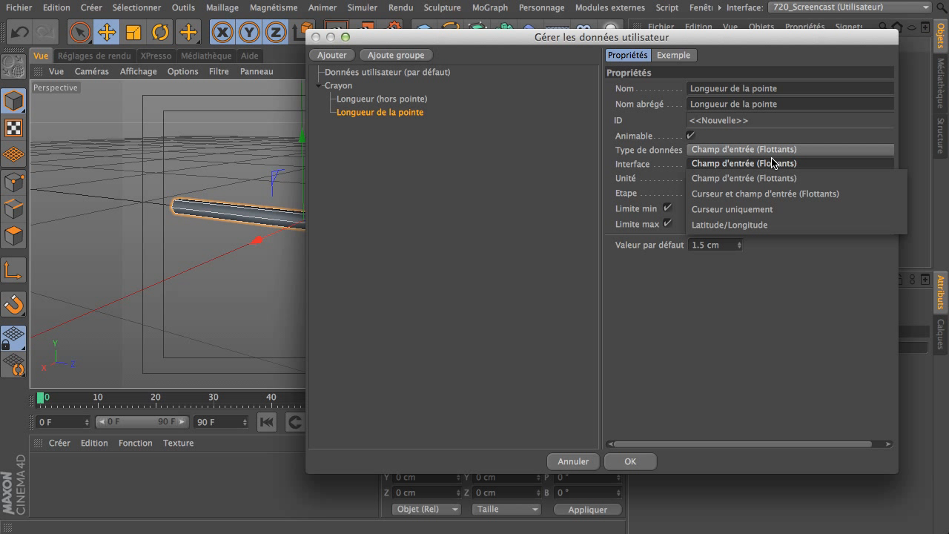
{"action": "left_click", "coordinate": [783, 194]}
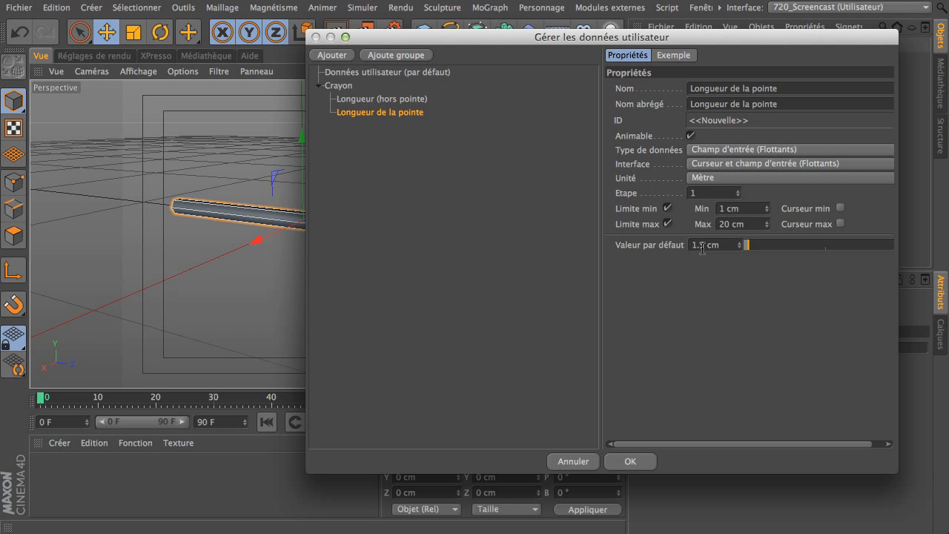
{"action": "left_click", "coordinate": [710, 193]}
{"action": "left_click", "coordinate": [813, 339]}
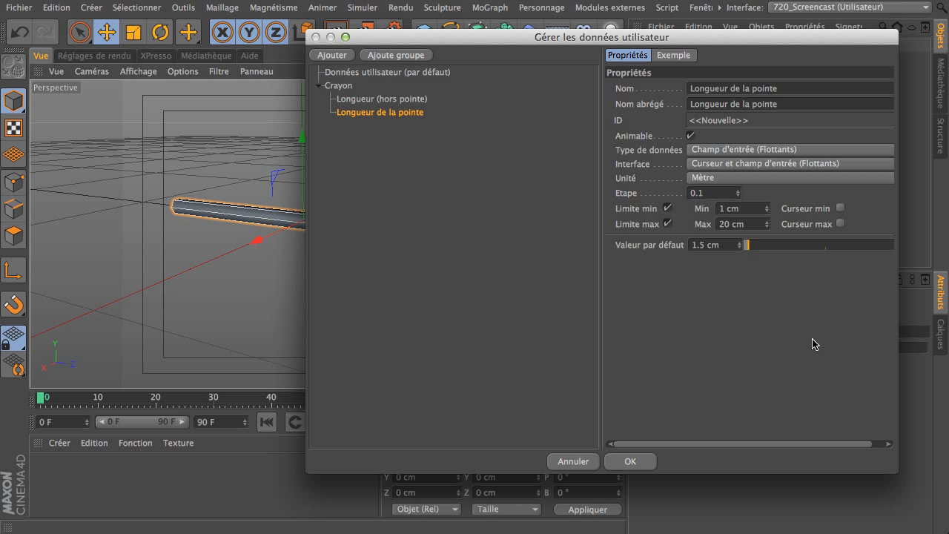
{"action": "left_click", "coordinate": [631, 461]}
Try out the Longueur de la pointe slider on the Crayon, and set its value back to 1.5 cm
{"action": "left_click_drag", "start_coordinate": [800, 365], "coordinate": [819, 364]}
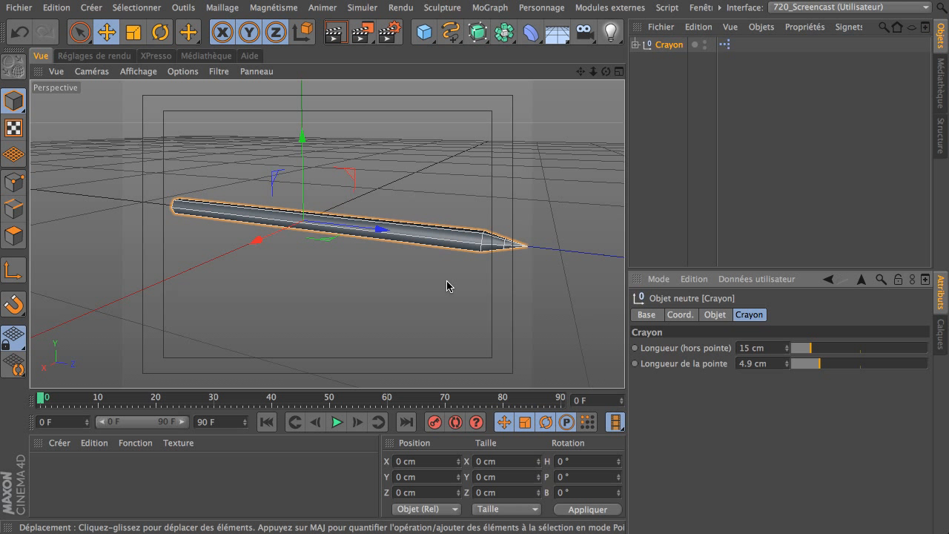
{"action": "left_click", "coordinate": [772, 364]}
{"action": "type", "text": "1.5"}
{"action": "key", "text": "Return"}
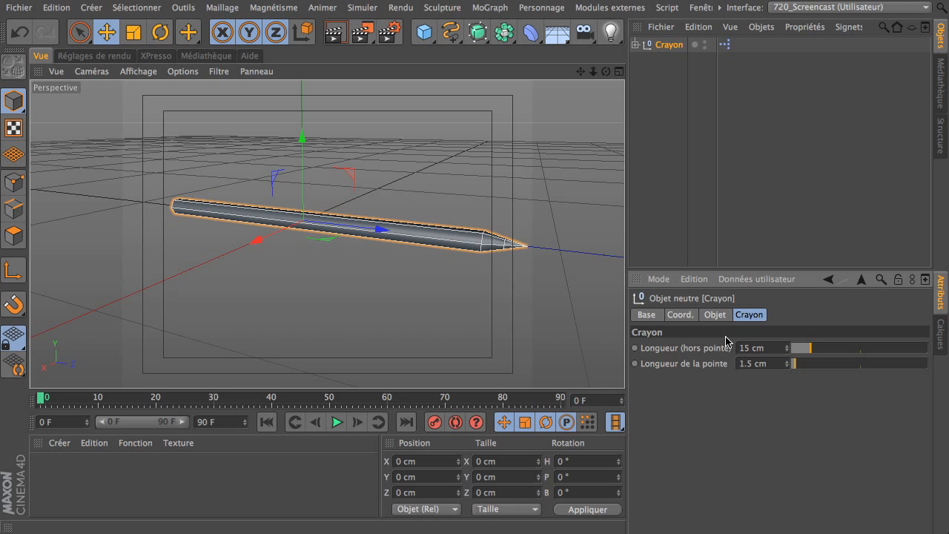
Add a field named Nombre de côtés to the Crayon user data group, with Réel as its unit
{"action": "left_click", "coordinate": [757, 279]}
{"action": "left_click", "coordinate": [780, 310]}
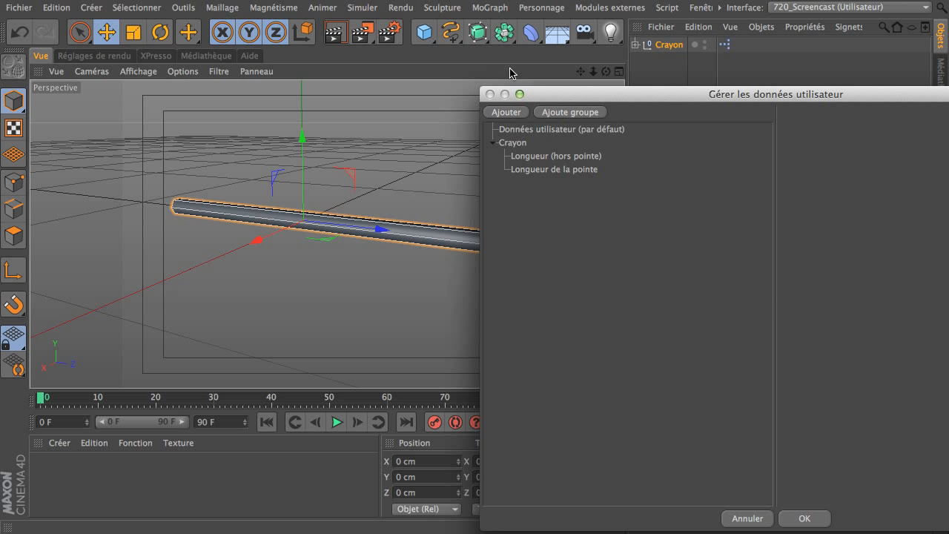
{"action": "left_click_drag", "start_coordinate": [564, 94], "coordinate": [337, 40]}
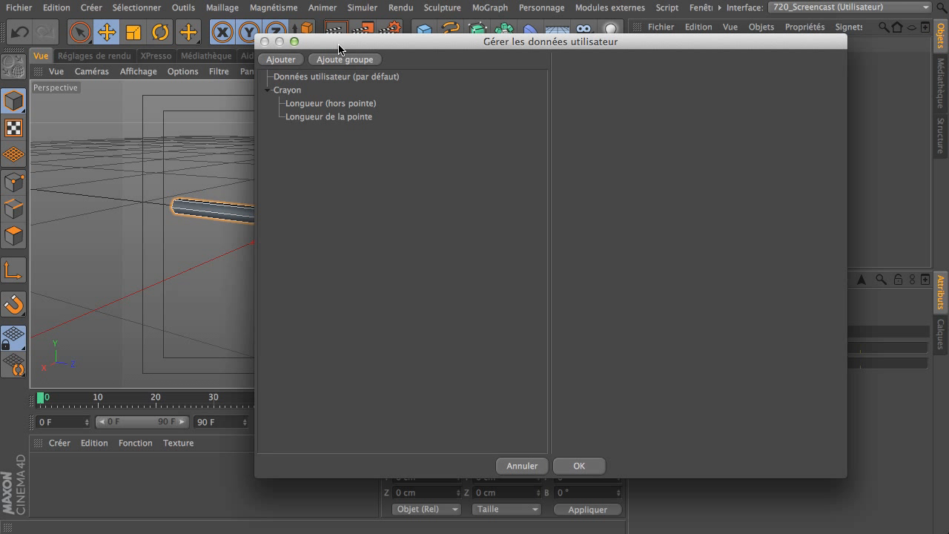
{"action": "left_click", "coordinate": [296, 91]}
{"action": "left_click", "coordinate": [285, 62]}
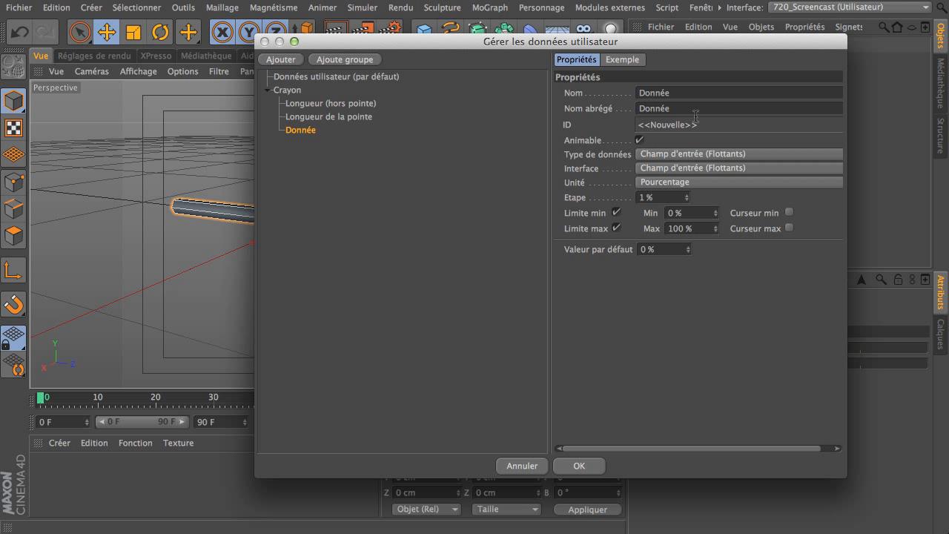
{"action": "left_click", "coordinate": [694, 93]}
{"action": "type", "text": "Nombre de côtés"}
{"action": "key", "text": "Tab"}
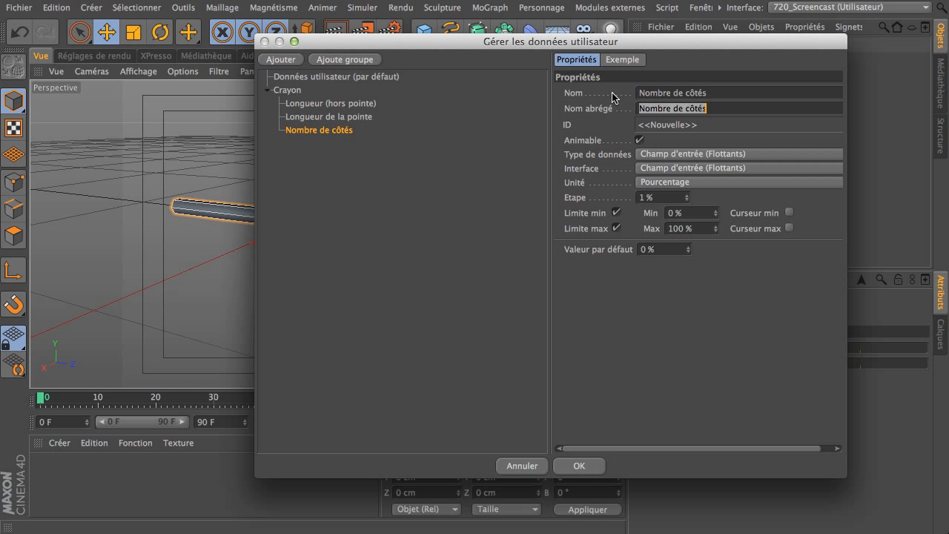
{"action": "left_click", "coordinate": [736, 184]}
{"action": "left_click", "coordinate": [729, 198]}
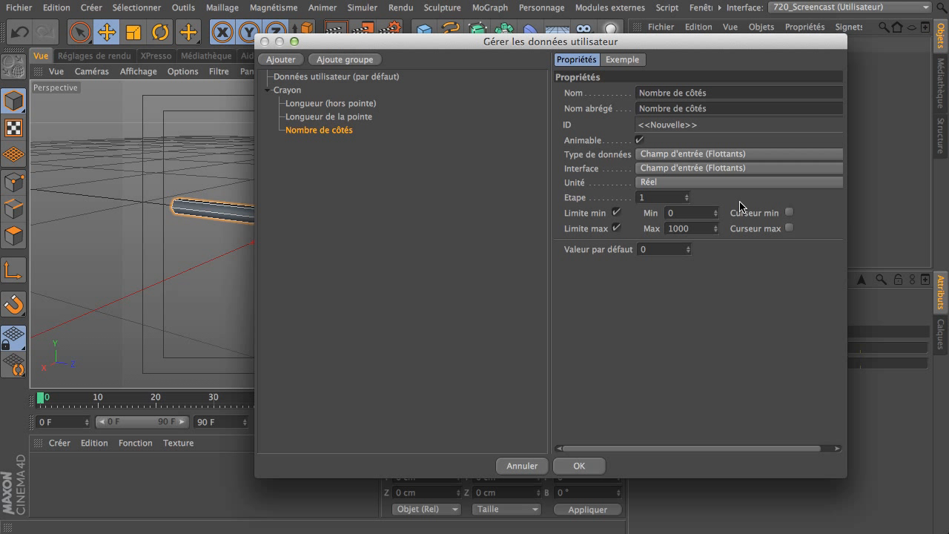
Limit the Nombre de côtés field with a minimum and a maximum, give it a value of 3, and accept the user data
{"action": "left_click", "coordinate": [684, 213]}
{"action": "key", "text": "Return"}
{"action": "double_click", "coordinate": [697, 226]}
{"action": "type", "text": "1"}
{"action": "left_click", "coordinate": [579, 466]}
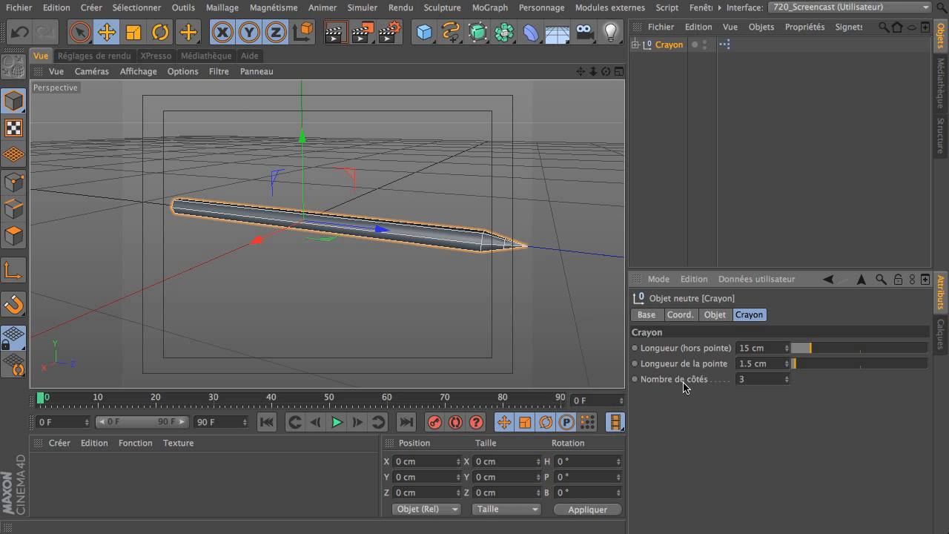
{"action": "left_click", "coordinate": [749, 280]}
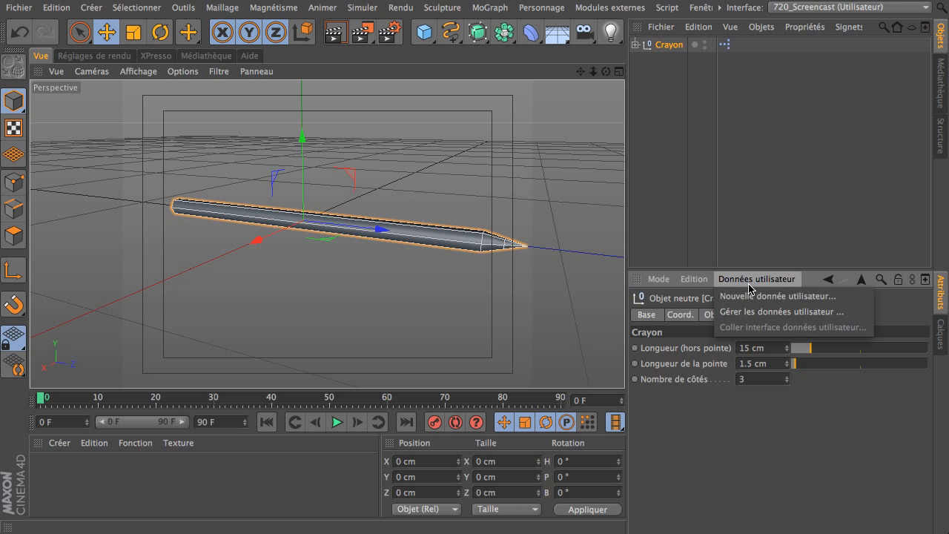
{"action": "left_click", "coordinate": [751, 310]}
{"action": "left_click_drag", "start_coordinate": [540, 96], "coordinate": [311, 47]}
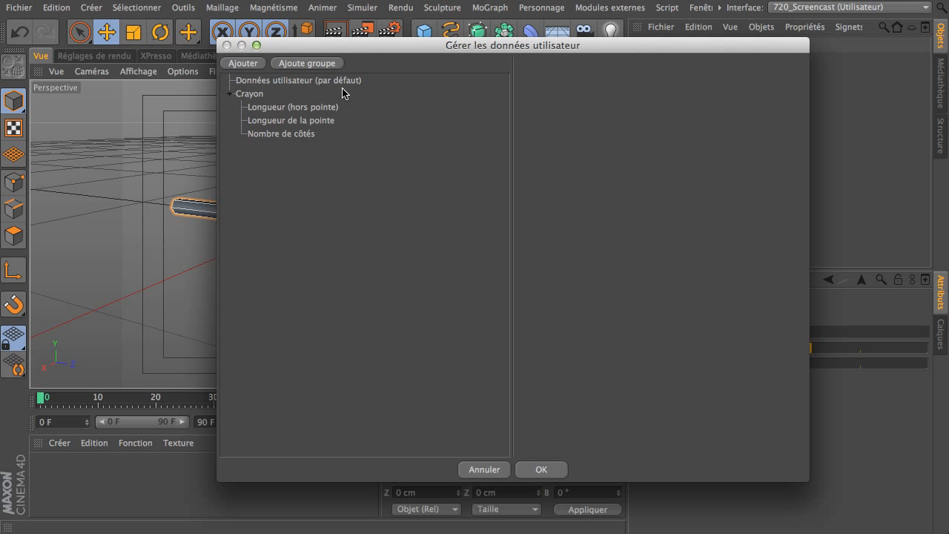
{"action": "mouse_move", "coordinate": [355, 51]}
{"action": "left_mouse_down"}
{"action": "mouse_move", "coordinate": [399, 61]}
{"action": "mouse_move", "coordinate": [337, 50]}
{"action": "left_mouse_up"}
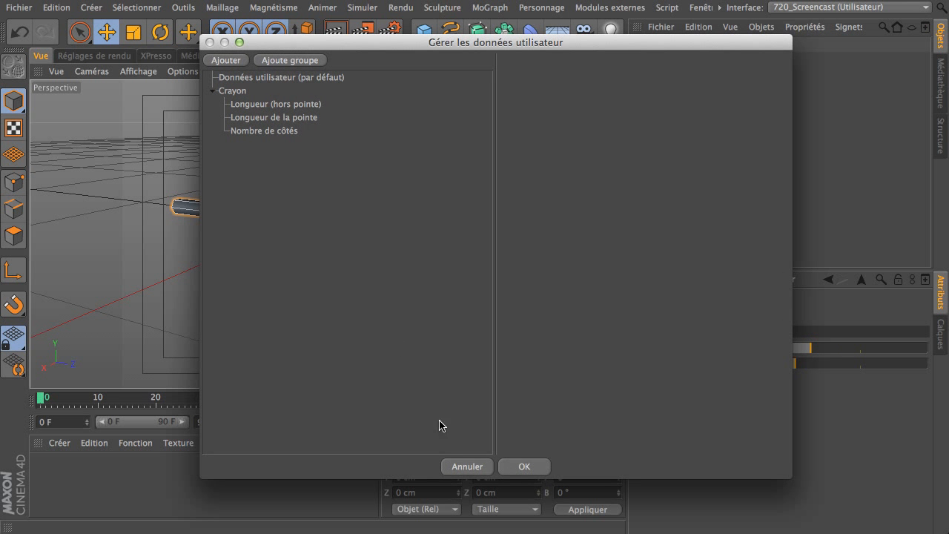
{"action": "left_click", "coordinate": [470, 474]}
Check the Crayon user data fields in the other open project, and return to the working project
{"action": "key", "text": "v"}
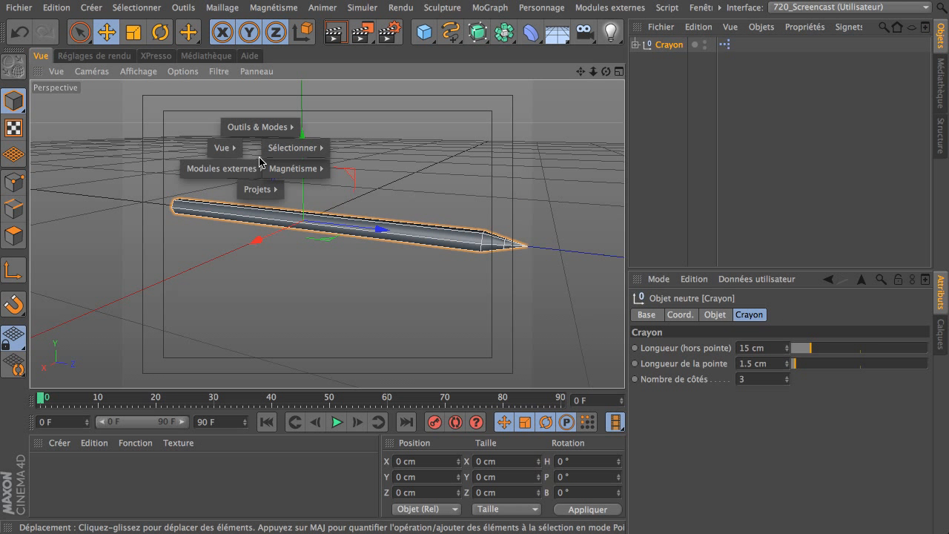
{"action": "mouse_move", "coordinate": [260, 185]}
{"action": "left_click", "coordinate": [261, 222]}
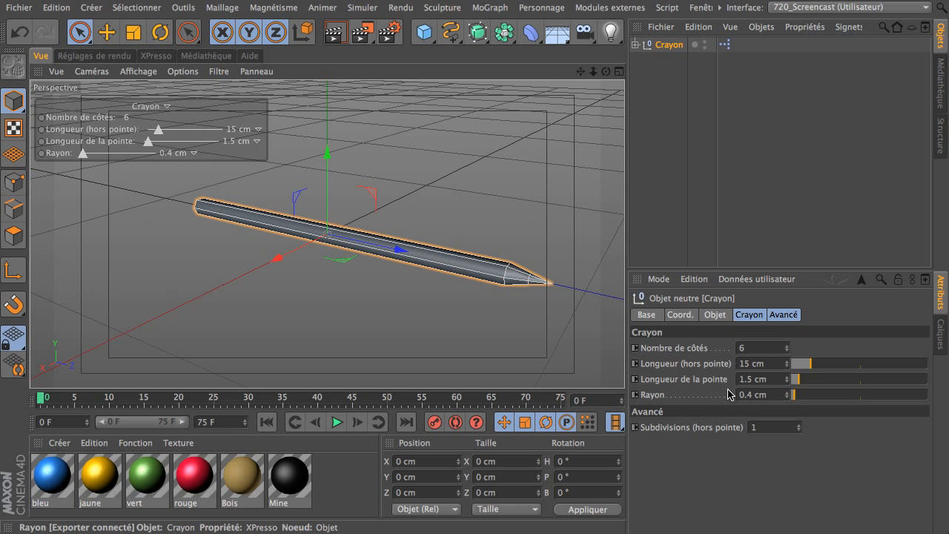
{"action": "key", "text": "v"}
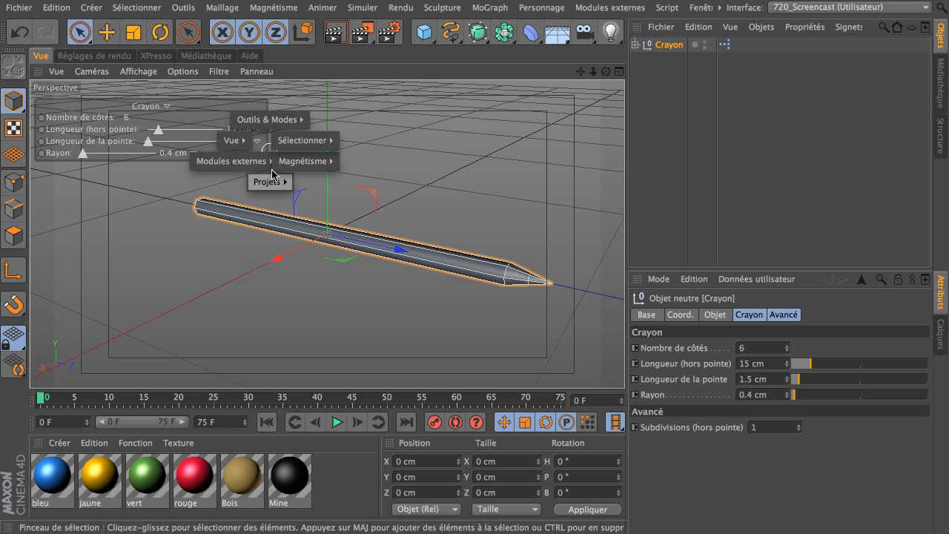
{"action": "left_click", "coordinate": [272, 198]}
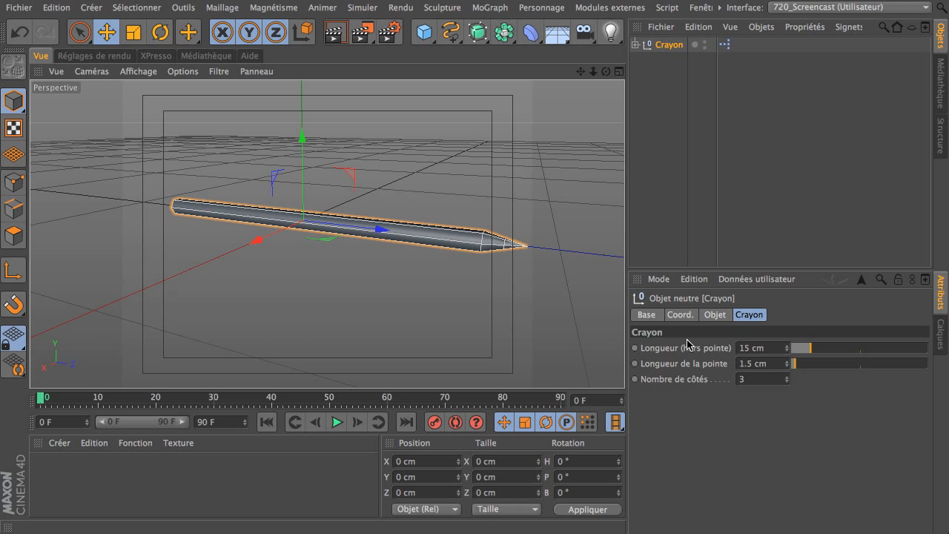
Add a field named Rayon to the Crayon data group, with Mètre as its unit
{"action": "left_click", "coordinate": [749, 280]}
{"action": "left_click", "coordinate": [745, 308]}
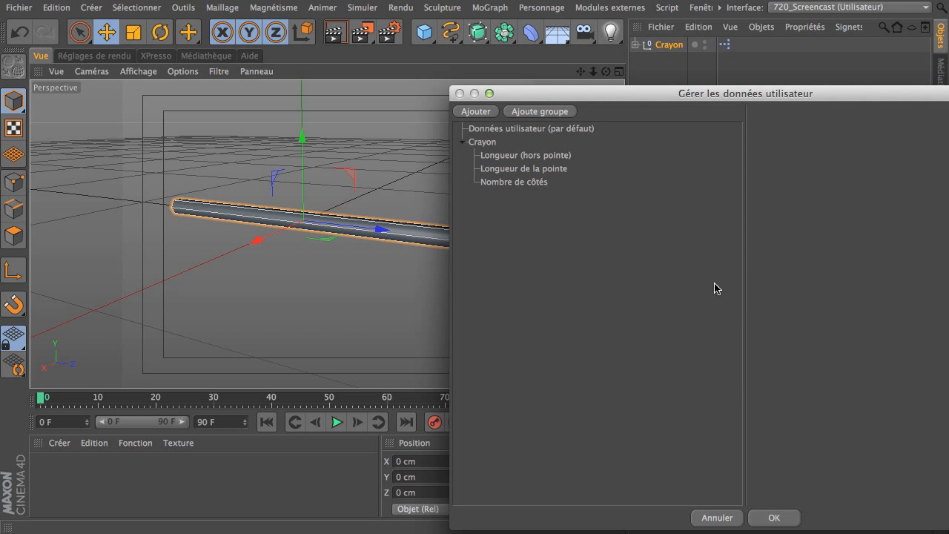
{"action": "left_click_drag", "start_coordinate": [519, 94], "coordinate": [357, 62]}
{"action": "left_click", "coordinate": [373, 119]}
{"action": "left_click", "coordinate": [269, 73]}
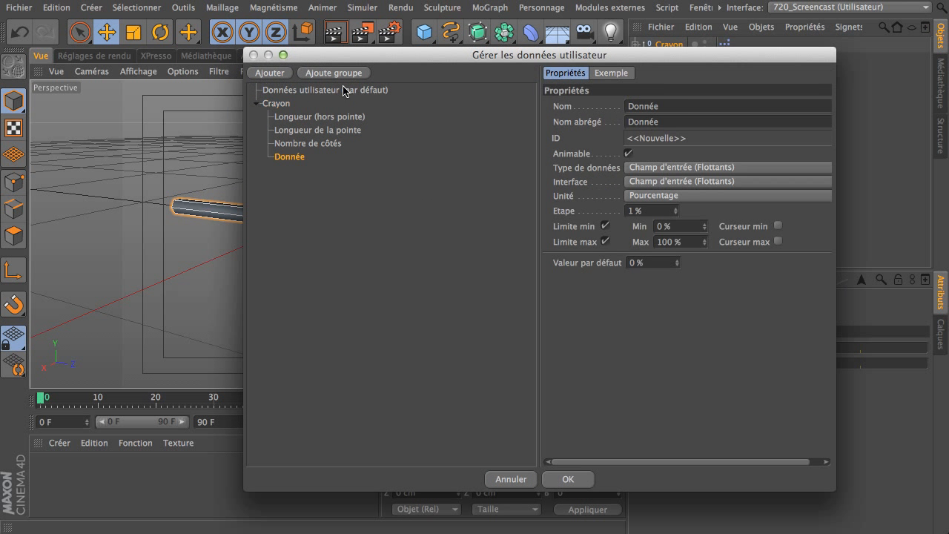
{"action": "double_click", "coordinate": [718, 105]}
{"action": "type", "text": "F"}
{"action": "type", "text": "ayon"}
{"action": "key", "text": "Tab"}
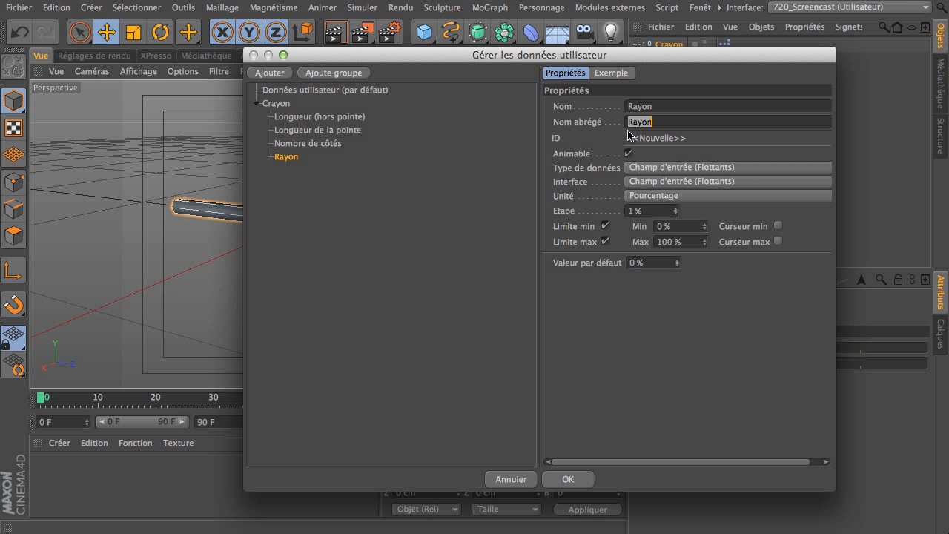
{"action": "left_click", "coordinate": [655, 196]}
{"action": "left_click", "coordinate": [651, 253]}
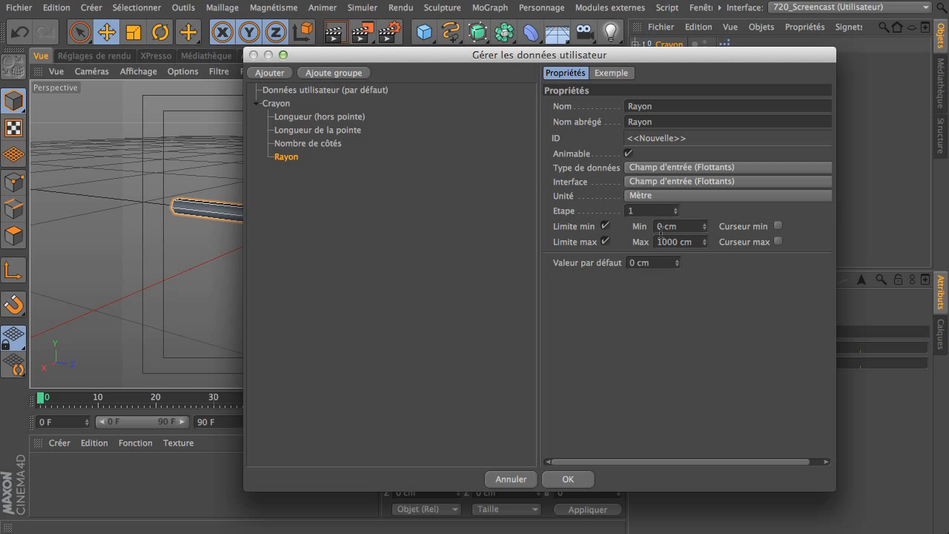
Give the Rayon field a 0.1 step, a 0.1 cm minimum, a 0.4 cm default and a lower maximum, and accept the user data
{"action": "double_click", "coordinate": [663, 214]}
{"action": "double_click", "coordinate": [679, 227]}
{"action": "type", "text": "0,1"}
{"action": "key", "text": "Return"}
{"action": "double_click", "coordinate": [642, 262]}
{"action": "type", "text": "0"}
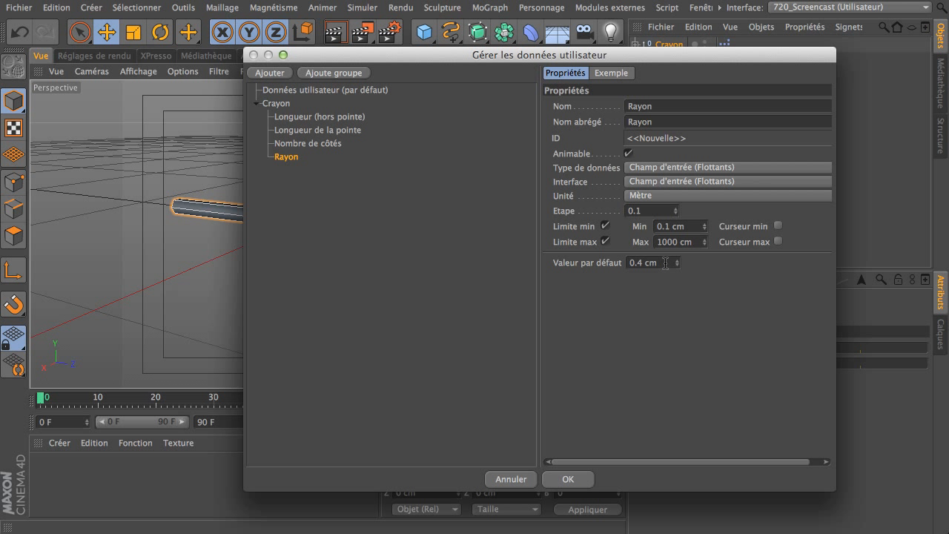
{"action": "double_click", "coordinate": [694, 242]}
{"action": "type", "text": "1"}
{"action": "left_click_drag", "start_coordinate": [578, 58], "coordinate": [549, 47]}
{"action": "left_click", "coordinate": [527, 468]}
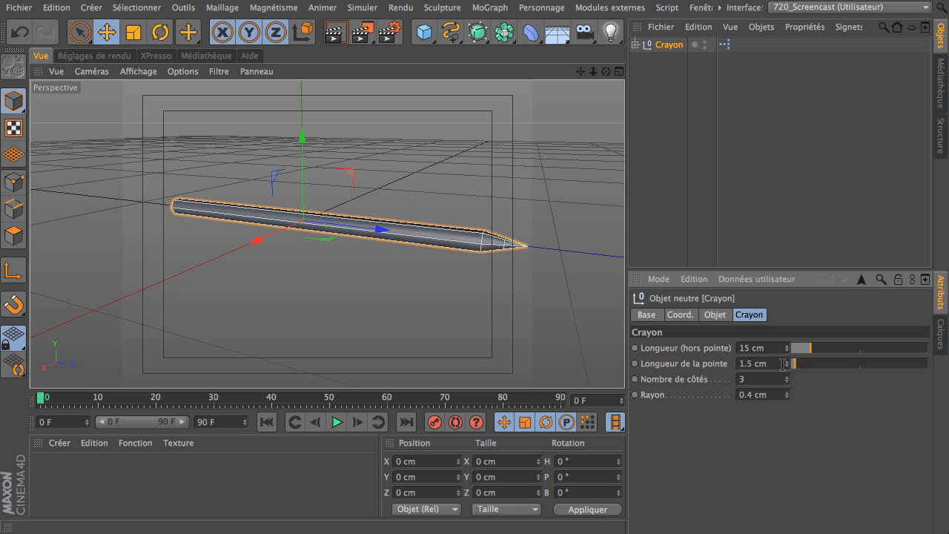
Add a second user data group named Avancé, placed outside the Crayon group
{"action": "left_click", "coordinate": [772, 280]}
{"action": "left_click", "coordinate": [786, 314]}
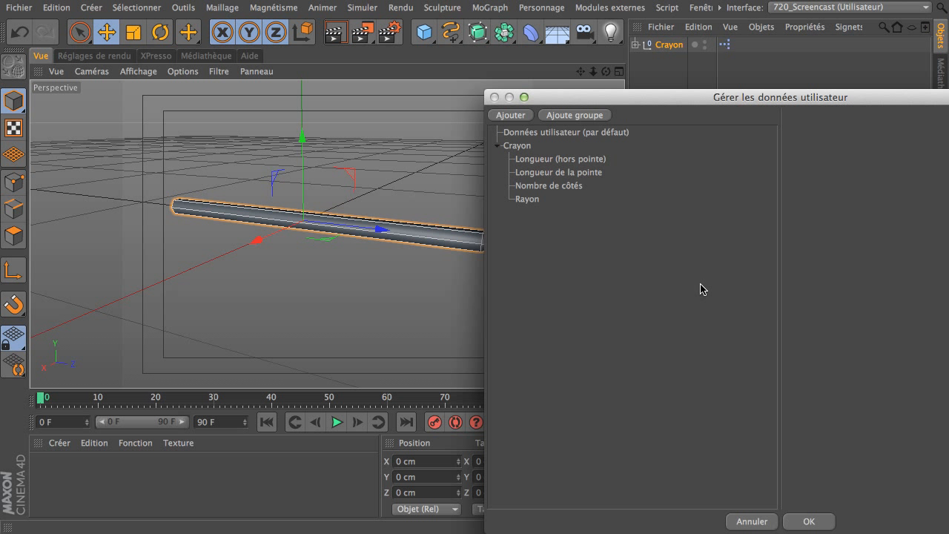
{"action": "left_click", "coordinate": [561, 117]}
{"action": "left_click_drag", "start_coordinate": [546, 147], "coordinate": [540, 252]}
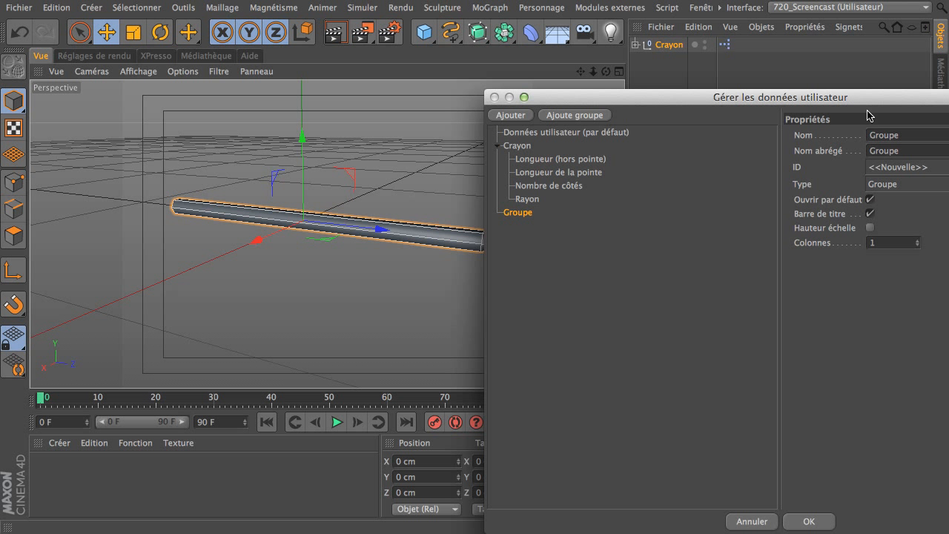
{"action": "left_click_drag", "start_coordinate": [880, 95], "coordinate": [531, 30]}
{"action": "double_click", "coordinate": [536, 69]}
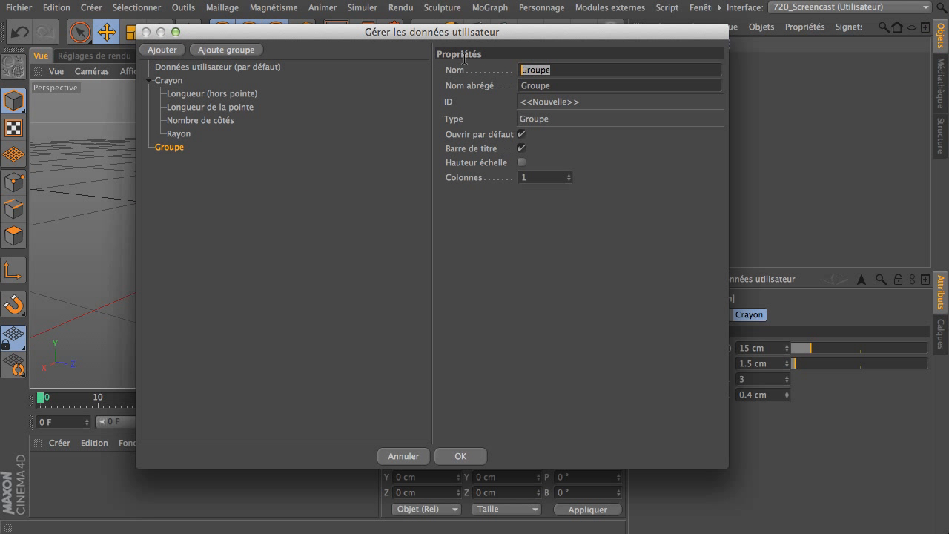
{"action": "type", "text": "Avancé"}
{"action": "key", "text": "Tab"}
{"action": "key", "text": "Tab"}
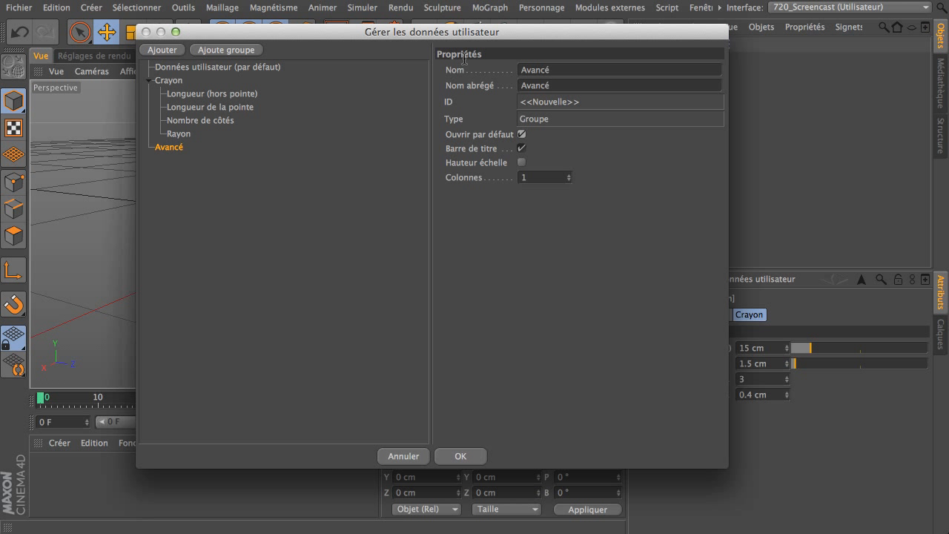
{"action": "left_click", "coordinate": [202, 168]}
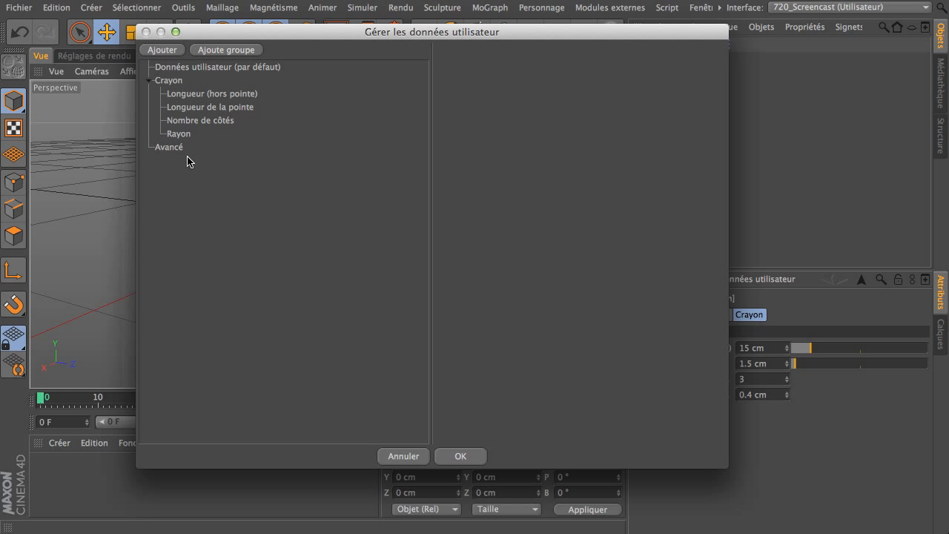
Add a field named Subdivisions (sans la pointe) to the Avancé group, with Réel as its unit
{"action": "left_click", "coordinate": [176, 147]}
{"action": "left_click", "coordinate": [162, 51]}
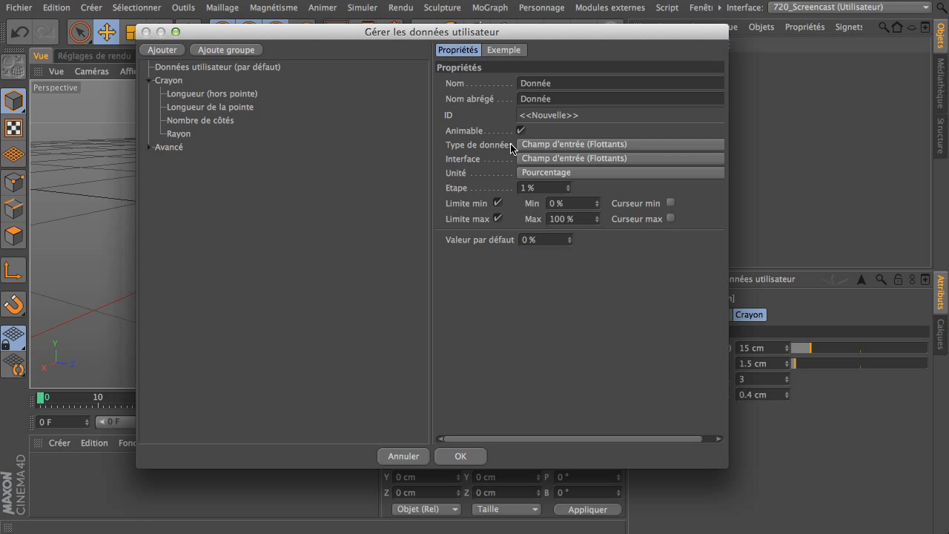
{"action": "left_click_drag", "start_coordinate": [554, 84], "coordinate": [490, 83]}
{"action": "type", "text": "Su"}
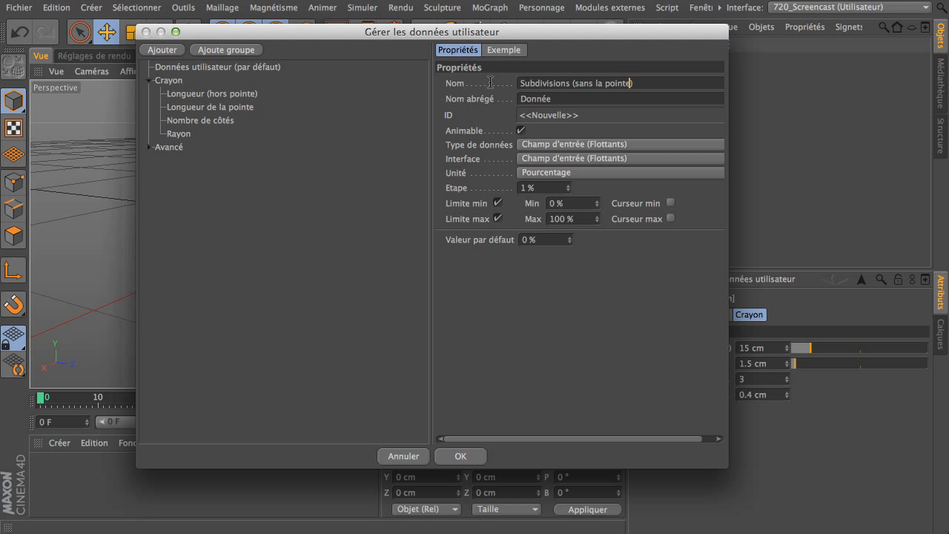
{"action": "type", "text": "bdivisions (sans la pointe)"}
{"action": "key", "text": "Tab"}
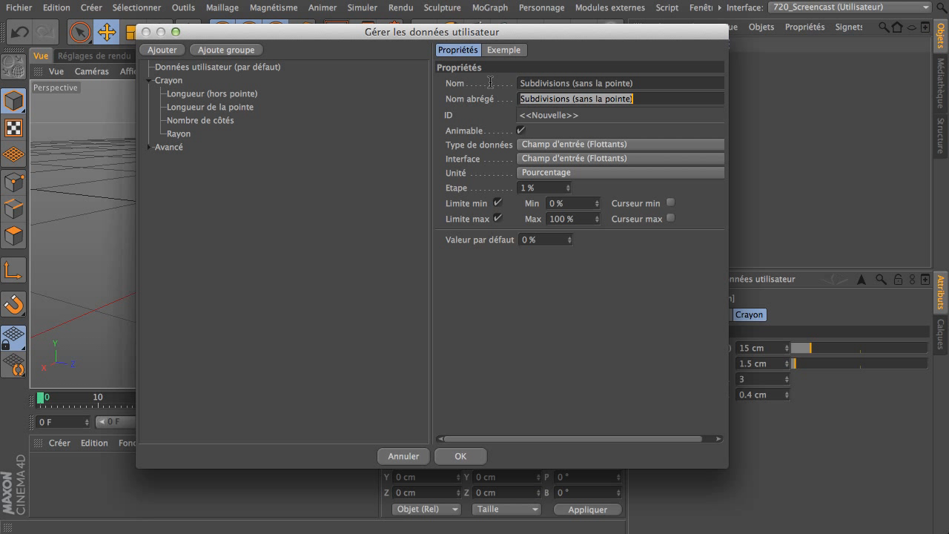
{"action": "left_click", "coordinate": [535, 178]}
{"action": "left_click", "coordinate": [542, 185]}
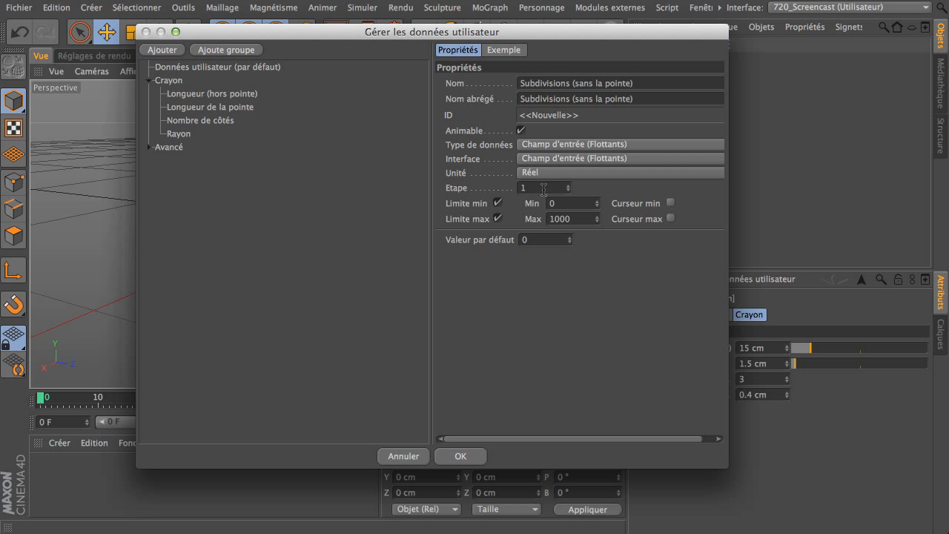
Give the Subdivisions field a minimum of 1, a maximum of 100 and a default of 1, accept, and show Avancé together with Crayon
{"action": "left_click", "coordinate": [497, 204]}
{"action": "left_click", "coordinate": [551, 204]}
{"action": "left_click", "coordinate": [584, 219]}
{"action": "type", "text": "1"}
{"action": "mouse_move", "coordinate": [546, 39]}
{"action": "left_mouse_down"}
{"action": "mouse_move", "coordinate": [550, 47]}
{"action": "mouse_move", "coordinate": [543, 41]}
{"action": "left_mouse_up"}
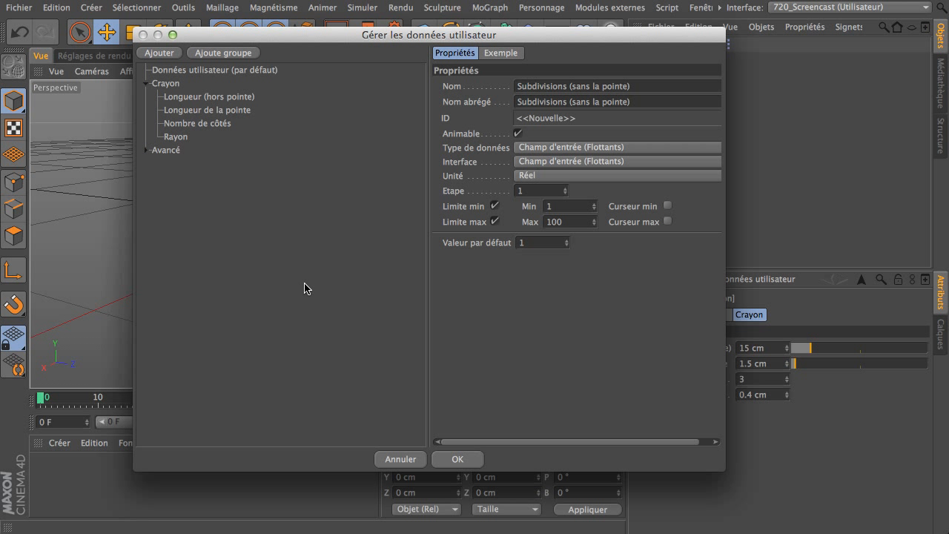
{"action": "left_click", "coordinate": [454, 460]}
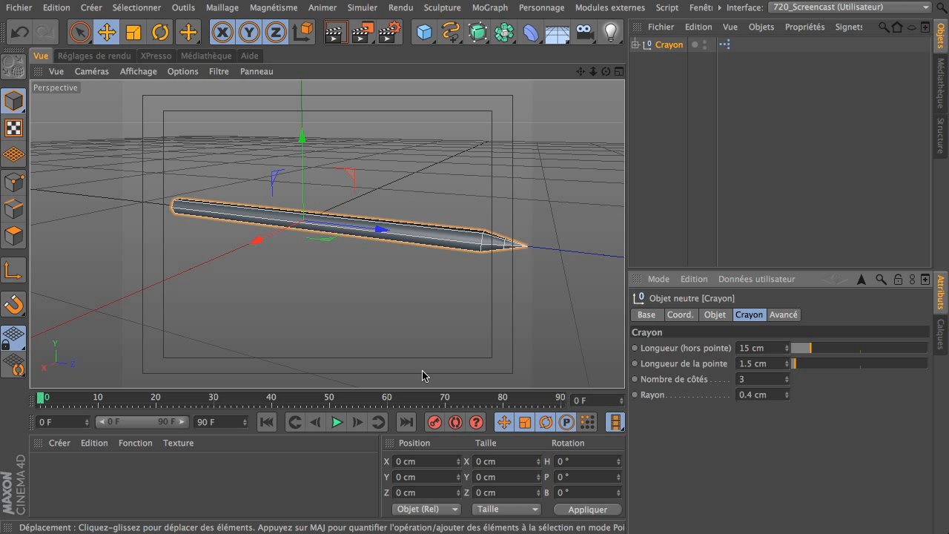
{"action": "left_click", "coordinate": [786, 317], "text": "shift"}
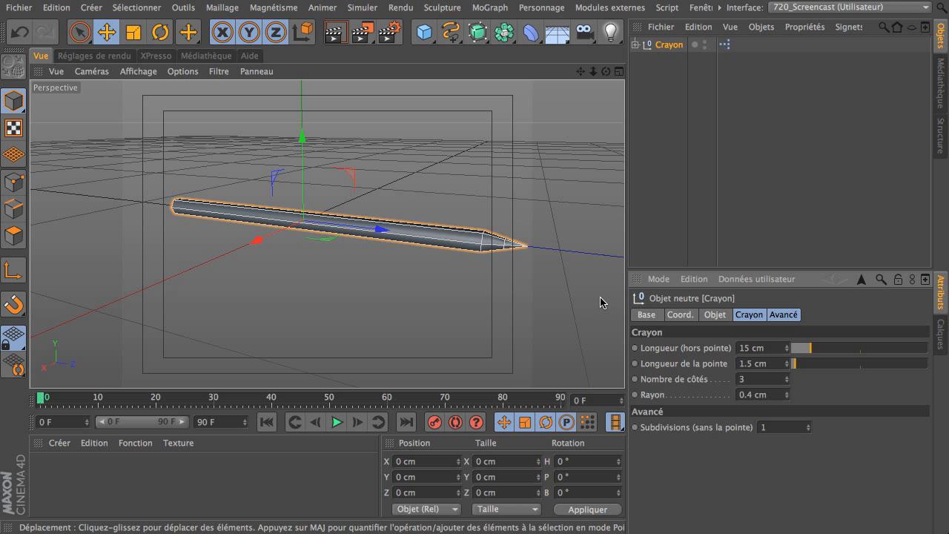
In the XPresso graph, add Longueur (hors pointe) and Longueur de la pointe output ports to the Crayon node
{"action": "left_click", "coordinate": [146, 56]}
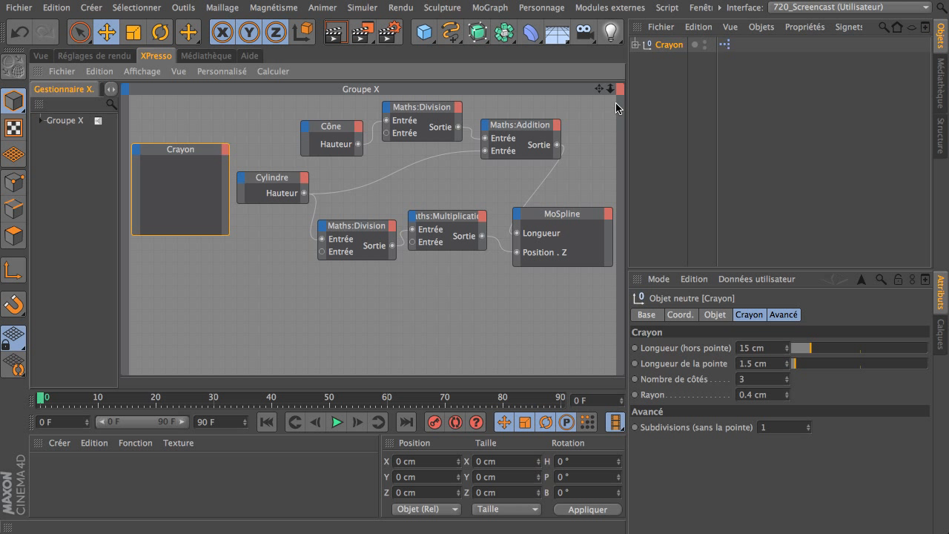
{"action": "mouse_move", "coordinate": [605, 89]}
{"action": "left_mouse_down"}
{"action": "mouse_move", "coordinate": [557, 99]}
{"action": "mouse_move", "coordinate": [623, 92]}
{"action": "left_mouse_up"}
{"action": "left_click_drag", "start_coordinate": [252, 172], "coordinate": [177, 157]}
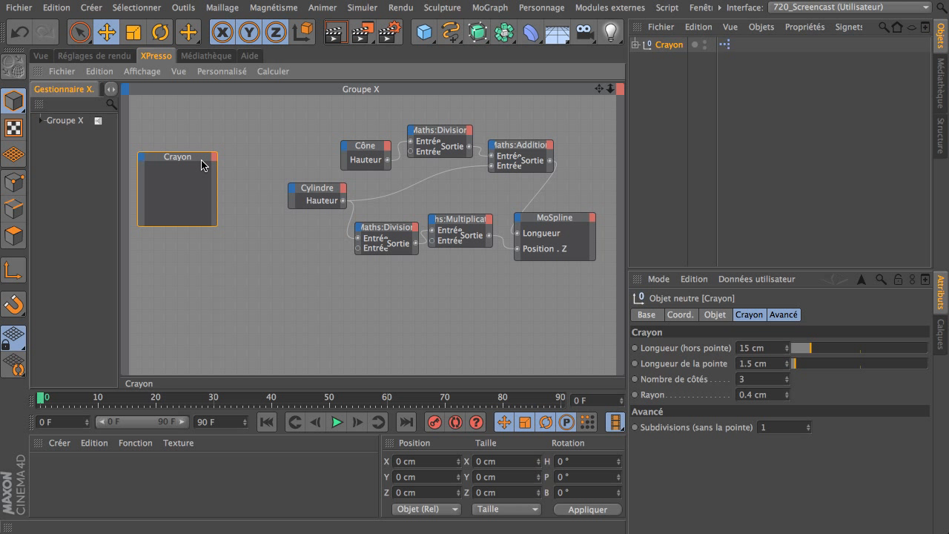
{"action": "left_click", "coordinate": [215, 156]}
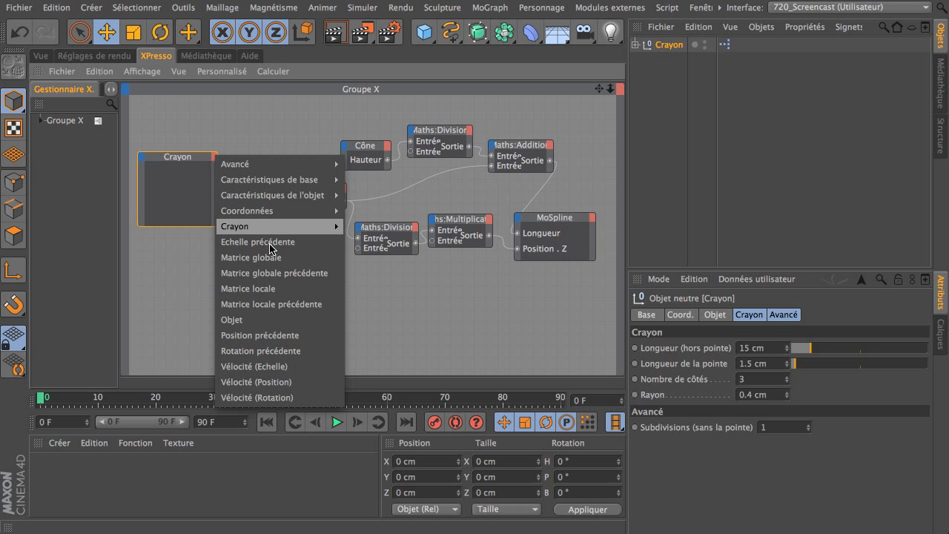
{"action": "mouse_move", "coordinate": [274, 228]}
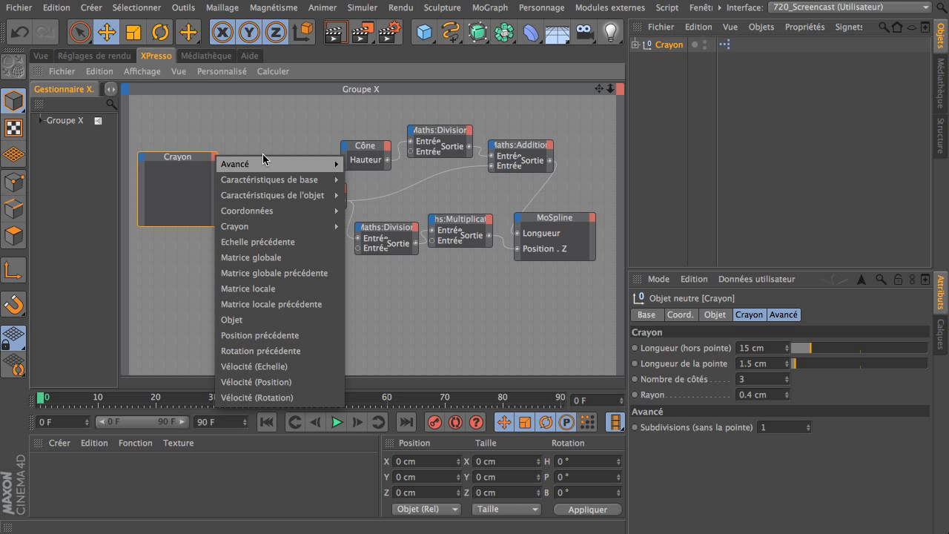
{"action": "left_click", "coordinate": [348, 226]}
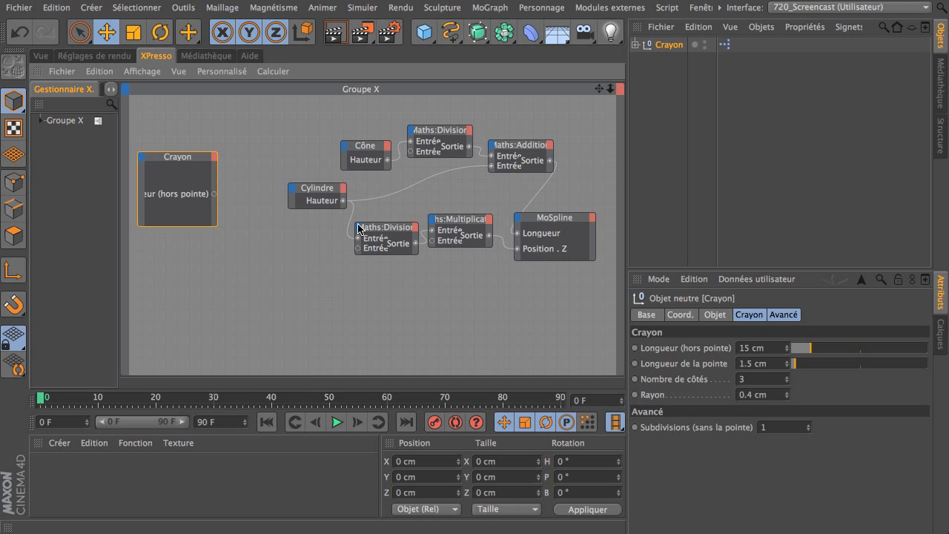
{"action": "left_click", "coordinate": [214, 165]}
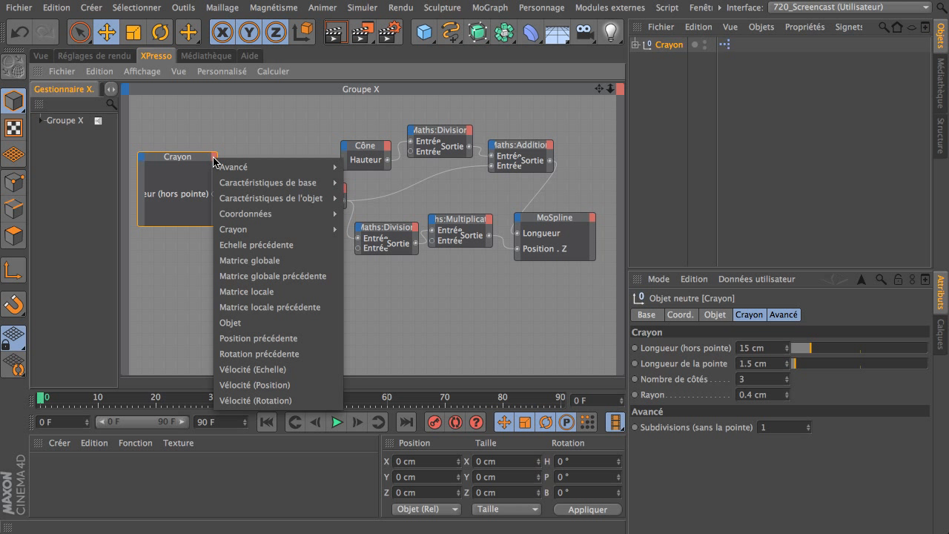
{"action": "mouse_move", "coordinate": [238, 229]}
{"action": "left_click", "coordinate": [383, 243]}
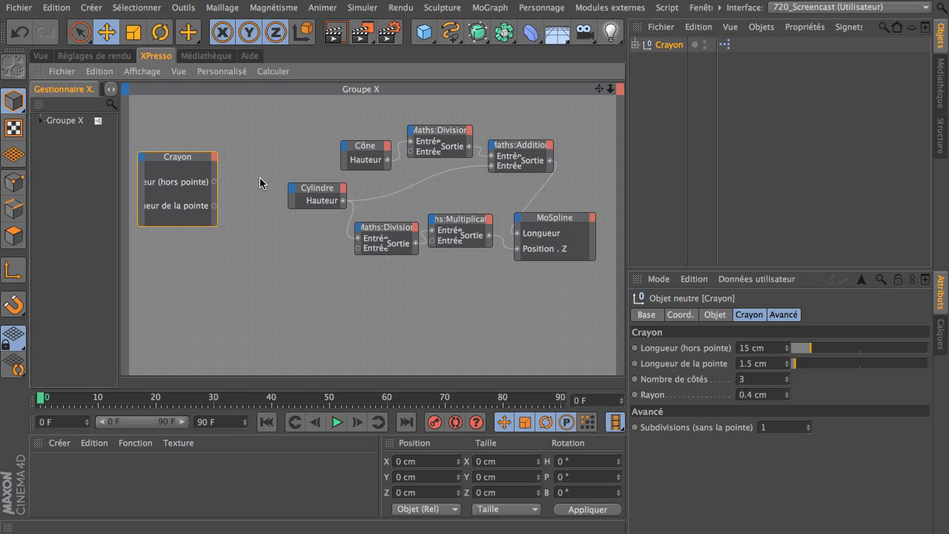
Add Nombre de côtés and Rayon output ports to the Crayon node
{"action": "left_click", "coordinate": [214, 157]}
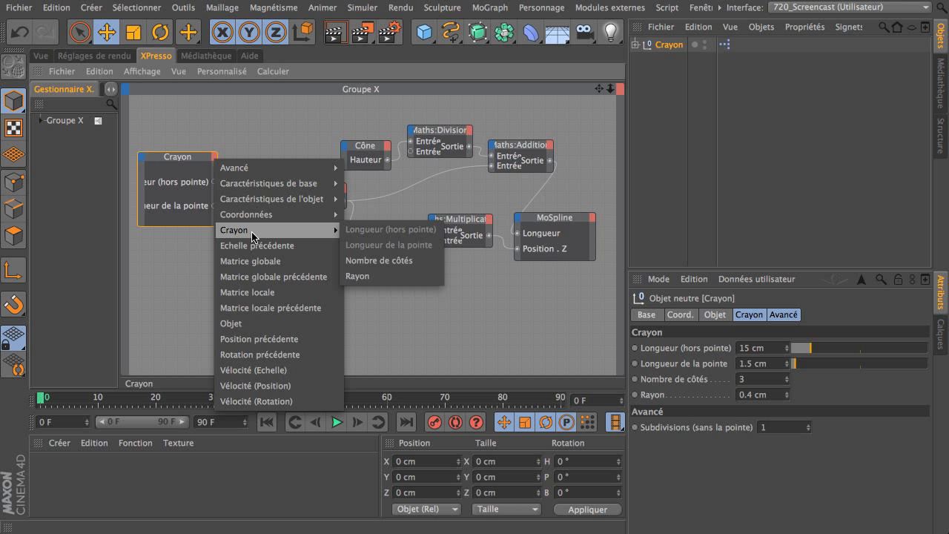
{"action": "left_click", "coordinate": [400, 260]}
{"action": "left_click", "coordinate": [214, 158]}
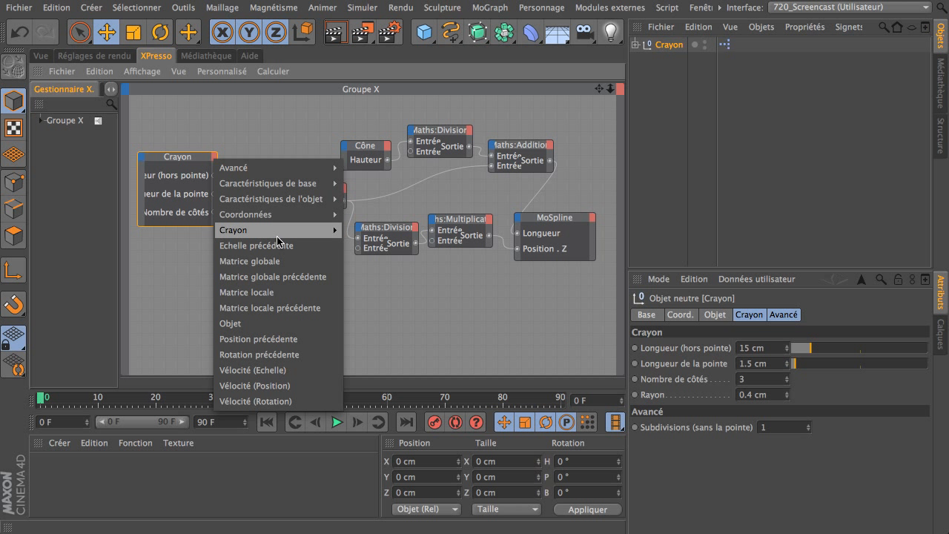
{"action": "mouse_move", "coordinate": [327, 230]}
{"action": "left_click", "coordinate": [361, 275]}
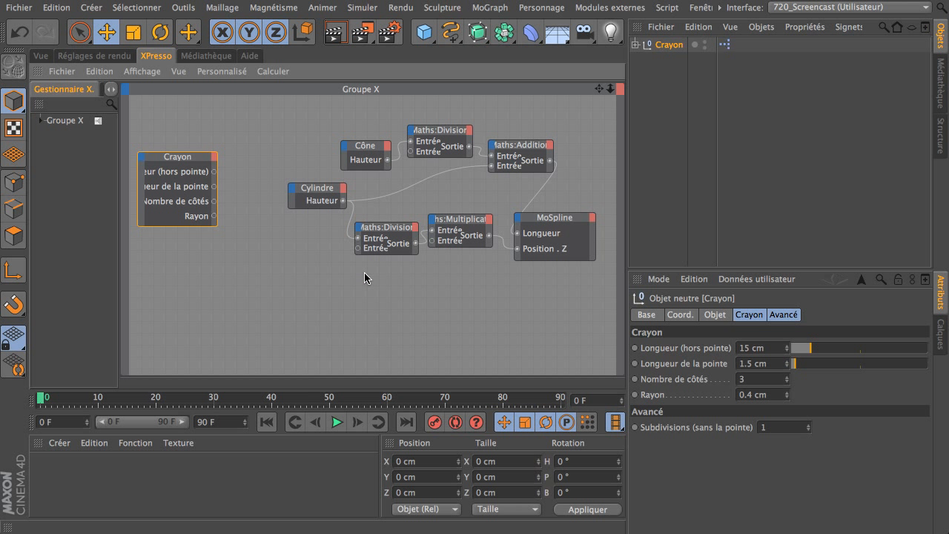
Add the Subdivisions (sans la pointe) output port to the Crayon node, then enlarge the node and move it away from Cylindre
{"action": "left_click", "coordinate": [214, 158]}
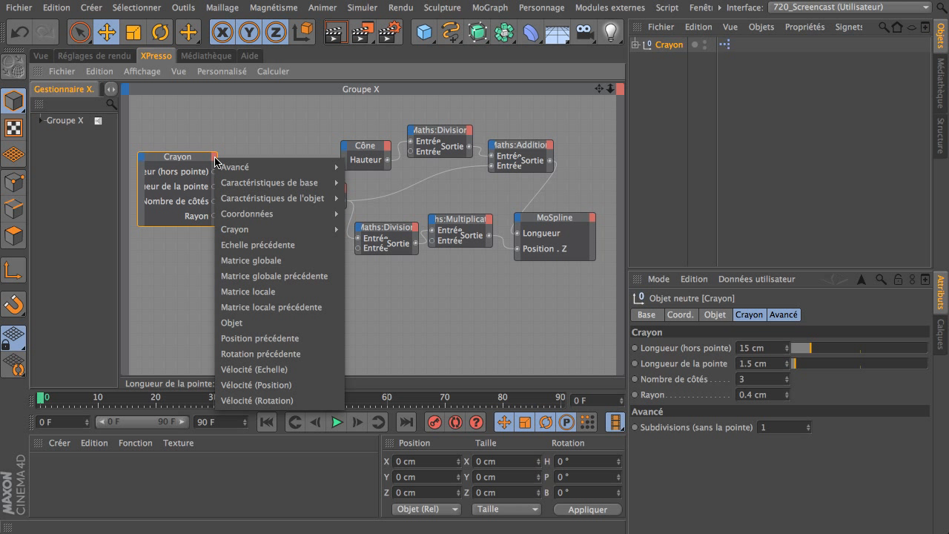
{"action": "mouse_move", "coordinate": [245, 167]}
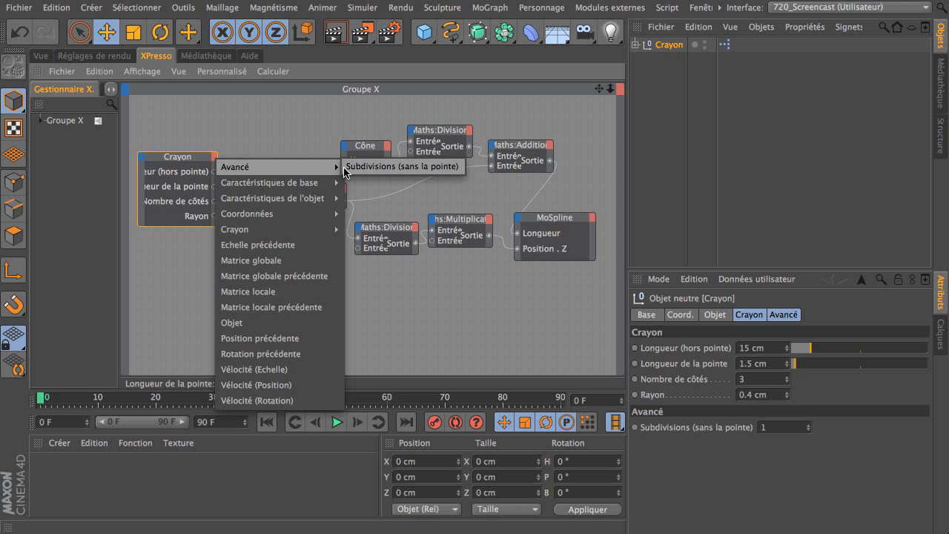
{"action": "left_click", "coordinate": [361, 169]}
{"action": "left_click_drag", "start_coordinate": [204, 226], "coordinate": [269, 210]}
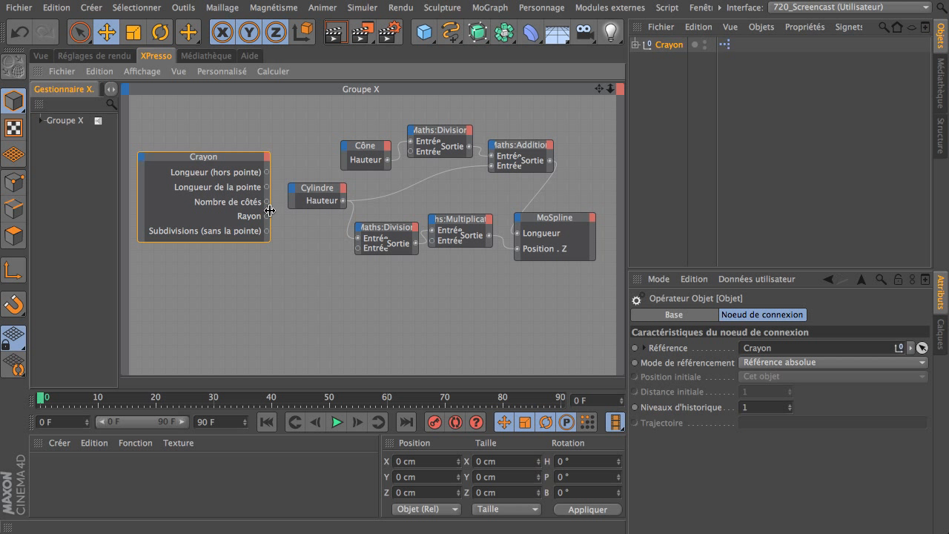
{"action": "left_click_drag", "start_coordinate": [235, 163], "coordinate": [207, 160]}
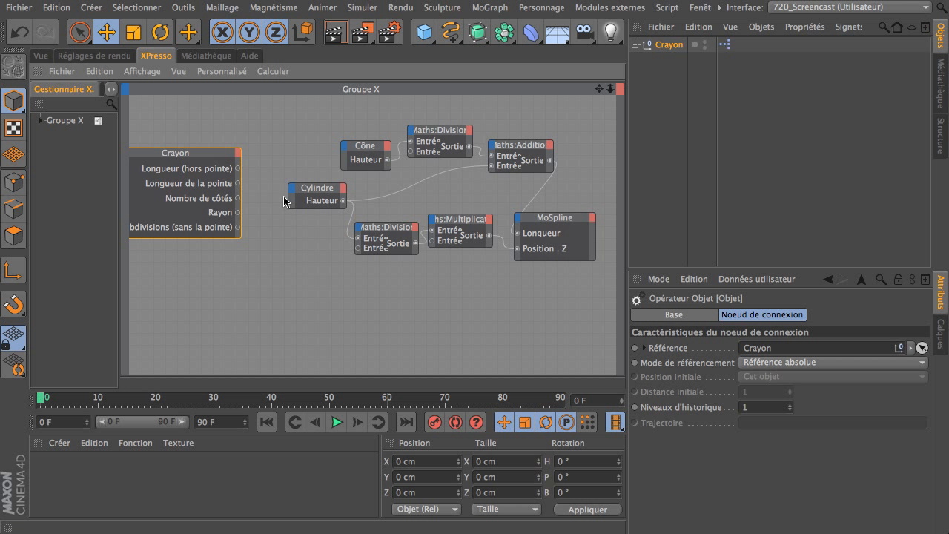
Widen the Cylindre node, add a Hauteur input port and connect Crayon's Longueur (hors pointe) output to it
{"action": "left_click_drag", "start_coordinate": [289, 200], "coordinate": [259, 206]}
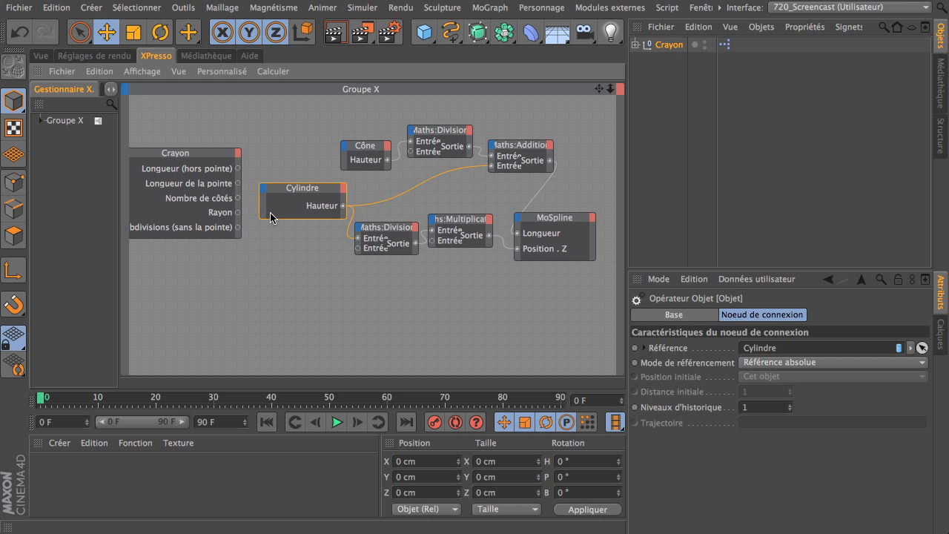
{"action": "left_click", "coordinate": [263, 188]}
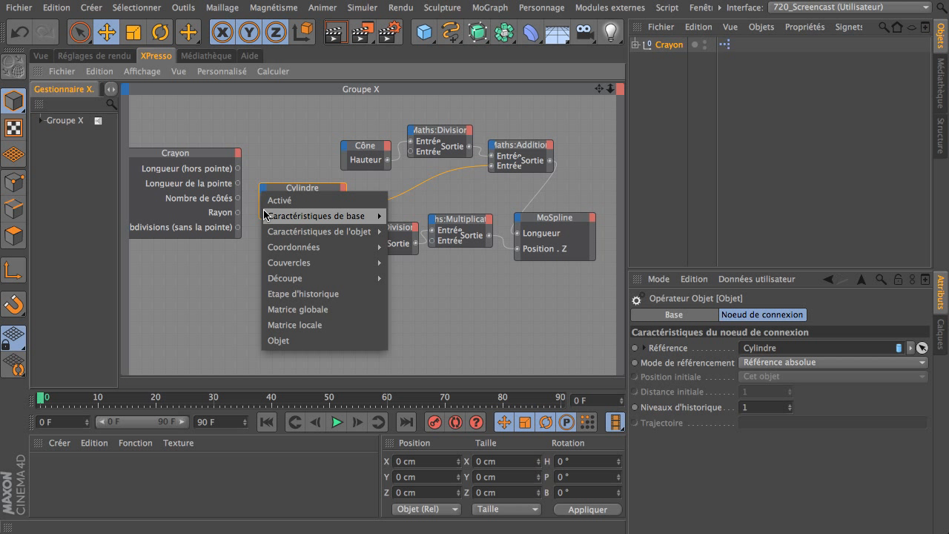
{"action": "mouse_move", "coordinate": [319, 232]}
{"action": "left_click", "coordinate": [395, 230]}
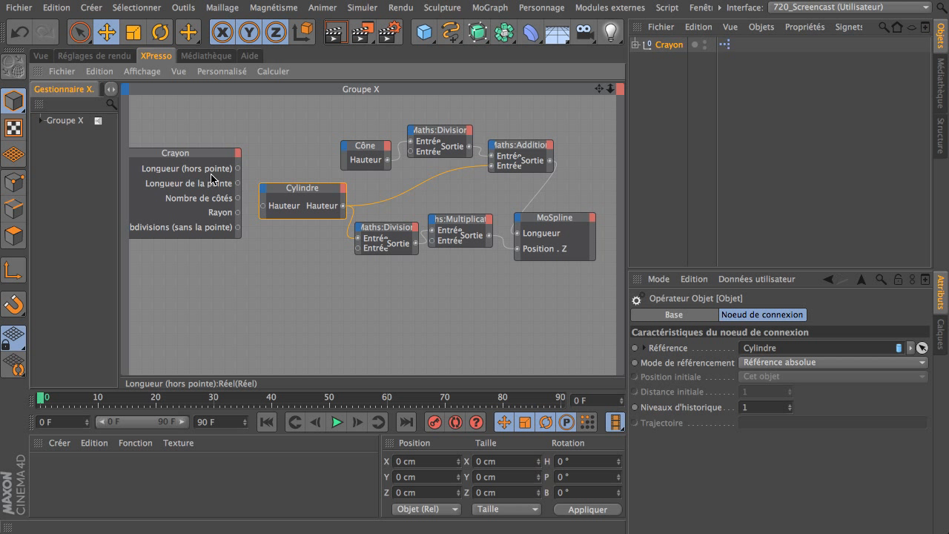
{"action": "left_click_drag", "start_coordinate": [238, 168], "coordinate": [264, 211]}
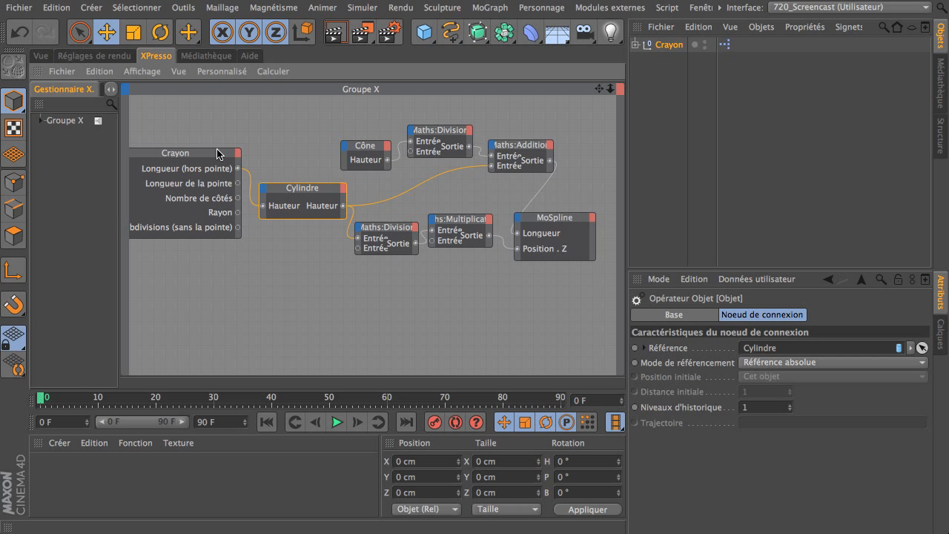
Test Crayon's Longueur (hors pointe) in the 3D view by varying it, and set it back to 15 cm
{"action": "left_click", "coordinate": [41, 56]}
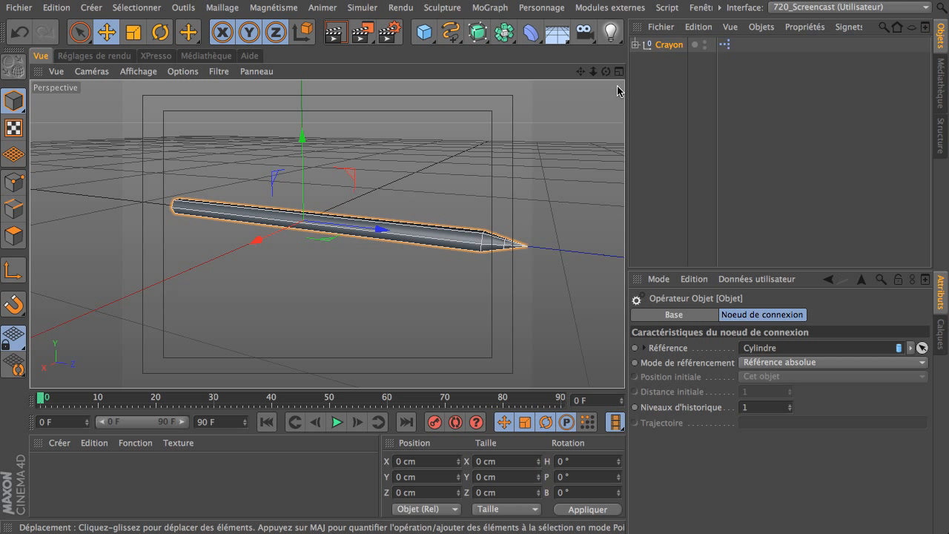
{"action": "left_click", "coordinate": [668, 46]}
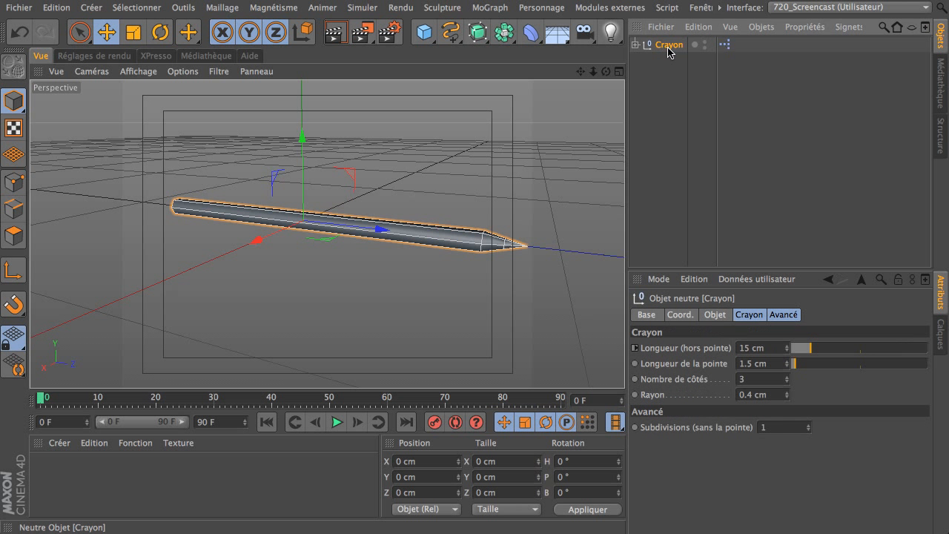
{"action": "mouse_move", "coordinate": [808, 353]}
{"action": "left_mouse_down"}
{"action": "mouse_move", "coordinate": [829, 349]}
{"action": "mouse_move", "coordinate": [729, 352]}
{"action": "left_mouse_up"}
{"action": "type", "text": "15"}
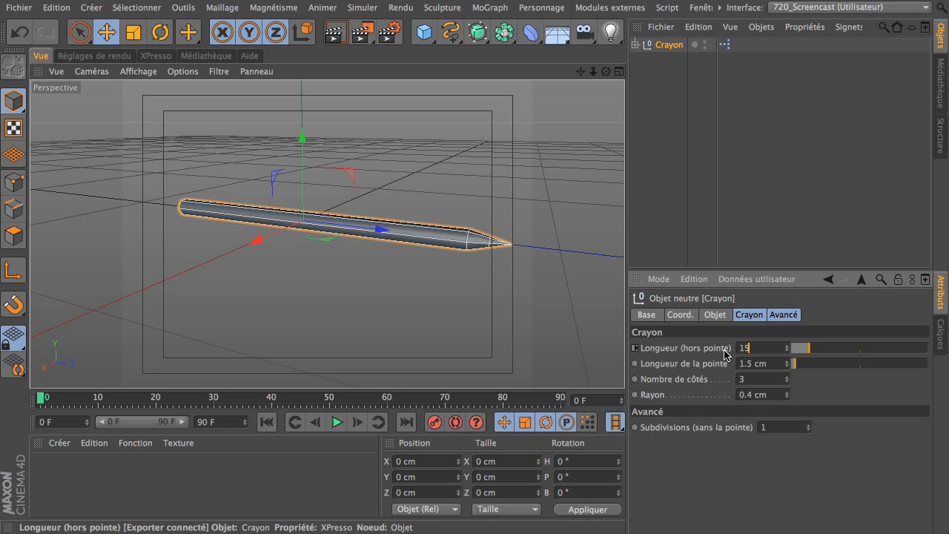
{"action": "key", "text": "Return"}
{"action": "left_click", "coordinate": [636, 44]}
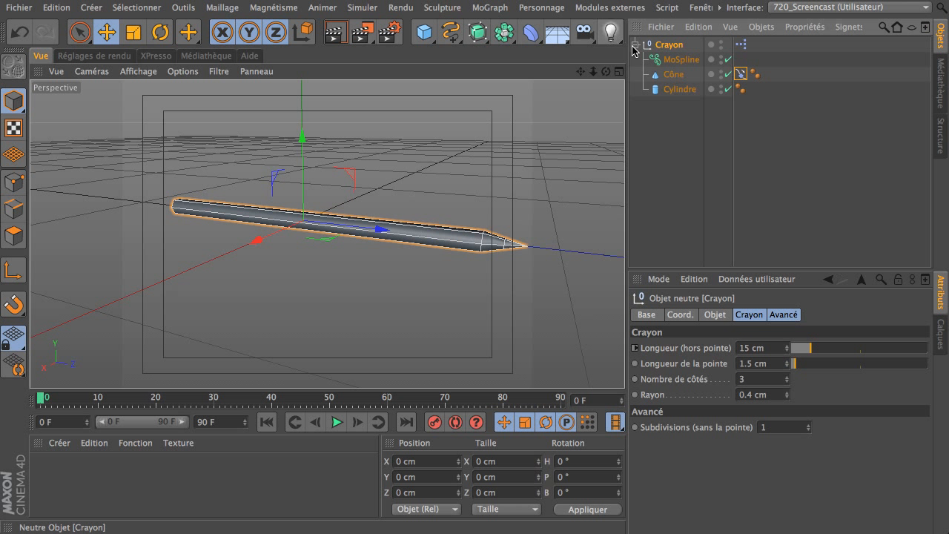
{"action": "left_click", "coordinate": [636, 45]}
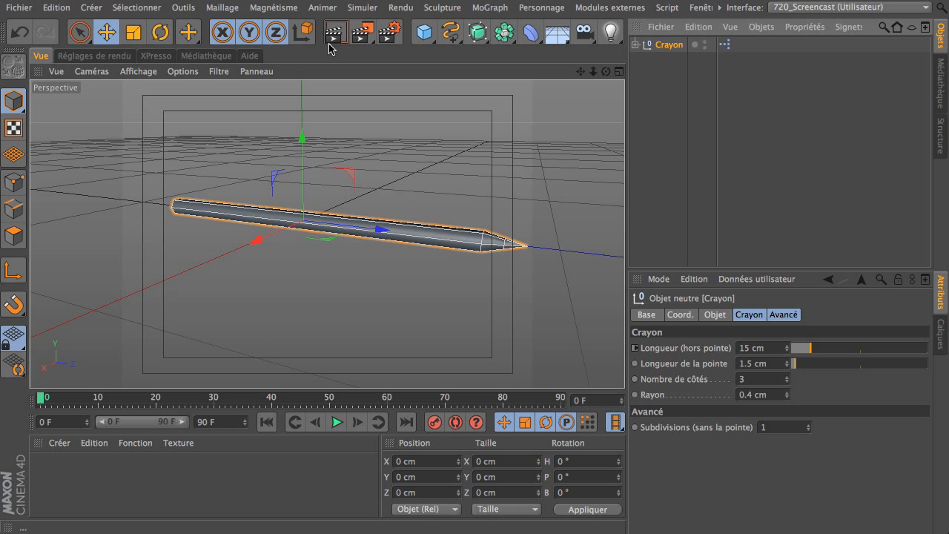
Widen the Cône node in the XPresso graph, add a Hauteur input port and connect Crayon's Longueur de la pointe output to it
{"action": "left_click", "coordinate": [172, 56]}
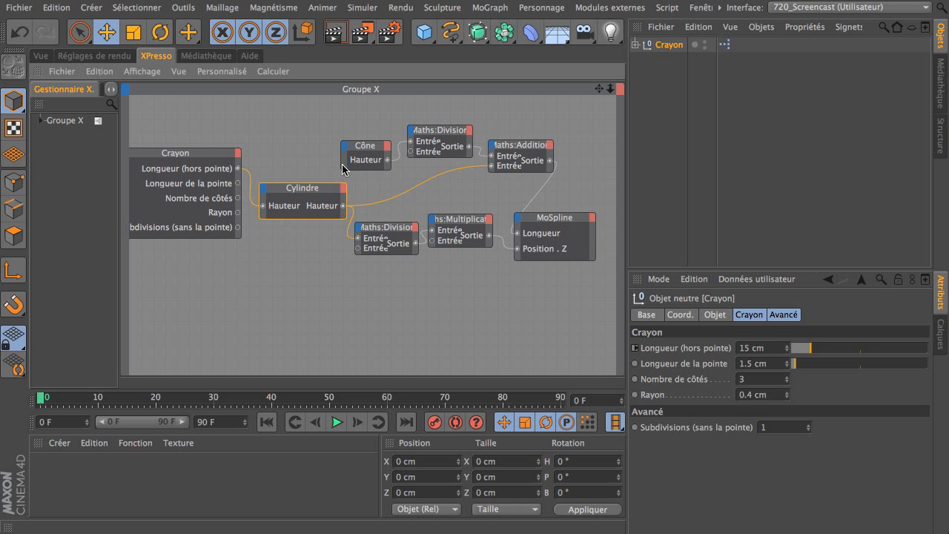
{"action": "left_click_drag", "start_coordinate": [343, 163], "coordinate": [292, 163]}
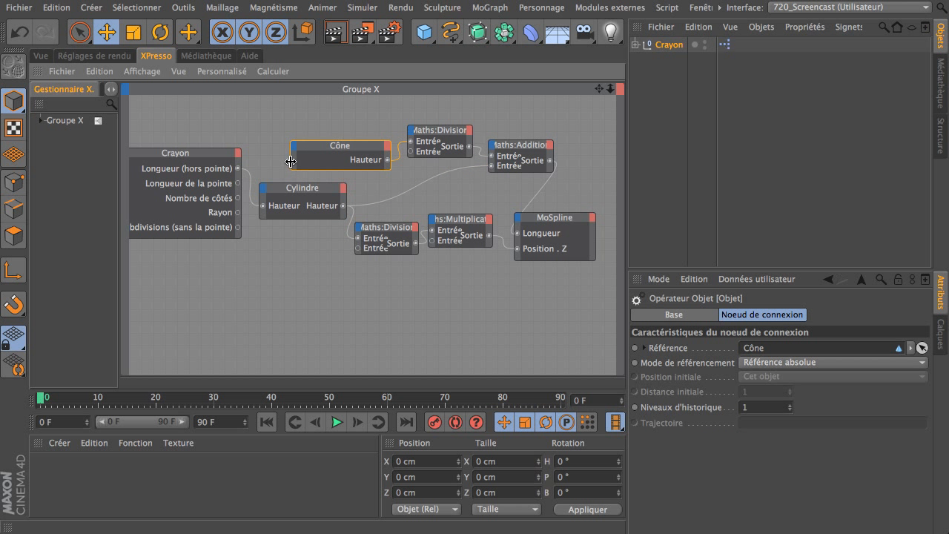
{"action": "left_click", "coordinate": [295, 152]}
{"action": "mouse_move", "coordinate": [336, 189]}
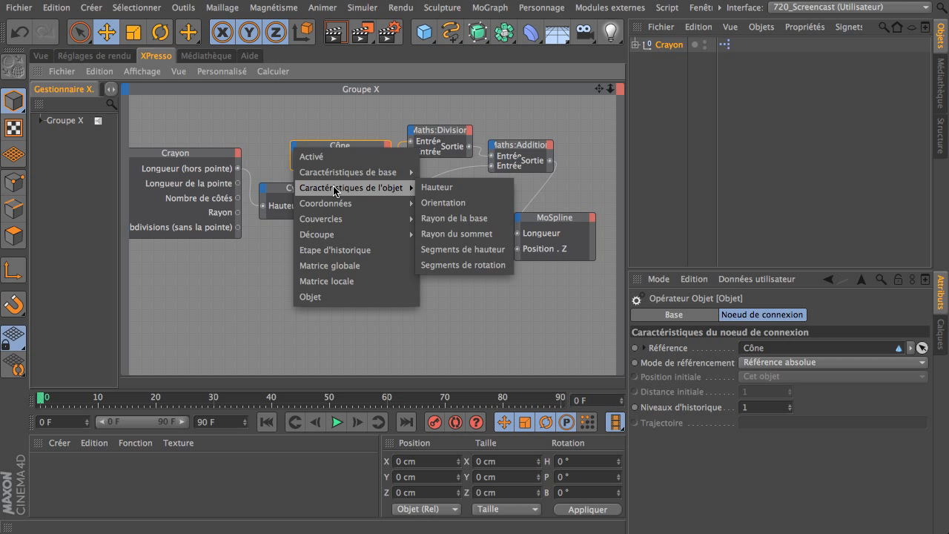
{"action": "left_click", "coordinate": [430, 190]}
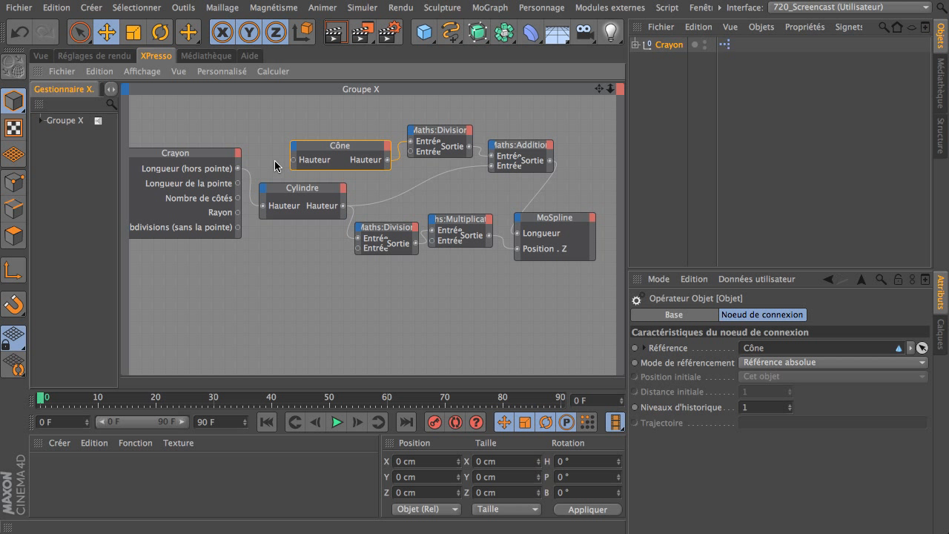
{"action": "left_click_drag", "start_coordinate": [238, 183], "coordinate": [294, 164]}
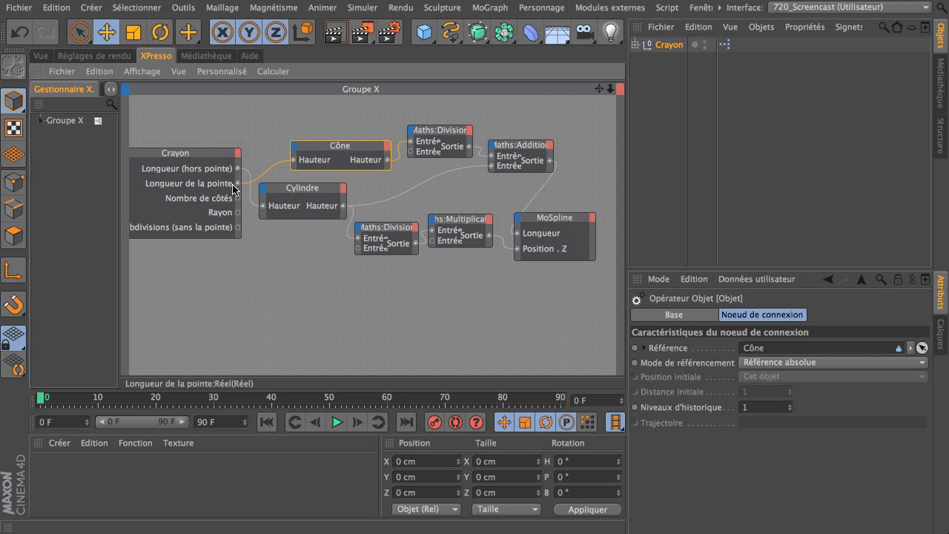
Test Crayon's Longueur de la pointe in the 3D view by varying it, and set it back to 1.5 cm
{"action": "left_click", "coordinate": [41, 56]}
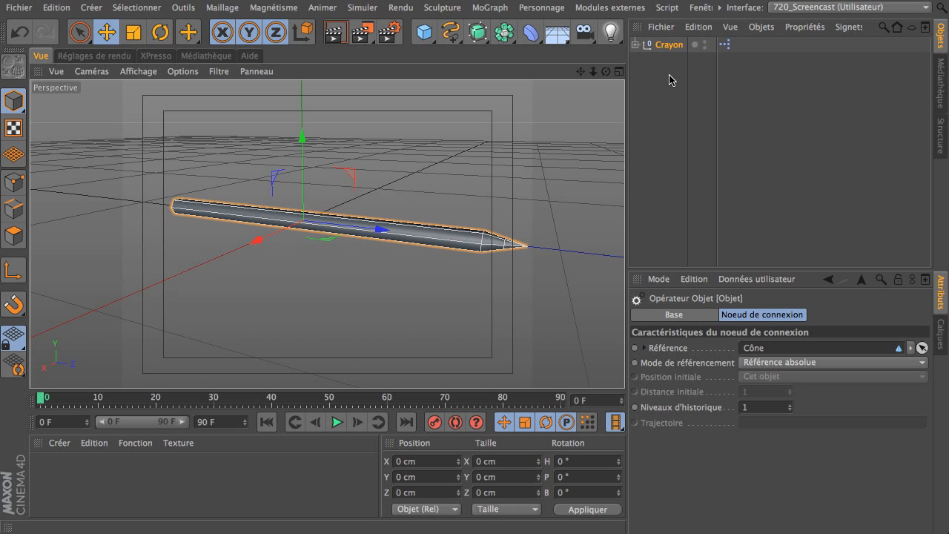
{"action": "left_click", "coordinate": [673, 46]}
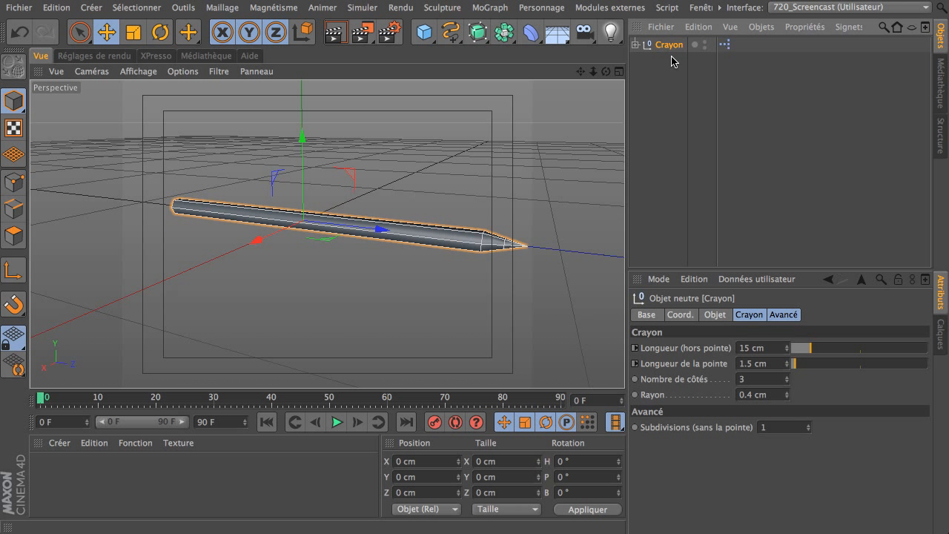
{"action": "left_click_drag", "start_coordinate": [781, 364], "coordinate": [792, 365]}
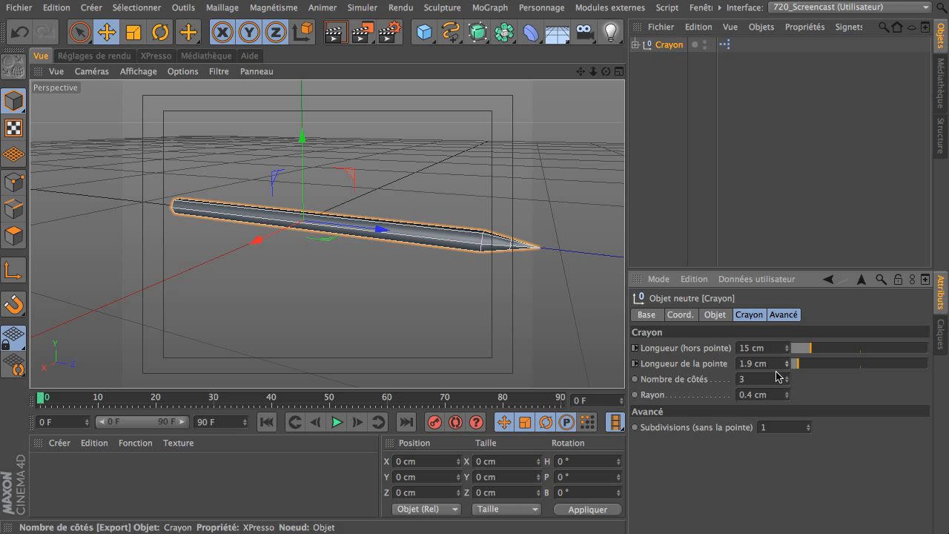
{"action": "left_click", "coordinate": [753, 363]}
{"action": "type", "text": "1.5"}
{"action": "key", "text": "Return"}
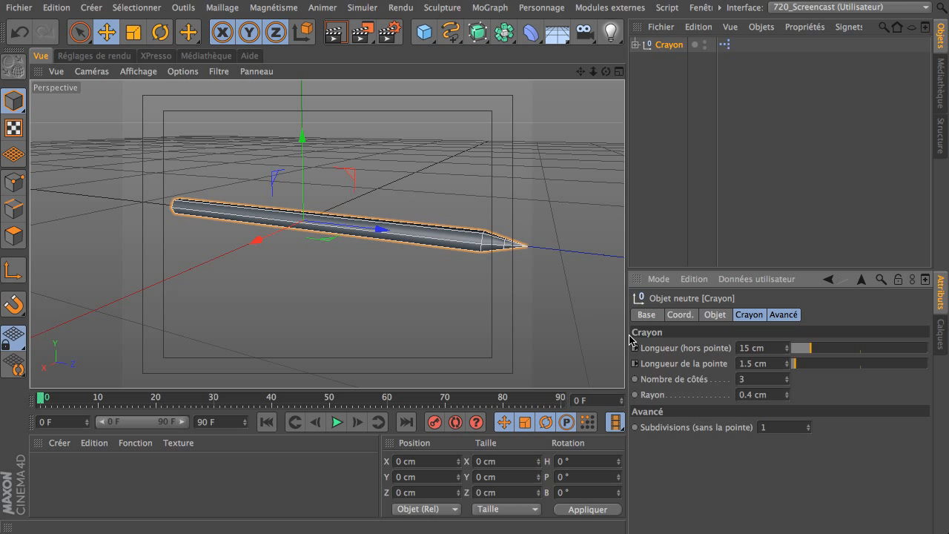
Increase the height of the Cône and Cylindre nodes in the XPresso graph to make room for more ports
{"action": "left_click", "coordinate": [157, 56]}
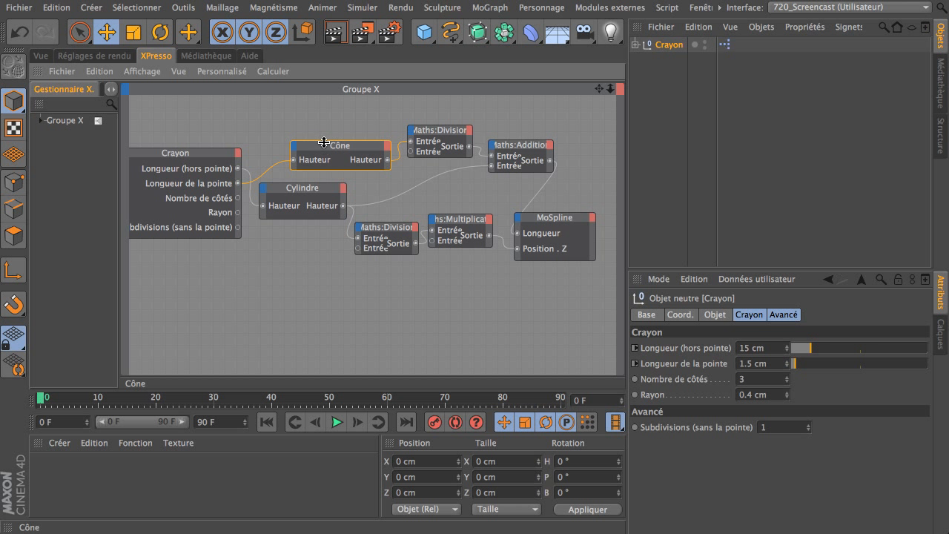
{"action": "left_click_drag", "start_coordinate": [323, 142], "coordinate": [323, 124]}
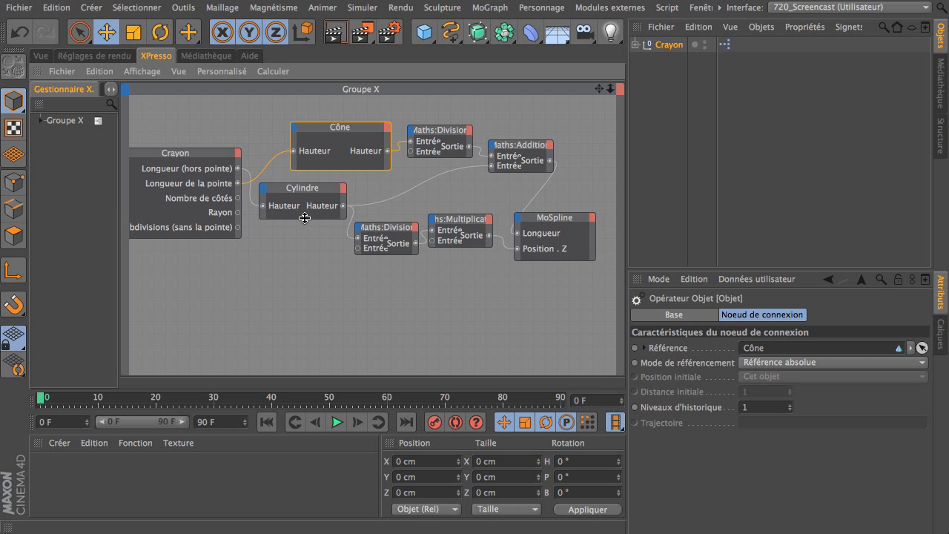
{"action": "left_click_drag", "start_coordinate": [305, 218], "coordinate": [297, 239]}
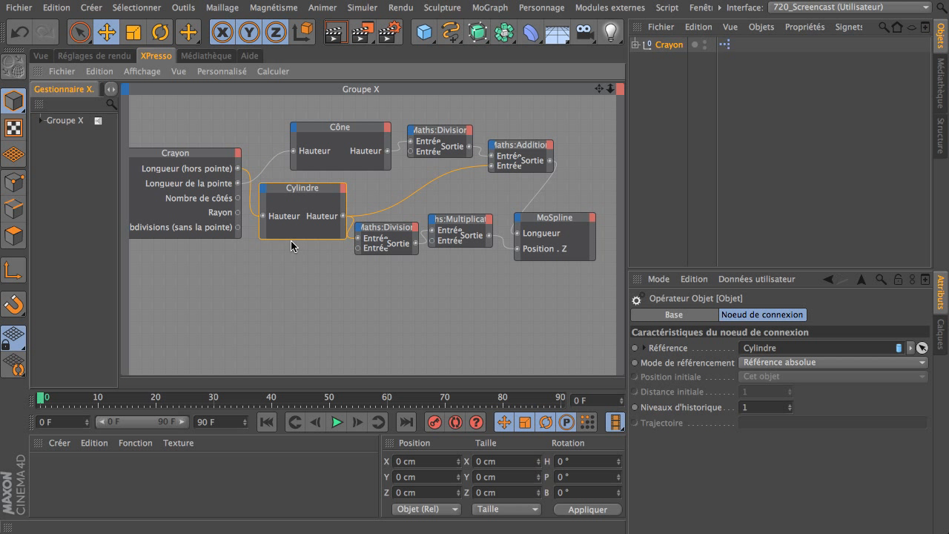
Add a Segments de rotation input port to the Cylindre and Cône nodes and connect Crayon's Nombre de côtés output to both
{"action": "left_click", "coordinate": [265, 193]}
{"action": "mouse_move", "coordinate": [275, 231]}
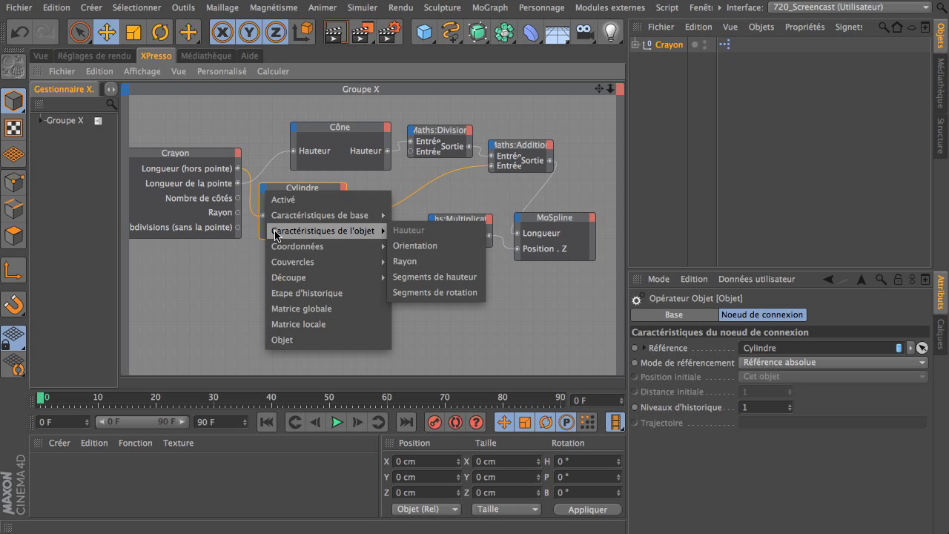
{"action": "left_click", "coordinate": [452, 293]}
{"action": "left_click", "coordinate": [294, 127]}
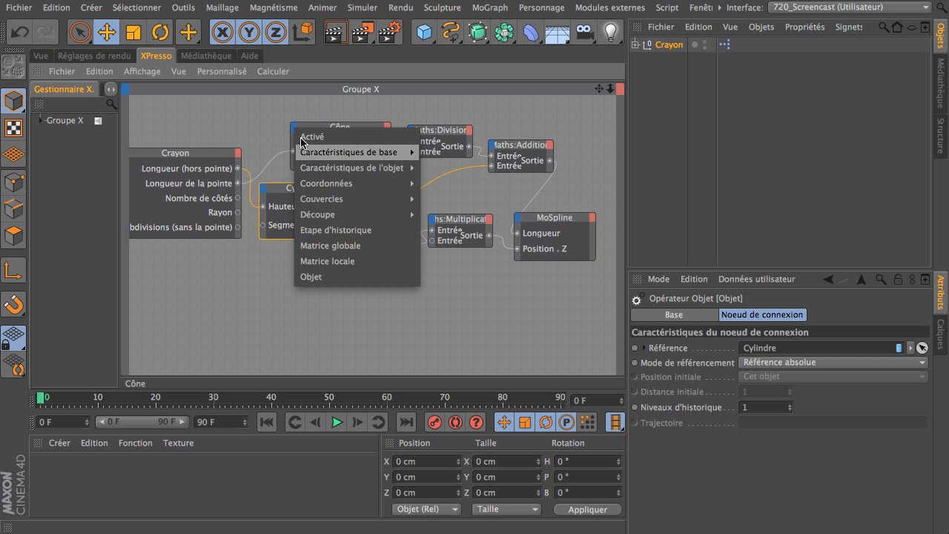
{"action": "mouse_move", "coordinate": [318, 166]}
{"action": "left_click", "coordinate": [464, 245]}
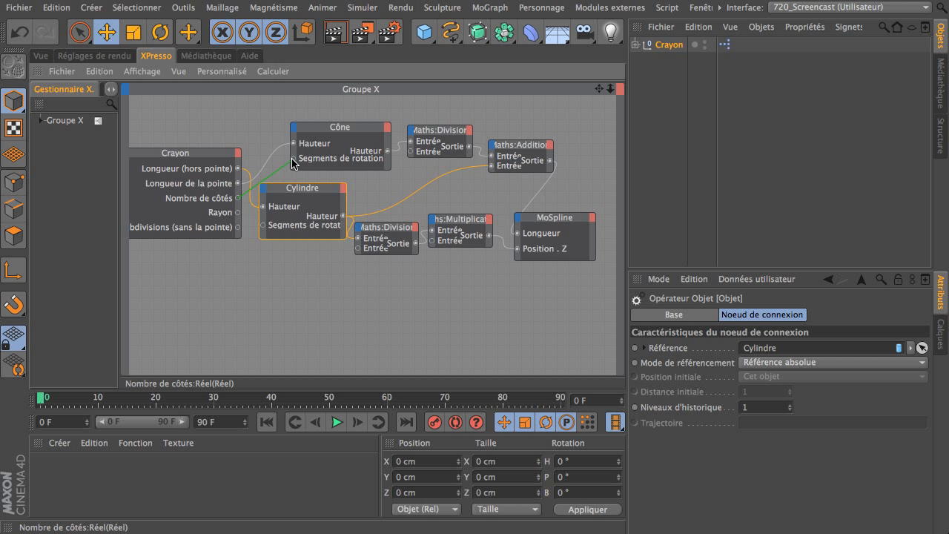
{"action": "left_click_drag", "start_coordinate": [293, 163], "coordinate": [295, 158]}
{"action": "left_click_drag", "start_coordinate": [261, 229], "coordinate": [263, 224]}
Rearrange the Cylindre and lower Maths:Division nodes, and make the Cône and Cylindre nodes taller to fit more ports
{"action": "left_click_drag", "start_coordinate": [300, 189], "coordinate": [298, 196]}
{"action": "left_click_drag", "start_coordinate": [396, 230], "coordinate": [402, 244]}
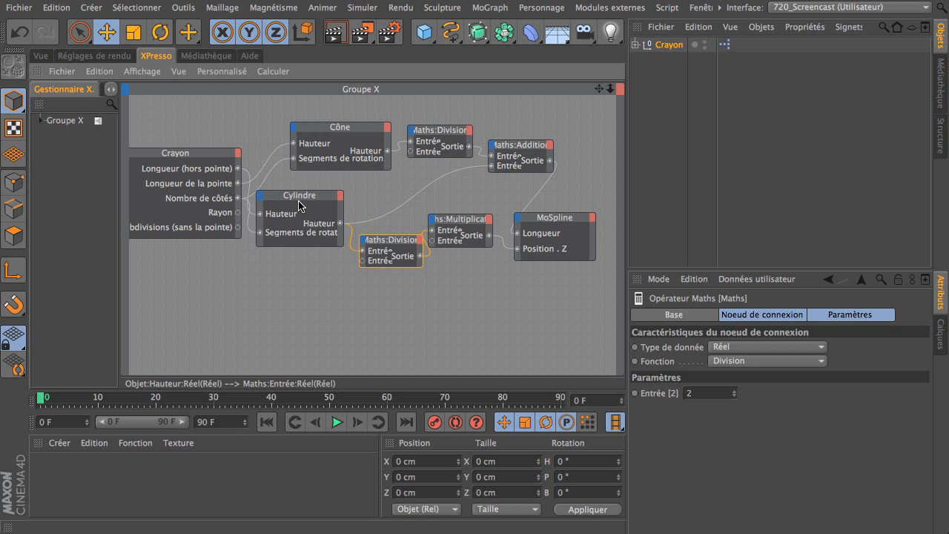
{"action": "left_click_drag", "start_coordinate": [295, 202], "coordinate": [301, 190]}
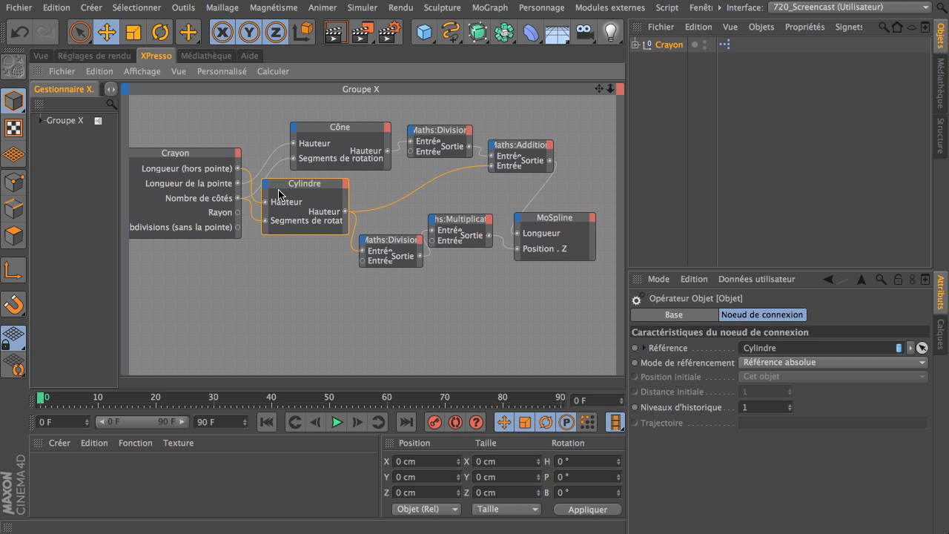
{"action": "left_click_drag", "start_coordinate": [380, 258], "coordinate": [381, 263]}
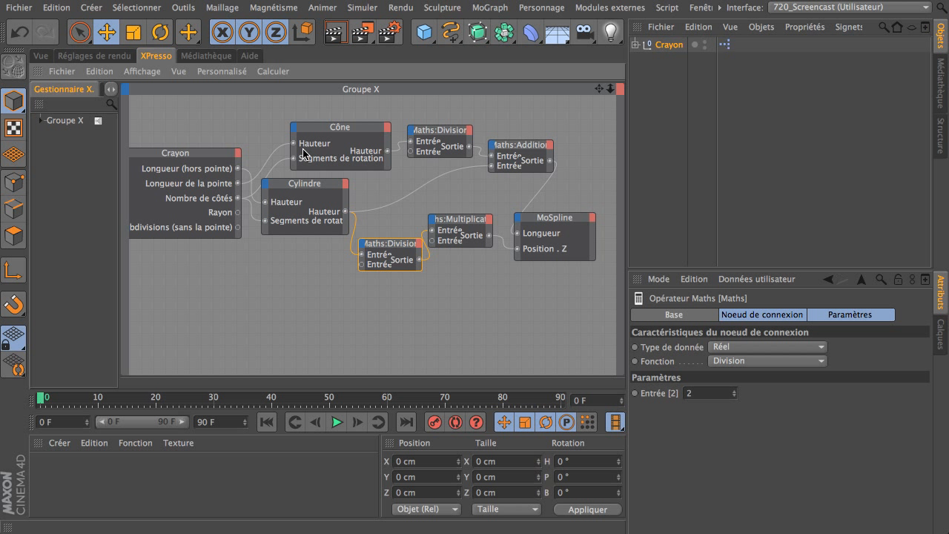
{"action": "left_click_drag", "start_coordinate": [338, 122], "coordinate": [338, 106]}
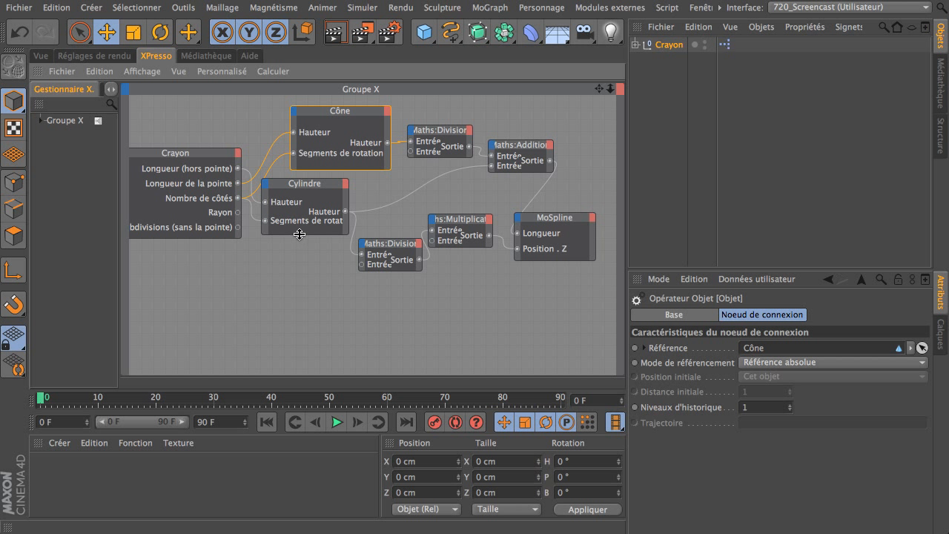
{"action": "left_click_drag", "start_coordinate": [299, 235], "coordinate": [300, 256]}
Add a Rayon de la base input to Cône and a Rayon input to Cylindre, and connect Crayon's Rayon output to both
{"action": "left_click", "coordinate": [293, 115]}
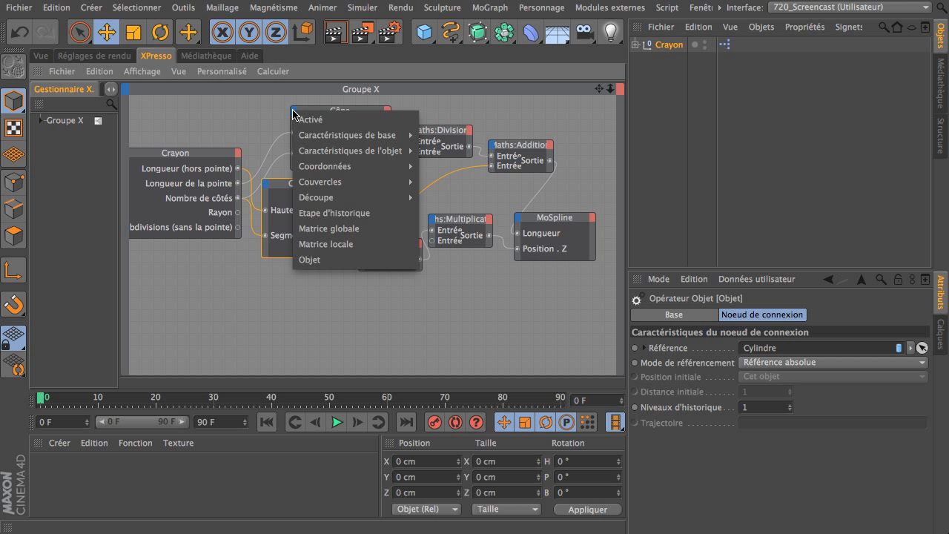
{"action": "mouse_move", "coordinate": [304, 152]}
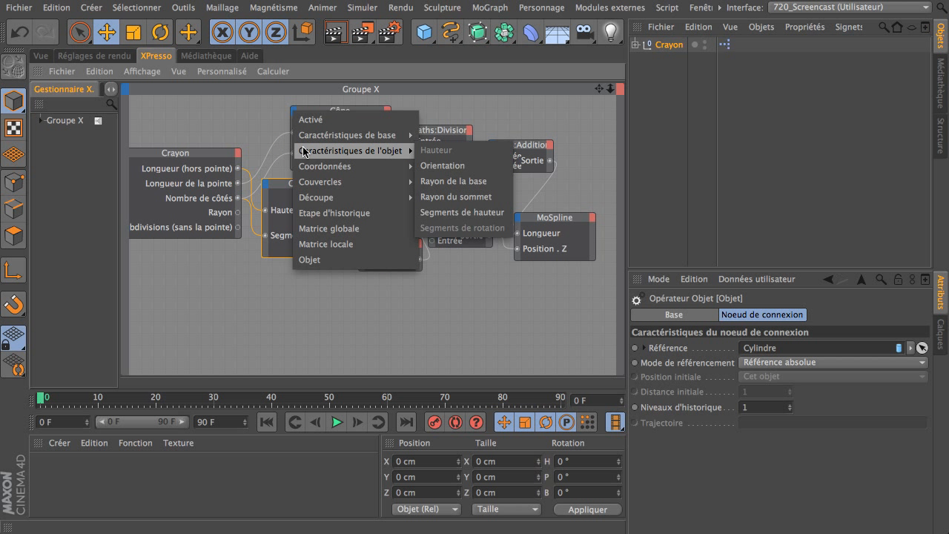
{"action": "left_click", "coordinate": [449, 181]}
{"action": "left_click", "coordinate": [265, 185]}
{"action": "mouse_move", "coordinate": [356, 227]}
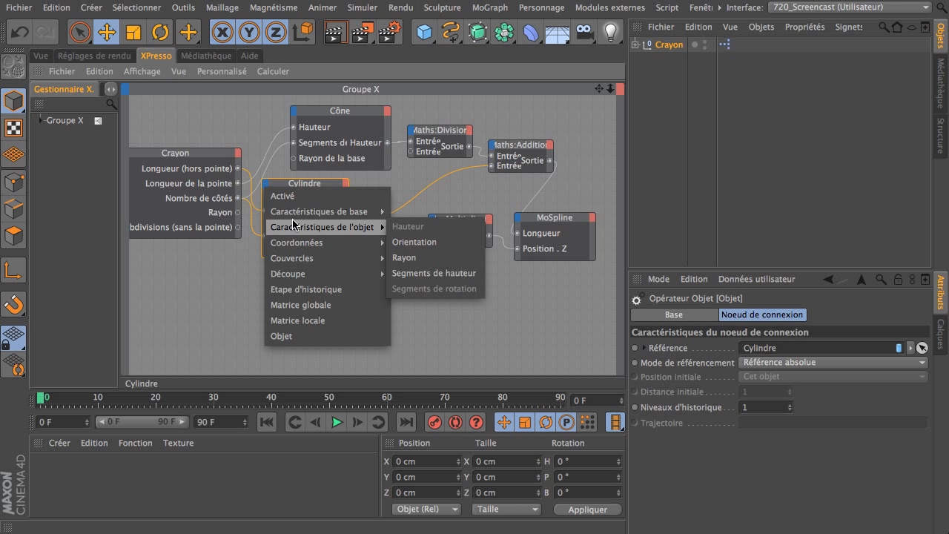
{"action": "left_click", "coordinate": [404, 258]}
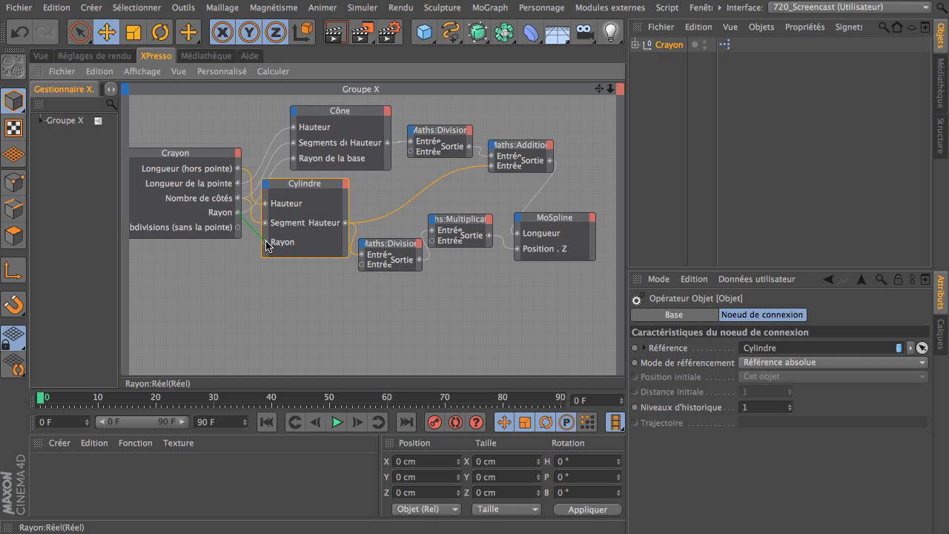
{"action": "left_click_drag", "start_coordinate": [266, 243], "coordinate": [265, 242]}
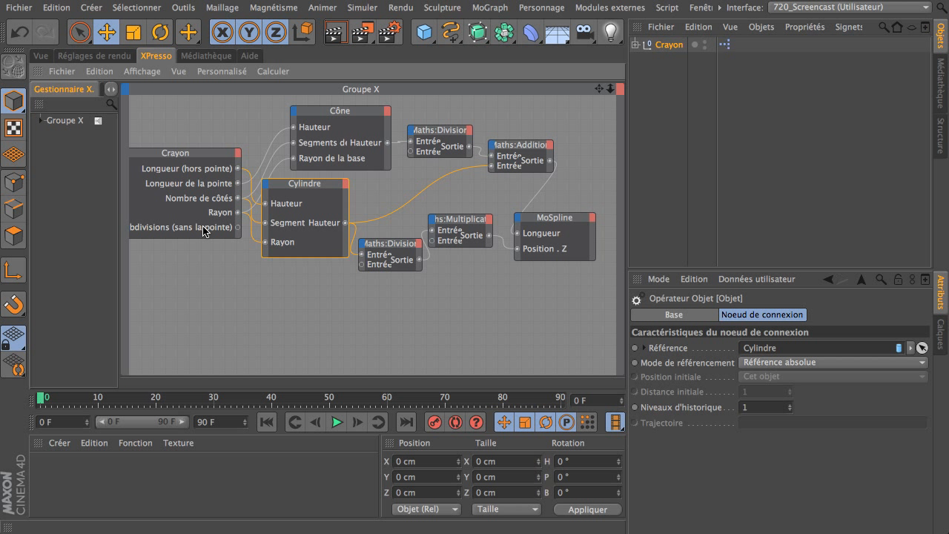
Add a Segments de hauteur input port to the Cylindre node and connect Crayon's Subdivisions (sans la pointe) output to it
{"action": "left_click", "coordinate": [266, 186]}
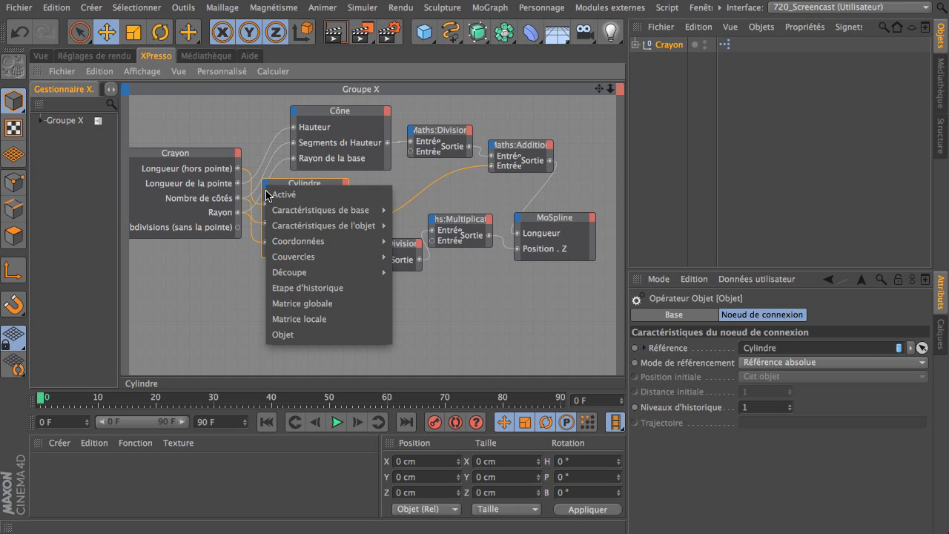
{"action": "mouse_move", "coordinate": [288, 246]}
{"action": "mouse_move", "coordinate": [319, 226]}
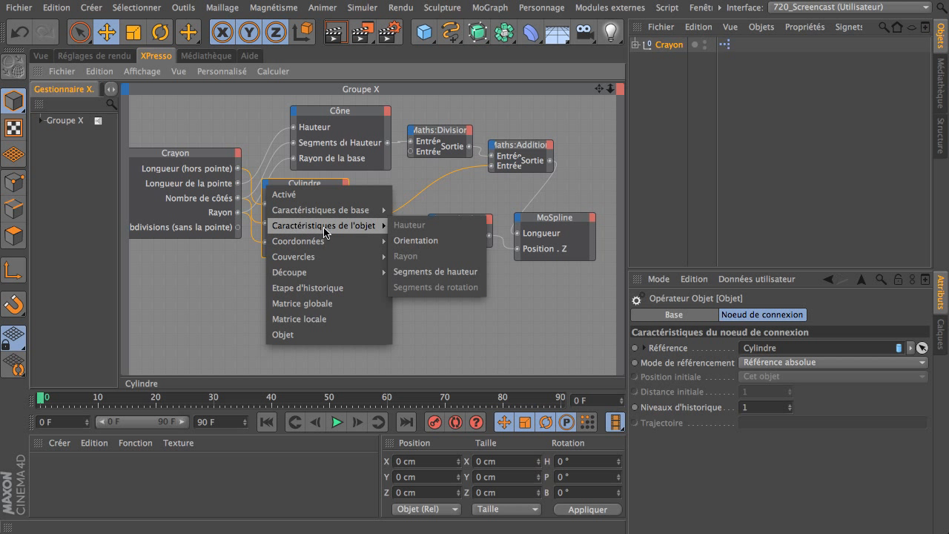
{"action": "left_click", "coordinate": [452, 271]}
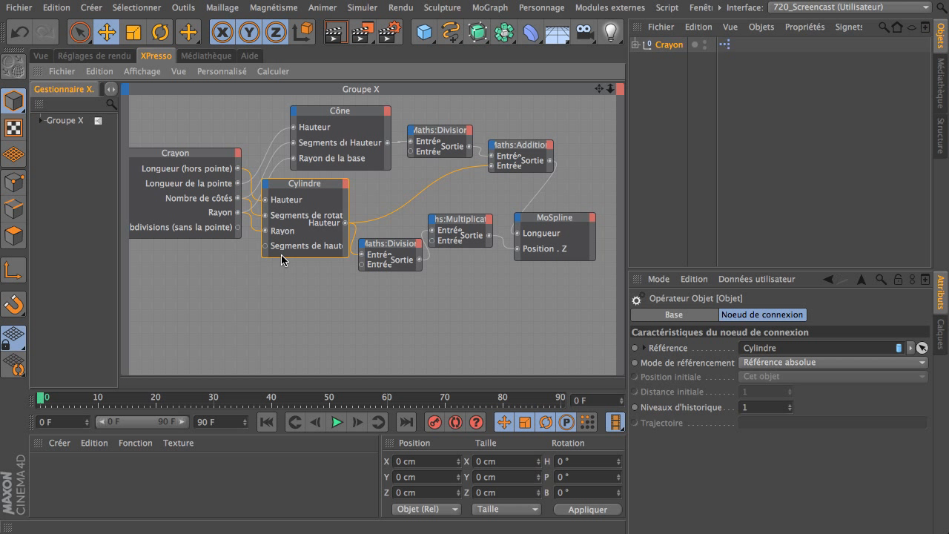
{"action": "left_click_drag", "start_coordinate": [265, 250], "coordinate": [265, 246]}
{"action": "left_click_drag", "start_coordinate": [599, 89], "coordinate": [617, 99]}
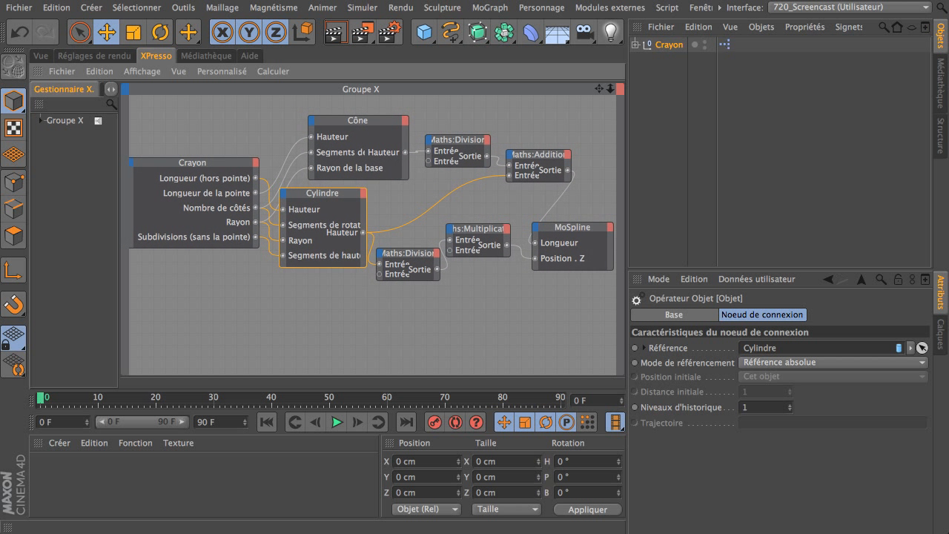
Return to the 3D view, select Crayon and set its Nombre de côtés to 6
{"action": "left_click", "coordinate": [39, 58]}
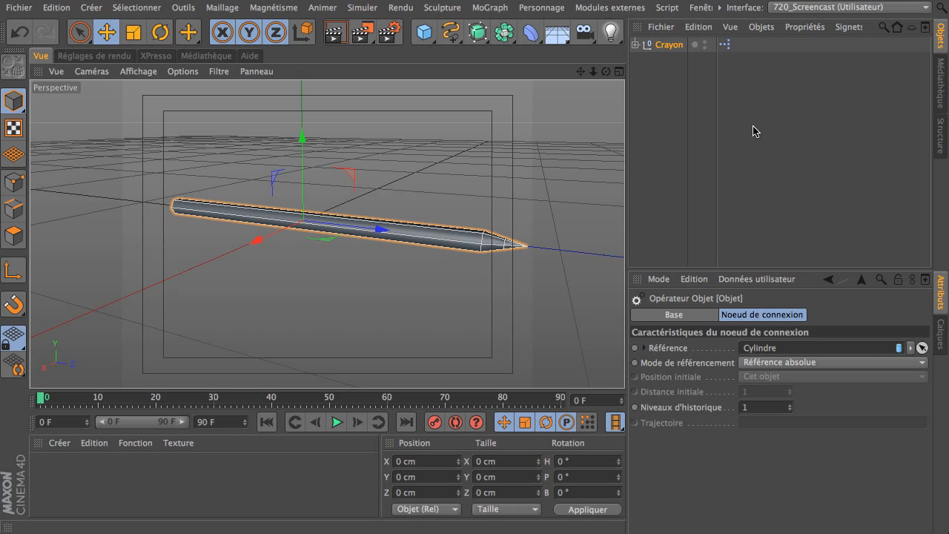
{"action": "left_click_drag", "start_coordinate": [605, 74], "coordinate": [563, 75]}
{"action": "left_click", "coordinate": [688, 46]}
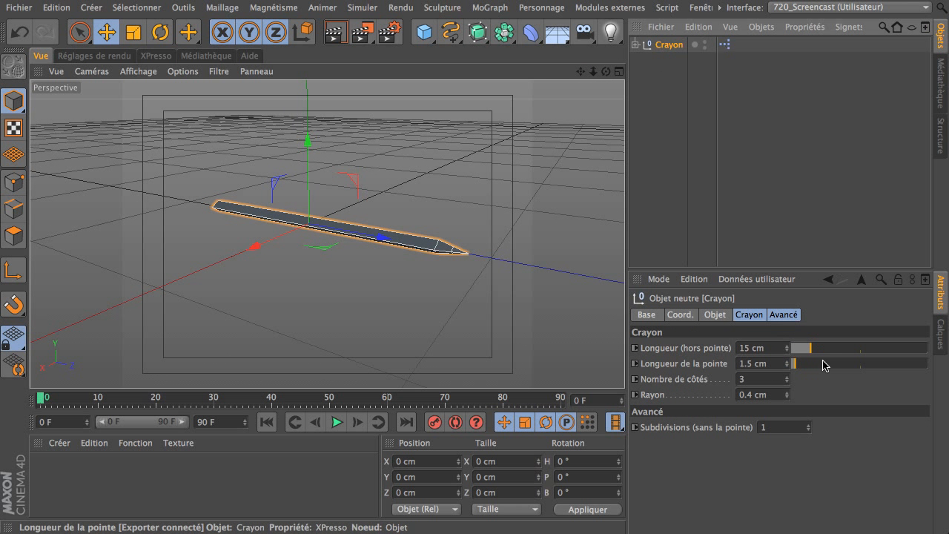
{"action": "left_click_drag", "start_coordinate": [594, 73], "coordinate": [580, 73]}
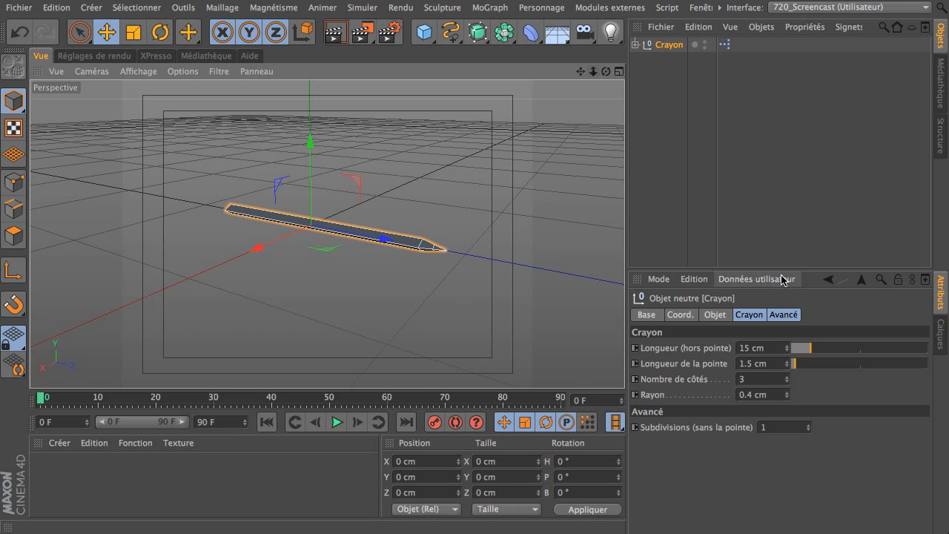
{"action": "left_click_drag", "start_coordinate": [769, 380], "coordinate": [688, 381]}
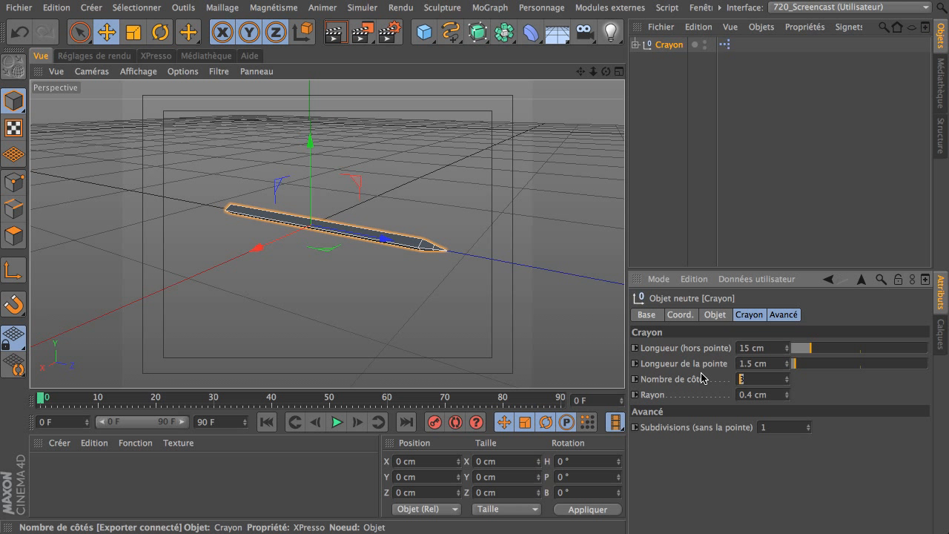
{"action": "key", "text": "Return"}
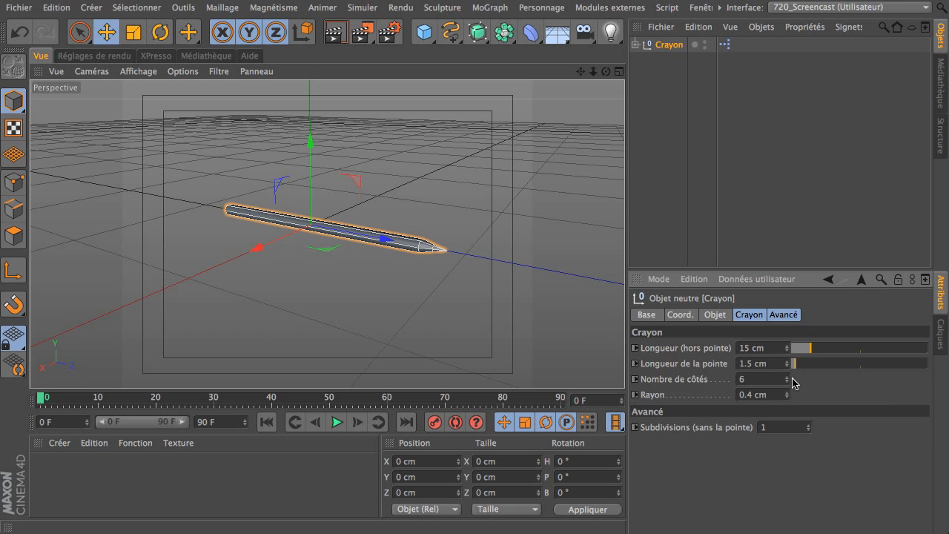
Test Crayon's Nombre de côtés by raising it to about 12, and set it back to 6
{"action": "mouse_move", "coordinate": [788, 379]}
{"action": "left_mouse_down"}
{"action": "mouse_move", "coordinate": [788, 364]}
{"action": "mouse_move", "coordinate": [788, 382]}
{"action": "mouse_move", "coordinate": [787, 365]}
{"action": "mouse_move", "coordinate": [788, 380]}
{"action": "mouse_move", "coordinate": [787, 370]}
{"action": "mouse_move", "coordinate": [777, 382]}
{"action": "left_mouse_up"}
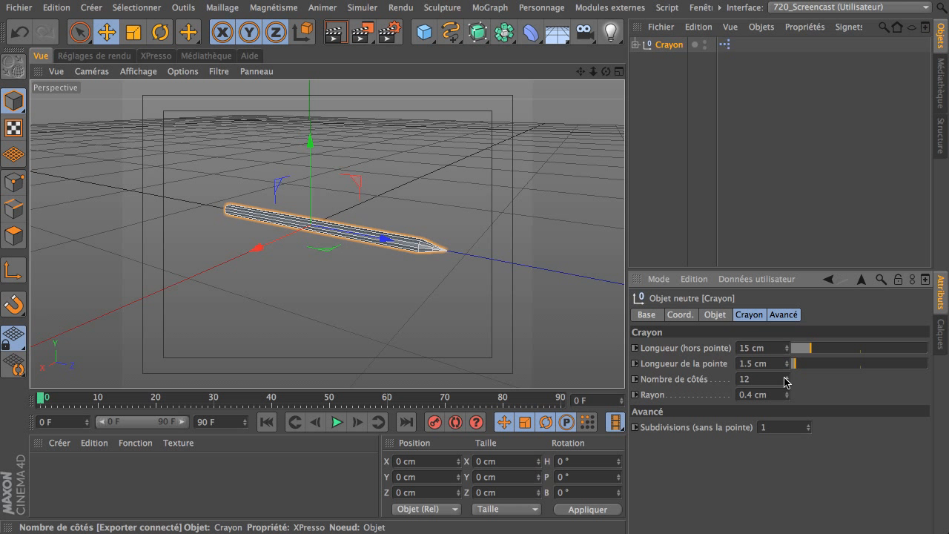
{"action": "type", "text": "6"}
{"action": "key", "text": "Return"}
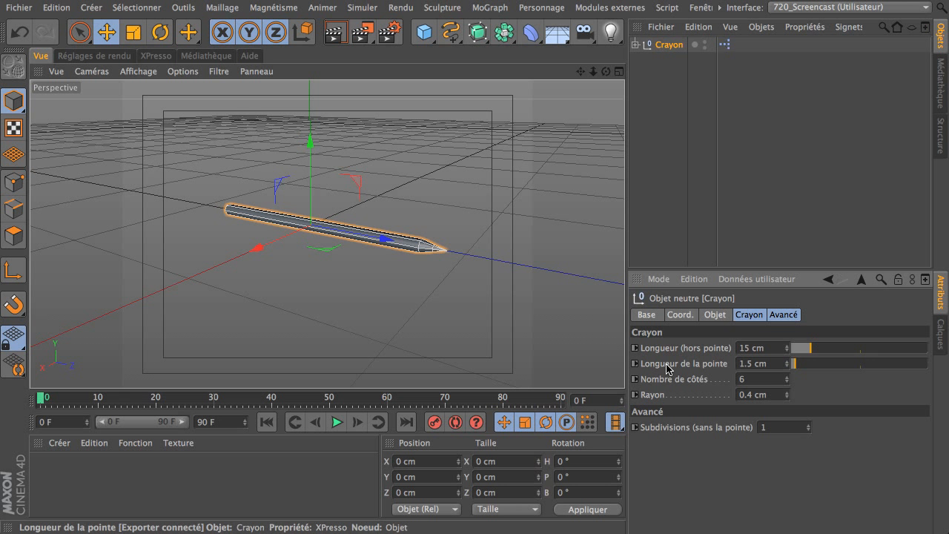
Test Crayon's Rayon by increasing it to about 2.3 cm, and set it back to 0.4 cm
{"action": "mouse_move", "coordinate": [788, 394]}
{"action": "left_mouse_down"}
{"action": "mouse_move", "coordinate": [788, 379]}
{"action": "mouse_move", "coordinate": [786, 388]}
{"action": "left_mouse_up"}
{"action": "double_click", "coordinate": [777, 398]}
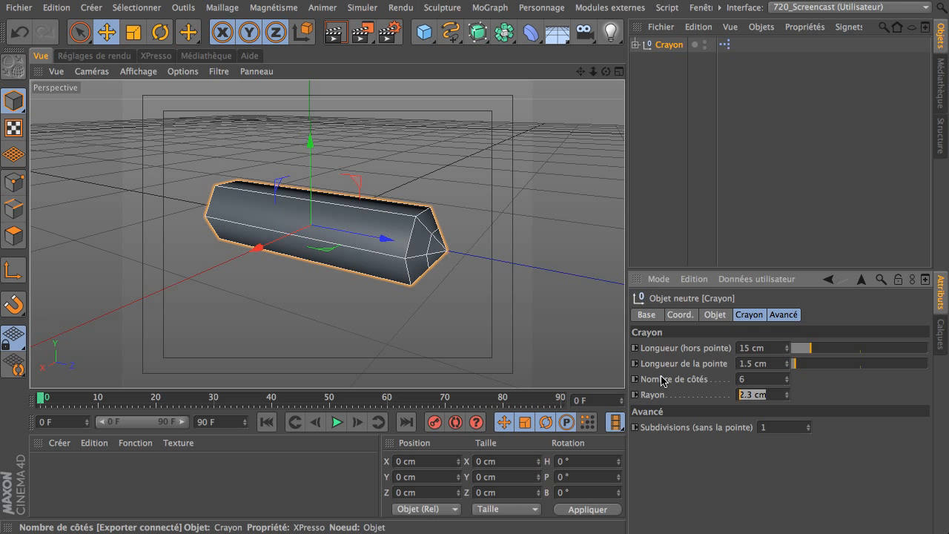
{"action": "type", "text": "0.4"}
{"action": "key", "text": "Return"}
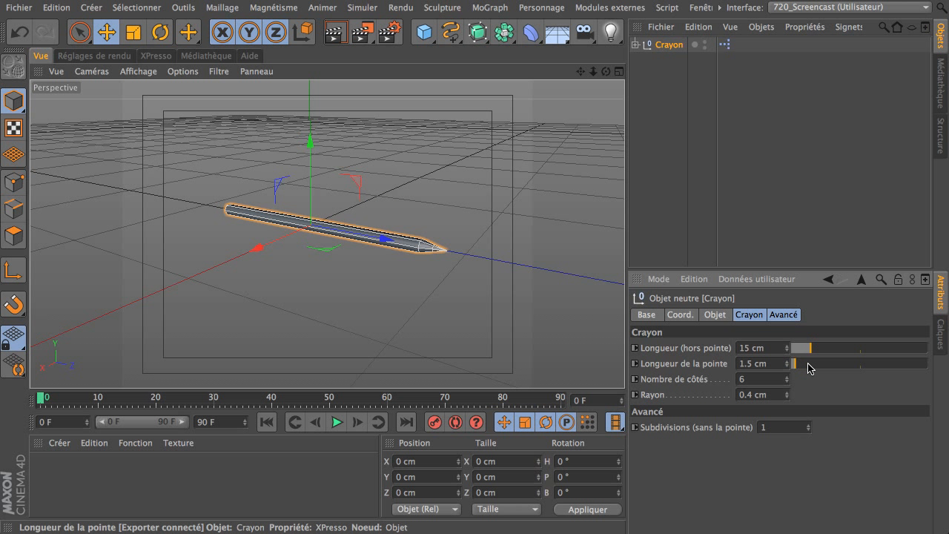
Test Crayon's Longueur de la pointe at about 2.5 cm, and set it back to 1.5 cm
{"action": "mouse_move", "coordinate": [795, 363]}
{"action": "left_mouse_down"}
{"action": "mouse_move", "coordinate": [826, 365]}
{"action": "mouse_move", "coordinate": [775, 364]}
{"action": "left_mouse_up"}
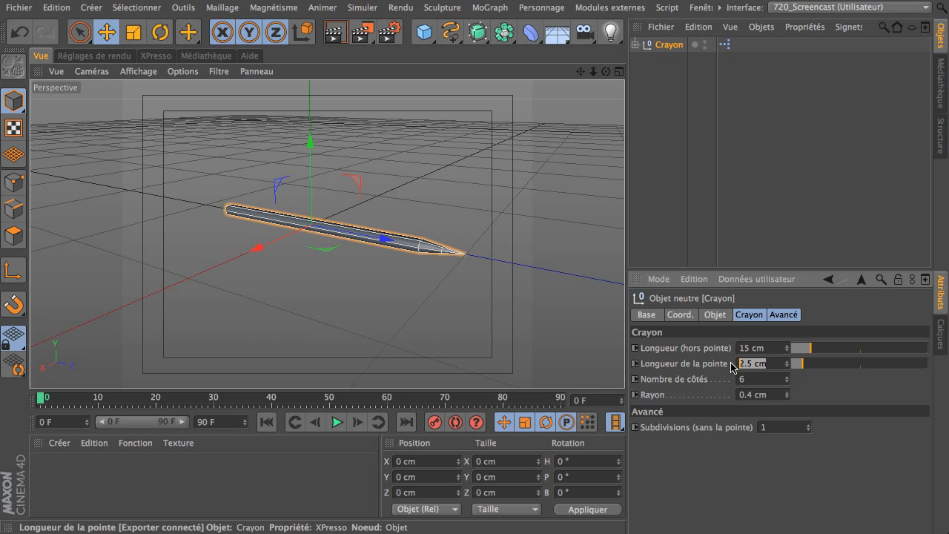
{"action": "type", "text": "1.5"}
{"action": "key", "text": "Return"}
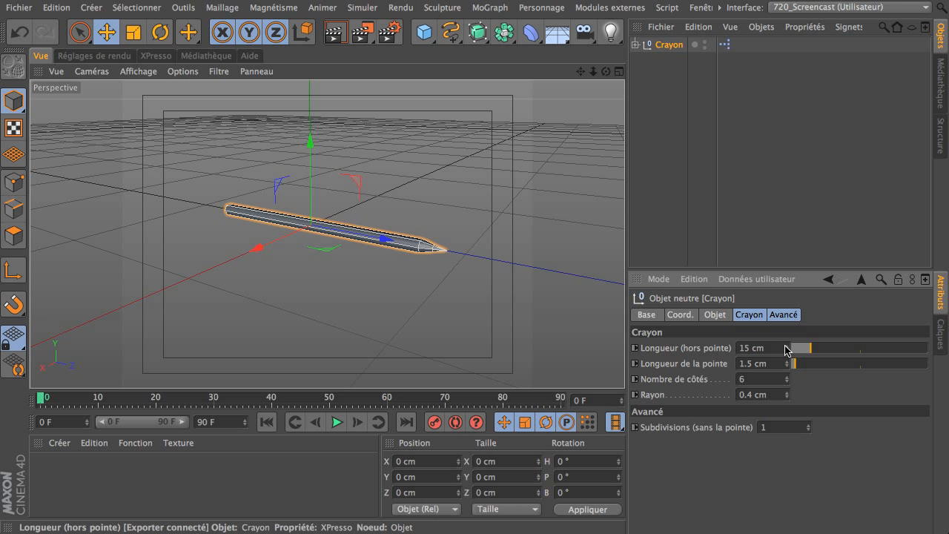
Test Crayon's Longueur (hors pointe) and Subdivisions (sans la pointe) by varying them, returning them to 15 cm and 1
{"action": "mouse_move", "coordinate": [787, 347]}
{"action": "left_mouse_down"}
{"action": "mouse_move", "coordinate": [804, 348]}
{"action": "mouse_move", "coordinate": [773, 347]}
{"action": "left_mouse_up"}
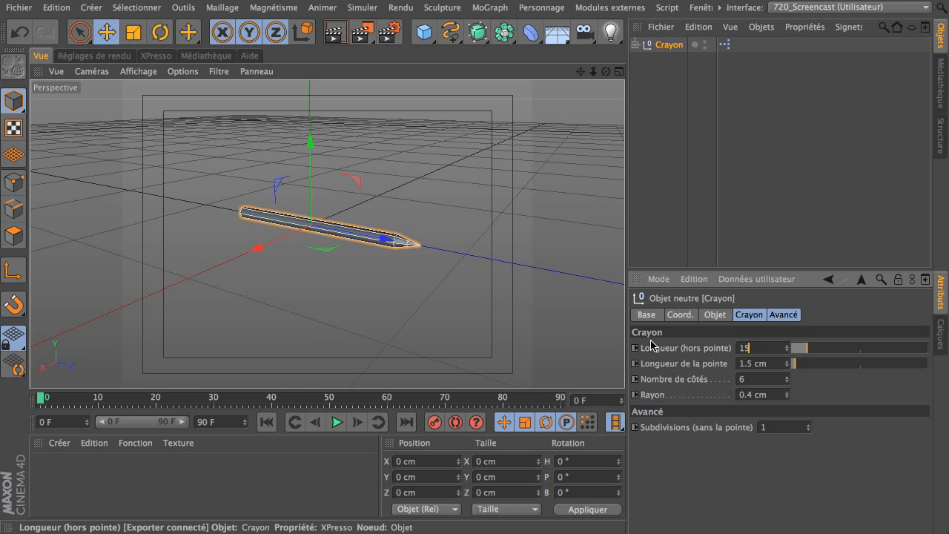
{"action": "key", "text": "Return"}
{"action": "left_click_drag", "start_coordinate": [807, 423], "coordinate": [811, 423]}
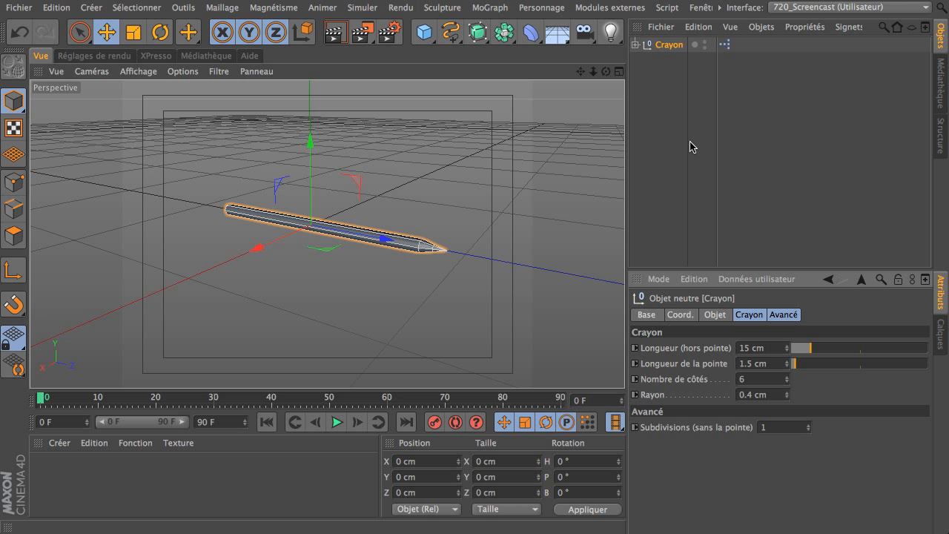
Set Crayon's Longueur (hors pointe) to 18 cm and its Longueur de la pointe to 1 cm
{"action": "left_click", "coordinate": [776, 348]}
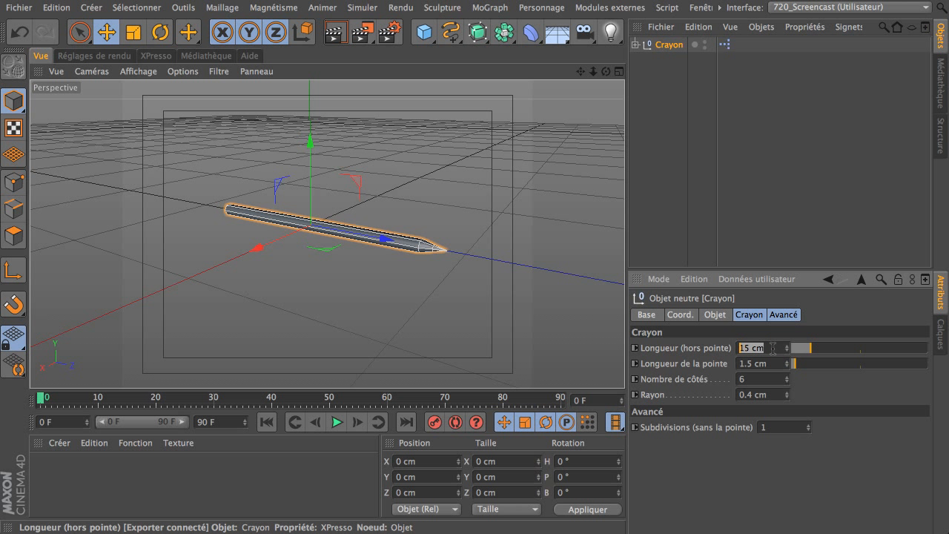
{"action": "type", "text": "18"}
{"action": "key", "text": "Return"}
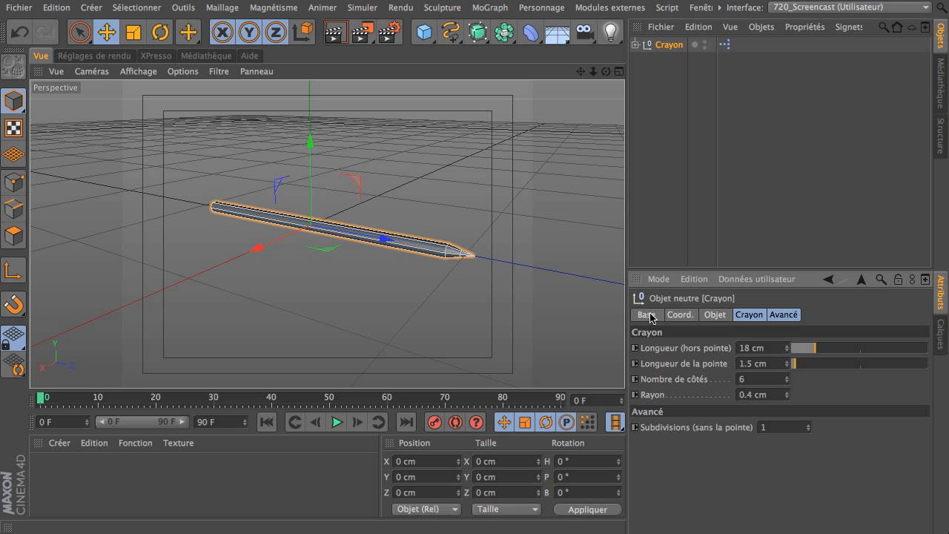
{"action": "double_click", "coordinate": [775, 361]}
{"action": "type", "text": "1"}
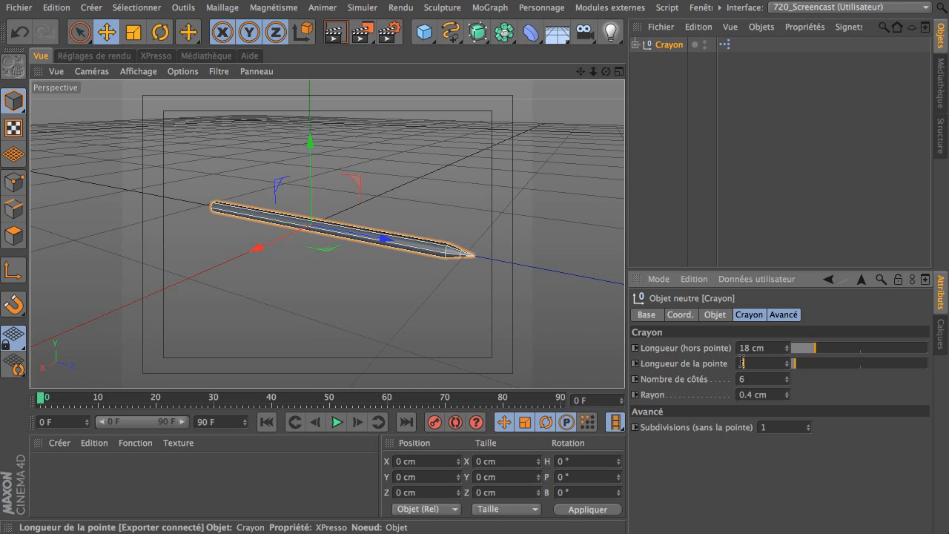
{"action": "key", "text": "Return"}
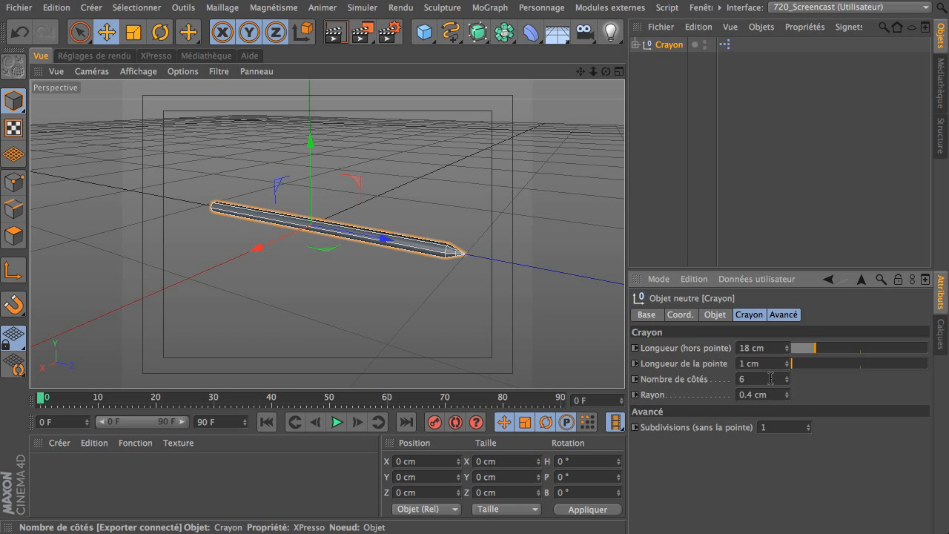
Set Crayon's Rayon to 0.8 cm
{"action": "double_click", "coordinate": [773, 394]}
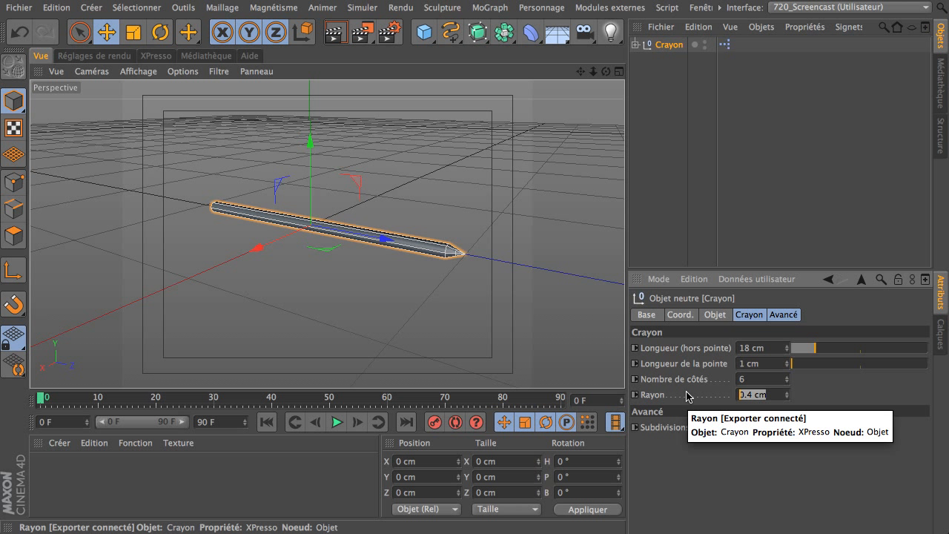
{"action": "type", "text": "8"}
{"action": "key", "text": "Return"}
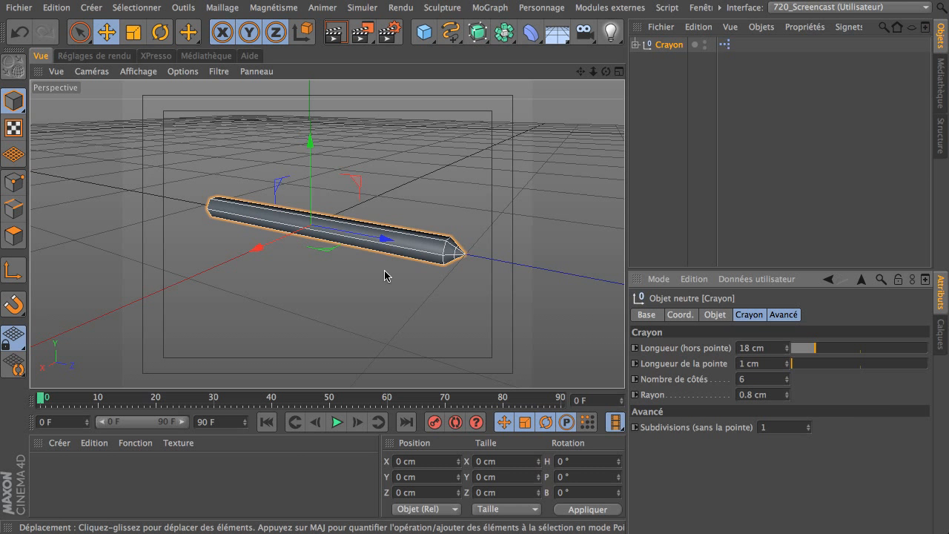
Convert the current state of the parametric Crayon into a separate polygon copy and hide the original Crayon in editor and render
{"action": "mouse_move", "coordinate": [606, 71]}
{"action": "left_mouse_down"}
{"action": "mouse_move", "coordinate": [712, 68]}
{"action": "mouse_move", "coordinate": [615, 70]}
{"action": "mouse_move", "coordinate": [675, 50]}
{"action": "left_mouse_up"}
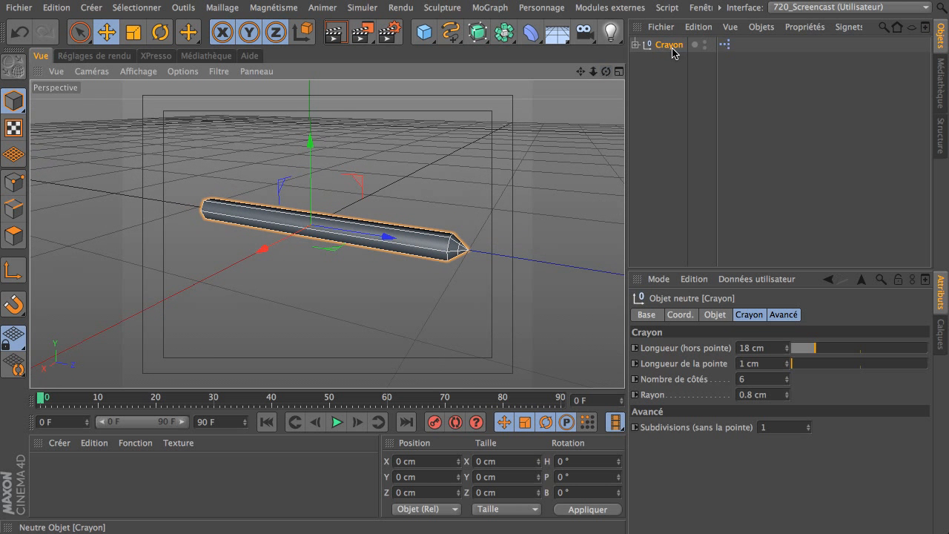
{"action": "left_click", "coordinate": [762, 26]}
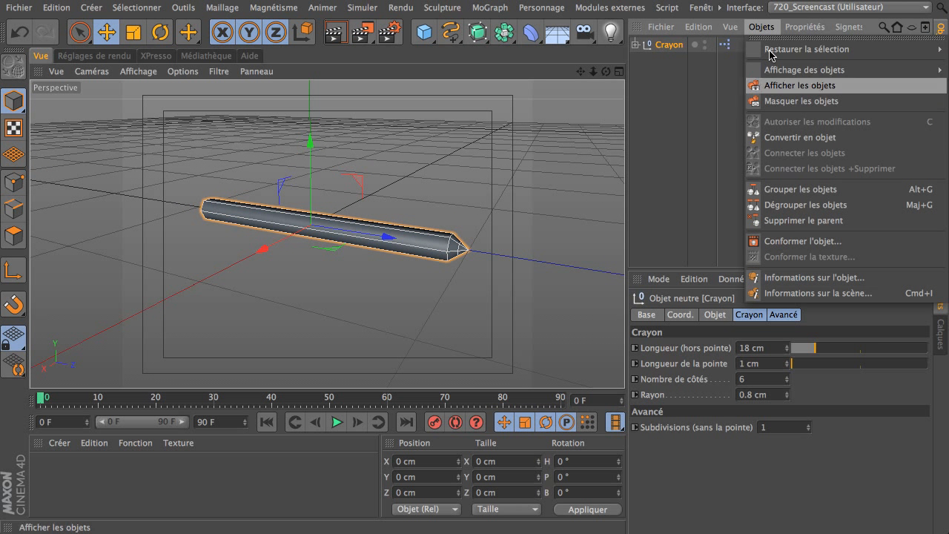
{"action": "left_click", "coordinate": [804, 135]}
{"action": "left_click", "coordinate": [636, 45]}
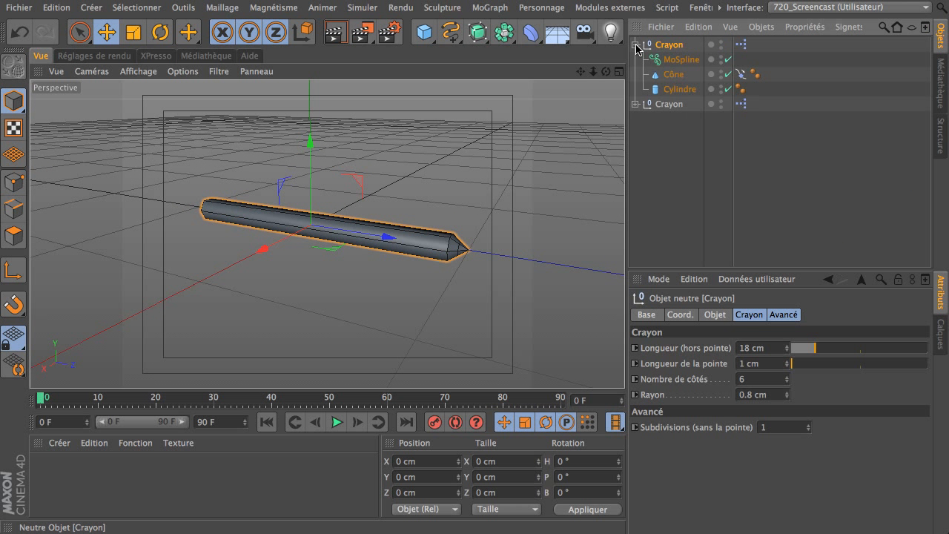
{"action": "left_click", "coordinate": [636, 45]}
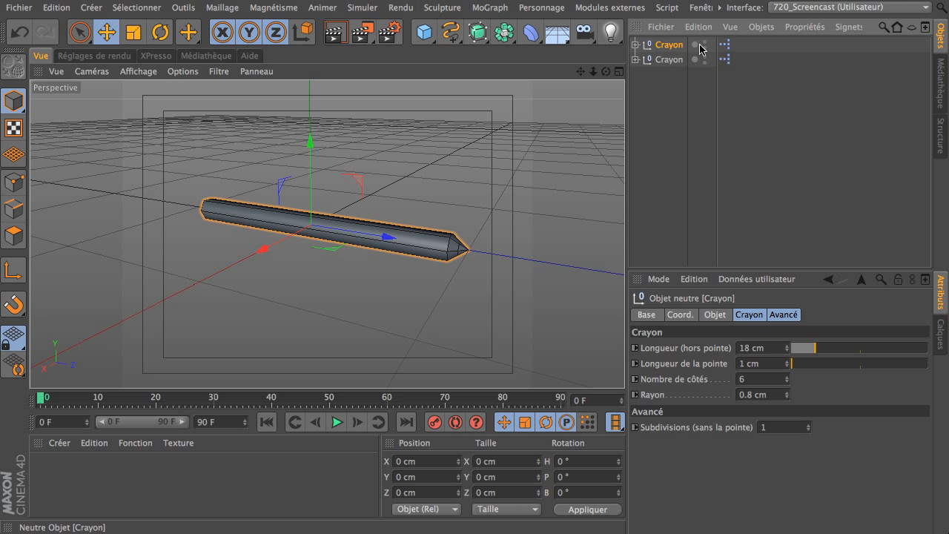
{"action": "left_click", "coordinate": [705, 46]}
Expand the converted Crayon copy, check its Cône and Cylindre parts, and delete its MoSpline
{"action": "left_click", "coordinate": [671, 60]}
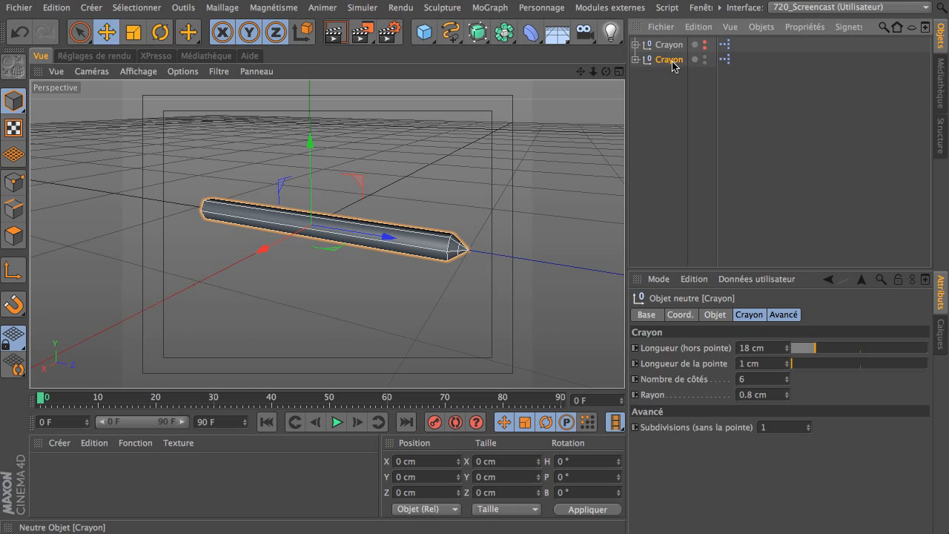
{"action": "left_click", "coordinate": [635, 60]}
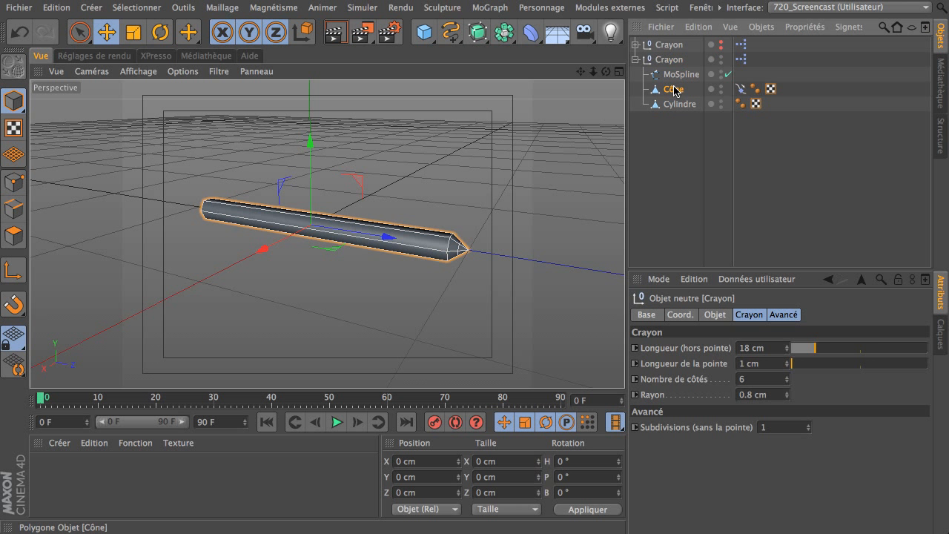
{"action": "left_click", "coordinate": [679, 104]}
{"action": "left_click", "coordinate": [674, 89]}
{"action": "left_click", "coordinate": [677, 107]}
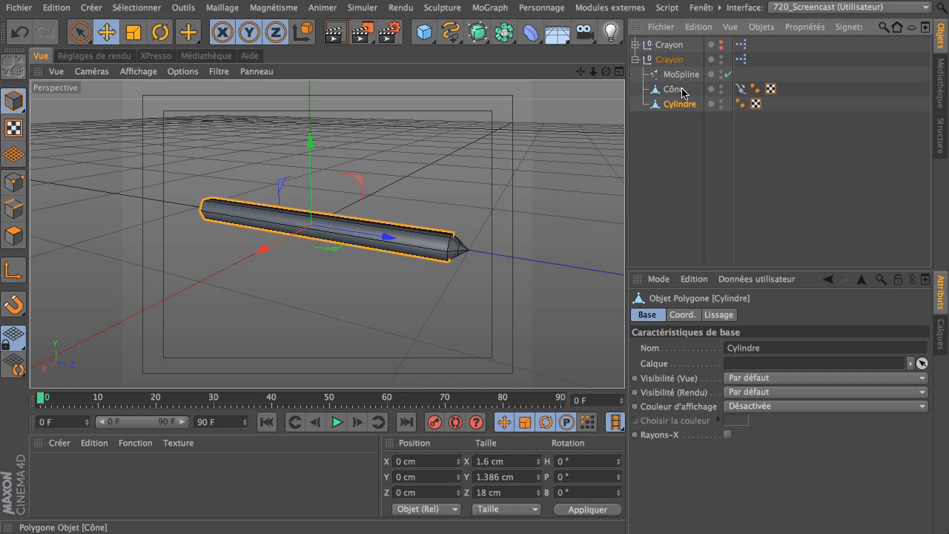
{"action": "left_click", "coordinate": [688, 76]}
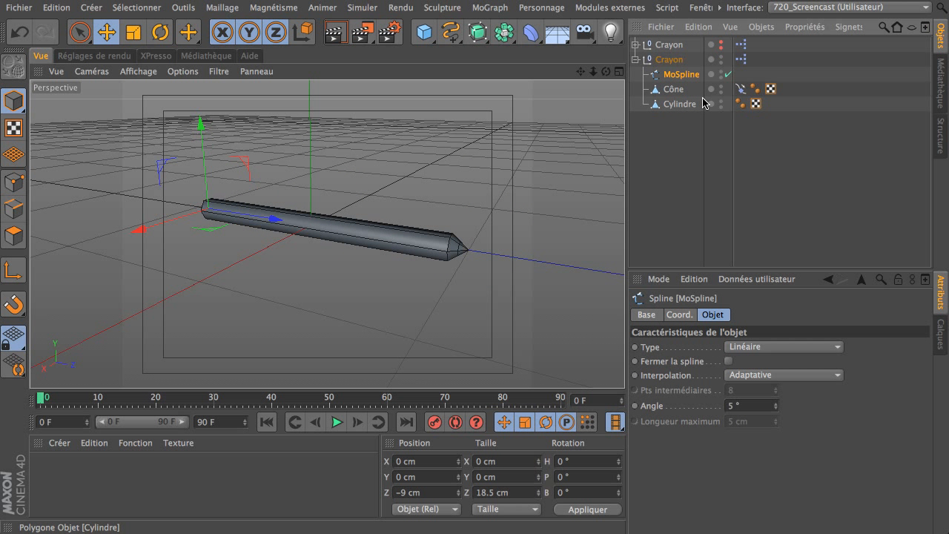
{"action": "key", "text": "Delete"}
Delete the XPresso tag from the converted Crayon and the Aligner sur la spline tag from its Cône
{"action": "left_click", "coordinate": [738, 58]}
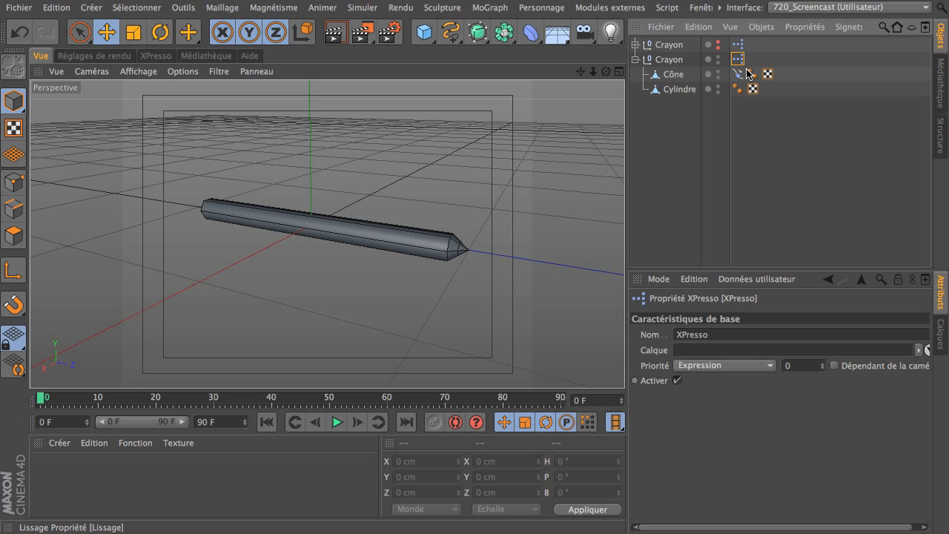
{"action": "left_click", "coordinate": [740, 77]}
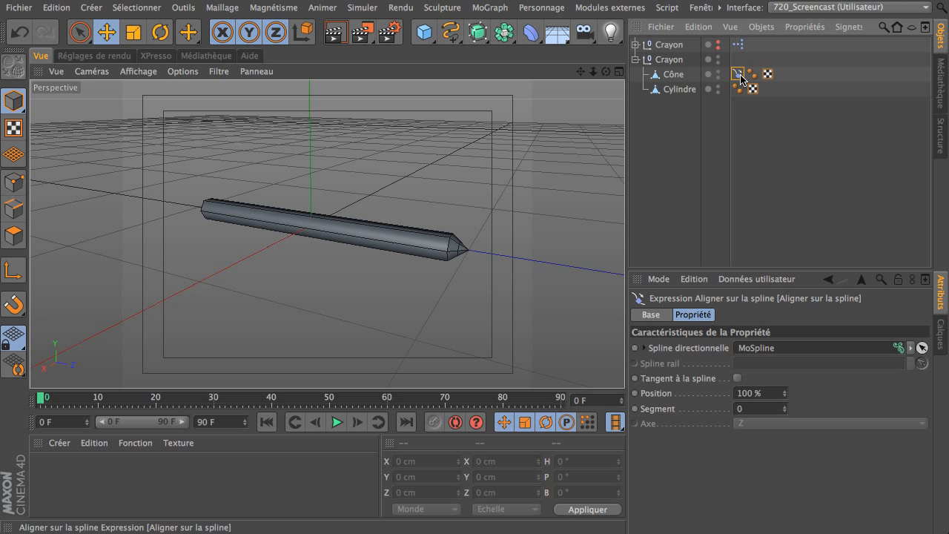
{"action": "key", "text": "Delete"}
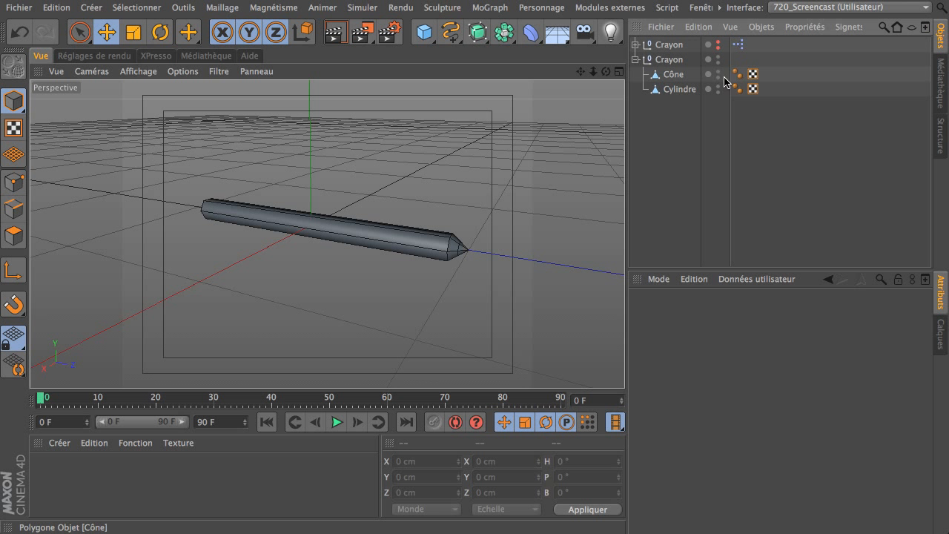
Move the converted Cône and Cylindre out of their parent null and delete that empty Crayon null
{"action": "left_click", "coordinate": [665, 74]}
{"action": "left_click", "coordinate": [667, 90]}
{"action": "left_click", "coordinate": [668, 76]}
{"action": "left_click", "coordinate": [668, 90]}
{"action": "left_click", "coordinate": [669, 77]}
{"action": "left_click", "coordinate": [670, 91]}
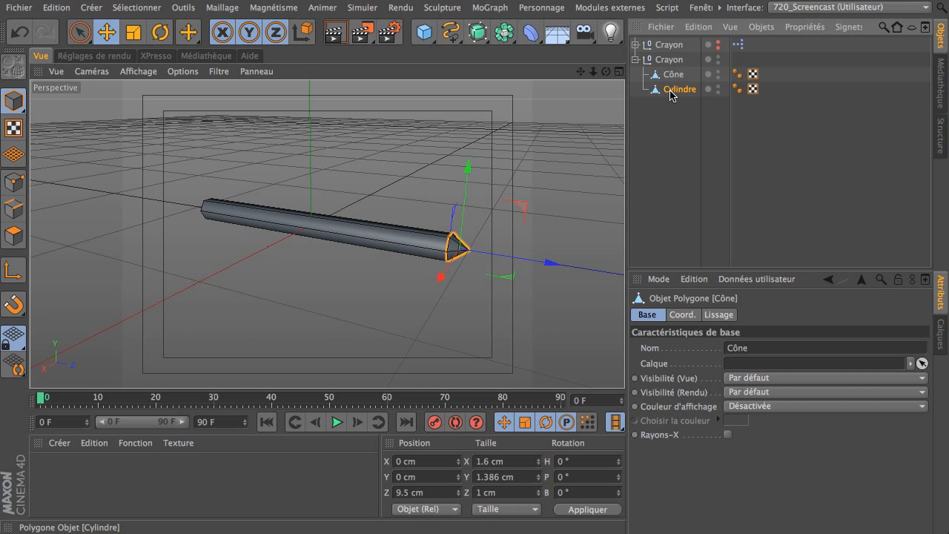
{"action": "left_click", "coordinate": [671, 77]}
{"action": "left_click", "coordinate": [671, 90]}
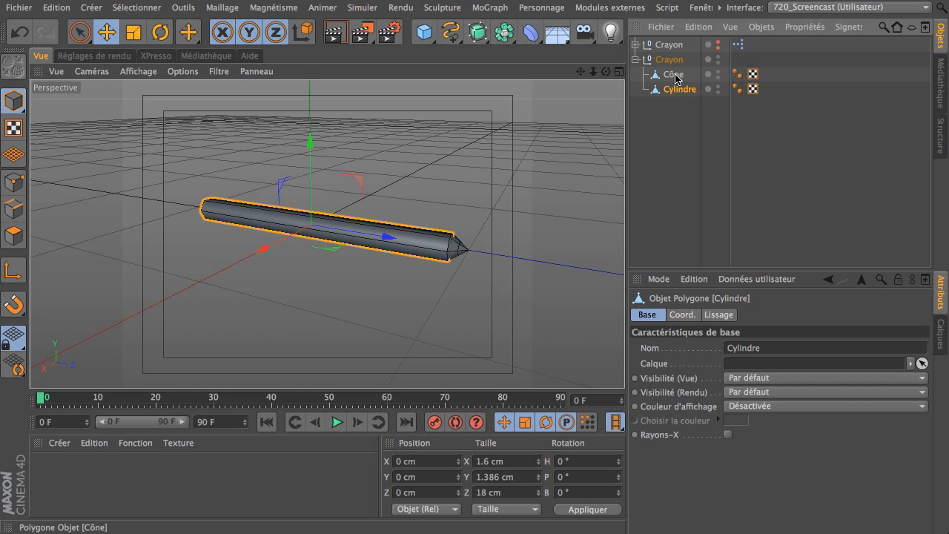
{"action": "left_click", "coordinate": [667, 75], "text": "ctrl"}
{"action": "left_click_drag", "start_coordinate": [655, 164], "coordinate": [656, 163]}
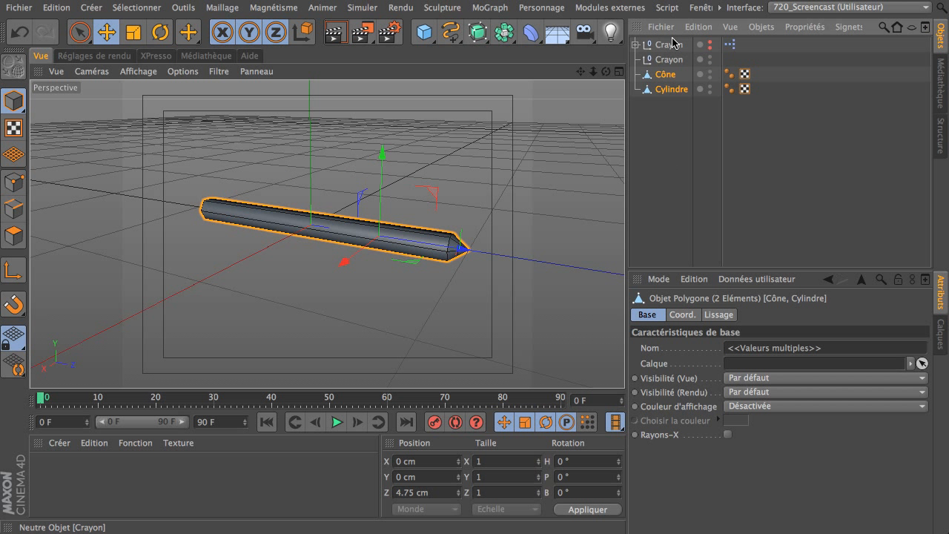
{"action": "left_click", "coordinate": [670, 62]}
{"action": "key", "text": "Delete"}
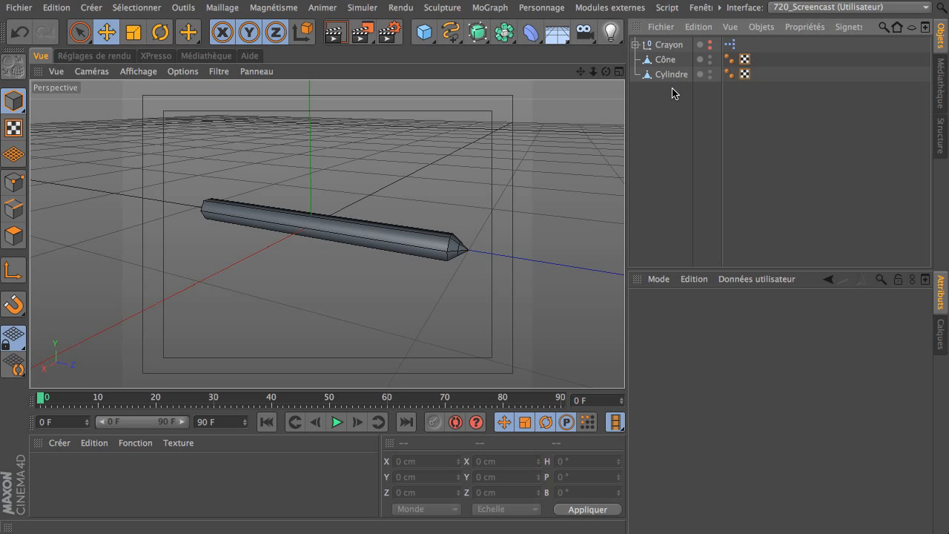
Merge the Cône and Cylindre polygon objects into one with Connecter les objets + Supprimer
{"action": "left_click_drag", "start_coordinate": [674, 90], "coordinate": [652, 58]}
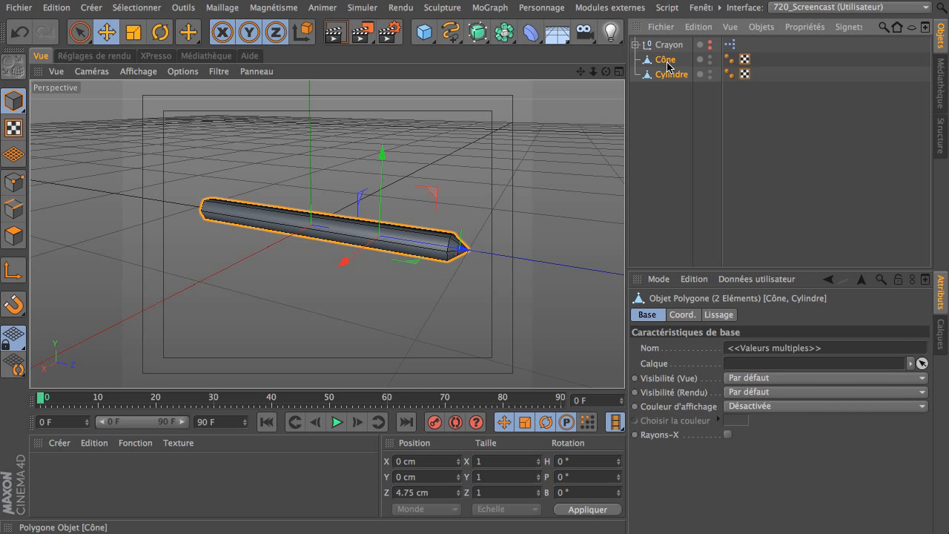
{"action": "right_click", "coordinate": [669, 65]}
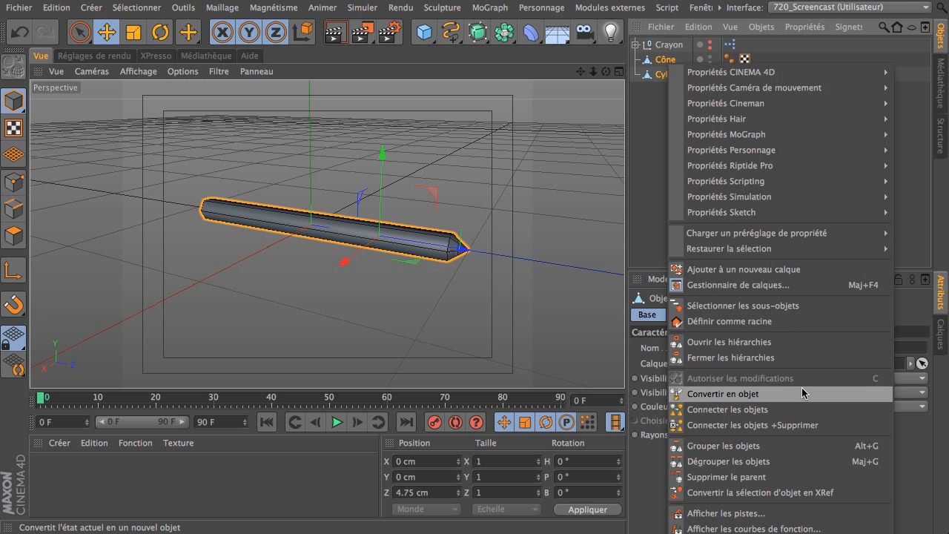
{"action": "left_click", "coordinate": [807, 425]}
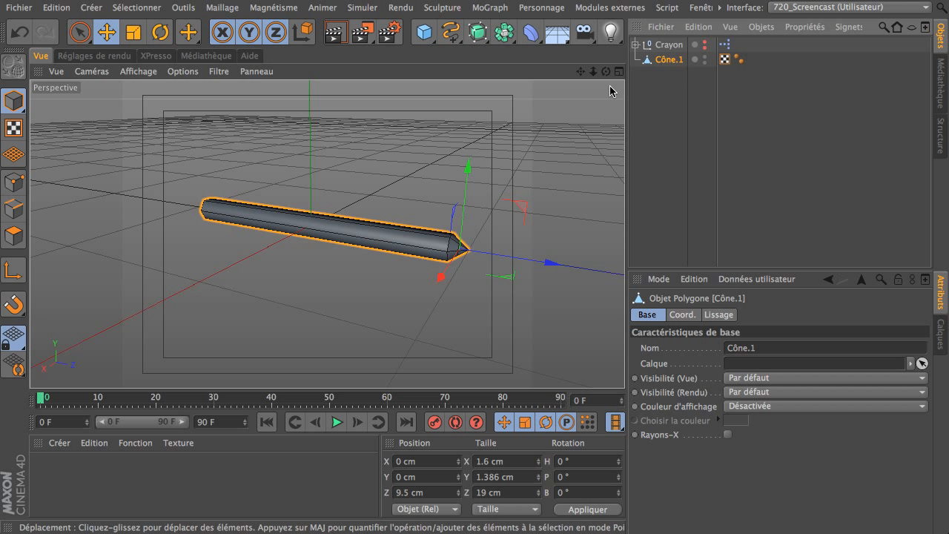
Copy the materials bleu, jaune, vert, rouge, Bois and Mine from the other open project into this scene
{"action": "left_click_drag", "start_coordinate": [581, 71], "coordinate": [516, 65]}
{"action": "key", "text": "v"}
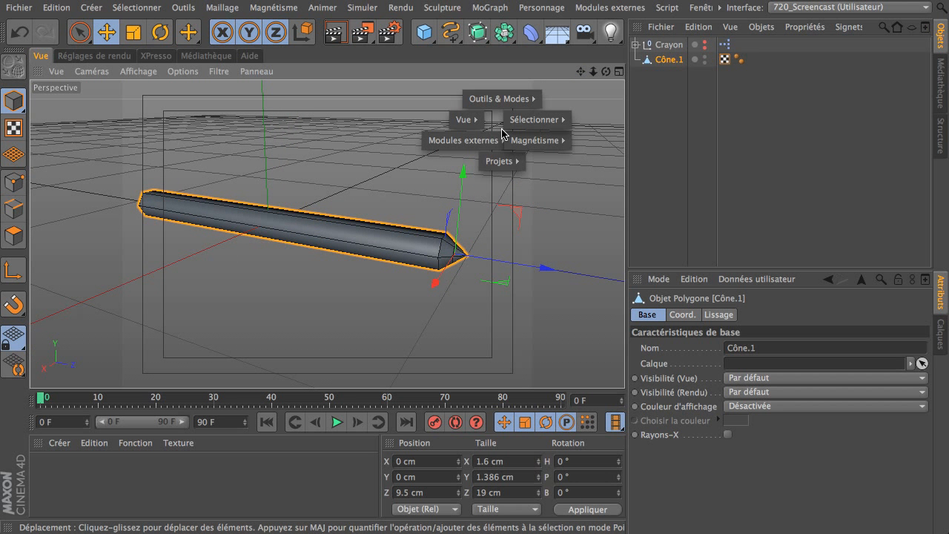
{"action": "mouse_move", "coordinate": [500, 159]}
{"action": "left_click", "coordinate": [506, 193]}
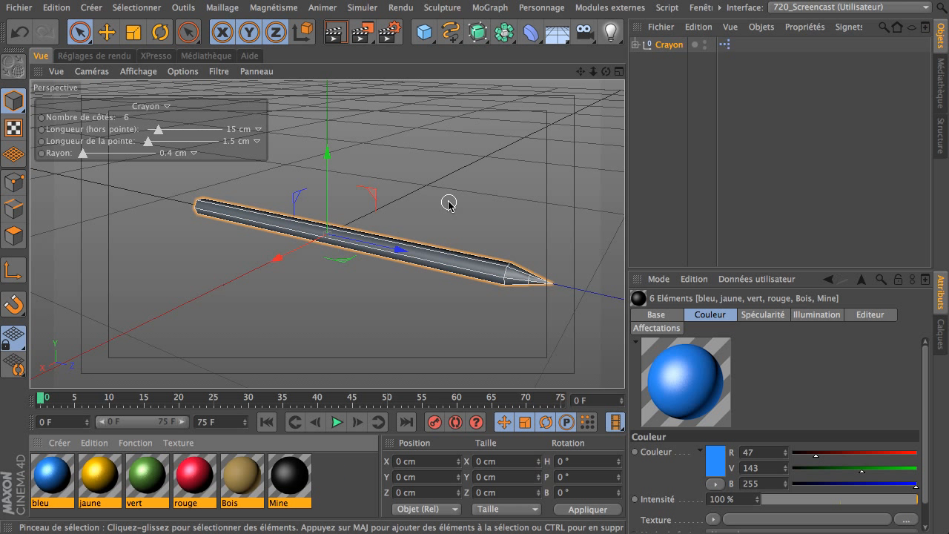
{"action": "key", "text": "v"}
{"action": "mouse_move", "coordinate": [450, 231]}
{"action": "left_click", "coordinate": [445, 250]}
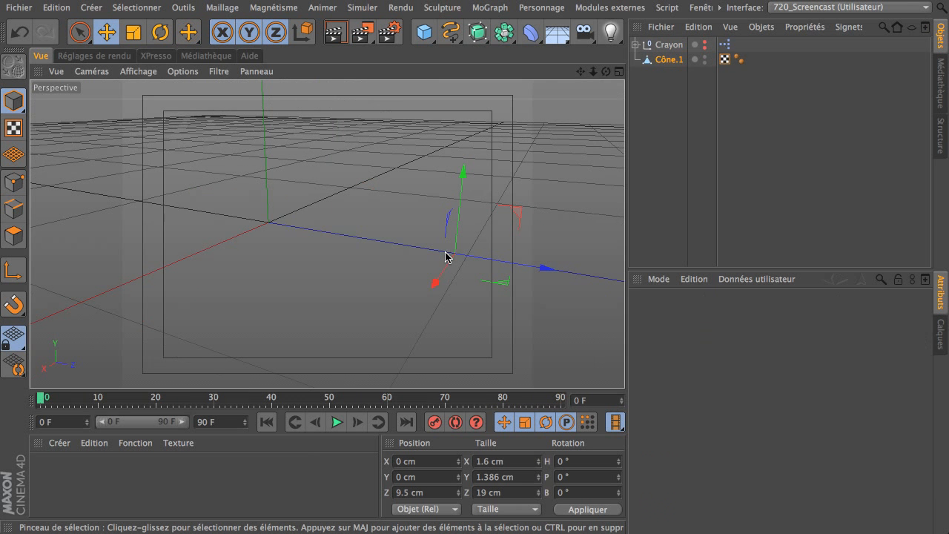
{"action": "left_click", "coordinate": [688, 91]}
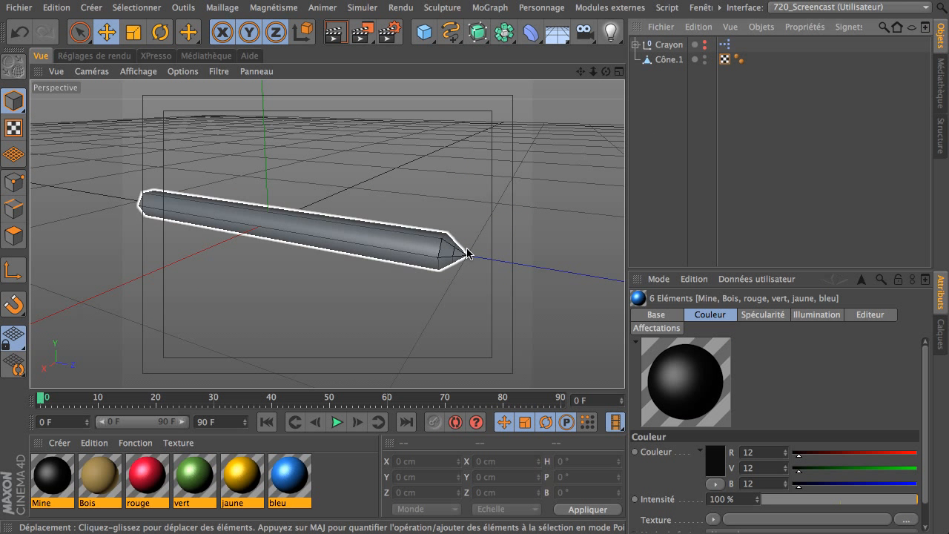
Put the merged pencil object into polygon mode and rename it Crayon
{"action": "left_click", "coordinate": [13, 235]}
{"action": "left_click", "coordinate": [148, 207]}
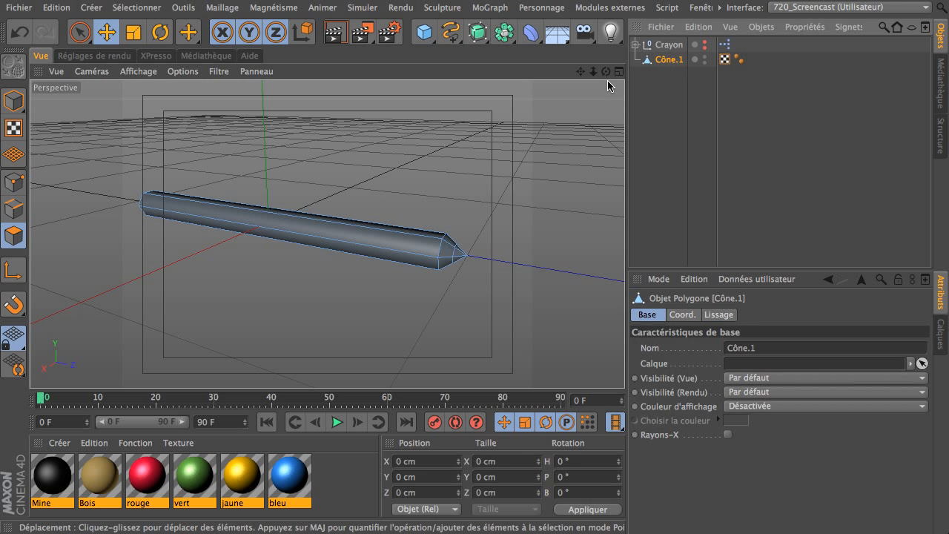
{"action": "left_click_drag", "start_coordinate": [594, 72], "coordinate": [671, 82]}
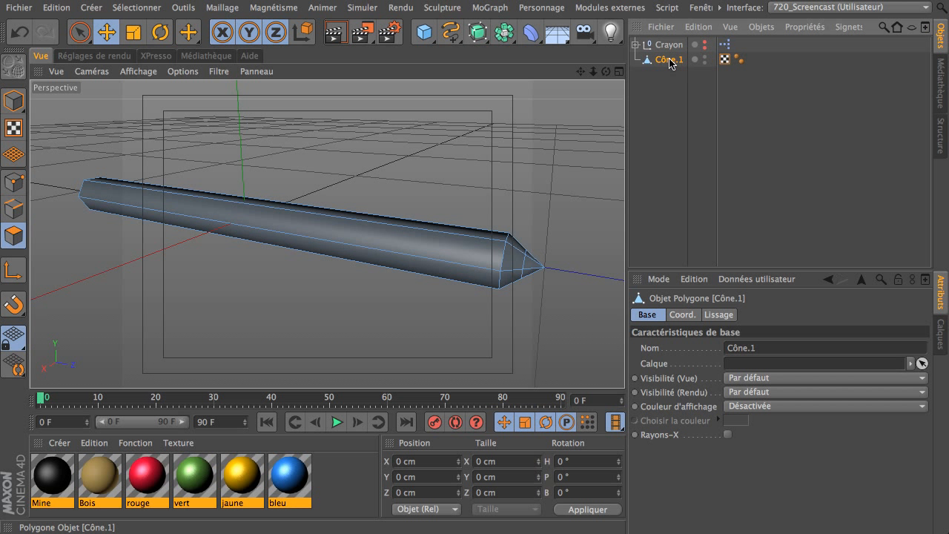
{"action": "double_click", "coordinate": [667, 60]}
{"action": "type", "text": "Cr"}
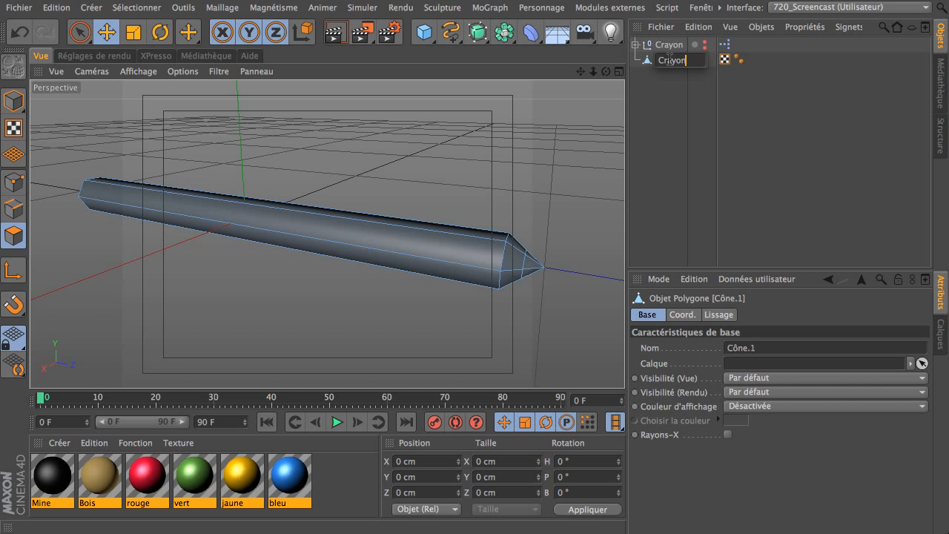
{"action": "type", "text": "ayon"}
{"action": "key", "text": "Return"}
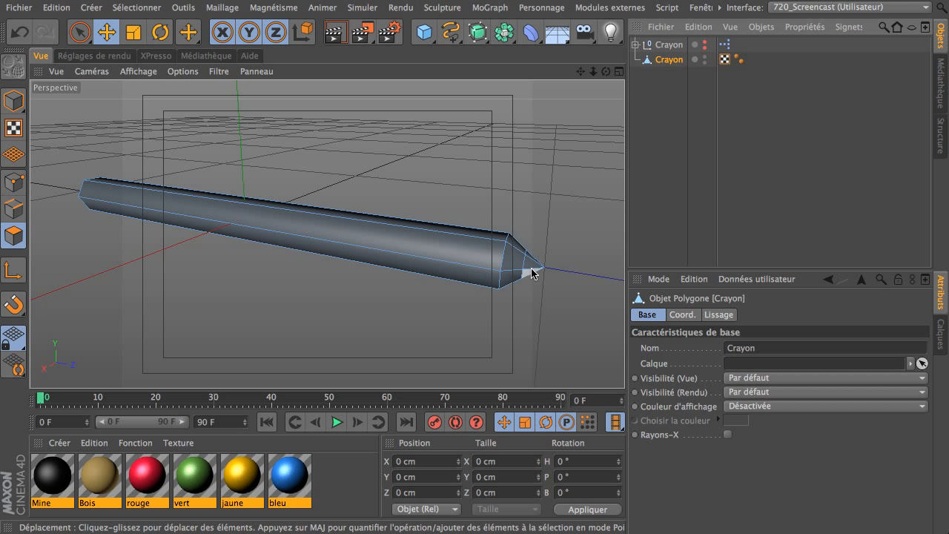
Select the polygon loop at the extremity of the pencil's tip with the Loop Selection tool
{"action": "key", "text": "v"}
{"action": "mouse_move", "coordinate": [553, 211]}
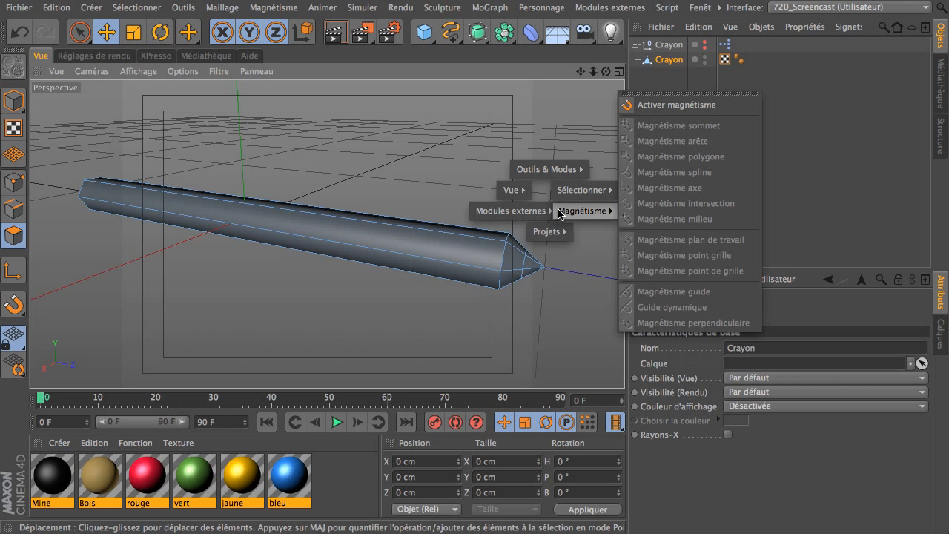
{"action": "mouse_move", "coordinate": [582, 190]}
{"action": "left_click", "coordinate": [662, 211]}
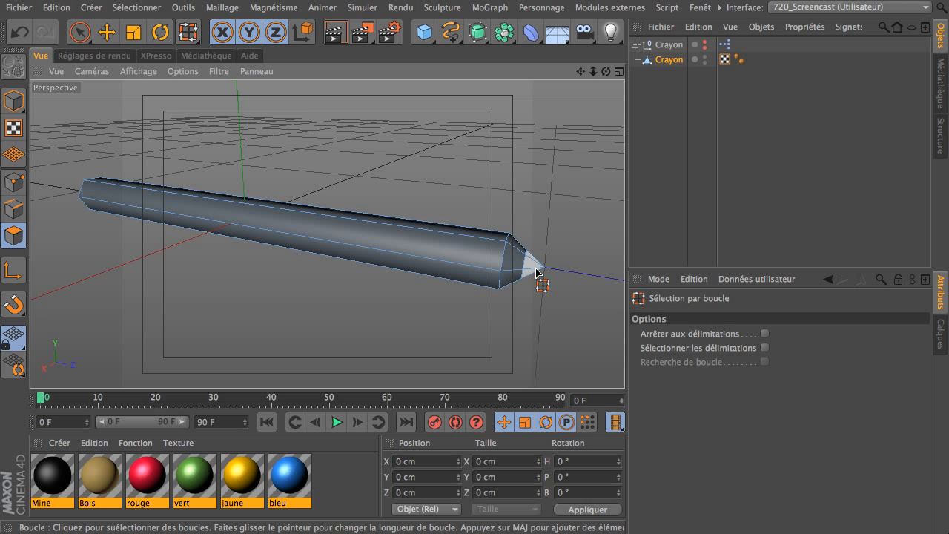
{"action": "left_click", "coordinate": [538, 273]}
Add the inner polygons of the pencil's flat back end to the selection with the selection brush
{"action": "scroll", "coordinate": [413, 294], "scroll_direction": "up", "scroll_amount": 2}
{"action": "left_click_drag", "start_coordinate": [534, 266], "coordinate": [712, 417], "text": "alt"}
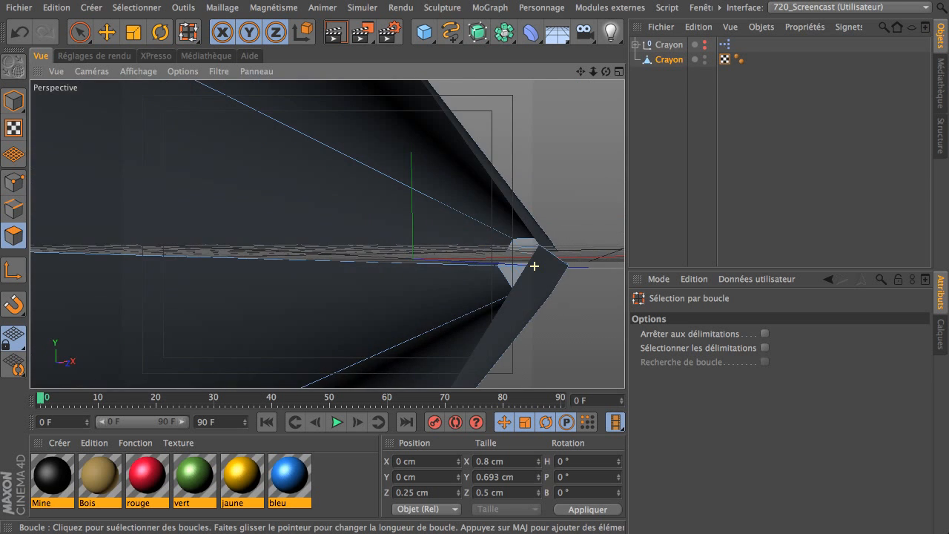
{"action": "left_click_drag", "start_coordinate": [593, 72], "coordinate": [445, 72]}
{"action": "left_click_drag", "start_coordinate": [581, 72], "coordinate": [645, 82]}
{"action": "left_click_drag", "start_coordinate": [606, 72], "coordinate": [675, 119]}
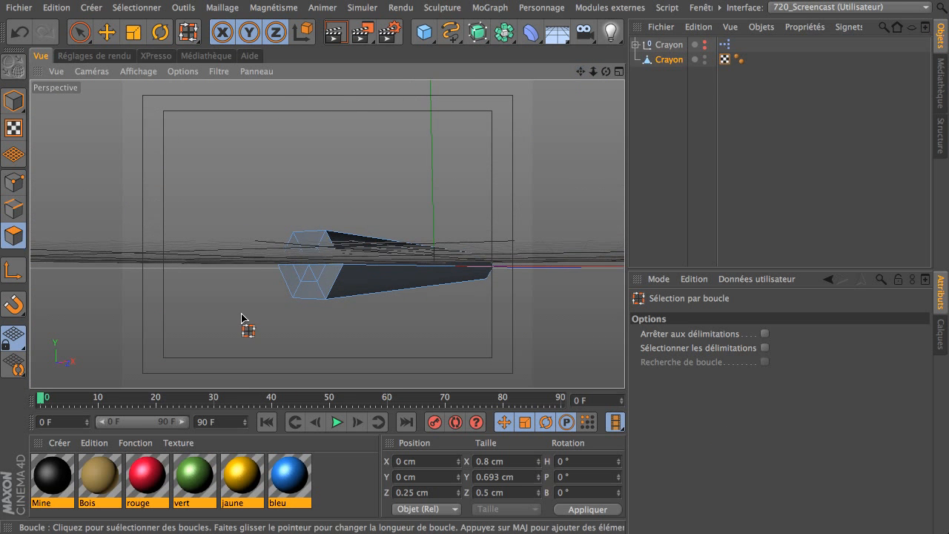
{"action": "key", "text": "space"}
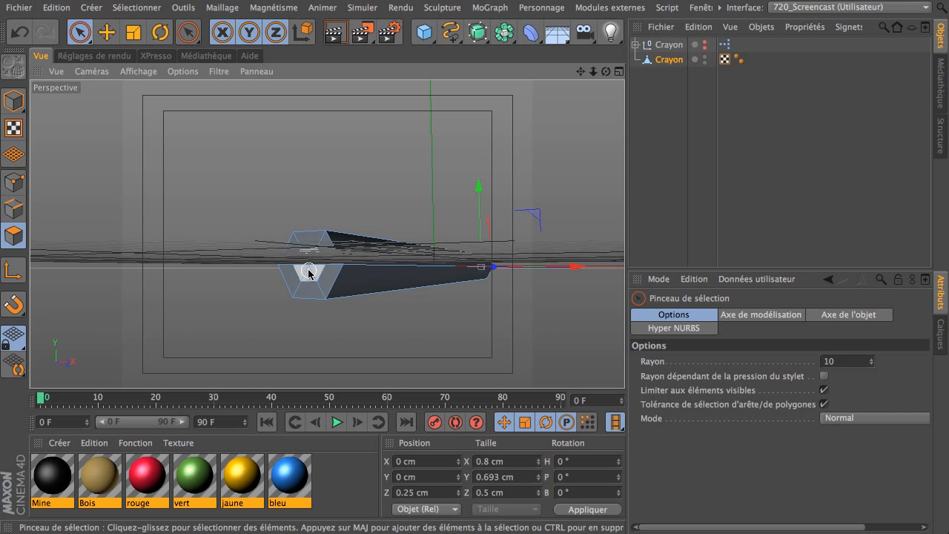
{"action": "left_click", "coordinate": [308, 271], "text": "shift"}
{"action": "left_click_drag", "start_coordinate": [467, 313], "coordinate": [458, 319], "text": "alt"}
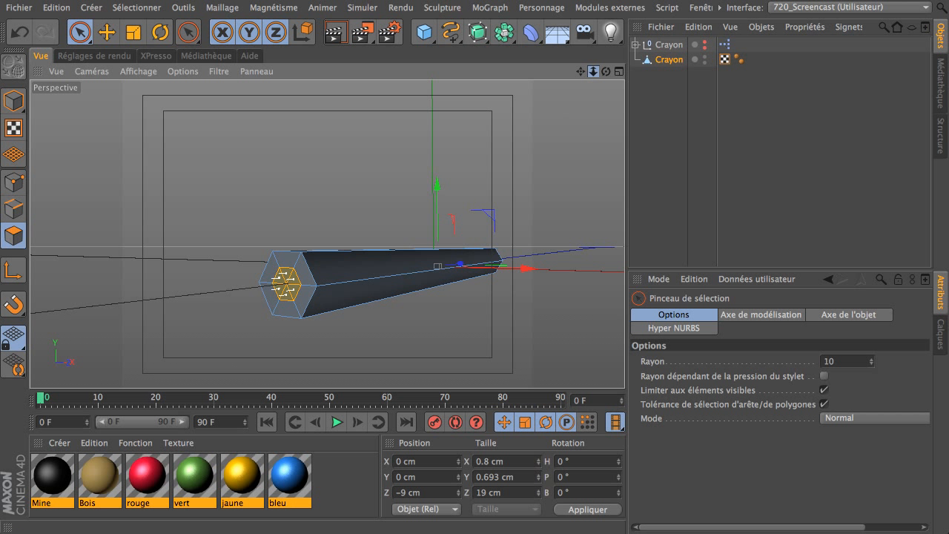
Store the selected lead polygons as a polygon selection tag named mine
{"action": "mouse_move", "coordinate": [594, 72]}
{"action": "left_mouse_down"}
{"action": "mouse_move", "coordinate": [467, 72]}
{"action": "mouse_move", "coordinate": [613, 75]}
{"action": "mouse_move", "coordinate": [475, 72]}
{"action": "left_mouse_up"}
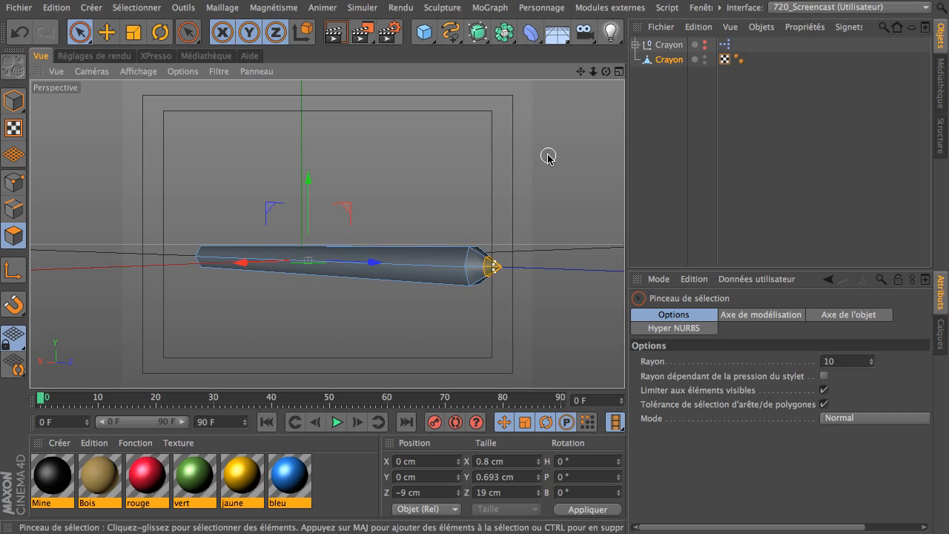
{"action": "key", "text": "v"}
{"action": "mouse_move", "coordinate": [577, 145]}
{"action": "left_click", "coordinate": [772, 289]}
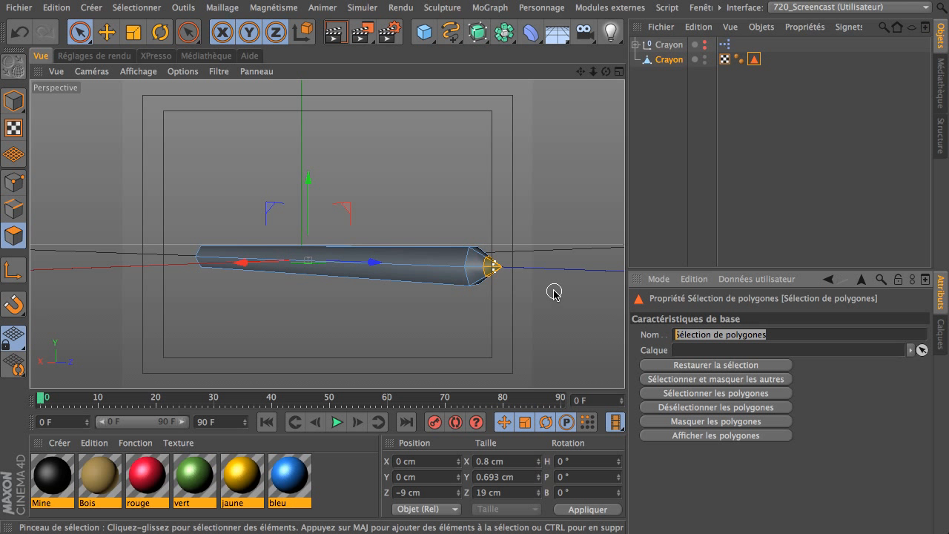
{"action": "type", "text": "mine"}
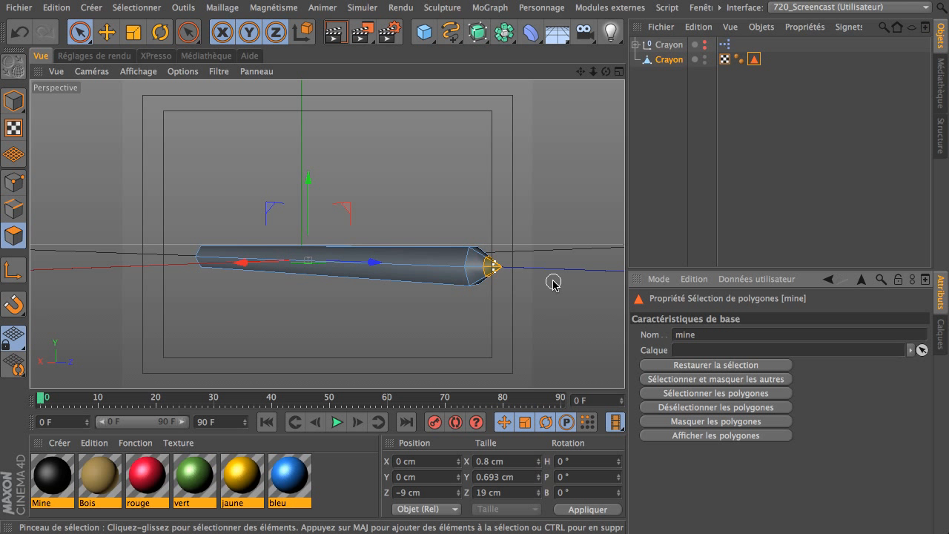
Select the polygon loop of the wooden cone behind the lead tip on the polygon Crayon with the Loop Selection tool
{"action": "left_click", "coordinate": [672, 60]}
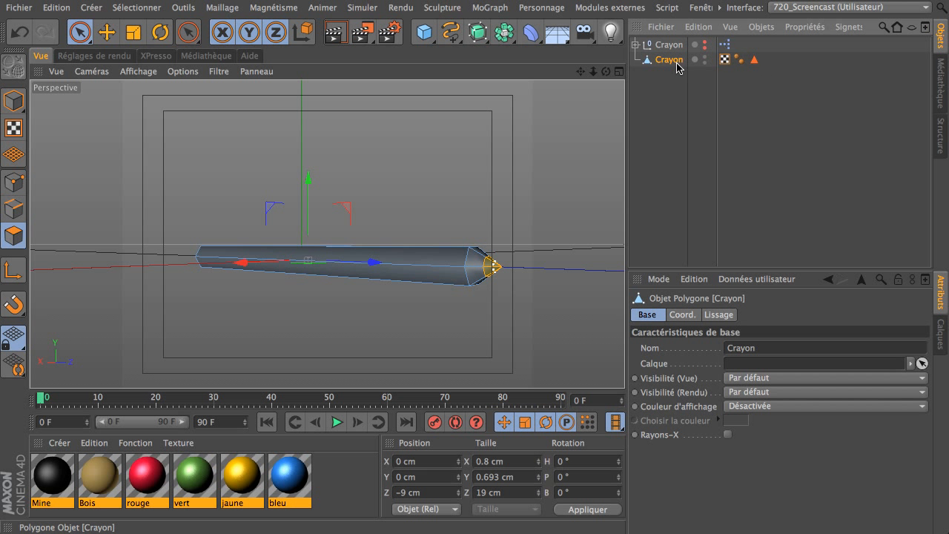
{"action": "key", "text": "v"}
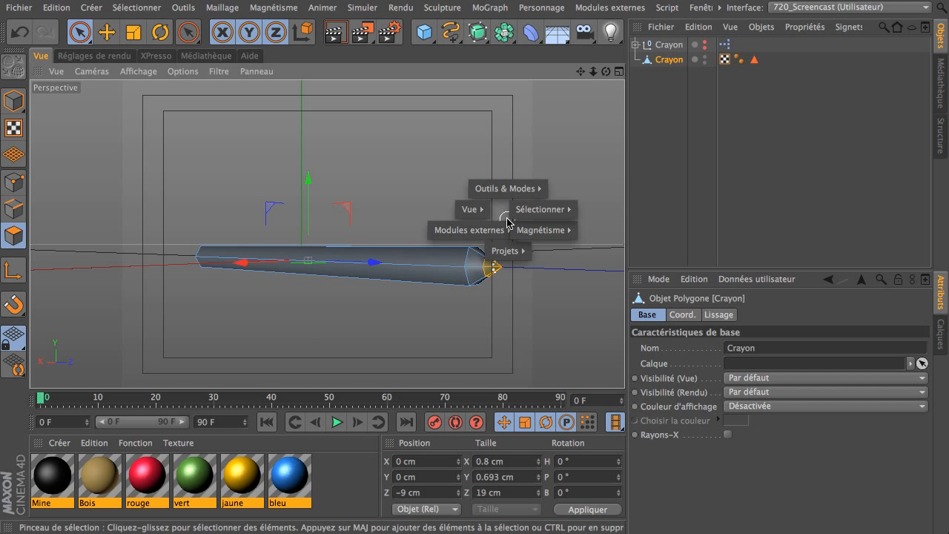
{"action": "mouse_move", "coordinate": [522, 216]}
{"action": "left_click", "coordinate": [593, 230]}
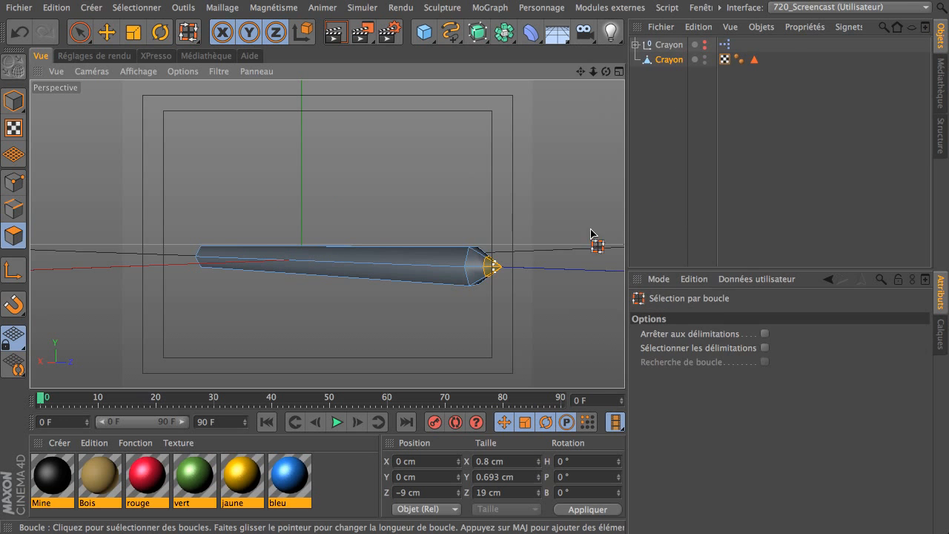
{"action": "left_click", "coordinate": [480, 267]}
Add the outer polygon ring of the pencil's flat back end to the loop selection
{"action": "mouse_move", "coordinate": [437, 320]}
{"action": "left_mouse_down", "text": "alt"}
{"action": "mouse_move", "coordinate": [568, 296]}
{"action": "mouse_move", "coordinate": [645, 352]}
{"action": "mouse_move", "coordinate": [711, 419]}
{"action": "left_mouse_up", "text": "alt"}
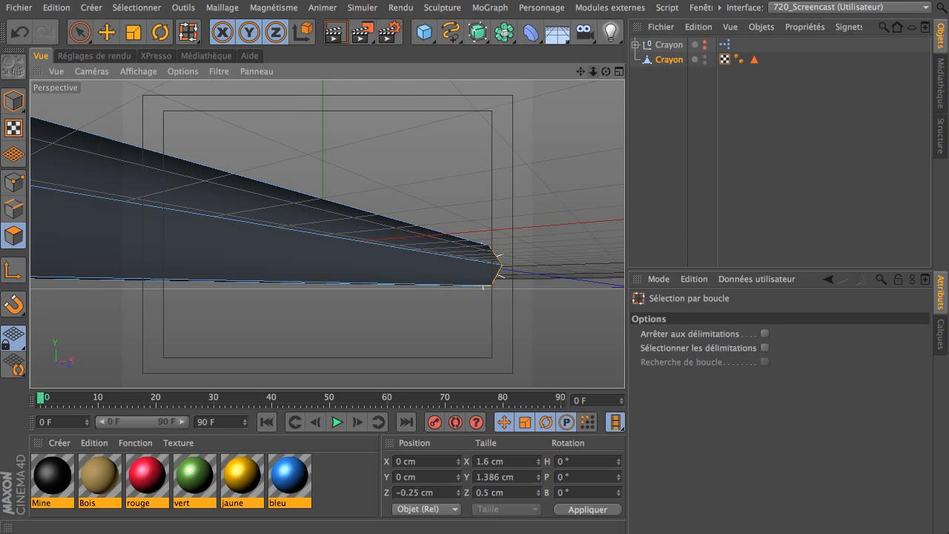
{"action": "left_click_drag", "start_coordinate": [593, 72], "coordinate": [625, 392]}
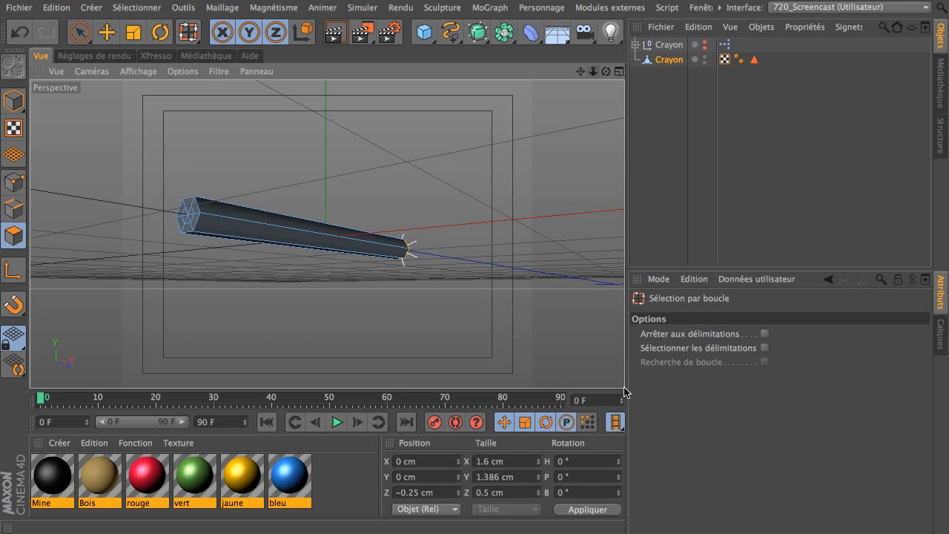
{"action": "left_click", "coordinate": [193, 208]}
{"action": "mouse_move", "coordinate": [483, 212]}
{"action": "left_mouse_down", "text": "alt"}
{"action": "mouse_move", "coordinate": [360, 258]}
{"action": "mouse_move", "coordinate": [362, 270]}
{"action": "left_mouse_up", "text": "alt"}
{"action": "left_click_drag", "start_coordinate": [594, 72], "coordinate": [643, 78]}
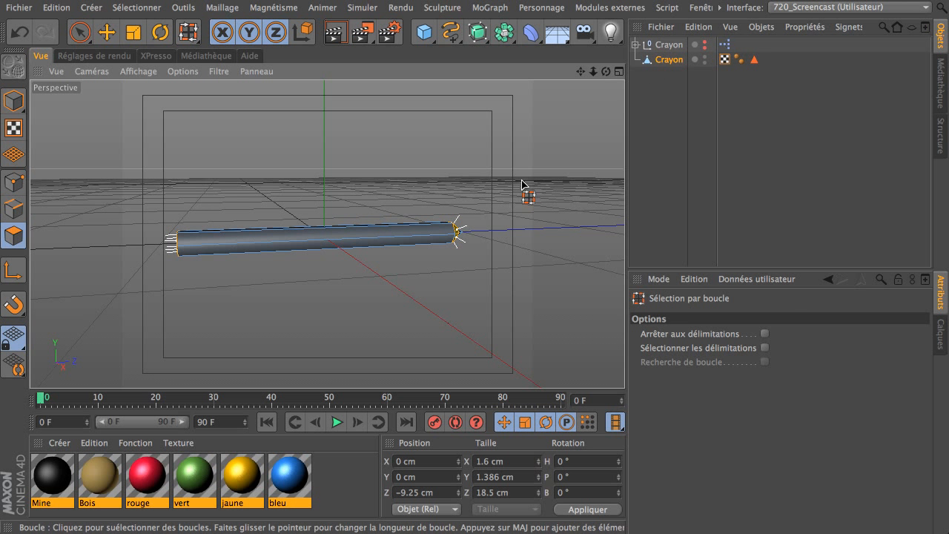
Store the selected wood polygons as a polygon selection tag named bois
{"action": "key", "text": "v"}
{"action": "mouse_move", "coordinate": [557, 181]}
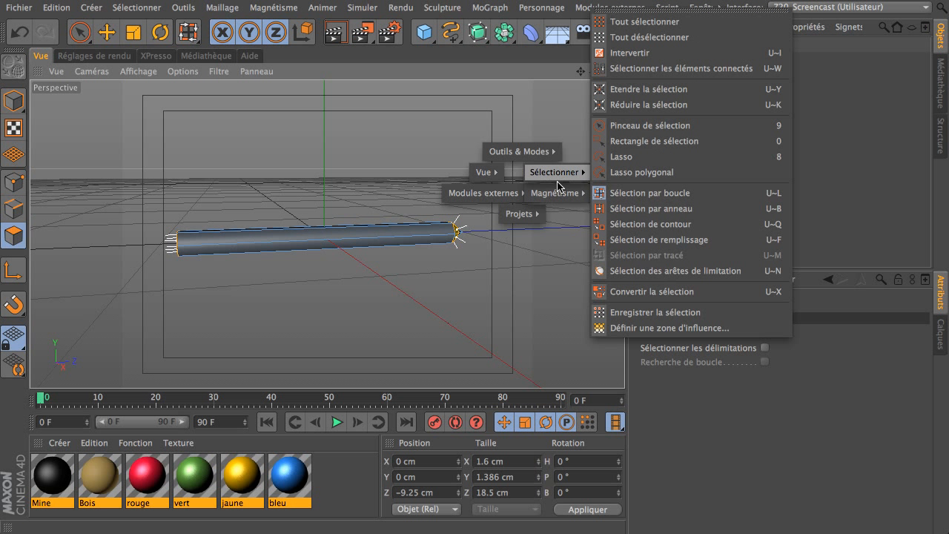
{"action": "left_click", "coordinate": [693, 312]}
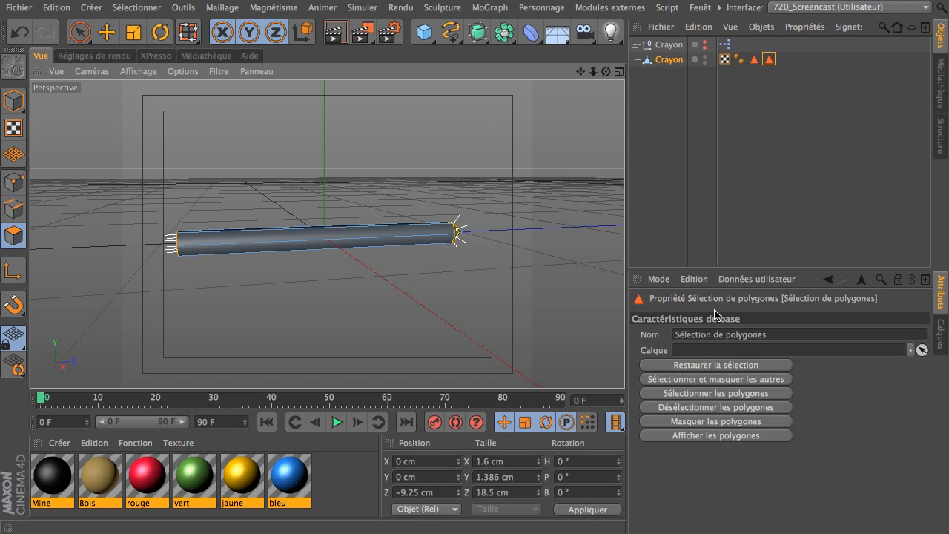
{"action": "left_click", "coordinate": [789, 337]}
{"action": "type", "text": "bo"}
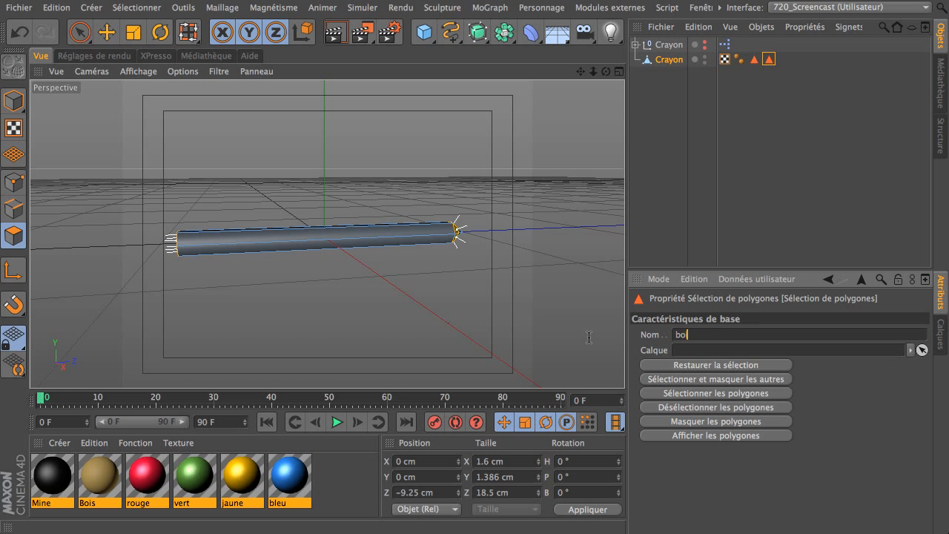
{"action": "type", "text": "is"}
{"action": "key", "text": "Return"}
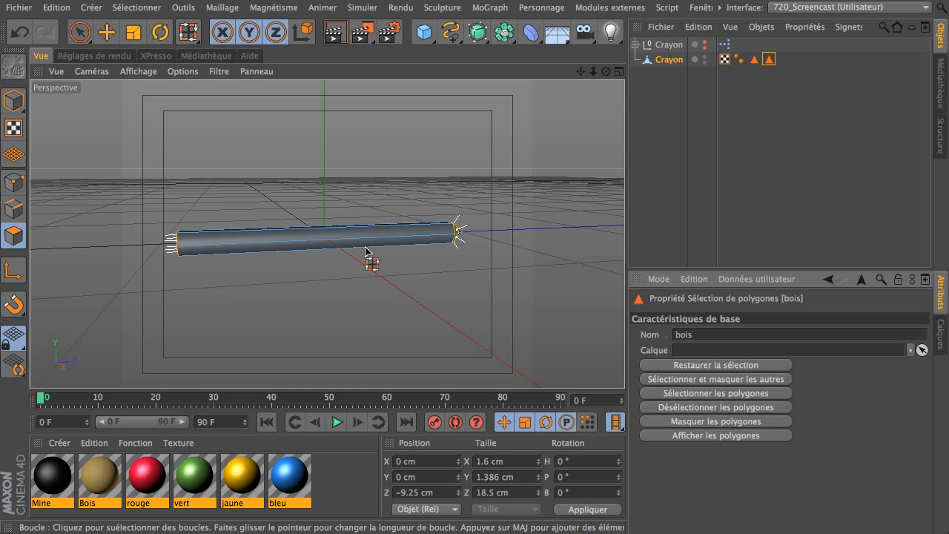
Deselect all polygons with the selection brush and put the pencil back in model mode
{"action": "key", "text": "9"}
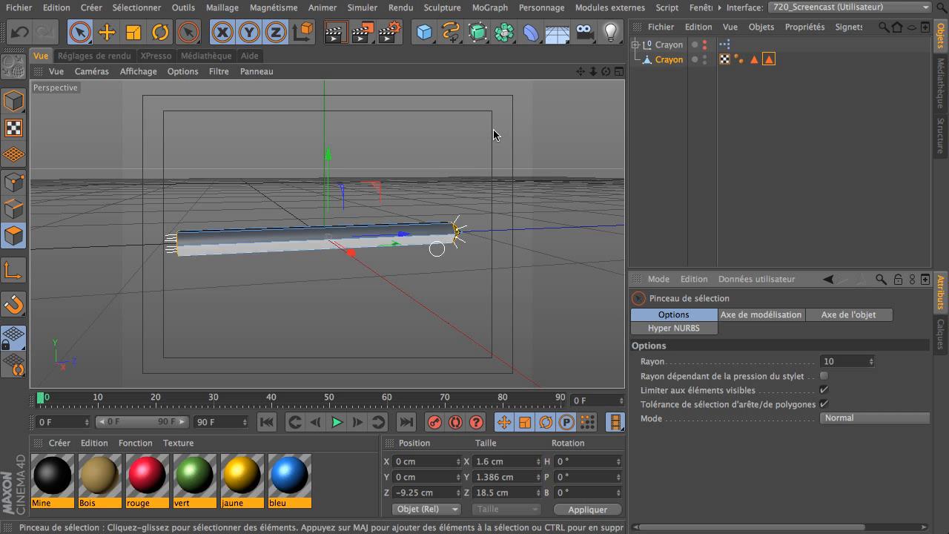
{"action": "left_click_drag", "start_coordinate": [606, 72], "coordinate": [565, 71]}
{"action": "left_click", "coordinate": [534, 136]}
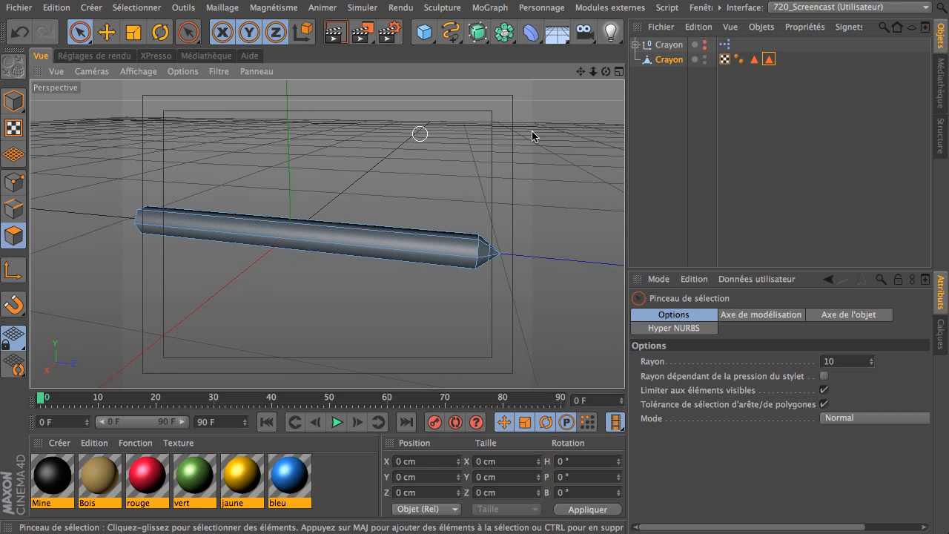
{"action": "left_click", "coordinate": [12, 100]}
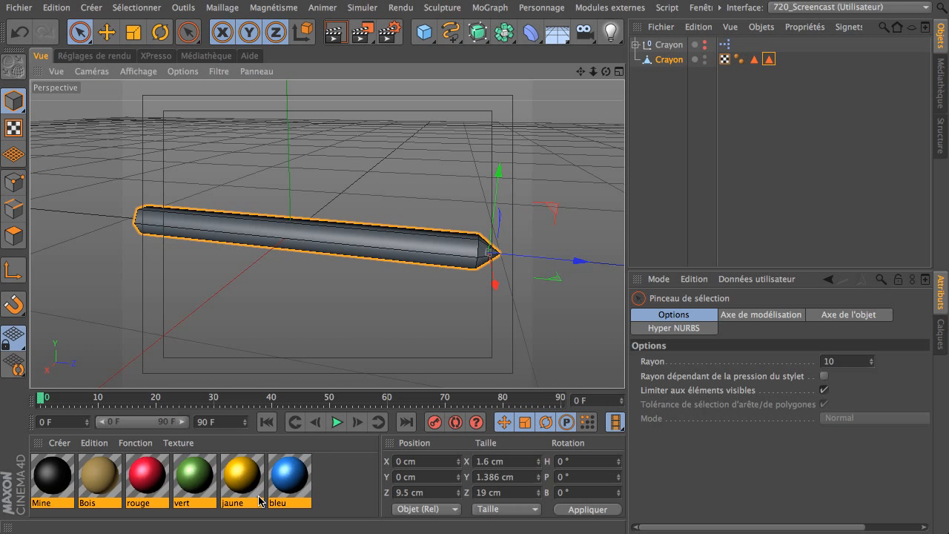
{"action": "mouse_move", "coordinate": [199, 487]}
{"action": "left_mouse_down"}
{"action": "mouse_move", "coordinate": [716, 46]}
{"action": "mouse_move", "coordinate": [682, 59]}
{"action": "left_mouse_up"}
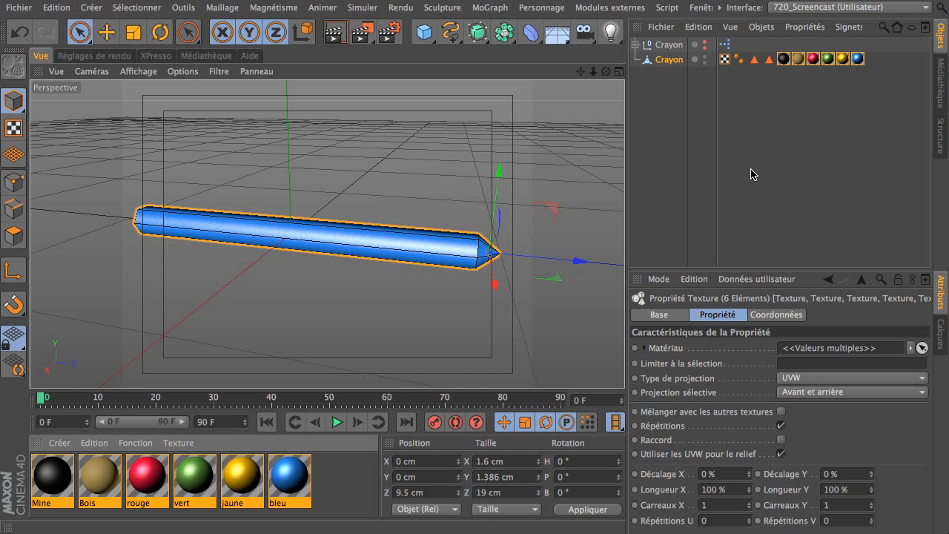
{"action": "key", "text": "Delete"}
{"action": "left_click", "coordinate": [364, 489]}
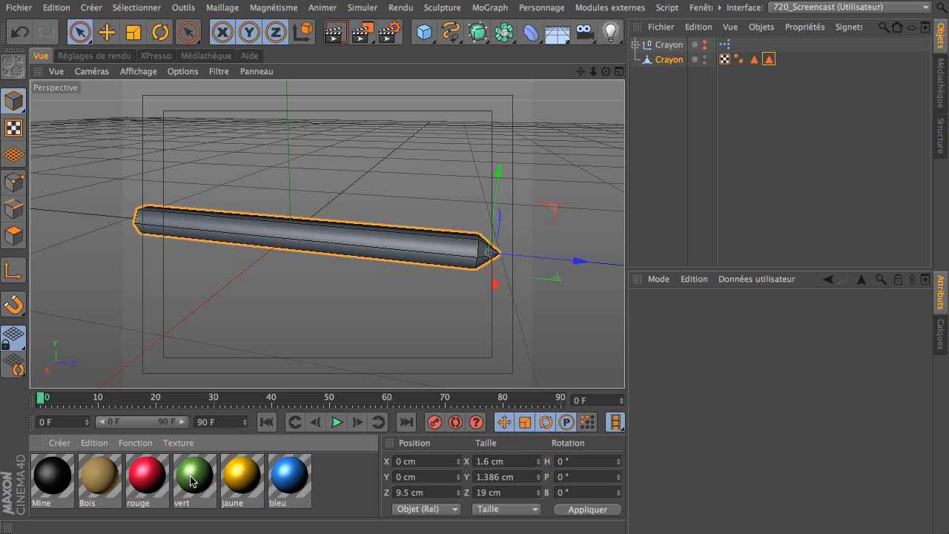
Apply the vert material to the whole polygon Crayon and the Bois material restricted to the bois selection
{"action": "left_click_drag", "start_coordinate": [668, 59], "coordinate": [667, 59]}
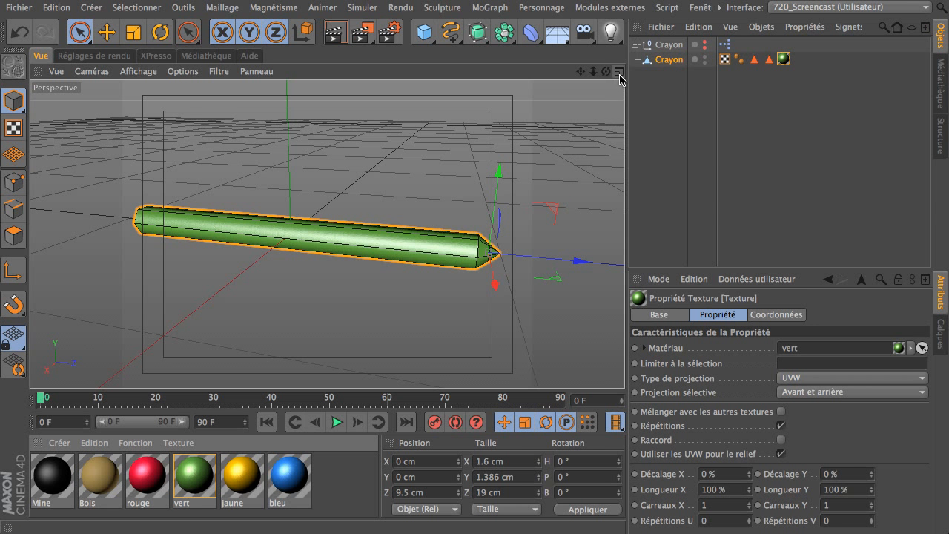
{"action": "mouse_move", "coordinate": [606, 71]}
{"action": "left_mouse_down"}
{"action": "mouse_move", "coordinate": [586, 73]}
{"action": "mouse_move", "coordinate": [601, 72]}
{"action": "mouse_move", "coordinate": [614, 124]}
{"action": "left_mouse_up"}
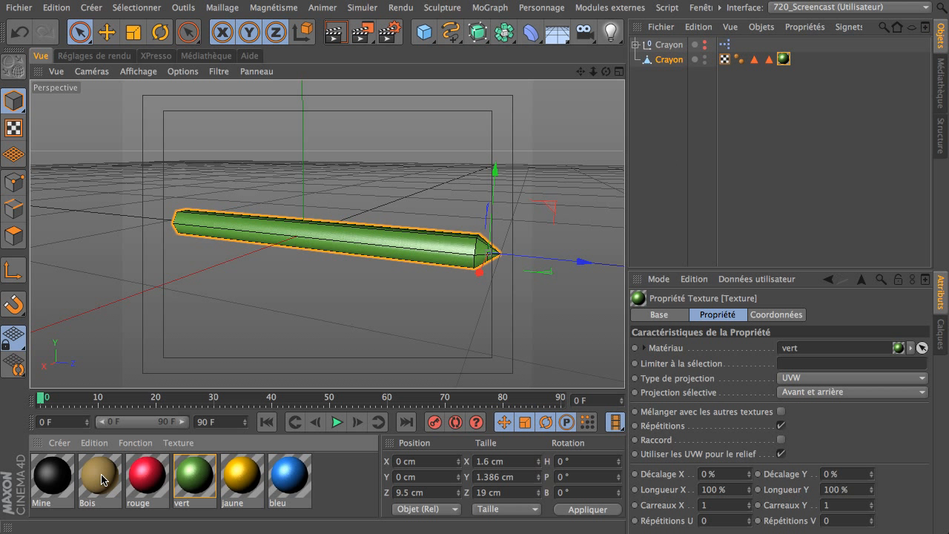
{"action": "left_click_drag", "start_coordinate": [683, 85], "coordinate": [678, 61]}
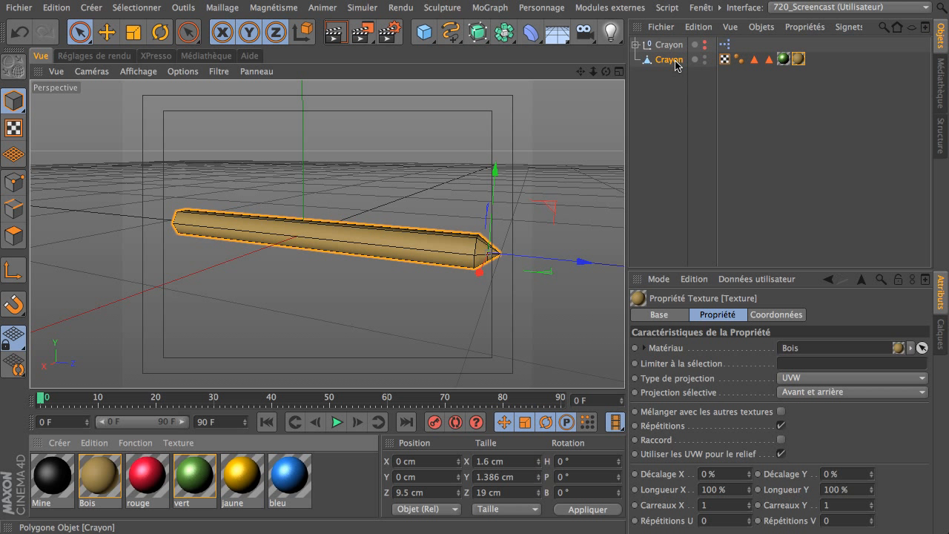
{"action": "left_click", "coordinate": [802, 362]}
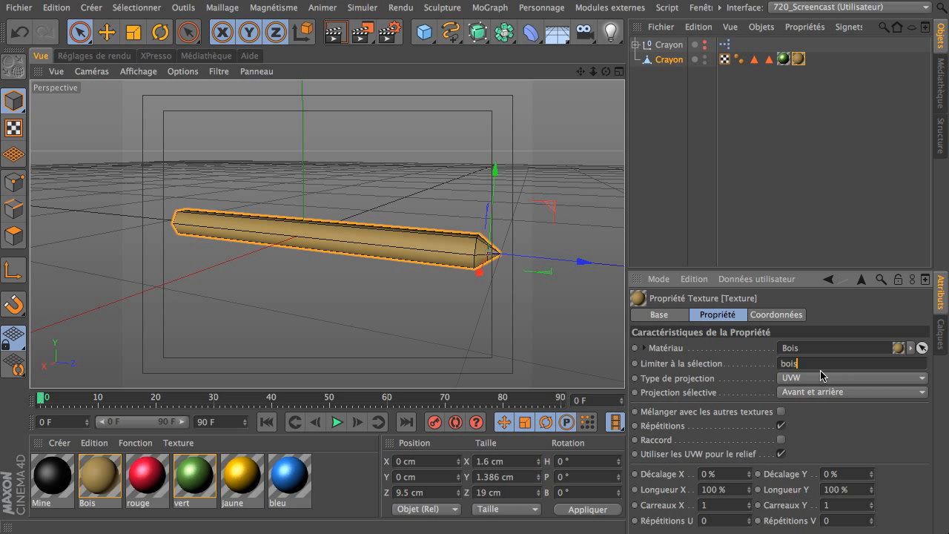
{"action": "key", "text": "Return"}
Apply the Mine material to the polygon Crayon restricted to the mine selection, and render the view
{"action": "left_click_drag", "start_coordinate": [51, 469], "coordinate": [53, 460]}
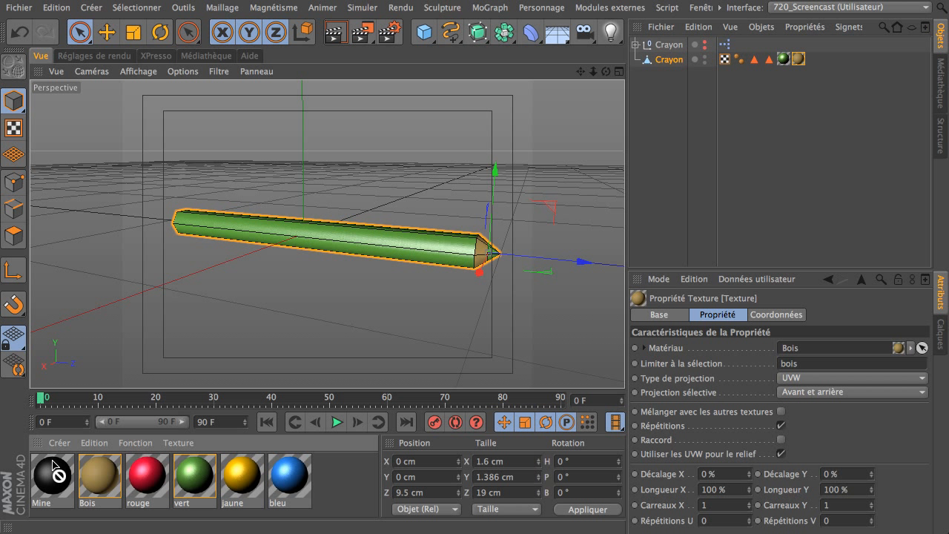
{"action": "left_click_drag", "start_coordinate": [662, 65], "coordinate": [662, 62]}
{"action": "left_click", "coordinate": [833, 363]}
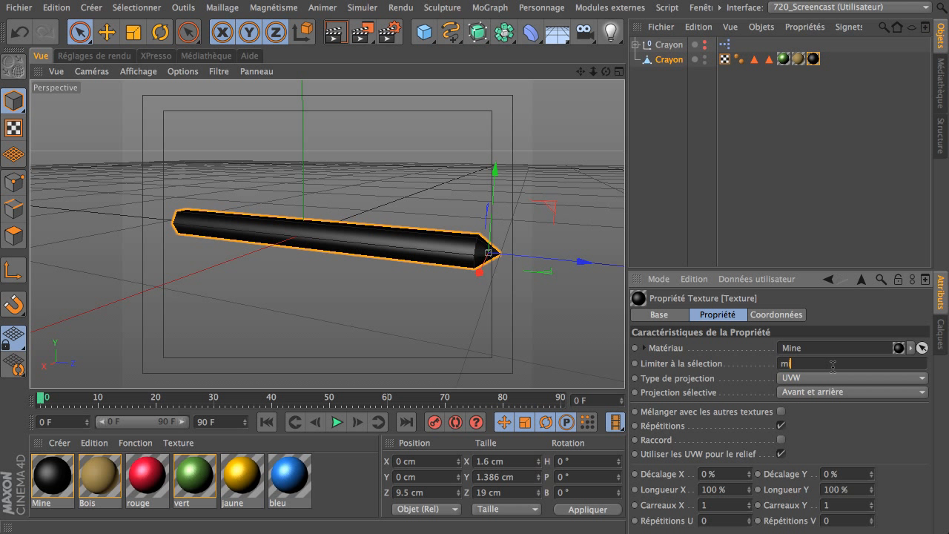
{"action": "key", "text": "Return"}
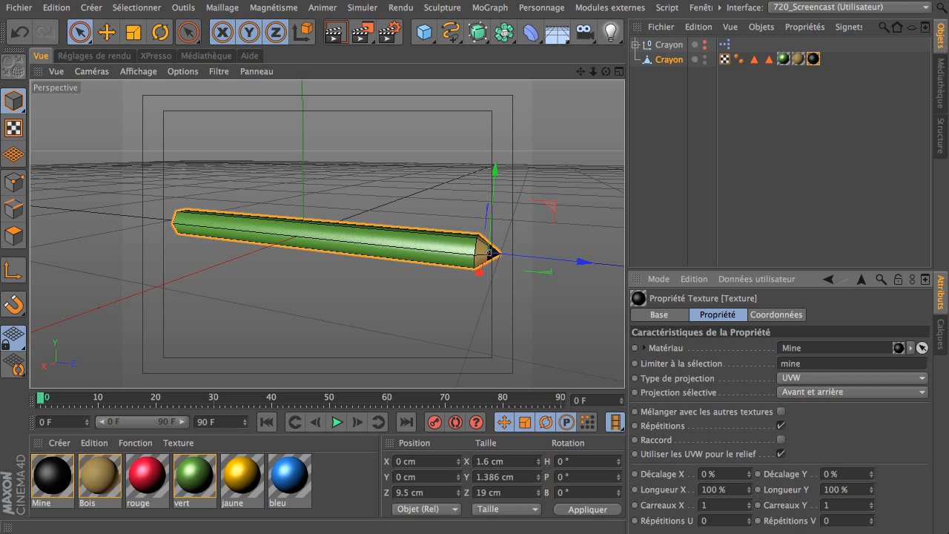
{"action": "mouse_move", "coordinate": [581, 72]}
{"action": "left_mouse_down"}
{"action": "mouse_move", "coordinate": [552, 72]}
{"action": "mouse_move", "coordinate": [653, 67]}
{"action": "mouse_move", "coordinate": [606, 74]}
{"action": "left_mouse_up"}
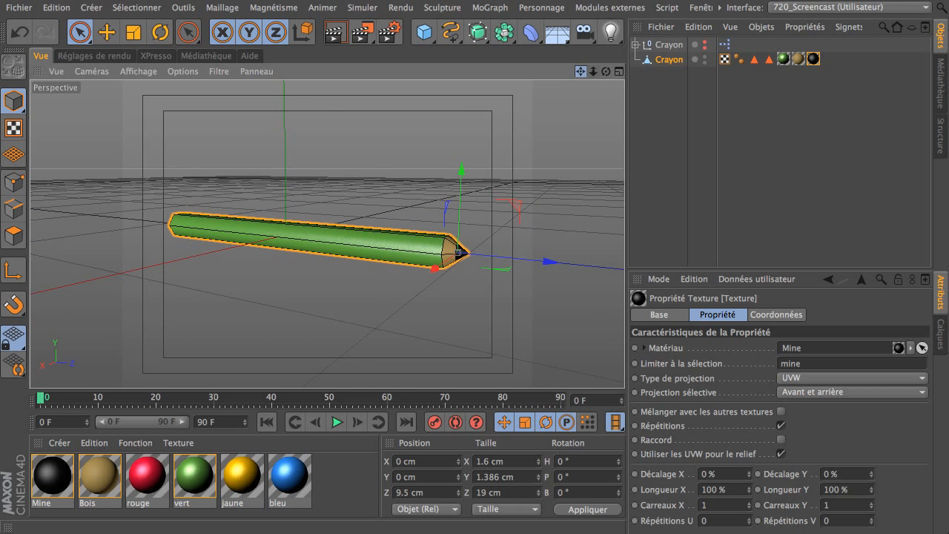
{"action": "left_click", "coordinate": [336, 32]}
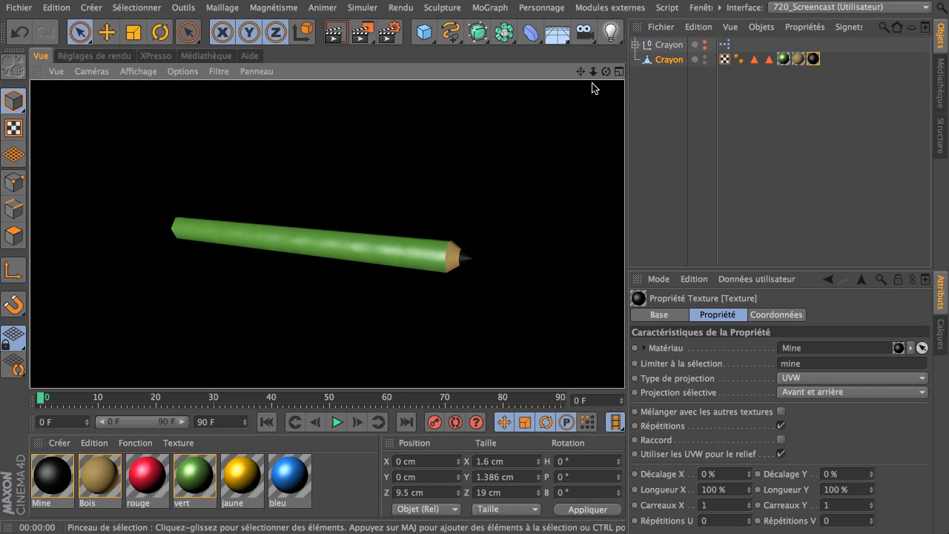
Move only the polygon Crayon's axis along Z to the tip's extremity at 10 cm, with axis editing and snapping enabled temporarily
{"action": "left_click", "coordinate": [668, 59]}
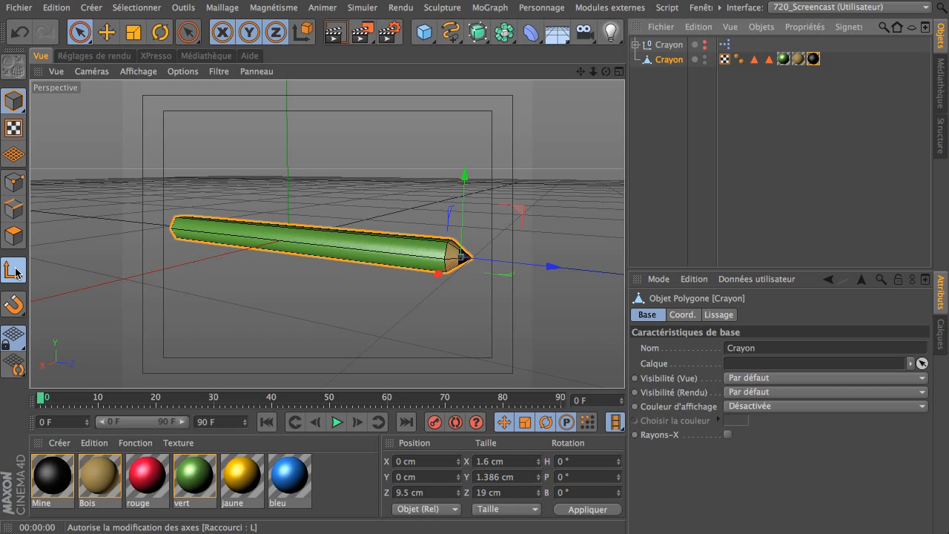
{"action": "left_click", "coordinate": [14, 301]}
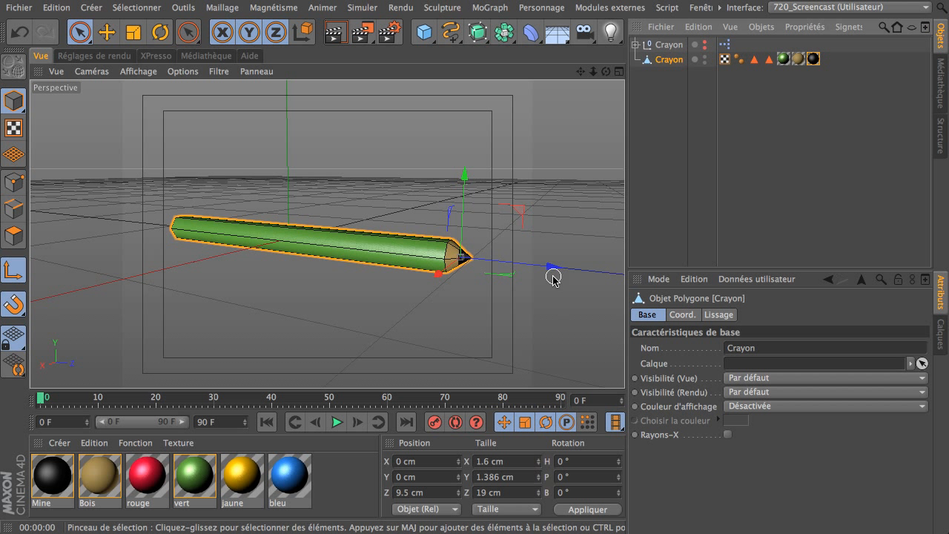
{"action": "left_click_drag", "start_coordinate": [553, 269], "coordinate": [564, 273]}
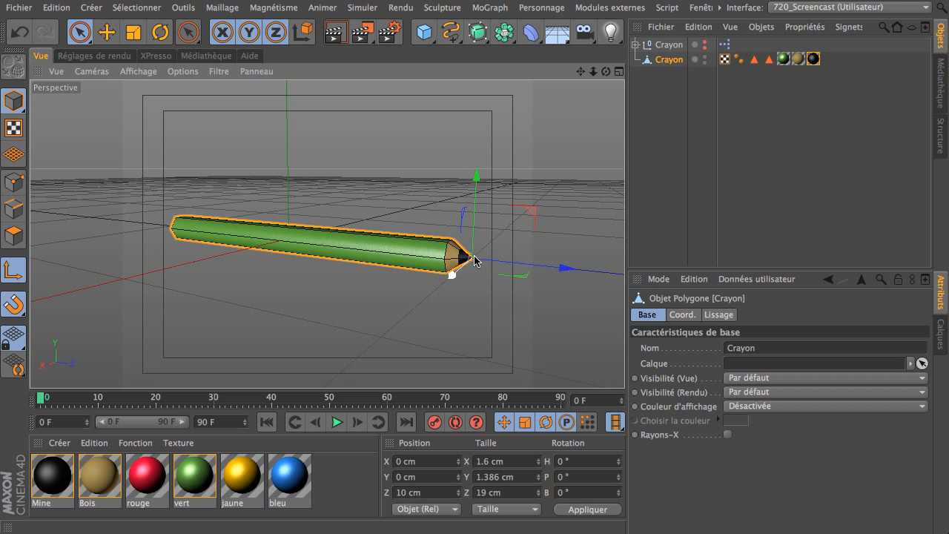
{"action": "left_click", "coordinate": [15, 303]}
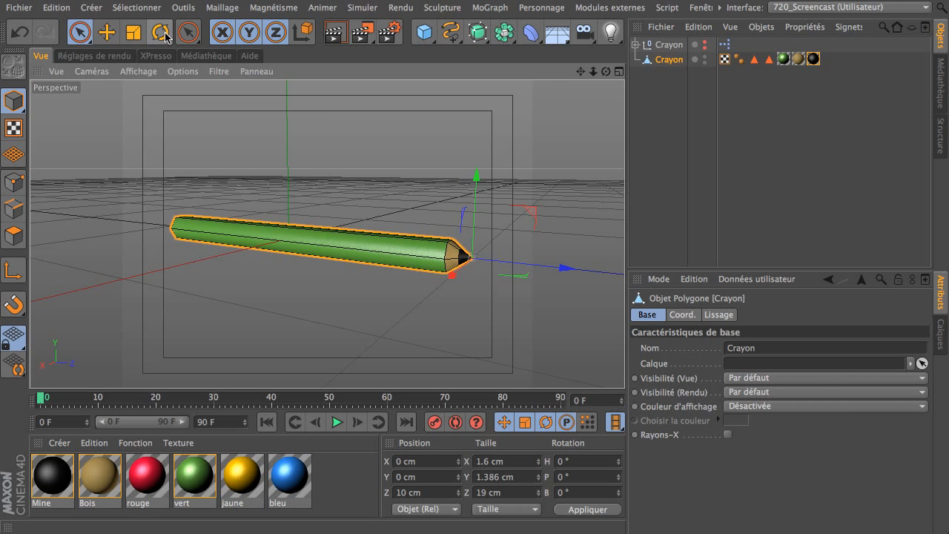
Try rotating the pencil around its tip, and undo the rotation
{"action": "key", "text": "r"}
{"action": "mouse_move", "coordinate": [494, 215]}
{"action": "left_mouse_down"}
{"action": "mouse_move", "coordinate": [534, 261]}
{"action": "mouse_move", "coordinate": [449, 195]}
{"action": "mouse_move", "coordinate": [514, 292]}
{"action": "mouse_move", "coordinate": [476, 249]}
{"action": "left_mouse_up"}
{"action": "key", "text": "ctrl+z"}
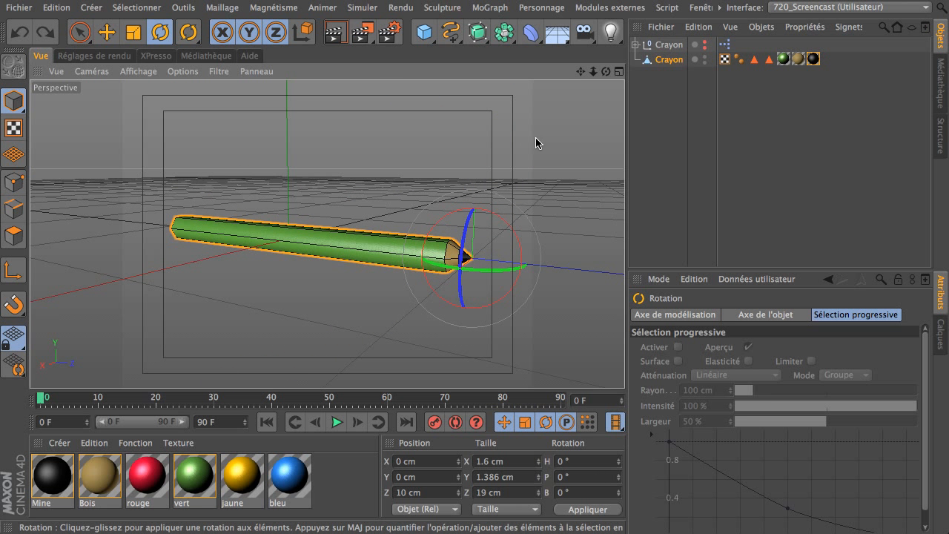
Return to the selection brush and deselect the Crayon object
{"action": "mouse_move", "coordinate": [594, 72]}
{"action": "left_mouse_down"}
{"action": "mouse_move", "coordinate": [574, 72]}
{"action": "mouse_move", "coordinate": [584, 64]}
{"action": "mouse_move", "coordinate": [604, 75]}
{"action": "mouse_move", "coordinate": [582, 77]}
{"action": "left_mouse_up"}
{"action": "left_click", "coordinate": [83, 36]}
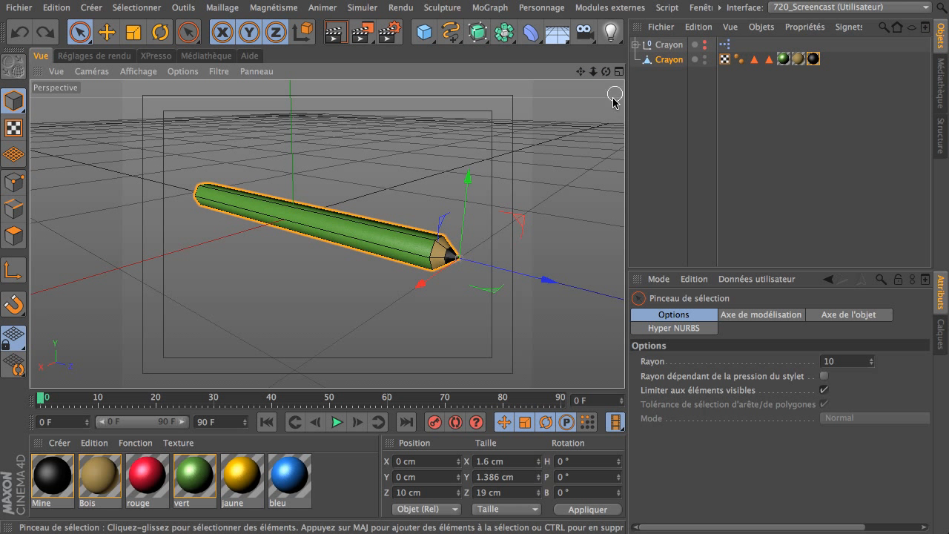
{"action": "mouse_move", "coordinate": [605, 72]}
{"action": "left_mouse_down"}
{"action": "mouse_move", "coordinate": [650, 60]}
{"action": "mouse_move", "coordinate": [560, 108]}
{"action": "mouse_move", "coordinate": [606, 73]}
{"action": "mouse_move", "coordinate": [590, 86]}
{"action": "mouse_move", "coordinate": [579, 75]}
{"action": "left_mouse_up"}
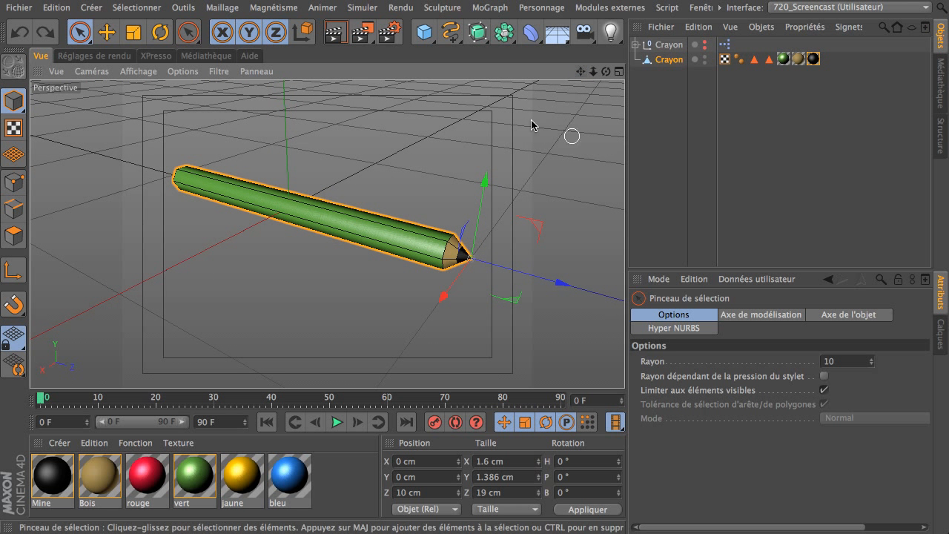
{"action": "left_click", "coordinate": [634, 45]}
{"action": "left_click", "coordinate": [635, 45]}
{"action": "left_click", "coordinate": [653, 130]}
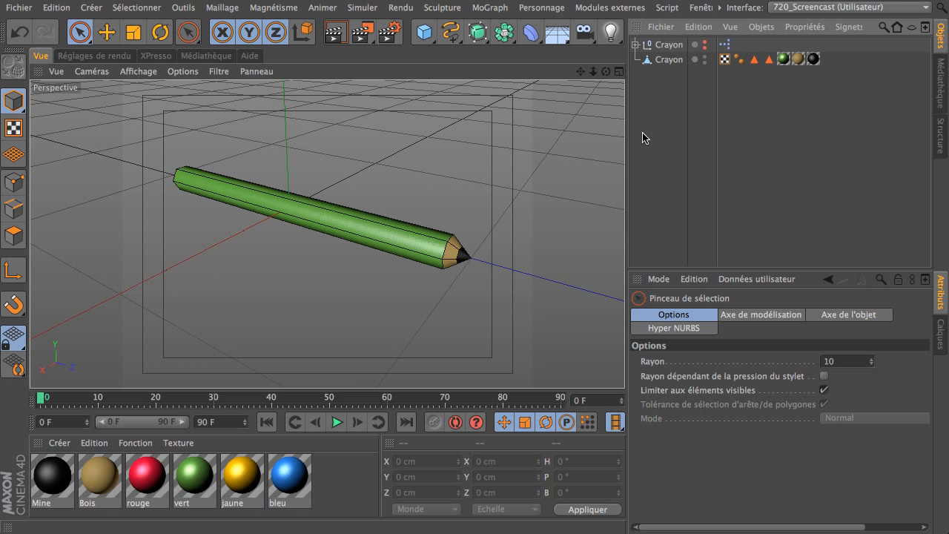